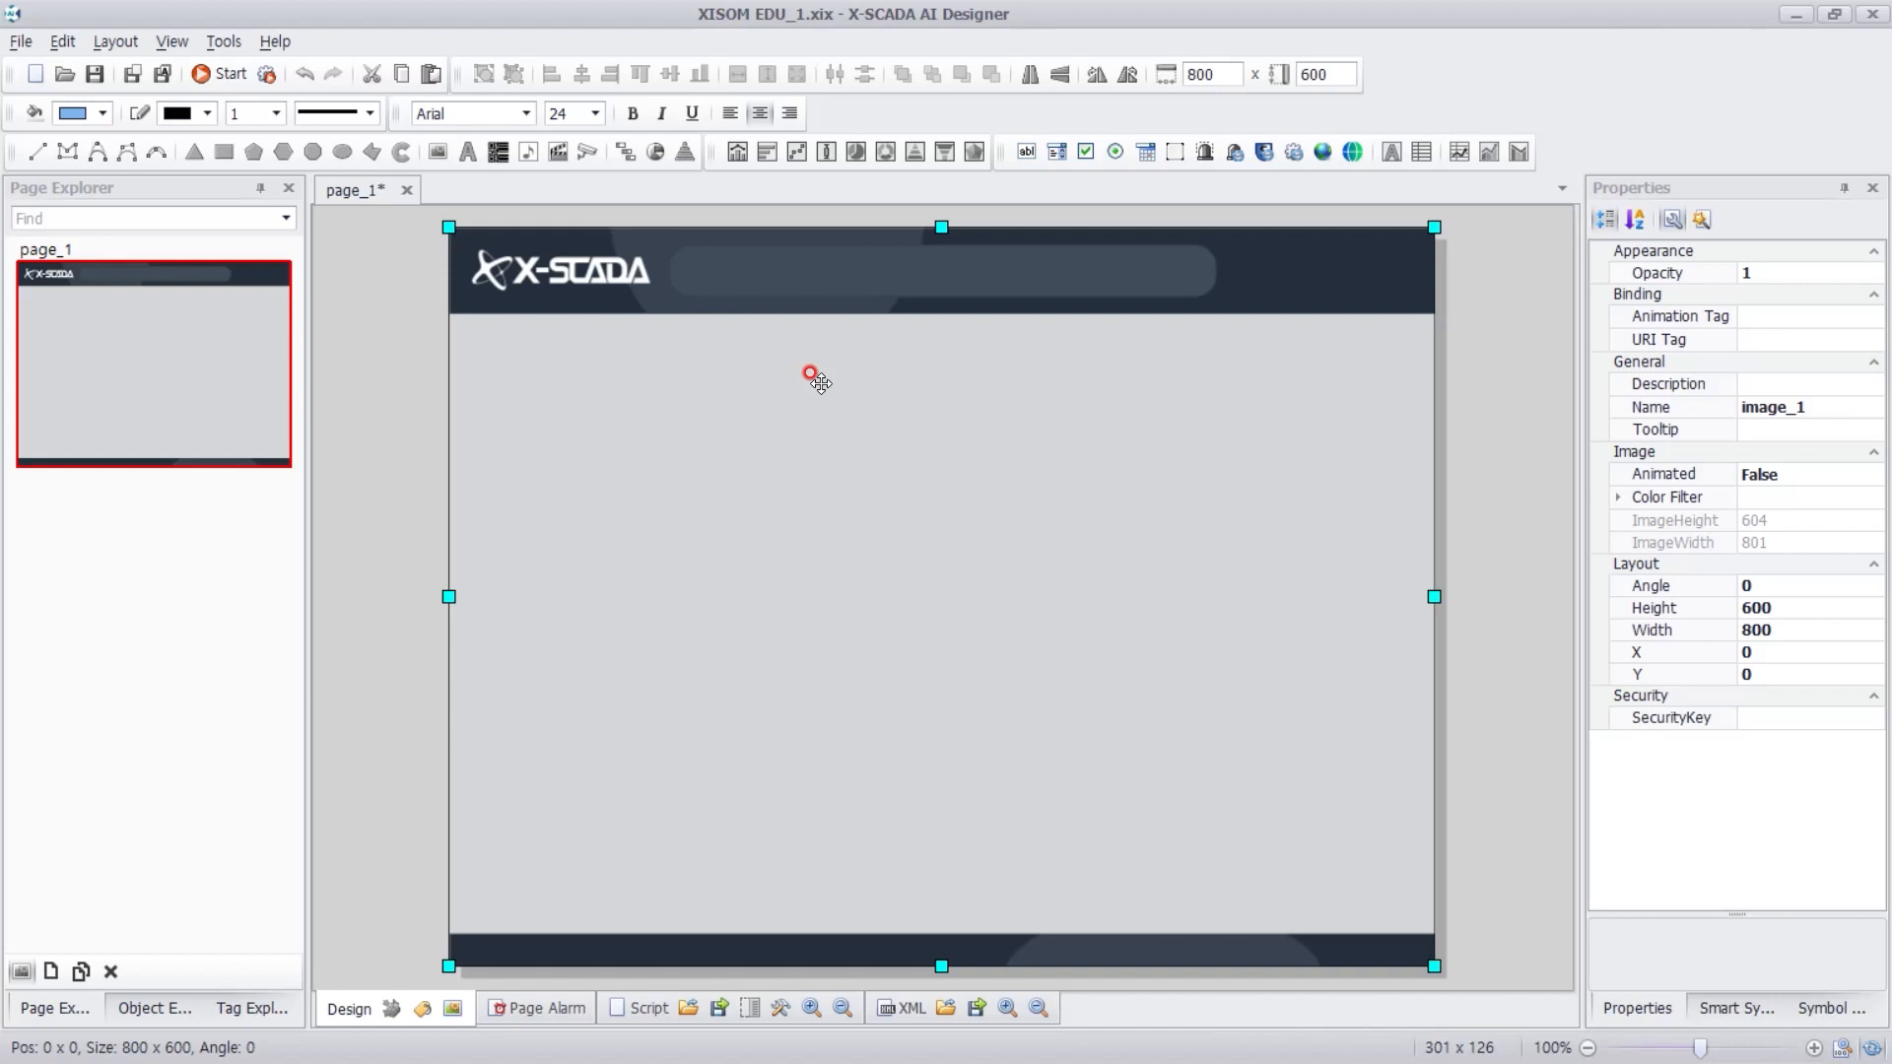
# - Lock the X-SCADA background image on the page so it cannot be moved
pyautogui.rightClick(802, 359)
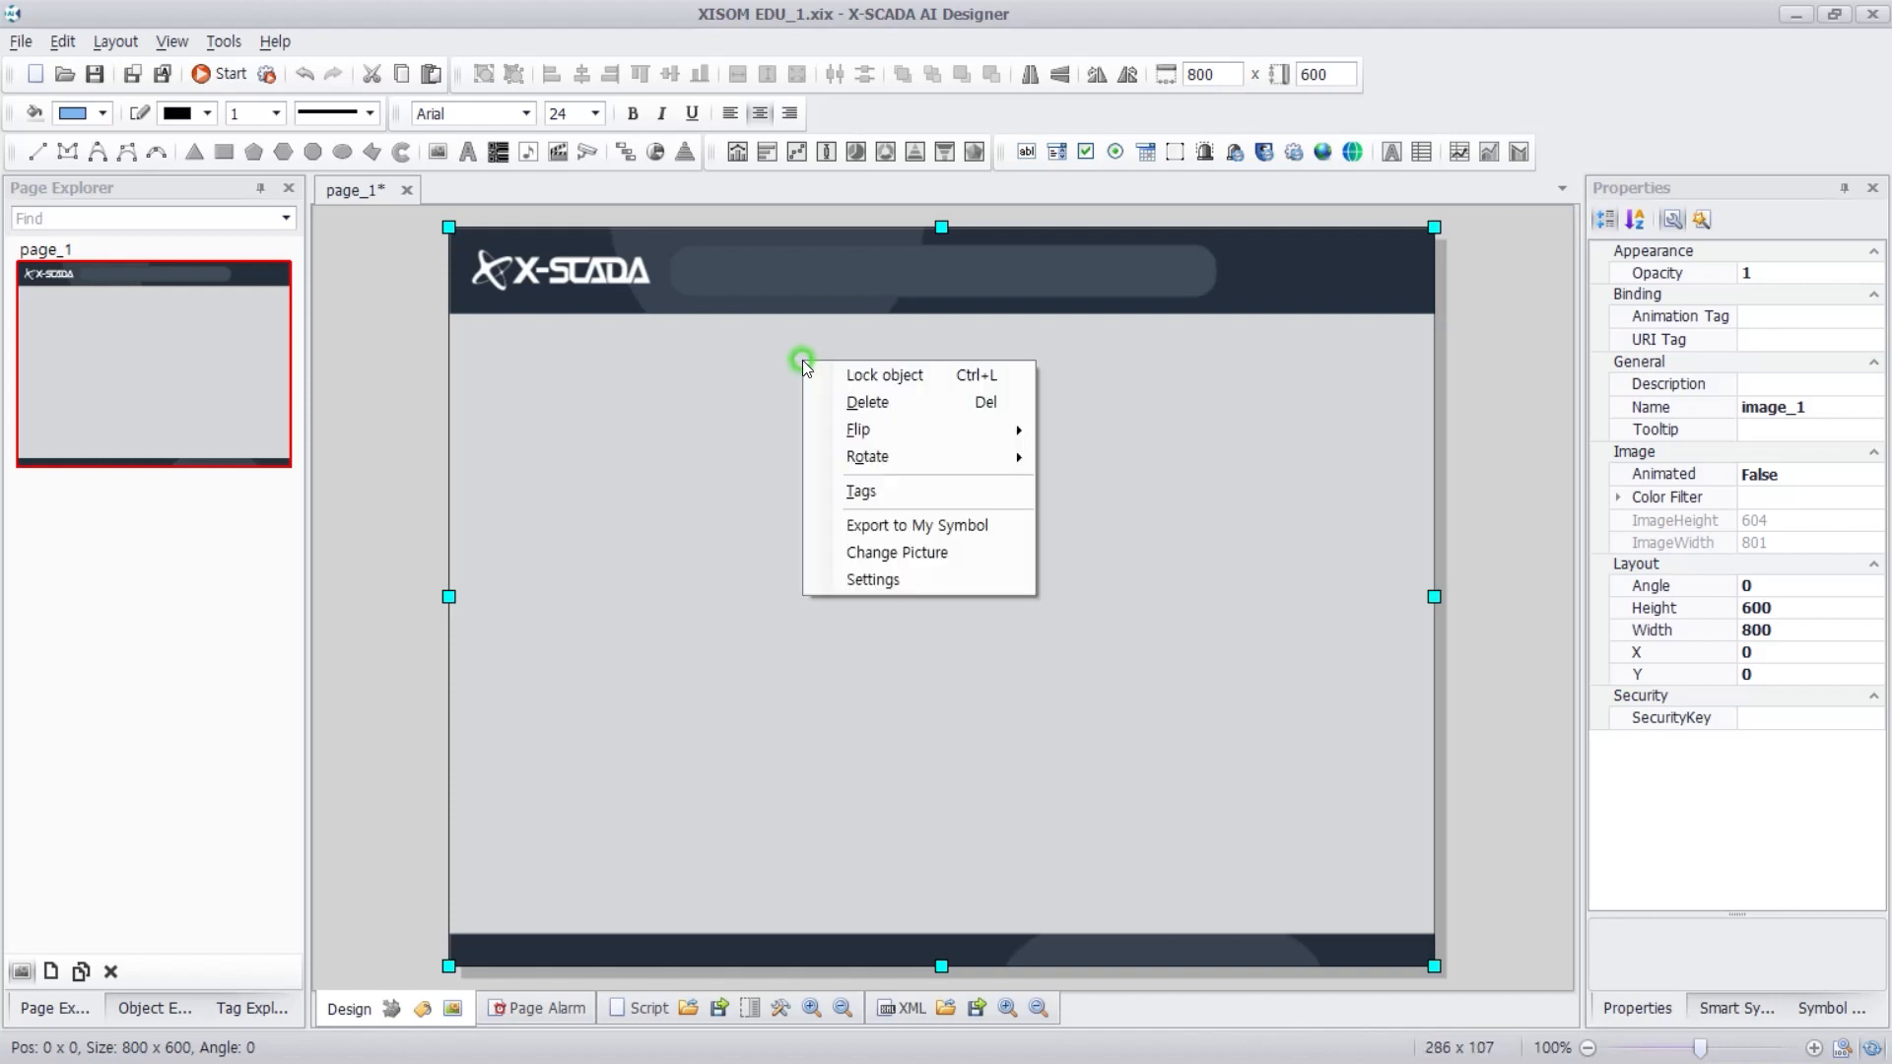
pyautogui.click(1021, 374)
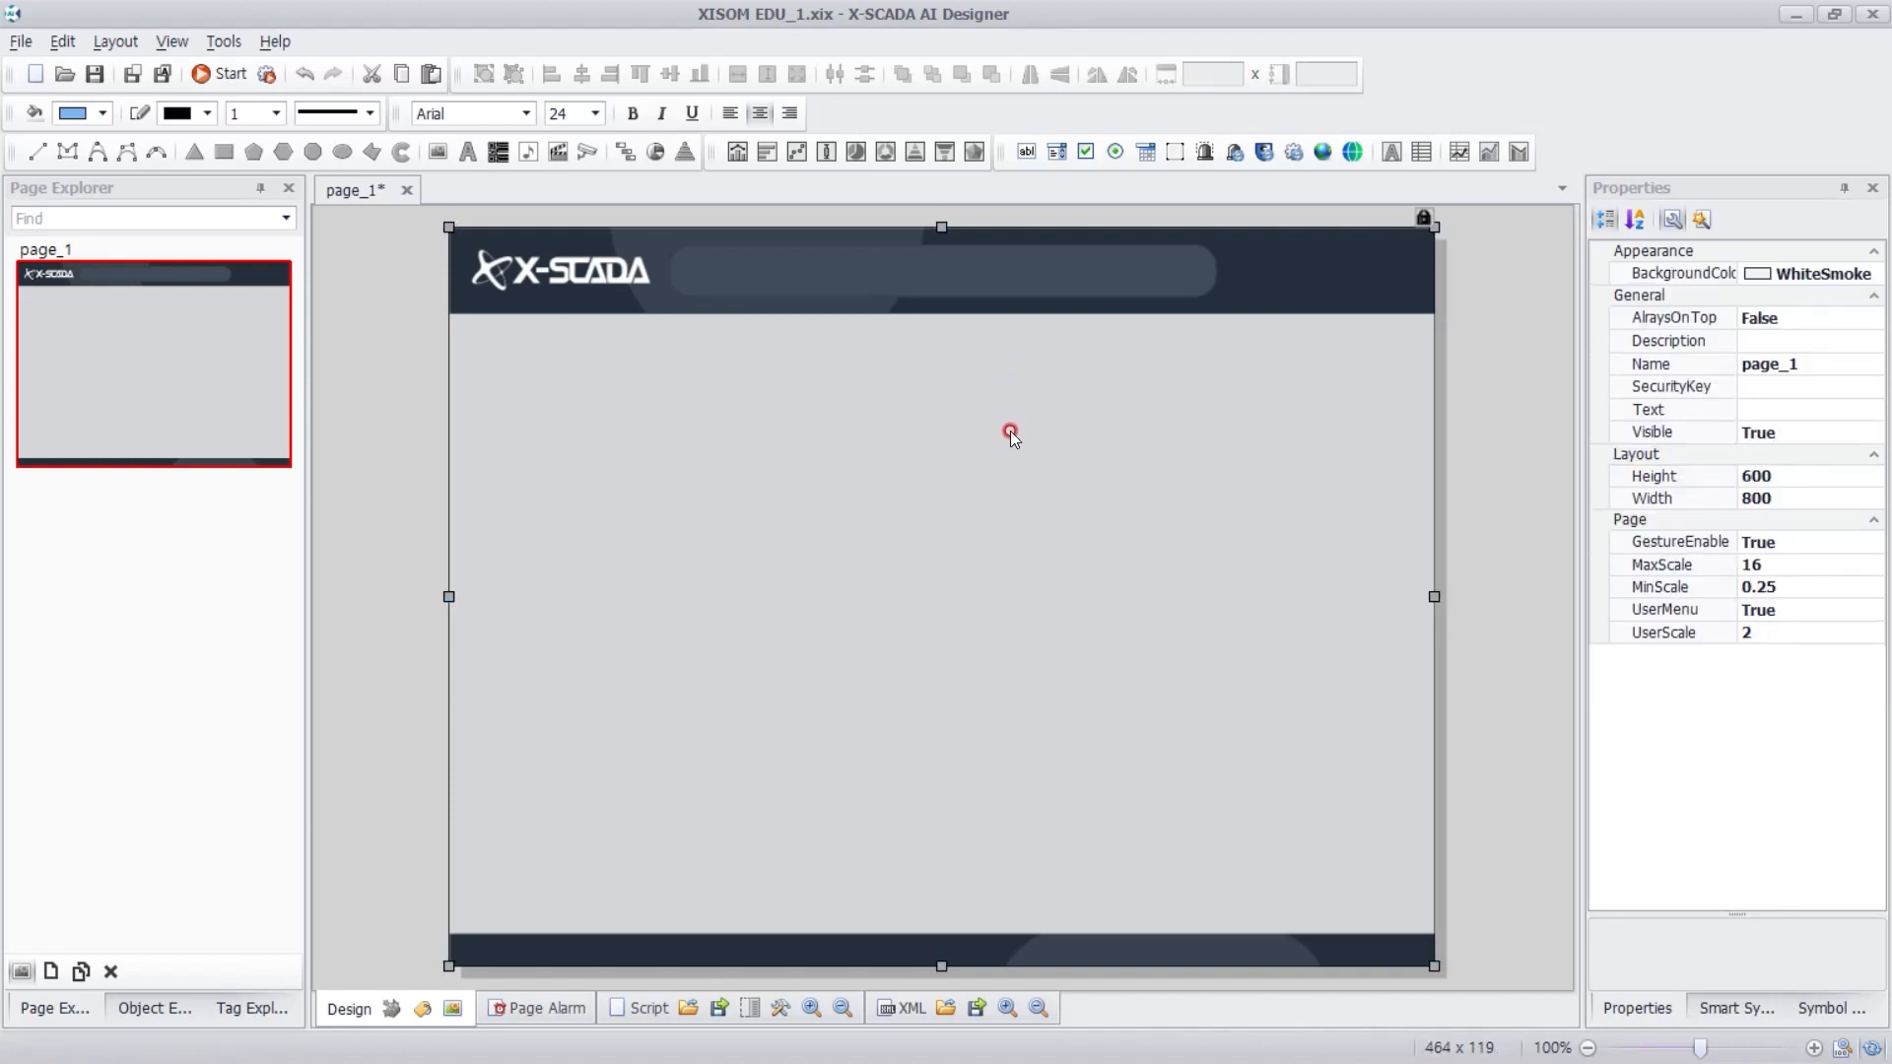
pyautogui.click(931, 587)
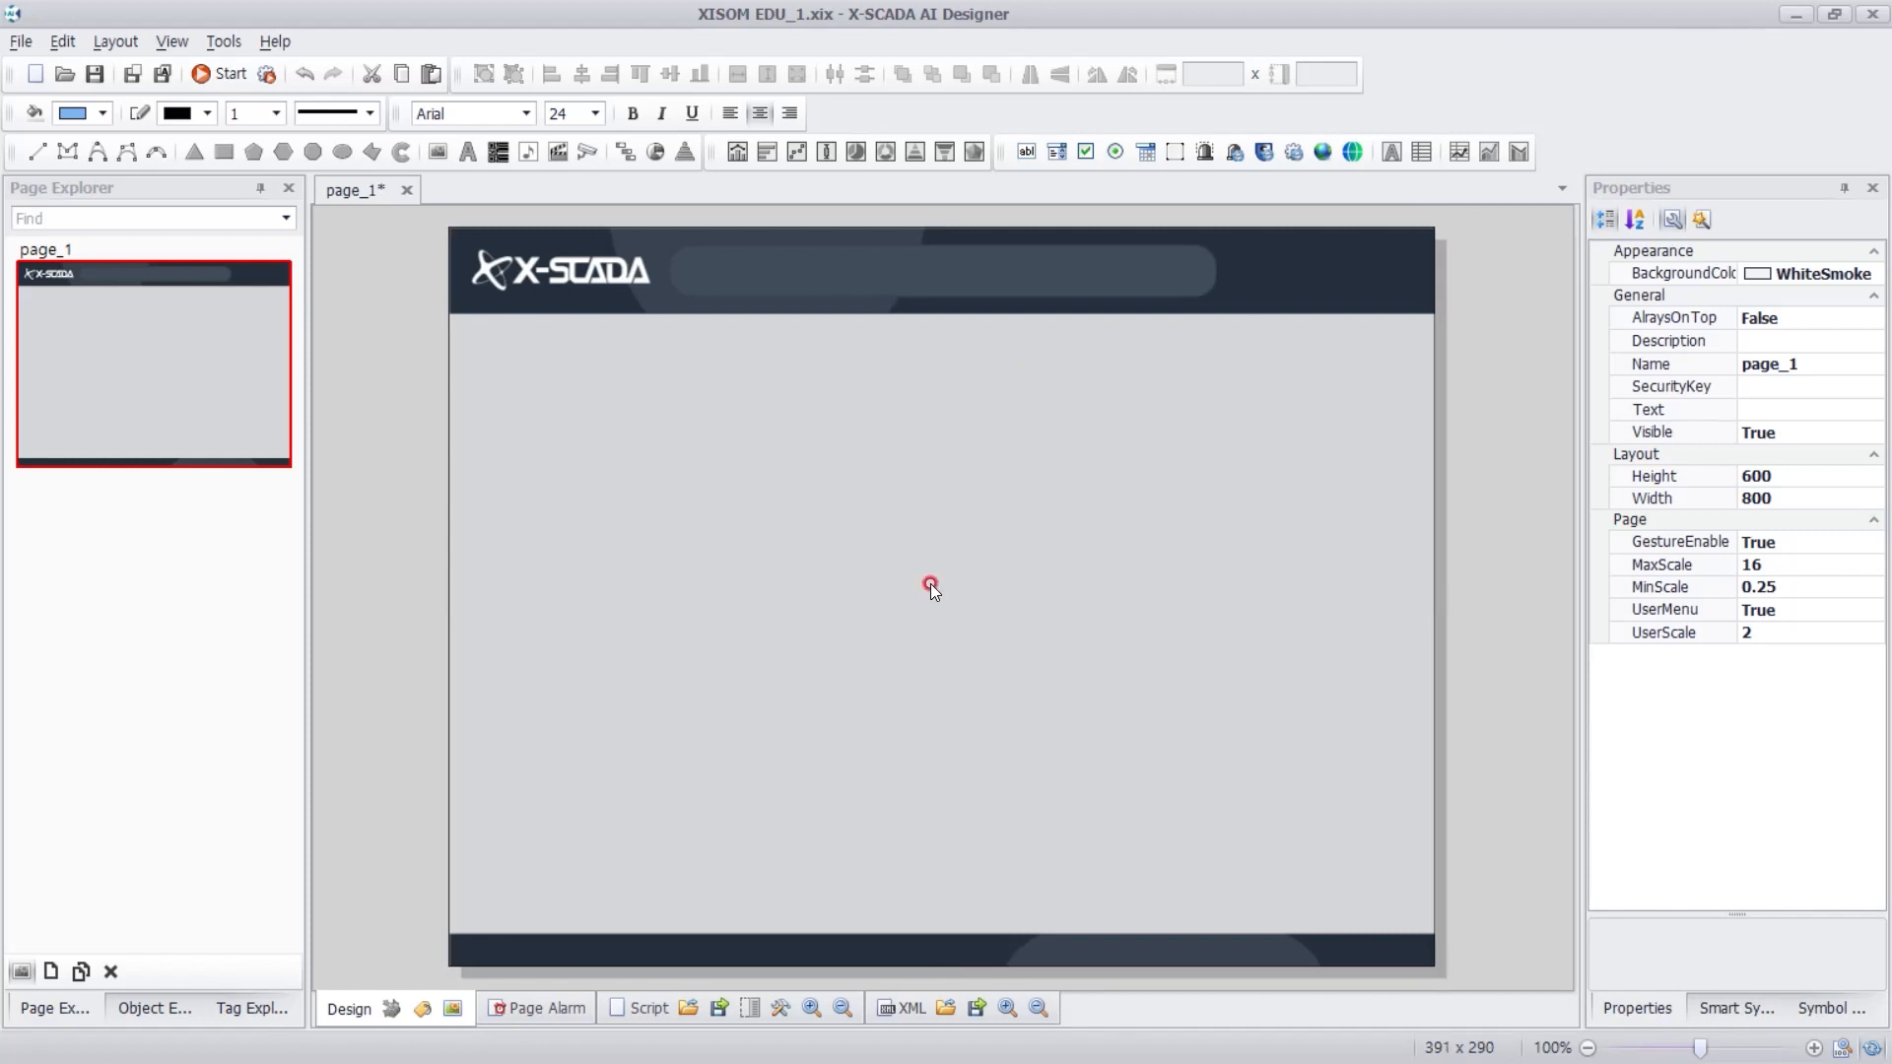
# - Draw a pie chart object of 360 × 360 below the header at X 40, Y 90
pyautogui.click(653, 153)
pyautogui.moveTo(489, 325); pyautogui.dragTo(505, 340)
pyautogui.moveTo(506, 340); pyautogui.dragTo(950, 784)
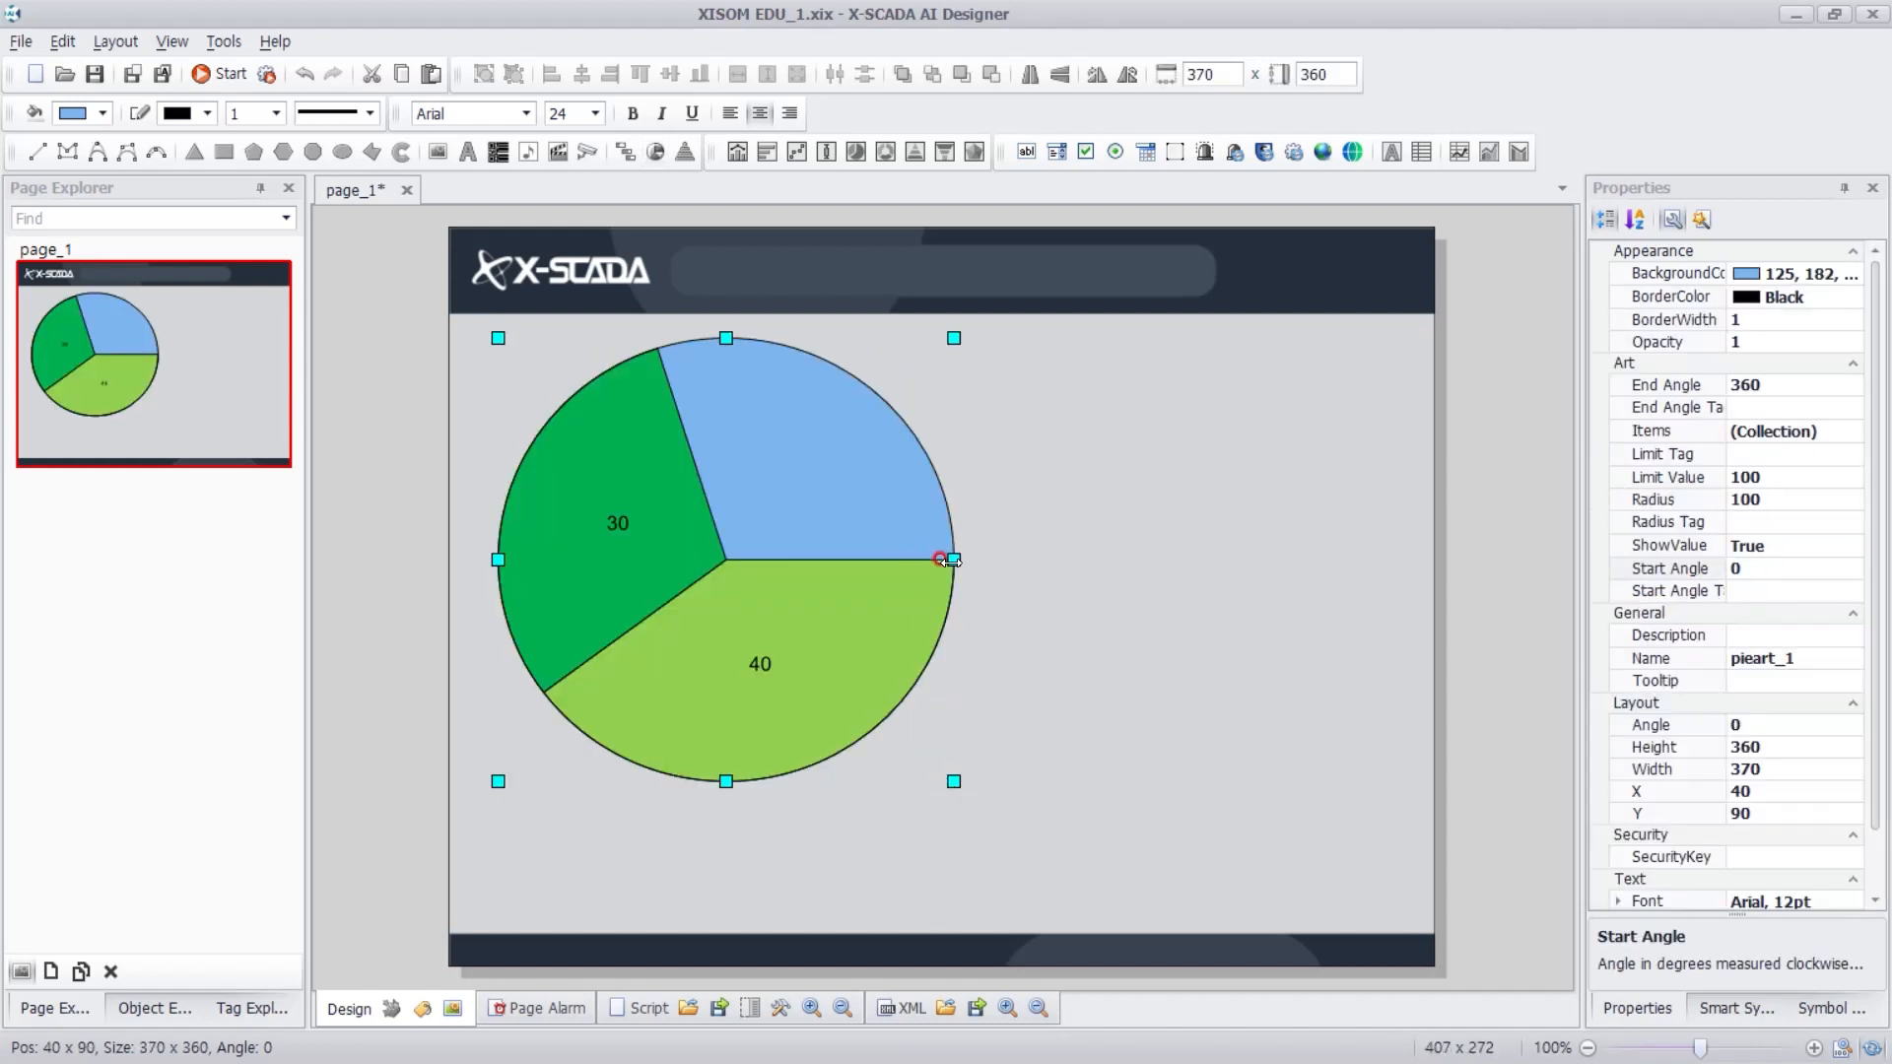
pyautogui.moveTo(951, 559); pyautogui.dragTo(941, 559)
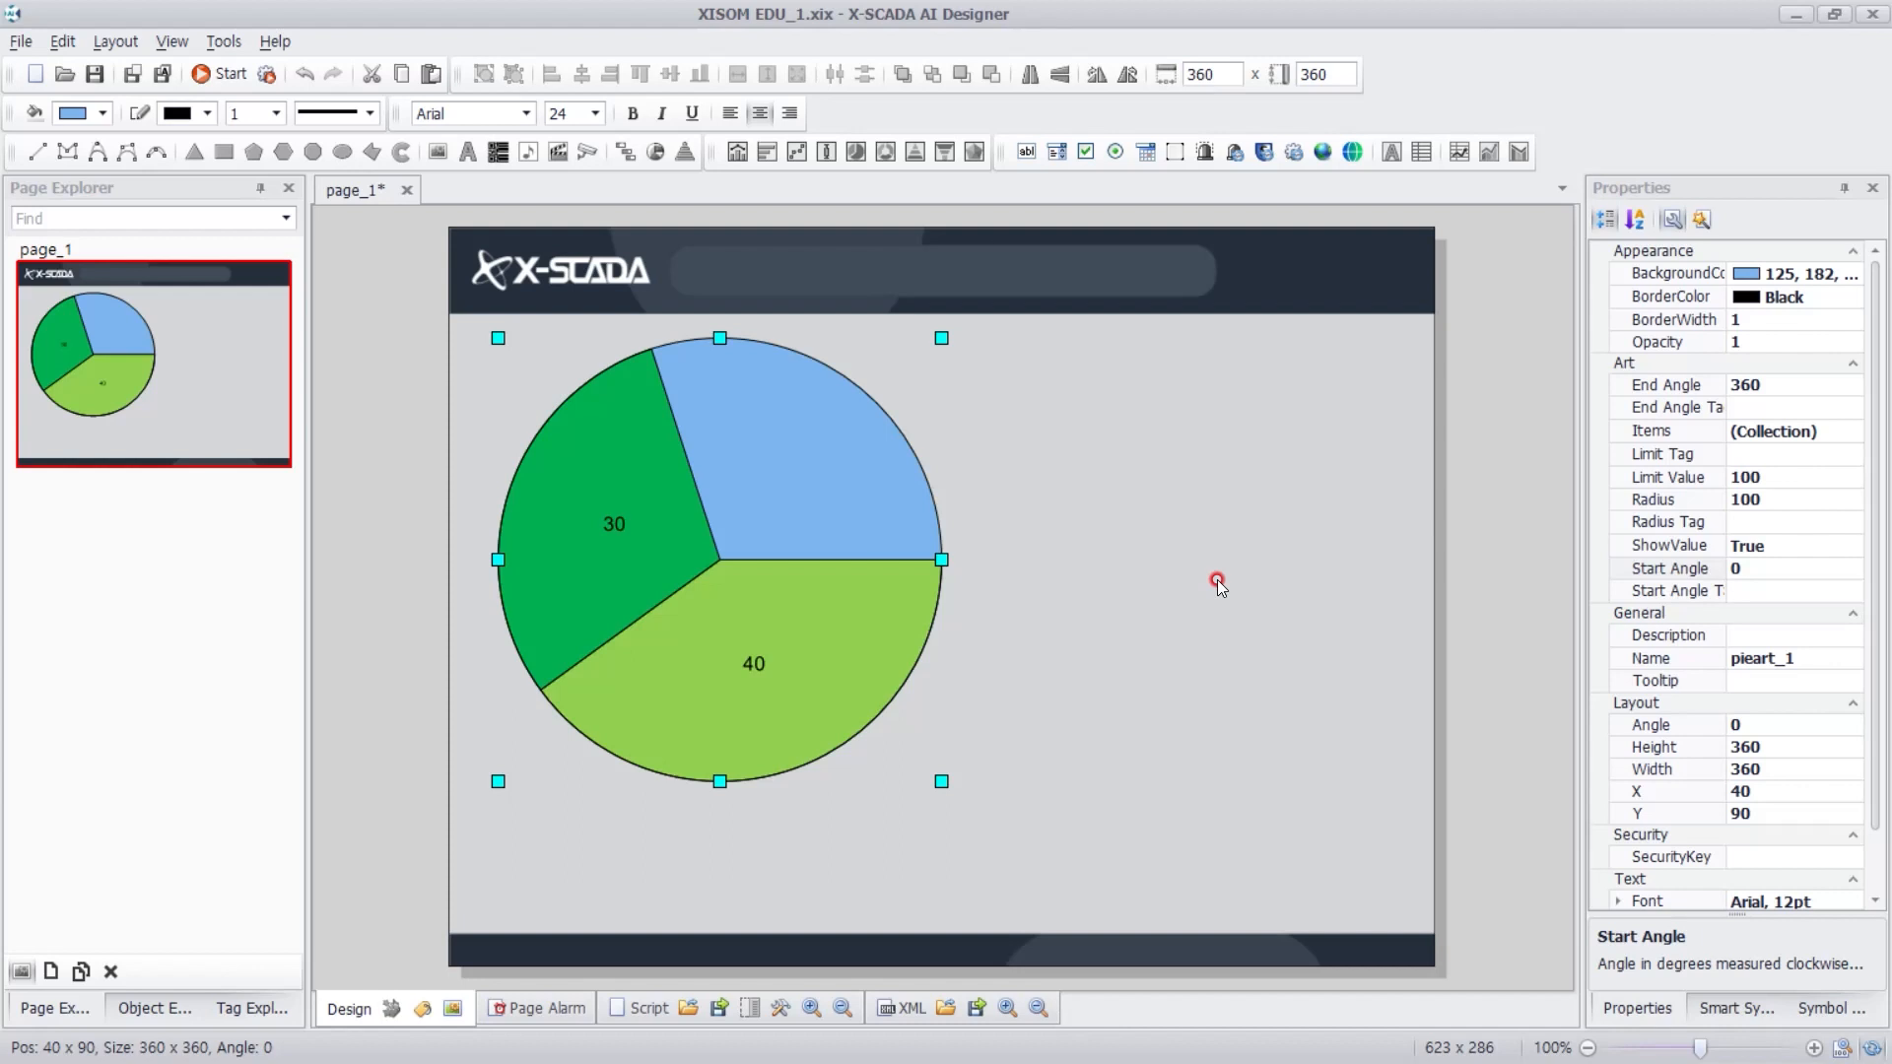
# - Turn the pie chart into a half ring with radius 50 and start angle 180
pyautogui.click(1802, 503)
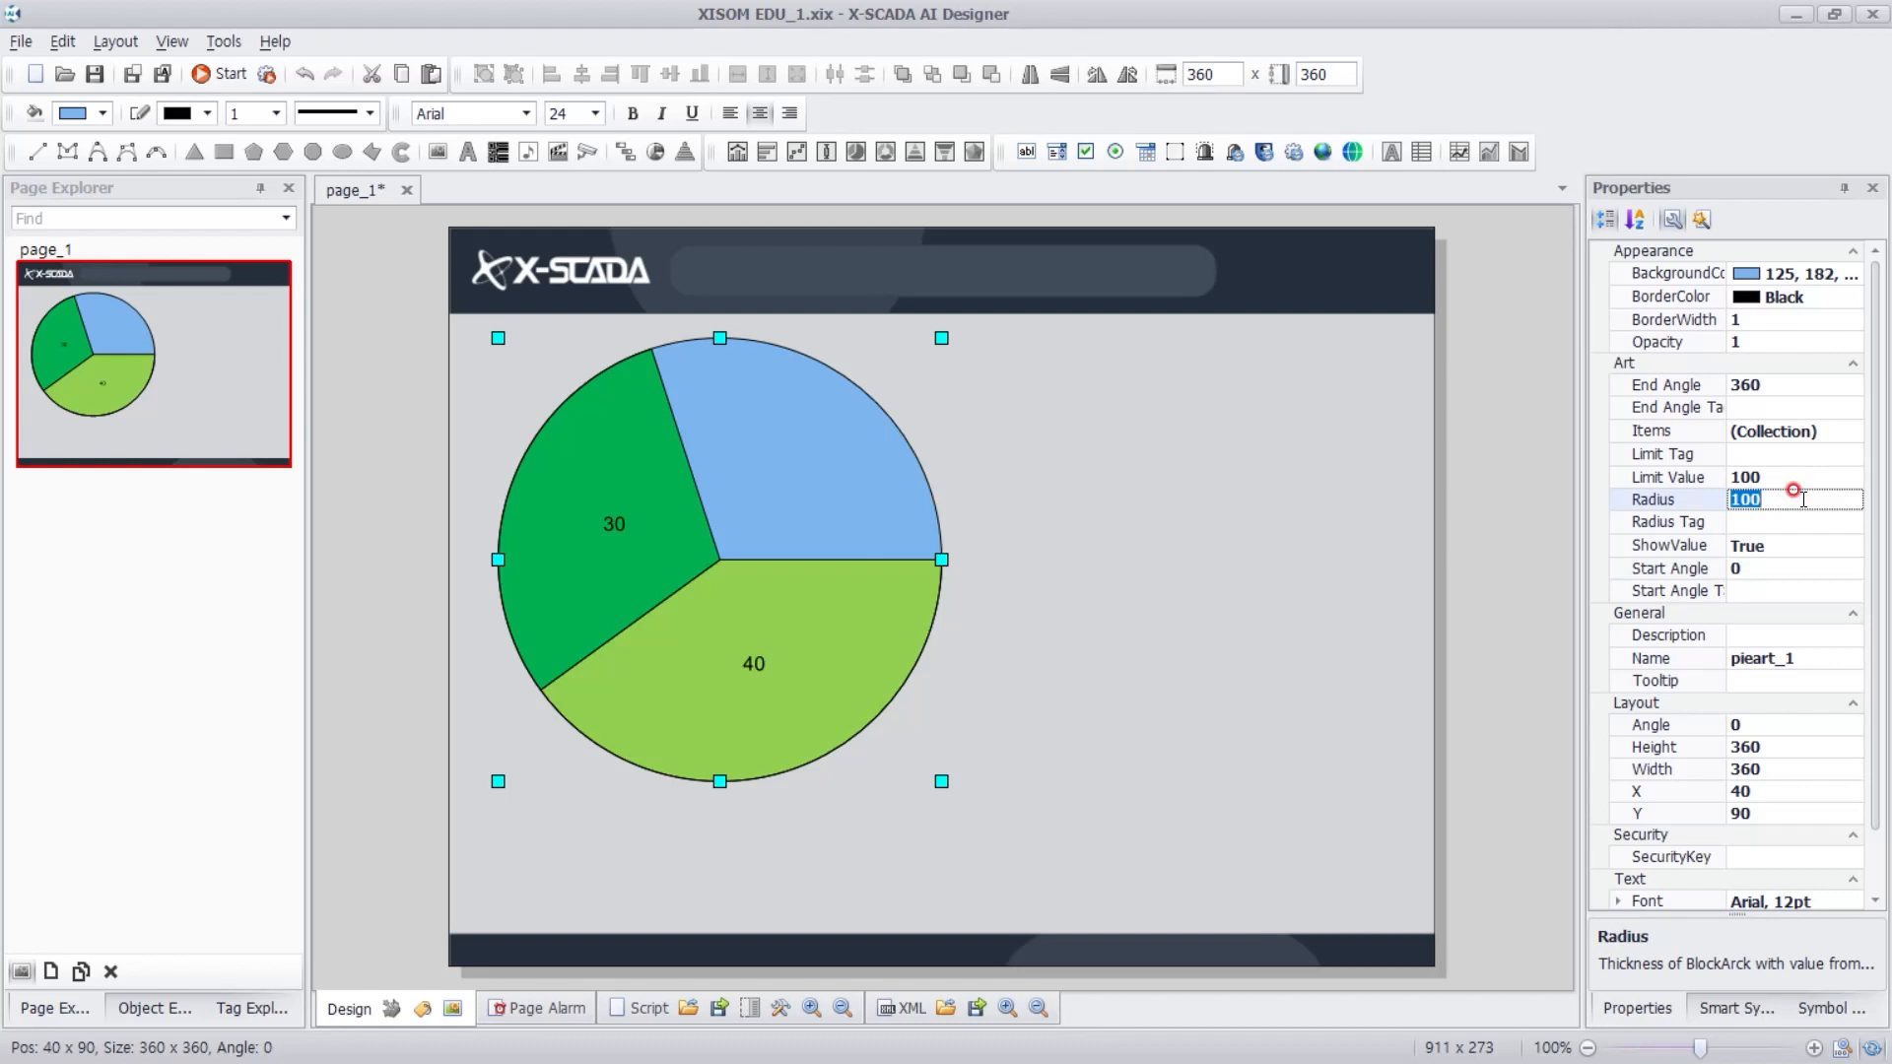
pyautogui.write('50')
pyautogui.press('Return')
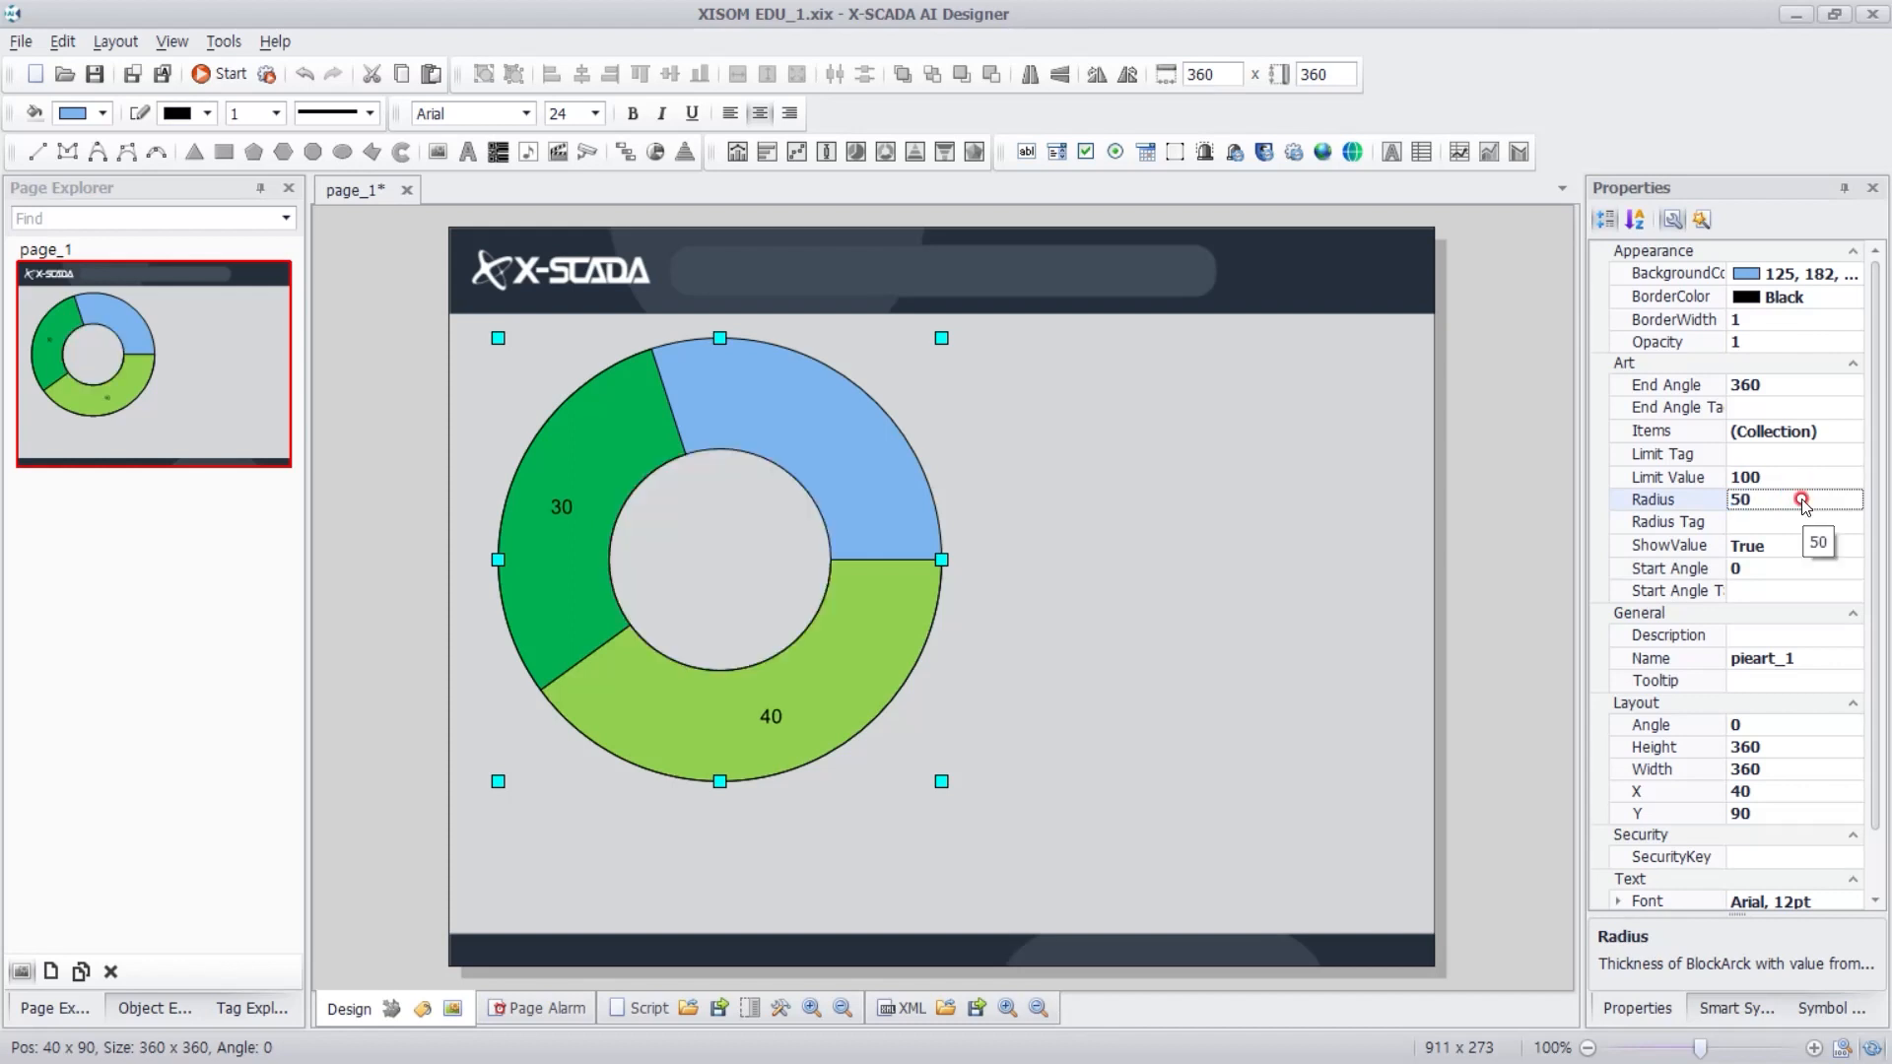
pyautogui.click(1758, 569)
pyautogui.write('1')
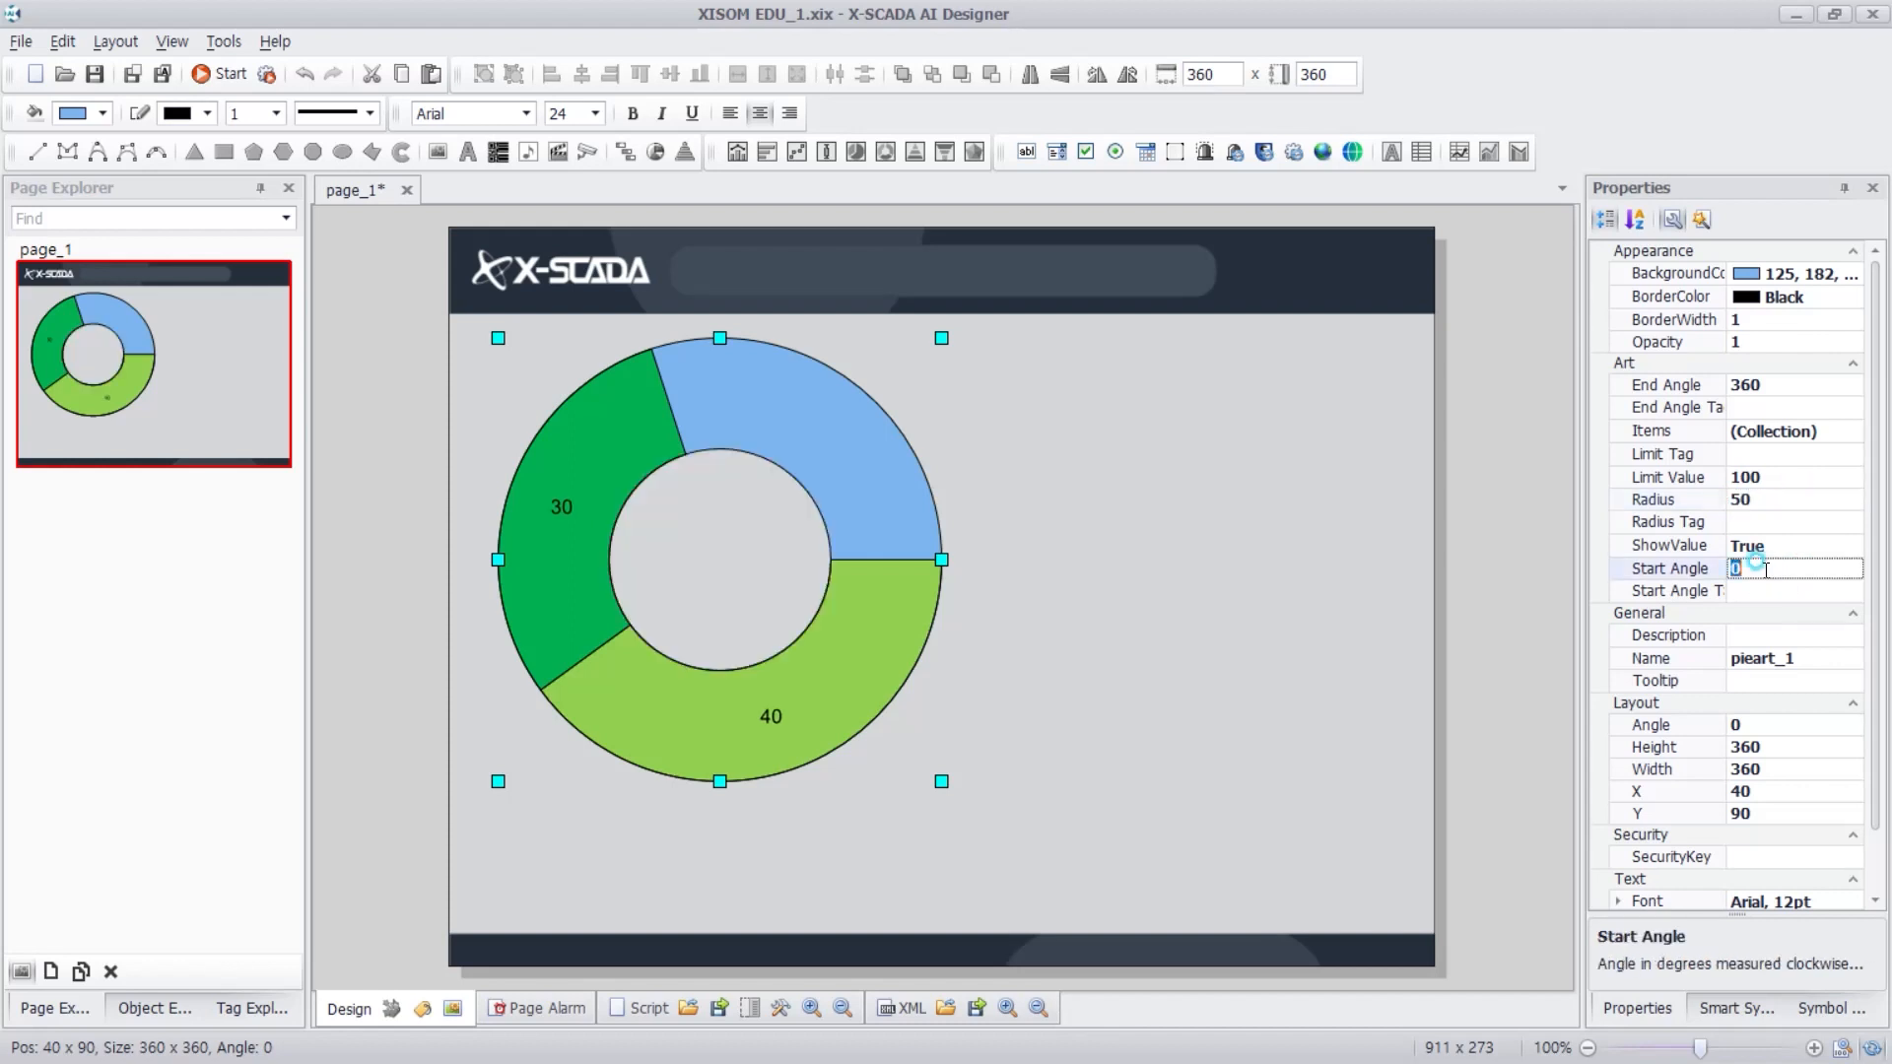
pyautogui.write('80')
pyautogui.press('Return')
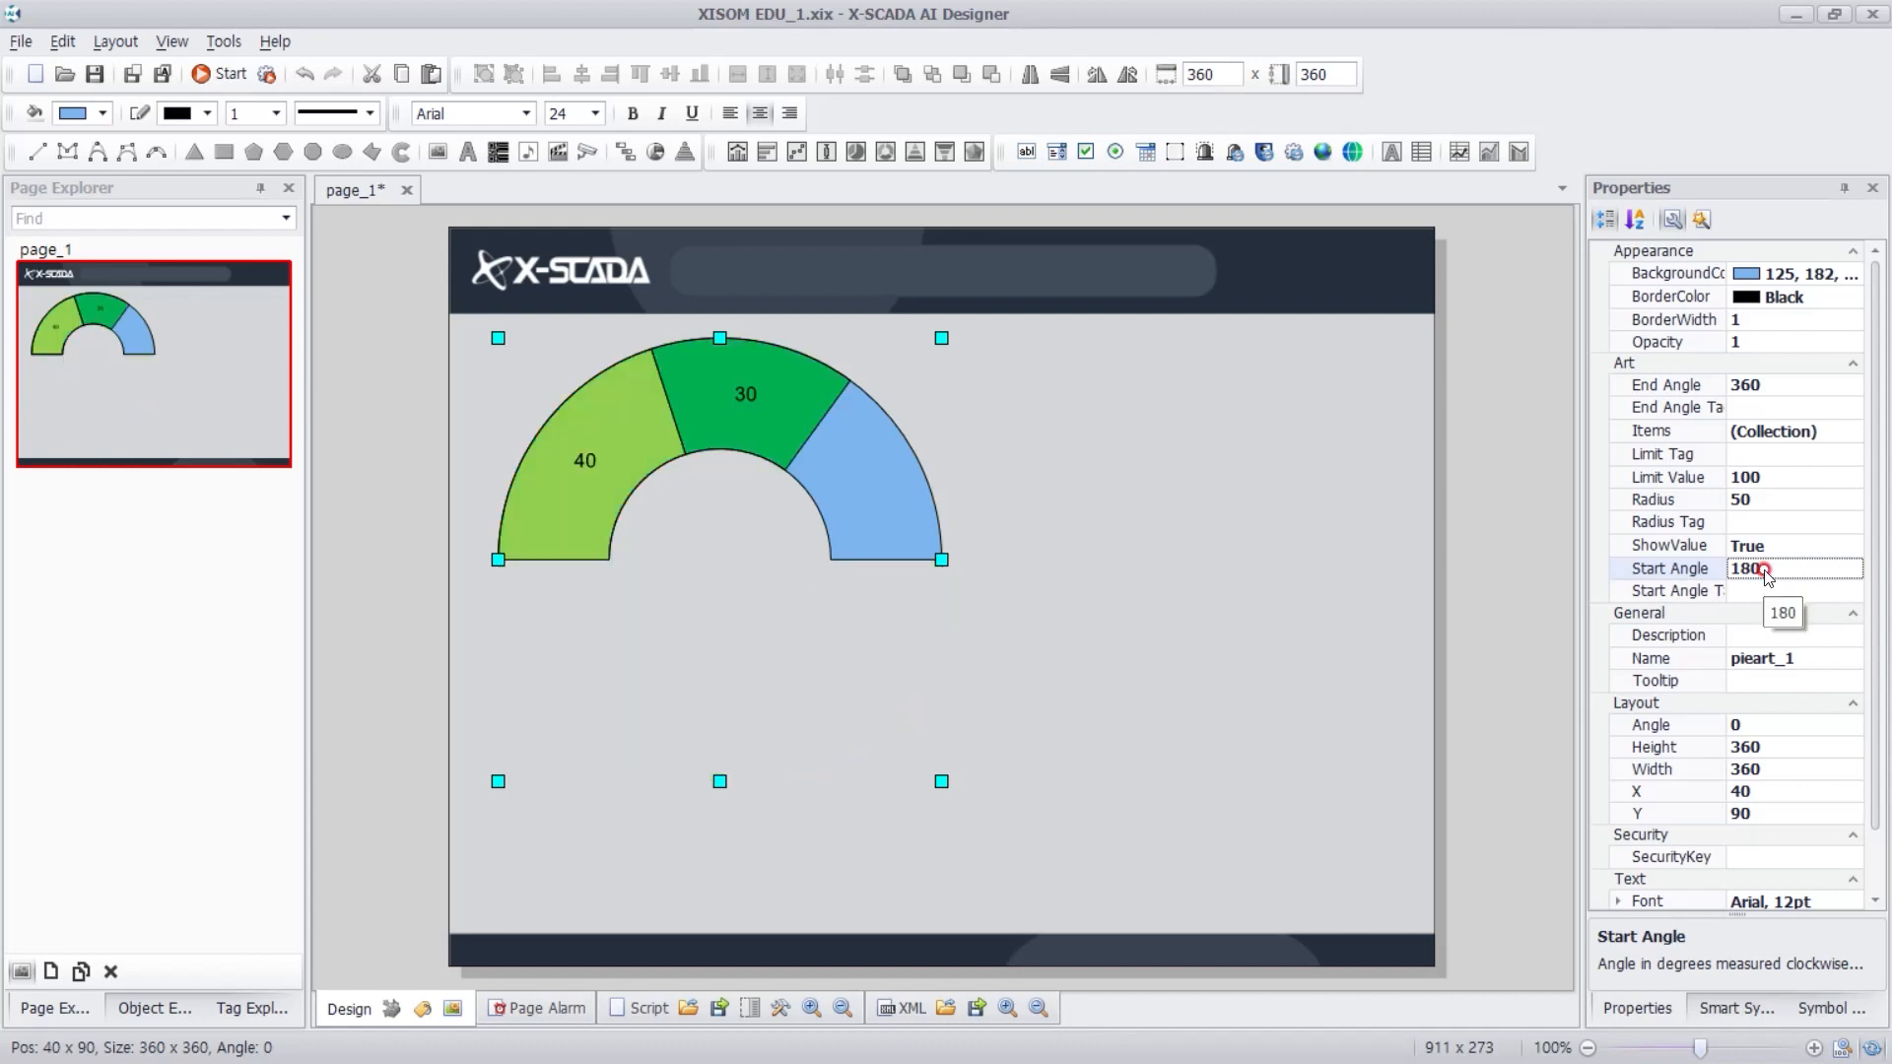
# - Hide the half ring's segment values by setting ShowValue to False
pyautogui.click(1793, 547)
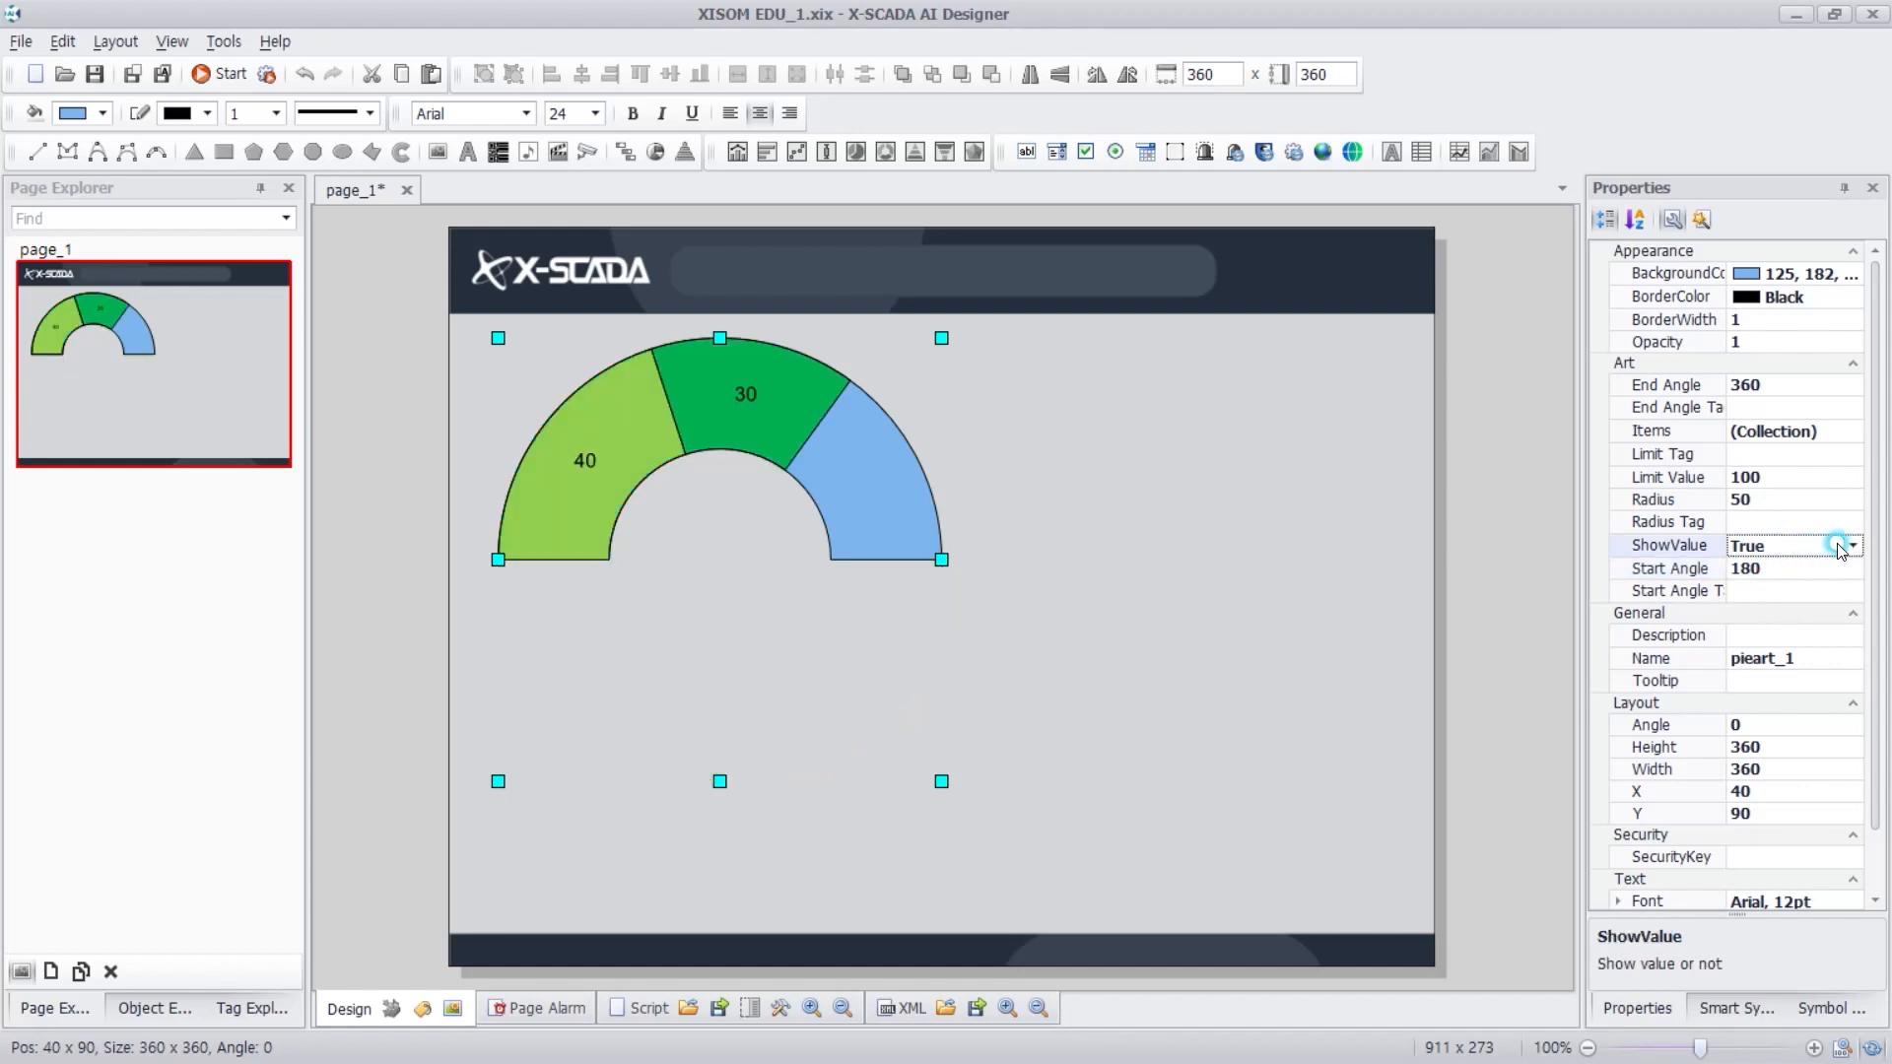
pyautogui.click(1852, 548)
pyautogui.click(1785, 587)
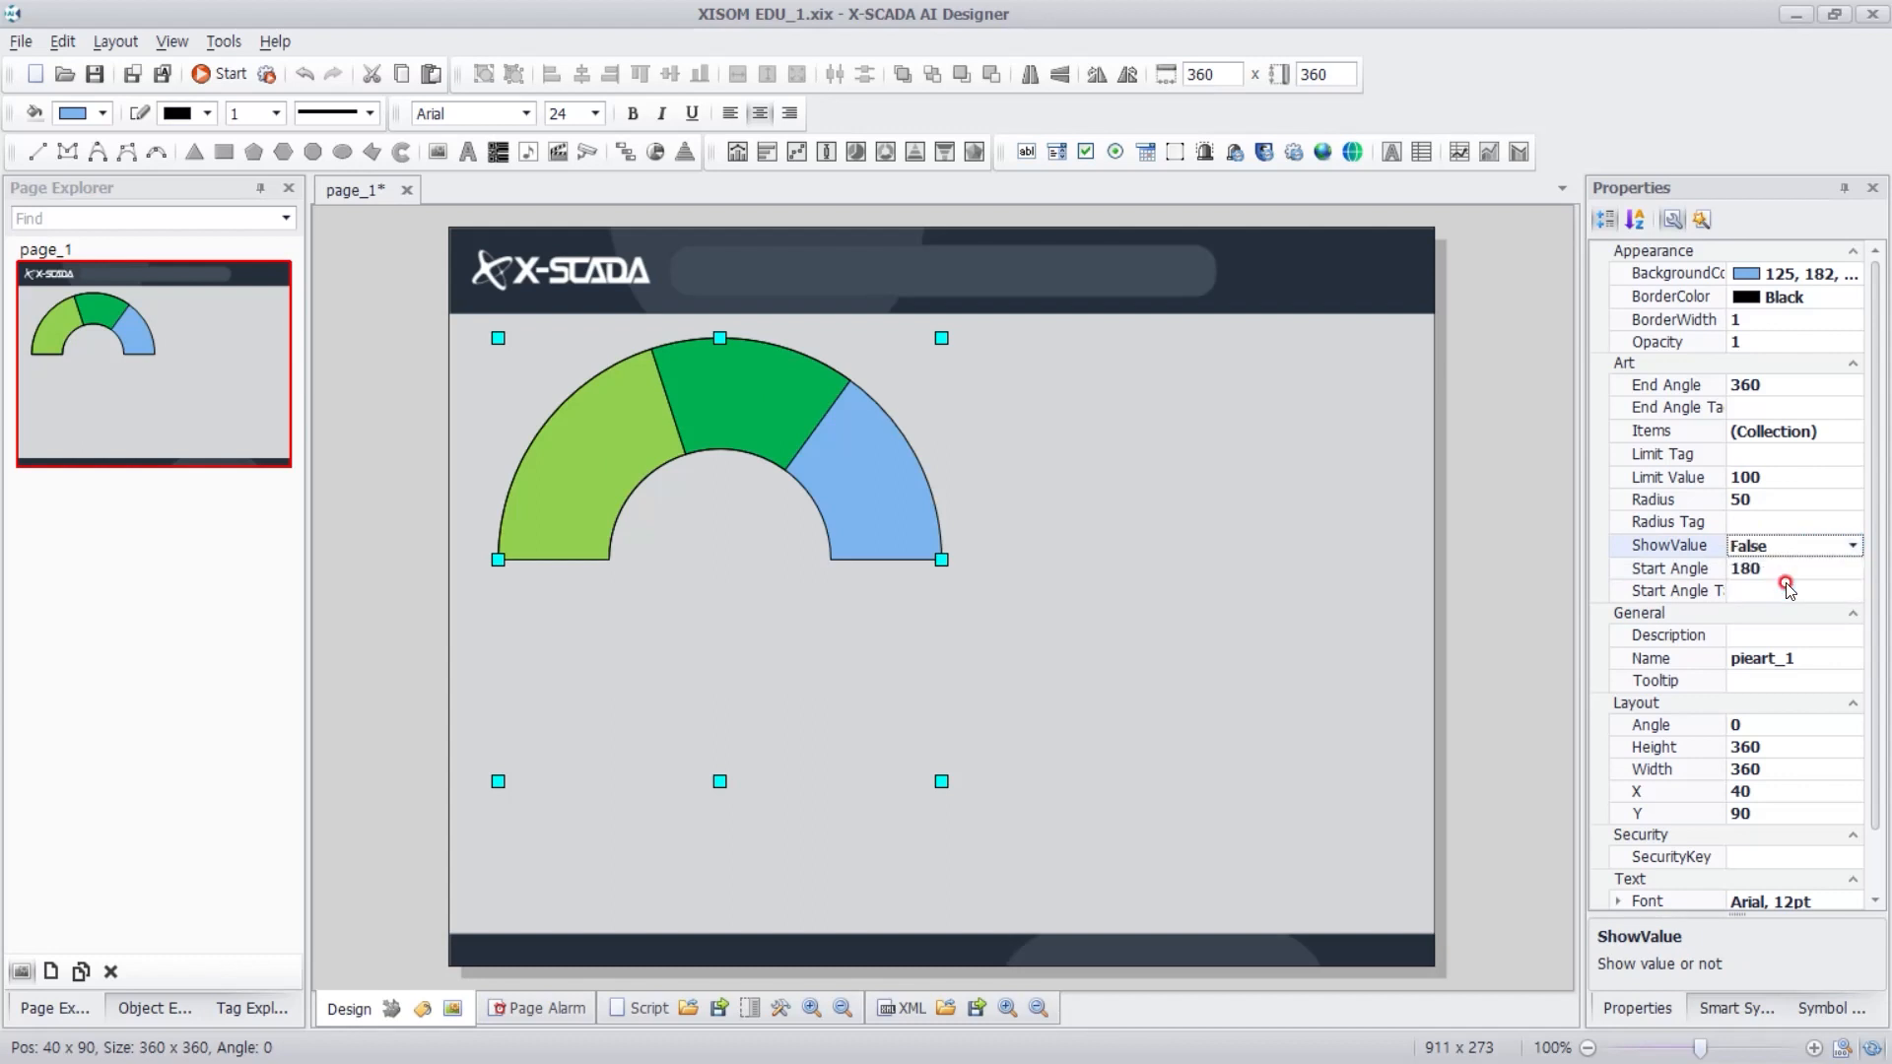
pyautogui.click(1016, 570)
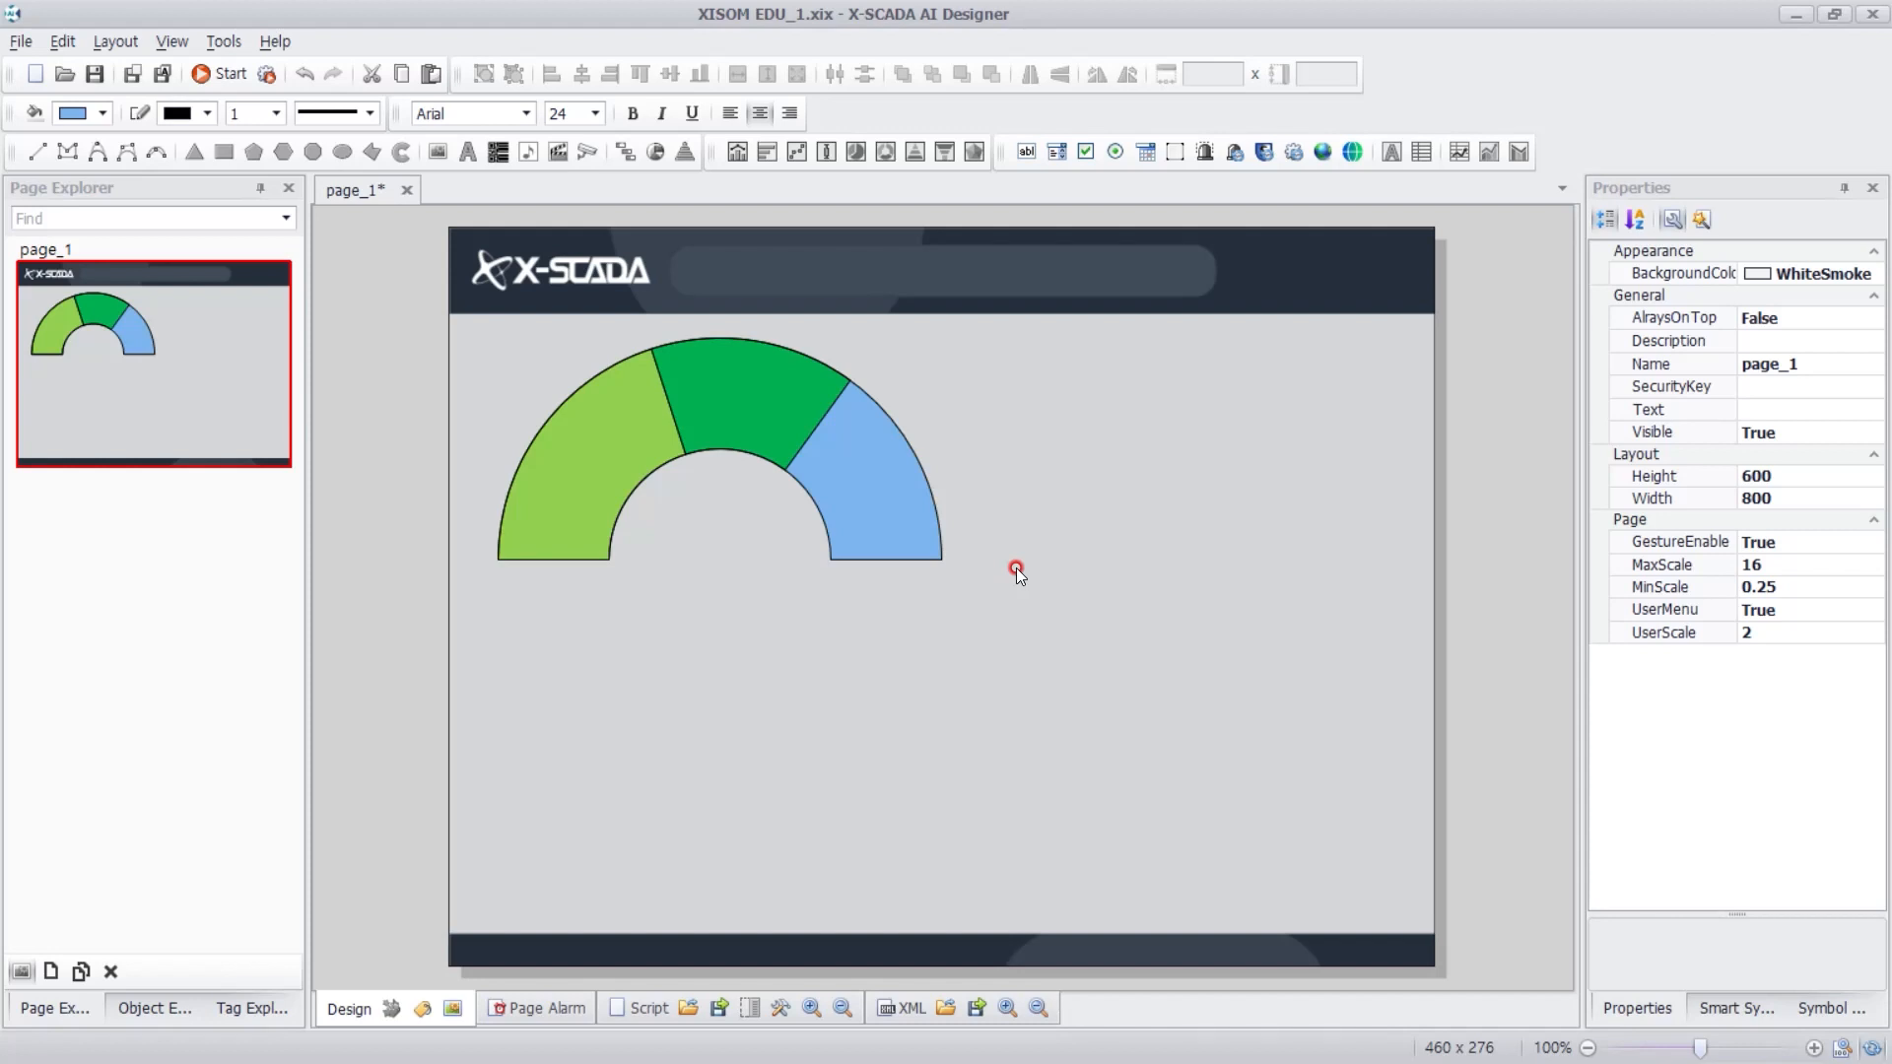
# - Draw a 360 × 70 bar chart below the half ring and a 290 × 310 pyramid chart to its right
pyautogui.click(624, 157)
pyautogui.moveTo(499, 709); pyautogui.dragTo(941, 793)
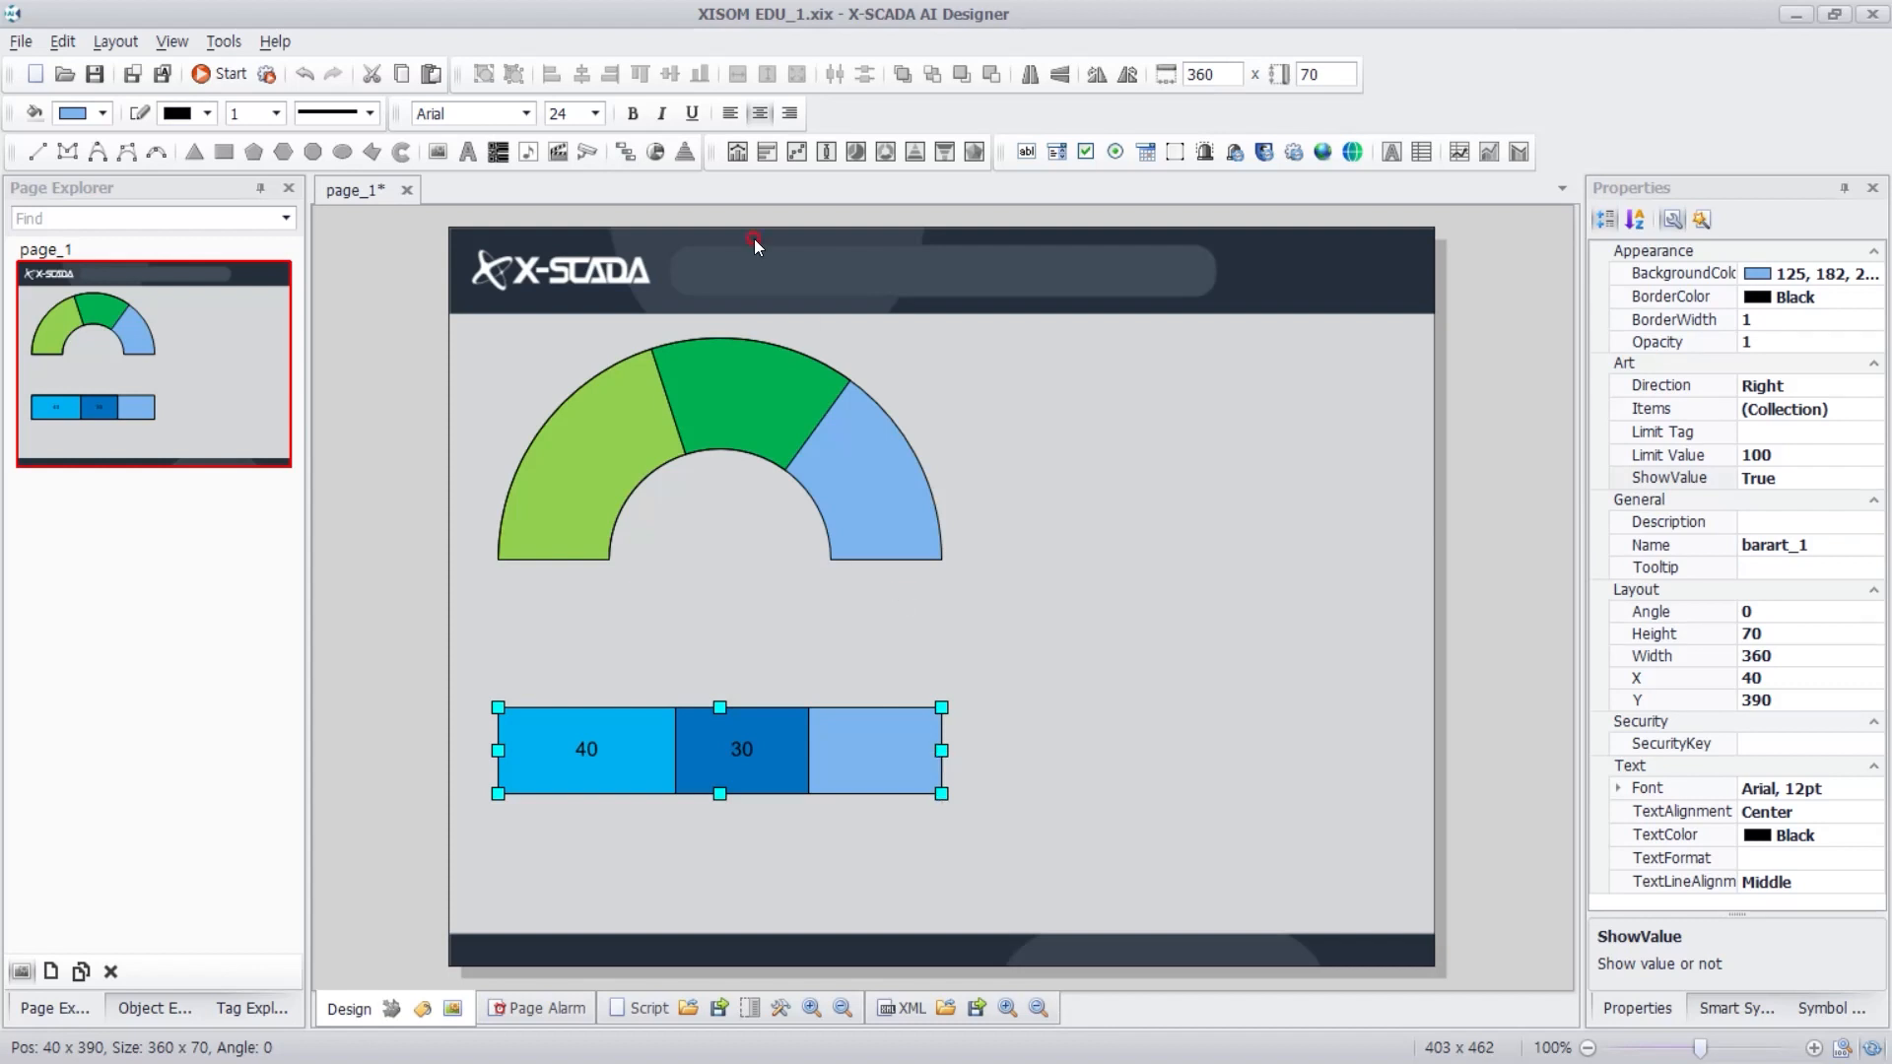
pyautogui.click(685, 163)
pyautogui.moveTo(1027, 338); pyautogui.dragTo(1376, 710)
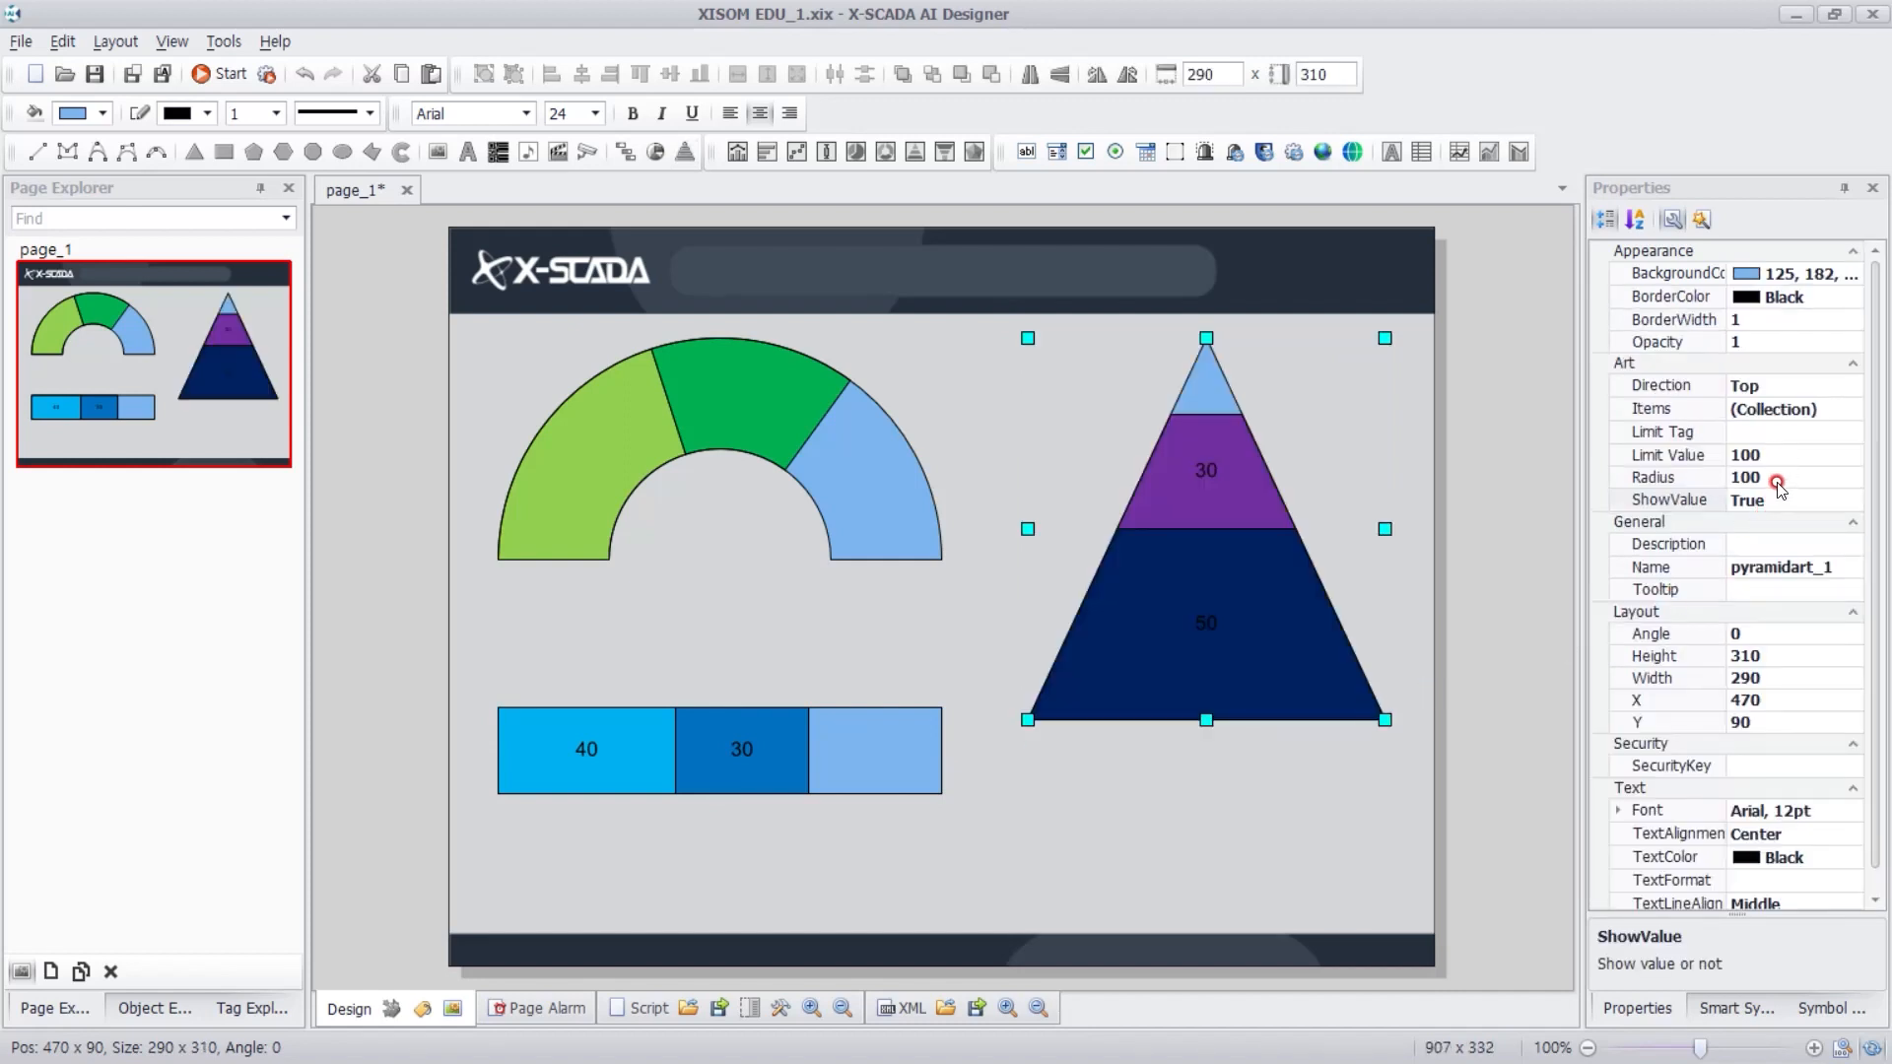
# - Try a radius of 50 on the pyramid chart
pyautogui.click(1783, 477)
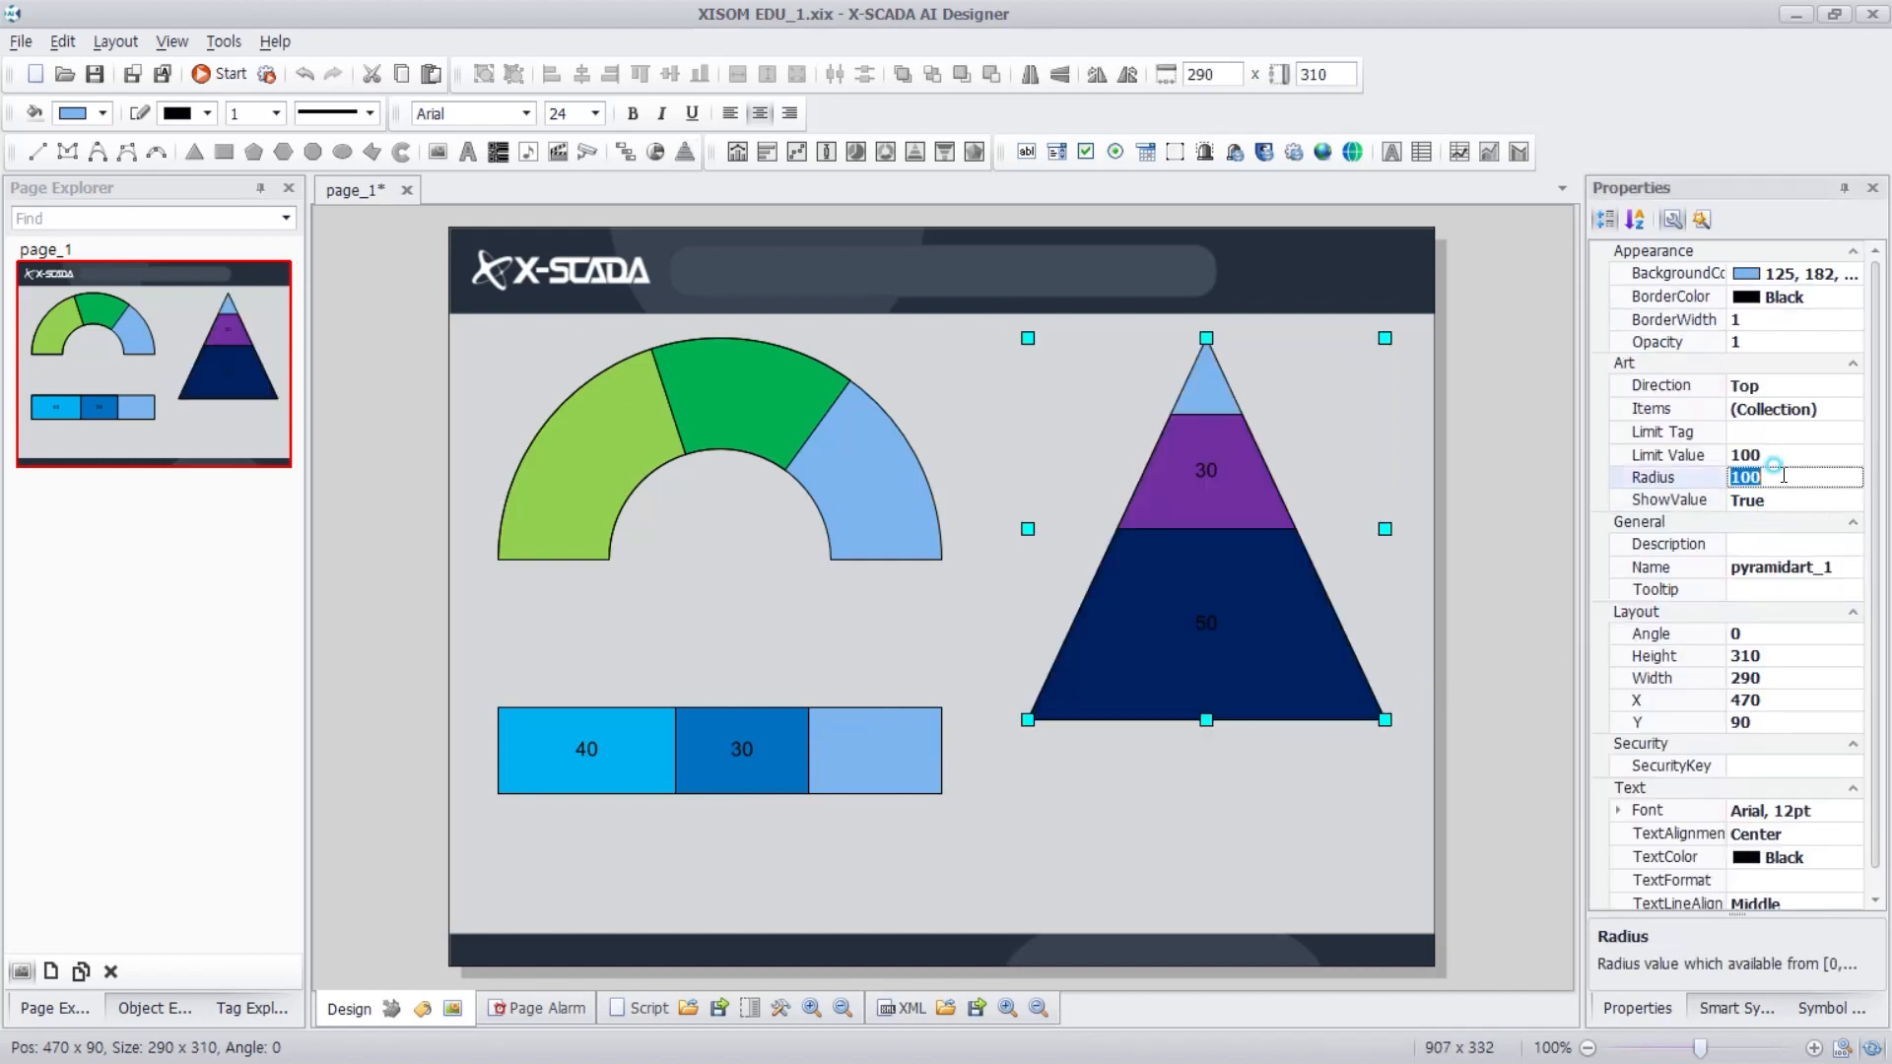
pyautogui.write('50')
pyautogui.press('Return')
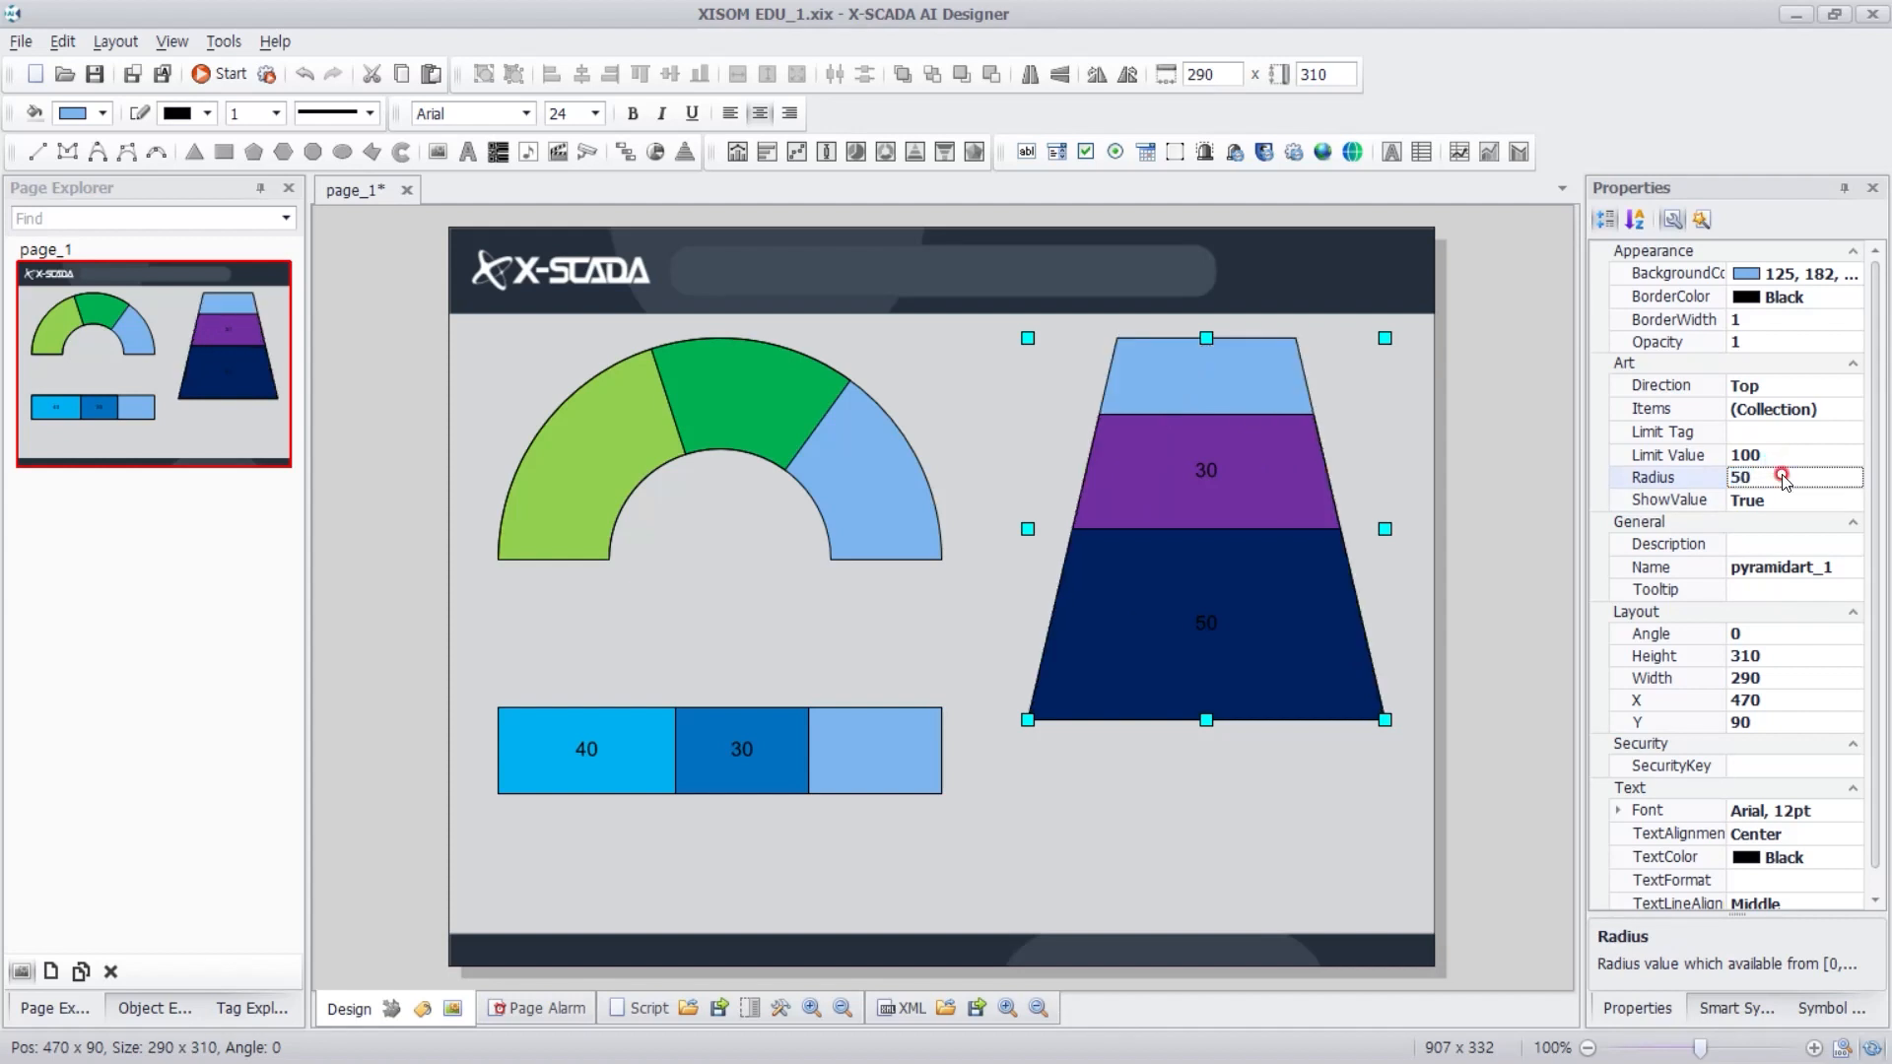
# - Set the pyramid chart's radius to 70
pyautogui.click(1784, 476)
pyautogui.write('70')
pyautogui.press('Return')
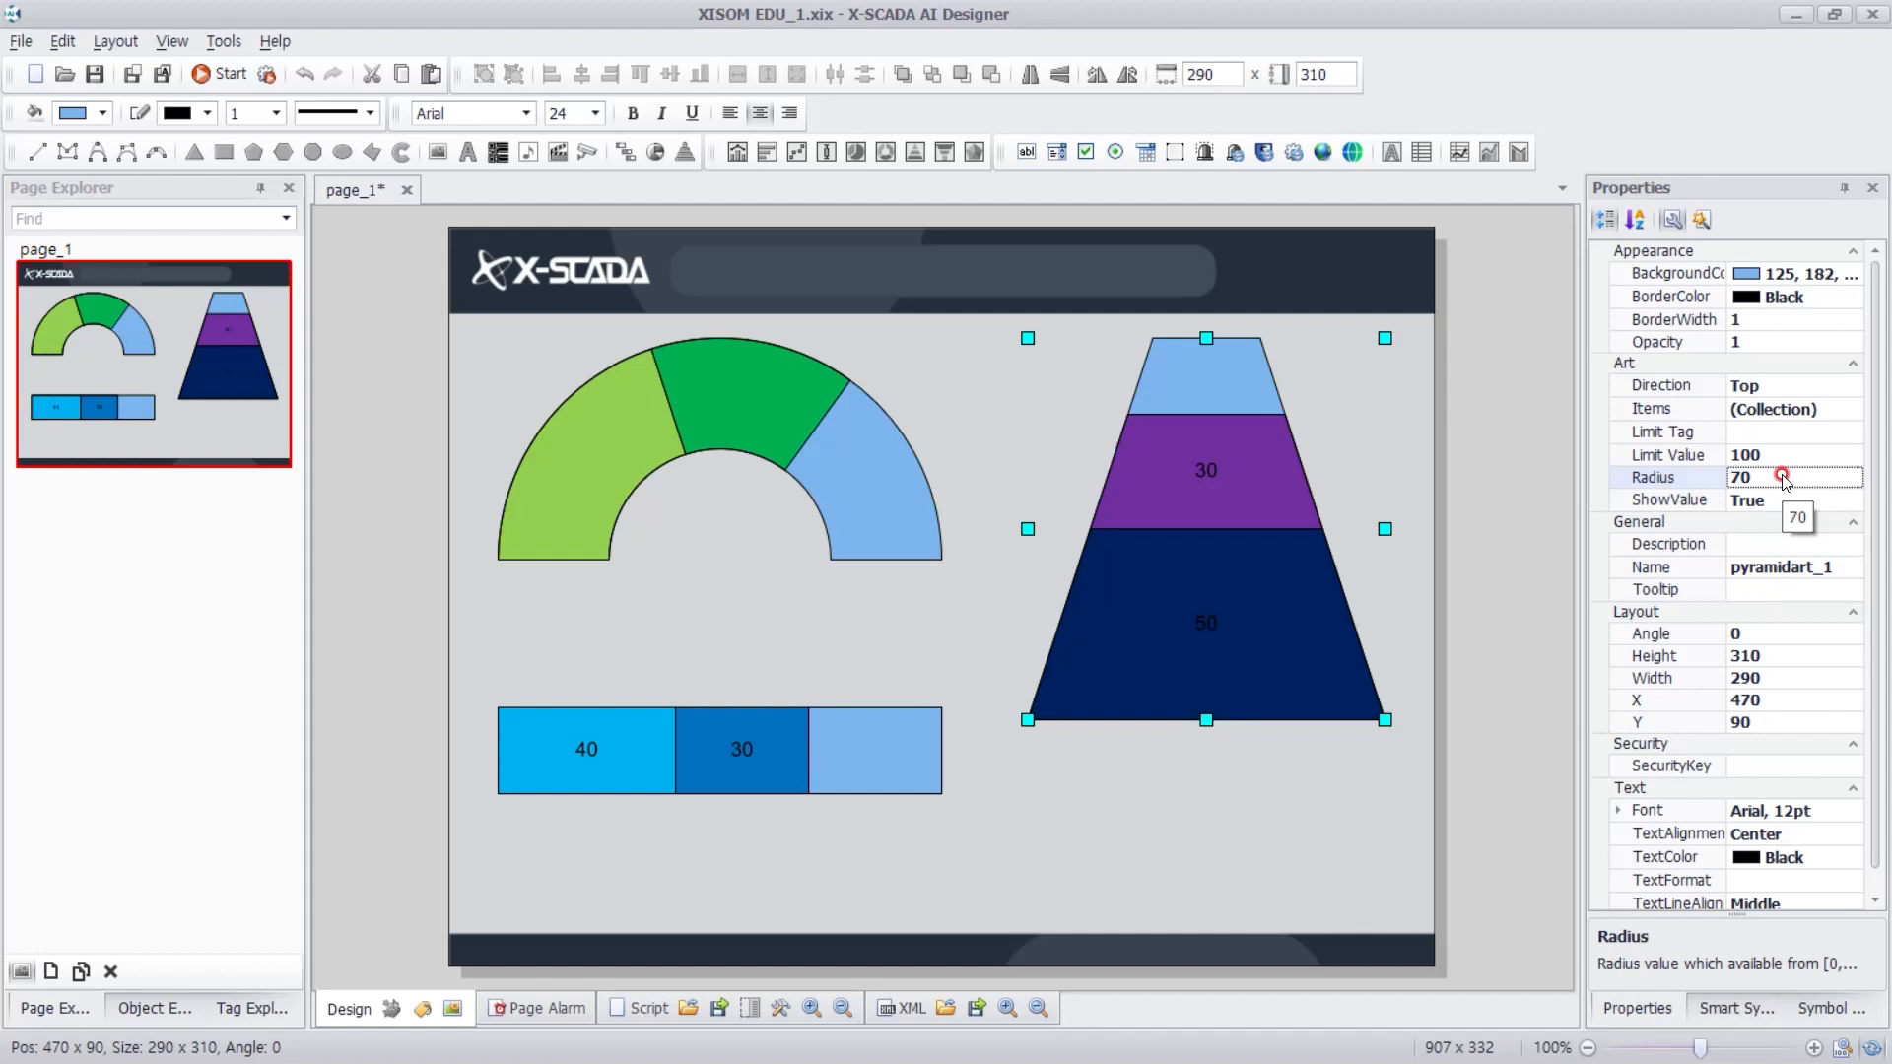
pyautogui.click(995, 589)
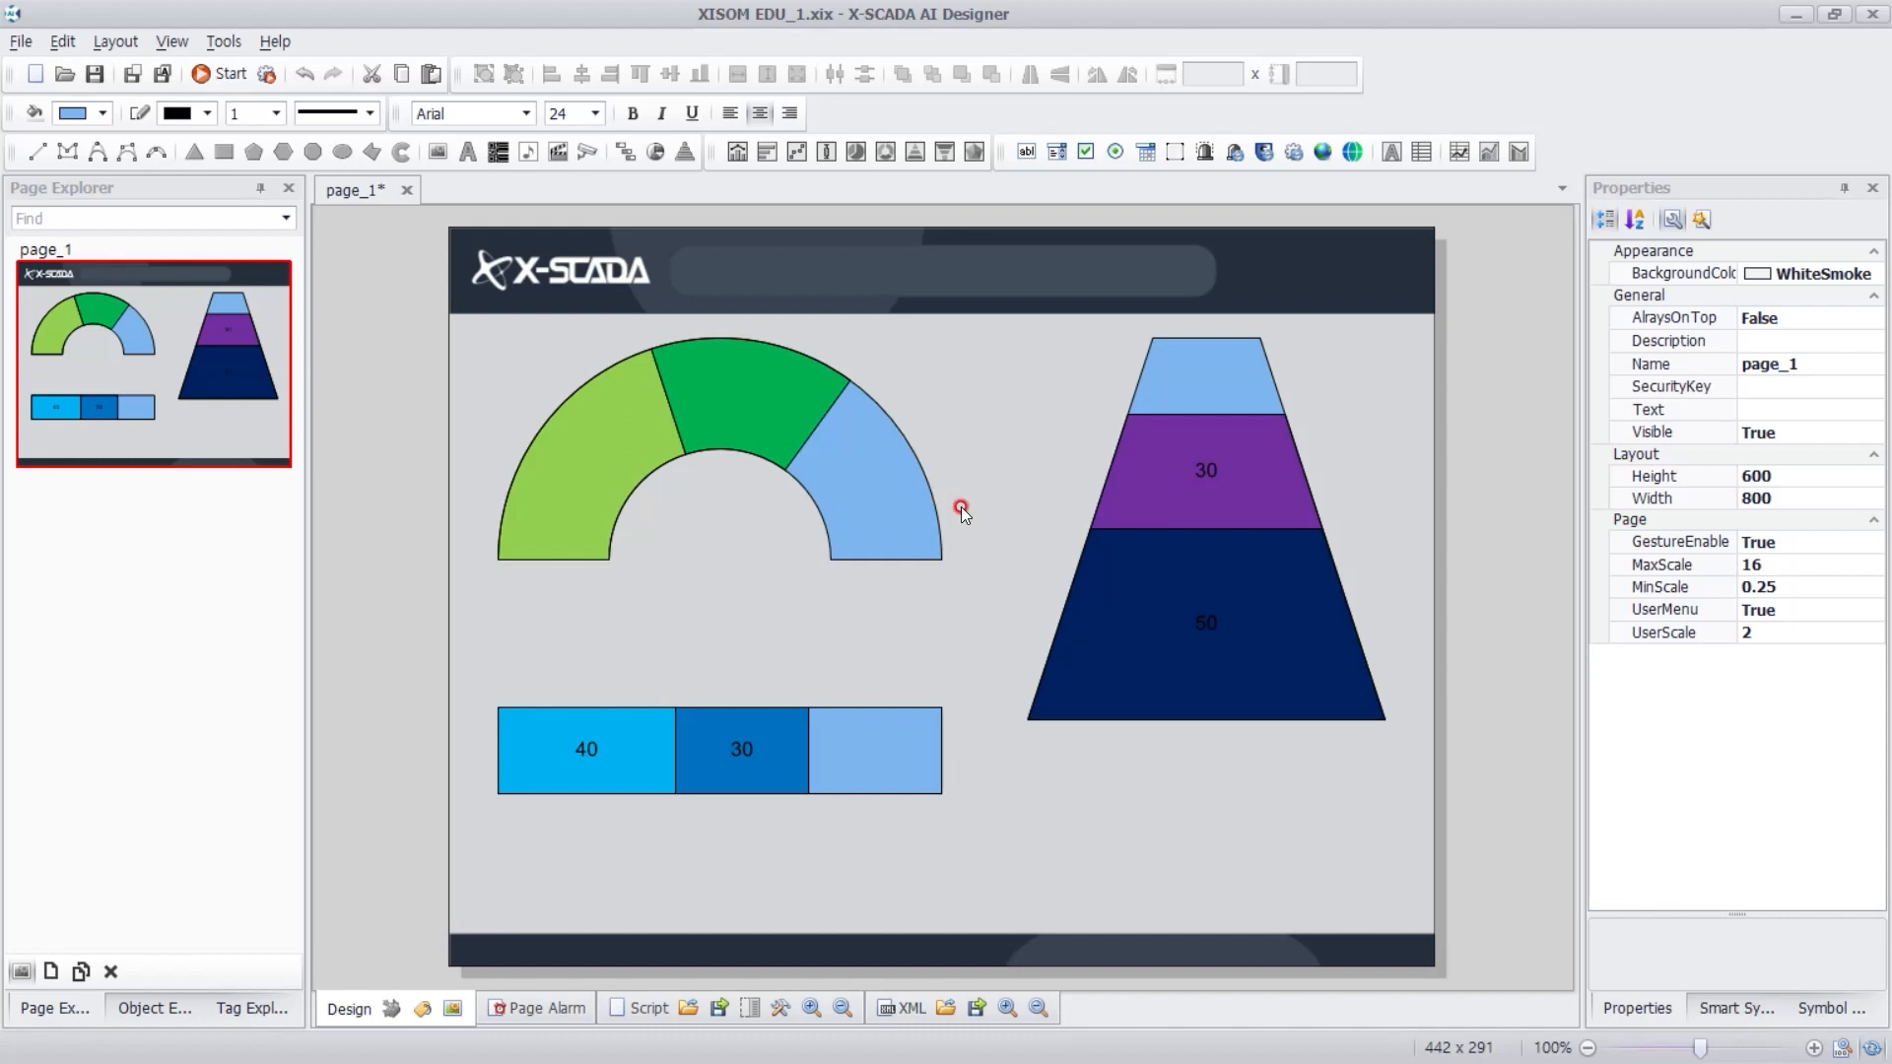
# - Place a text label inside the half ring's opening and resize it to 140 × 70
pyautogui.click(471, 153)
pyautogui.click(804, 570)
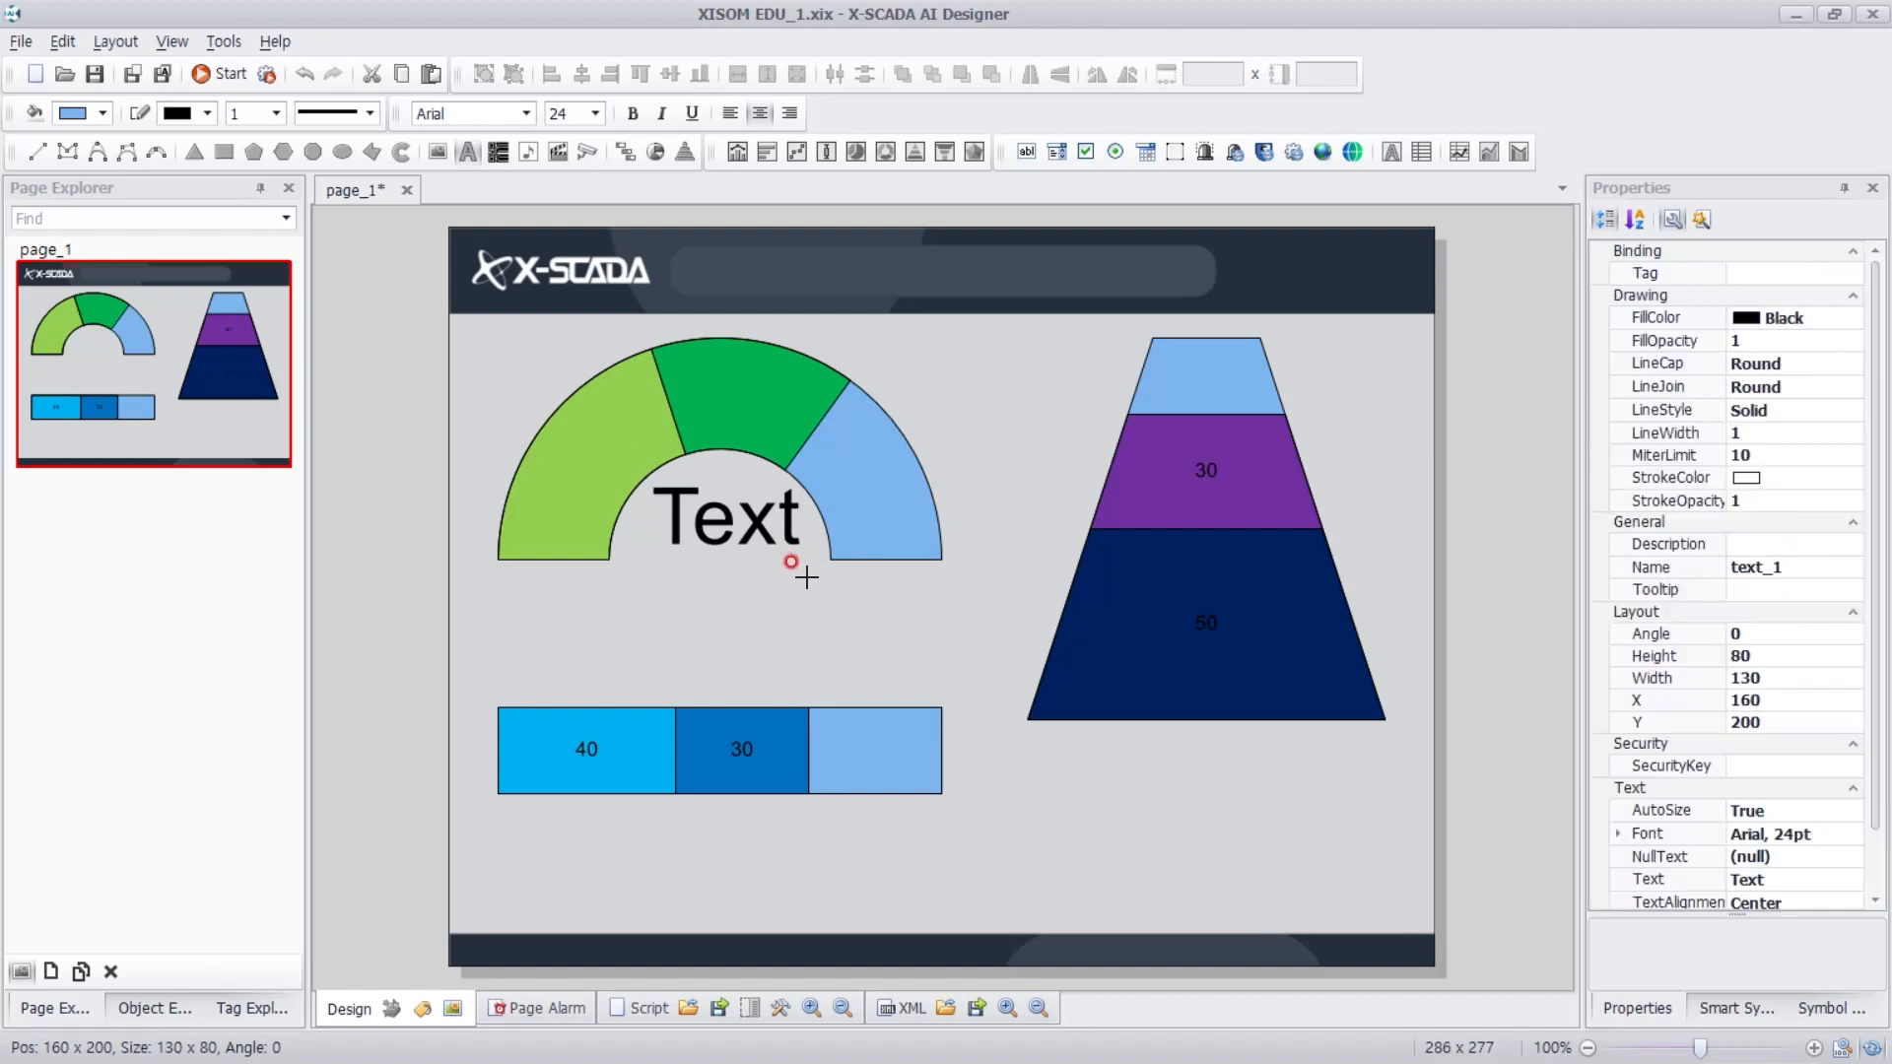
pyautogui.moveTo(645, 522); pyautogui.dragTo(633, 522)
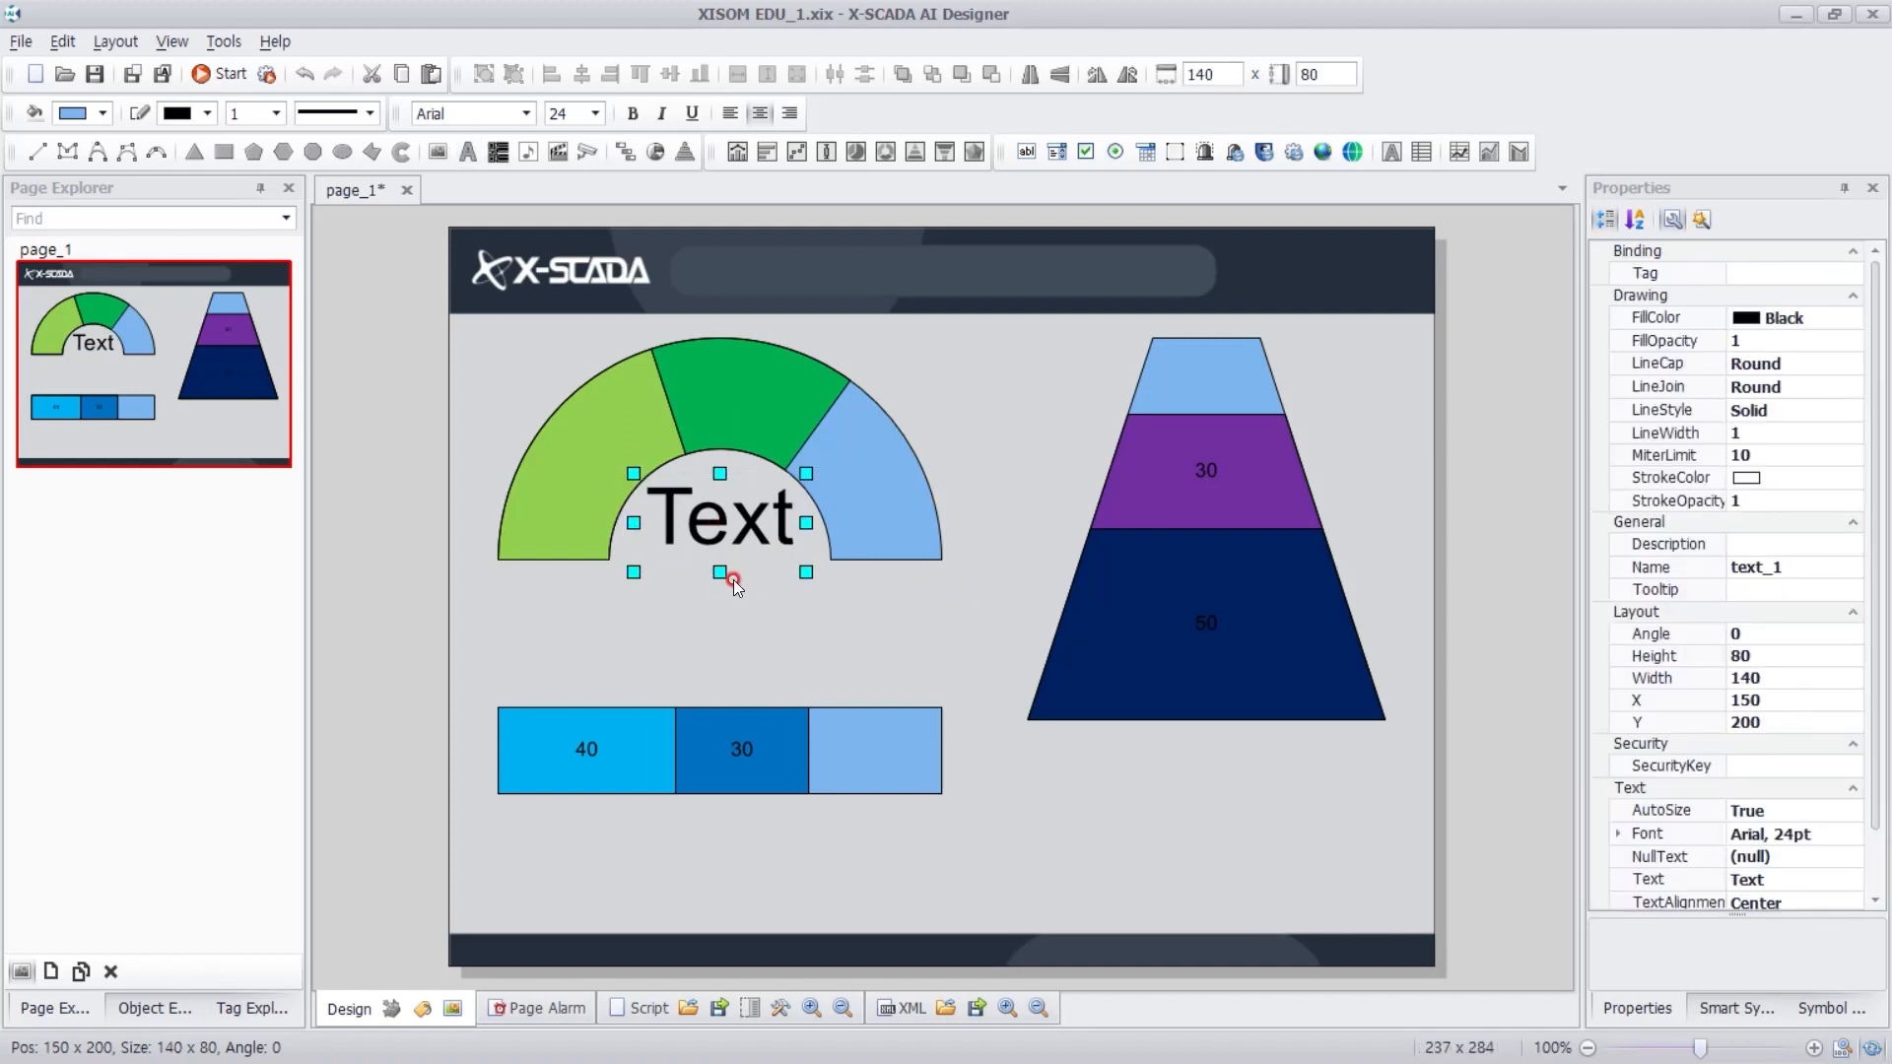
pyautogui.moveTo(719, 572); pyautogui.dragTo(715, 560)
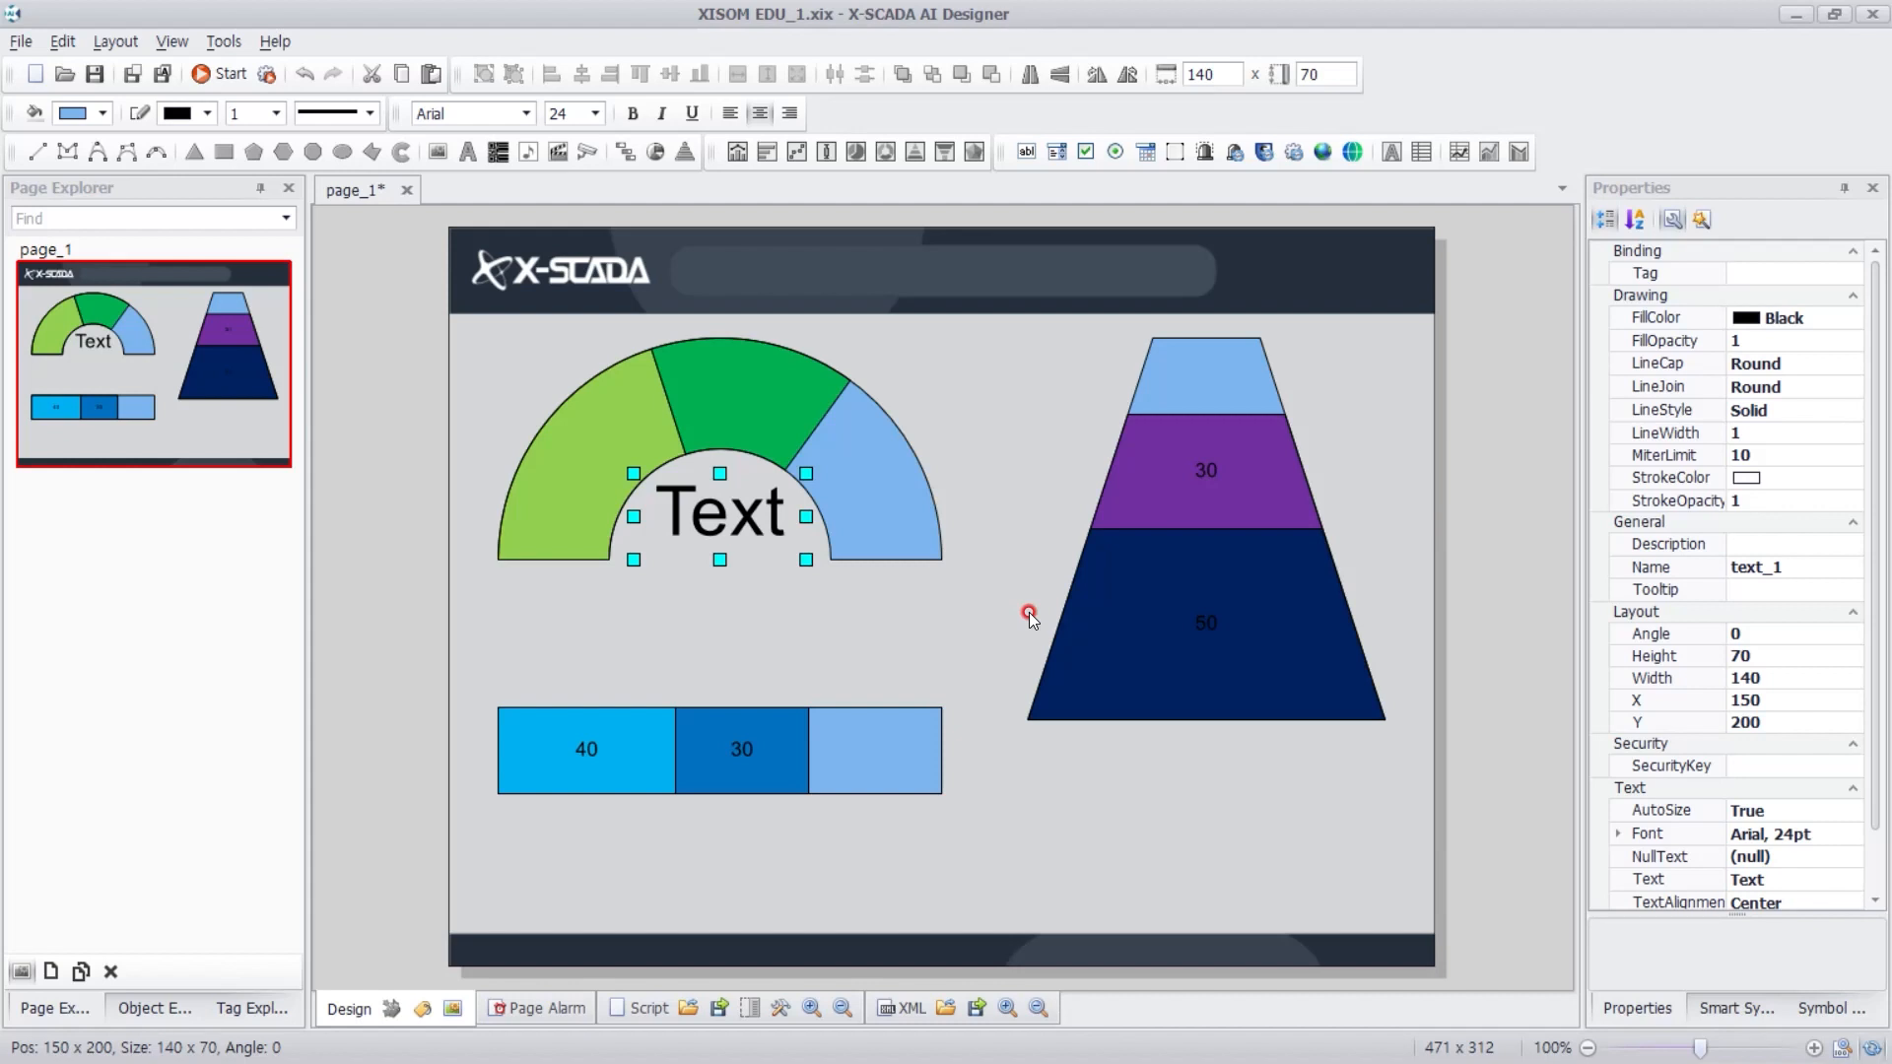
# - Set the text of the label inside the half ring to "0 %"
pyautogui.press('F2')
pyautogui.write('0')
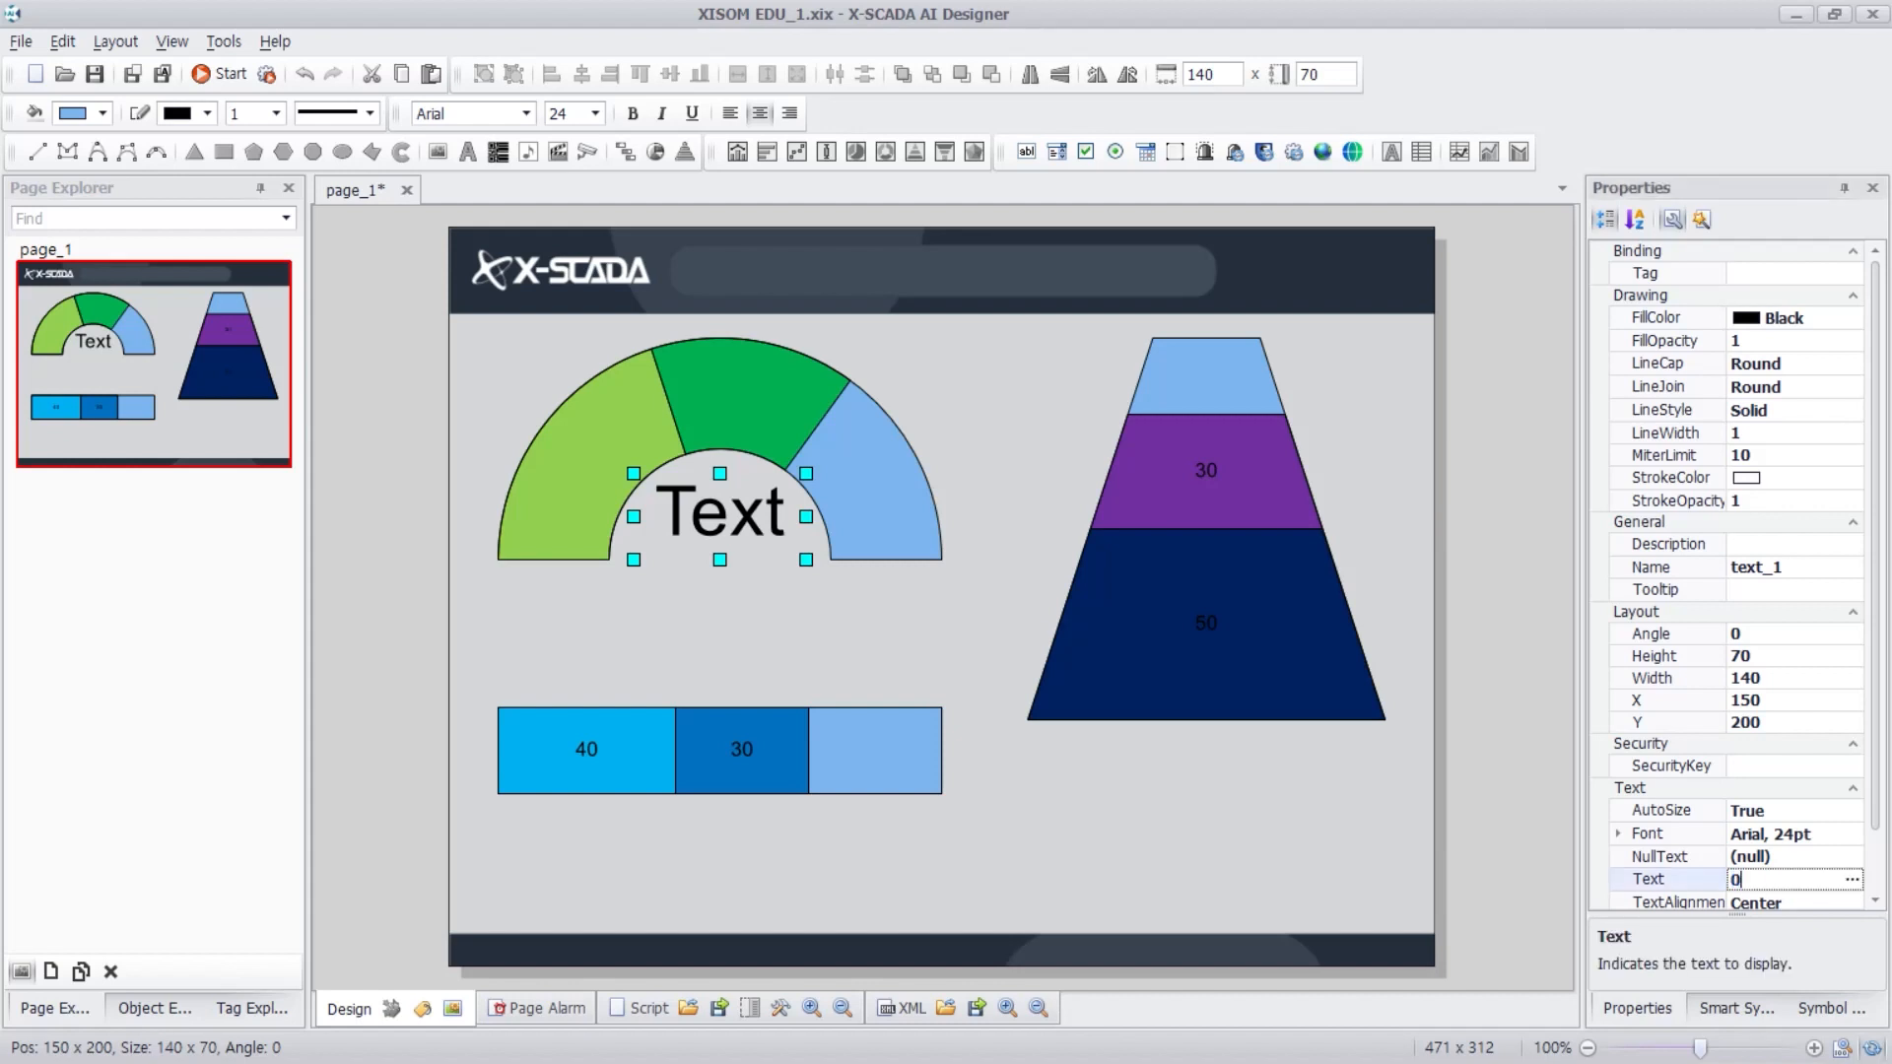
pyautogui.write(' %')
pyautogui.press('Return')
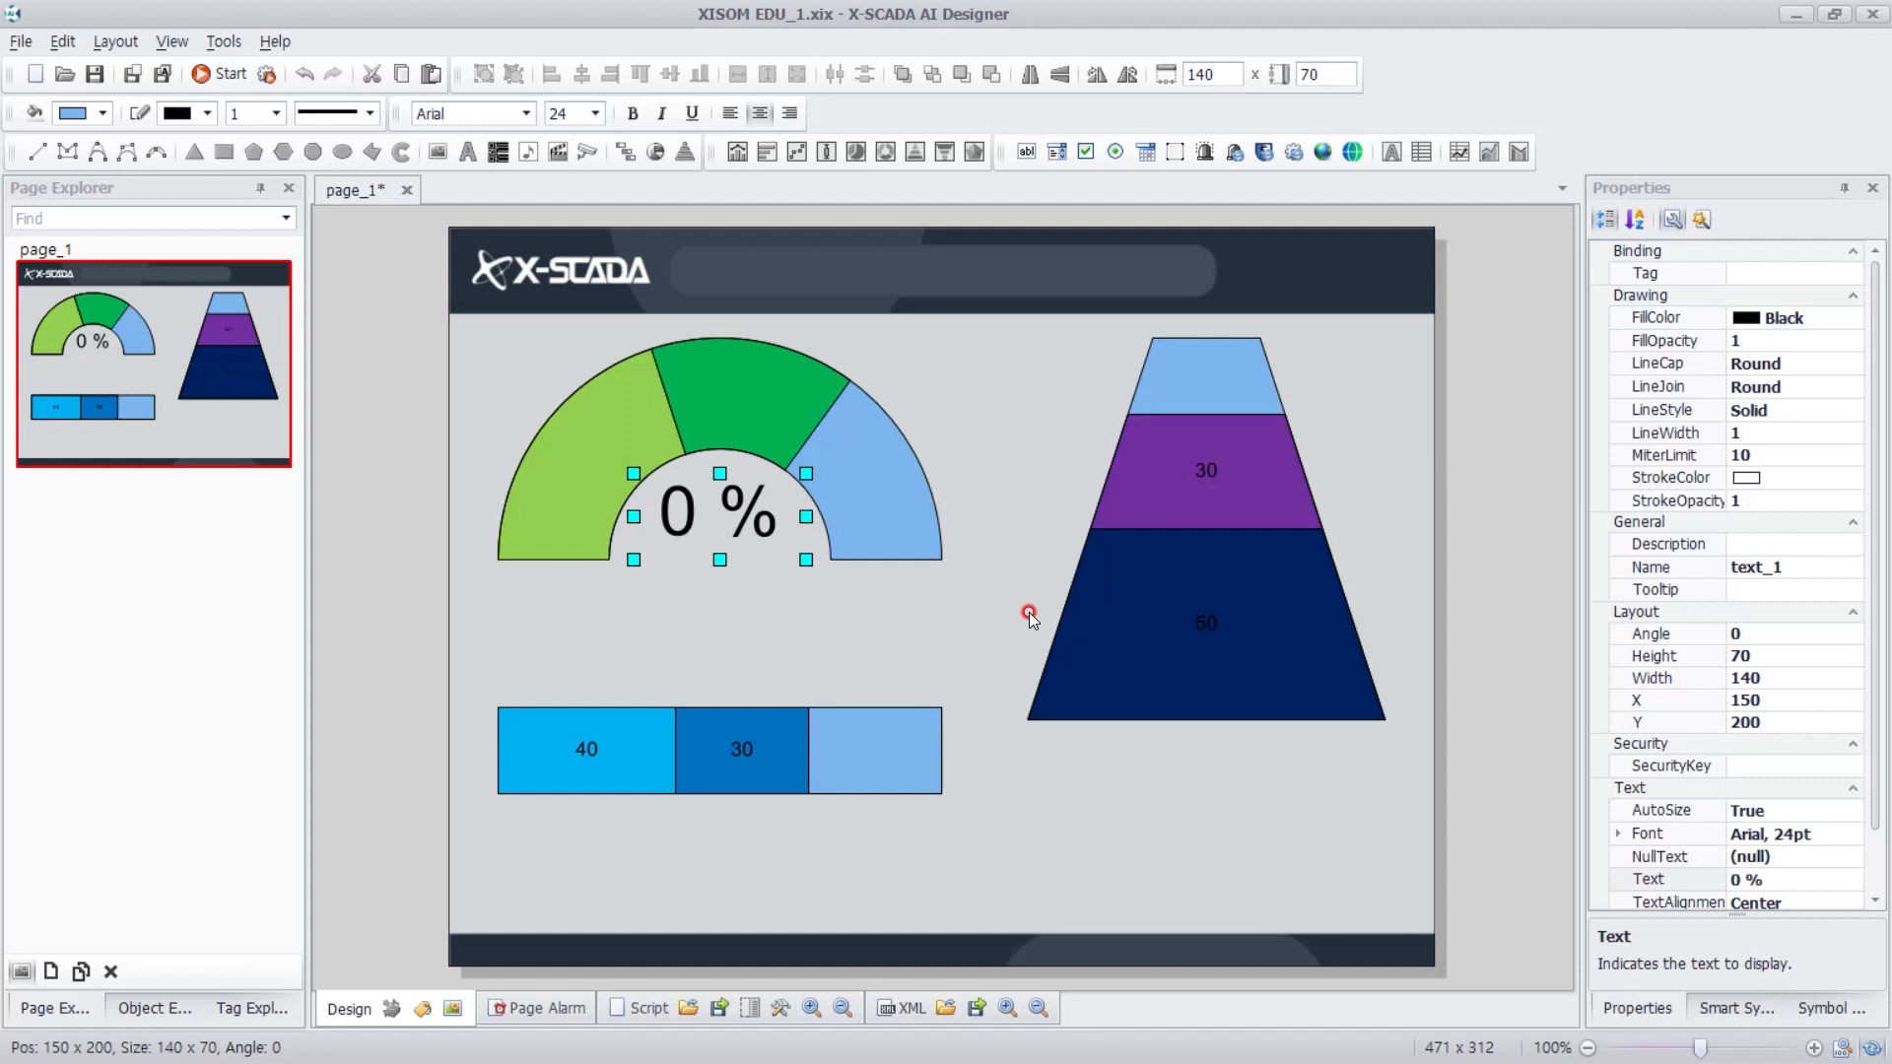
# - Copy the "0 %" label to create a "CPU" label below the half ring and a "DISK" label below the bar chart
pyautogui.keyDown('ctrl'); pyautogui.moveTo(721, 513); pyautogui.dragTo(1155, 894); pyautogui.keyUp('ctrl')
pyautogui.press('F2')
pyautogui.write('CPU')
pyautogui.press('Return')
pyautogui.press('F2')
pyautogui.write('DISK')
# - Create three stacked "Data 1" labels, each 140 × 40, below the pyramid chart
pyautogui.press('F2')
pyautogui.write('Data 1')
pyautogui.press('Return')
# - Change the middle label below the pyramid to "Data 2" and the lowest one to "Data 3"
pyautogui.click(1155, 828)
pyautogui.click(1781, 880)
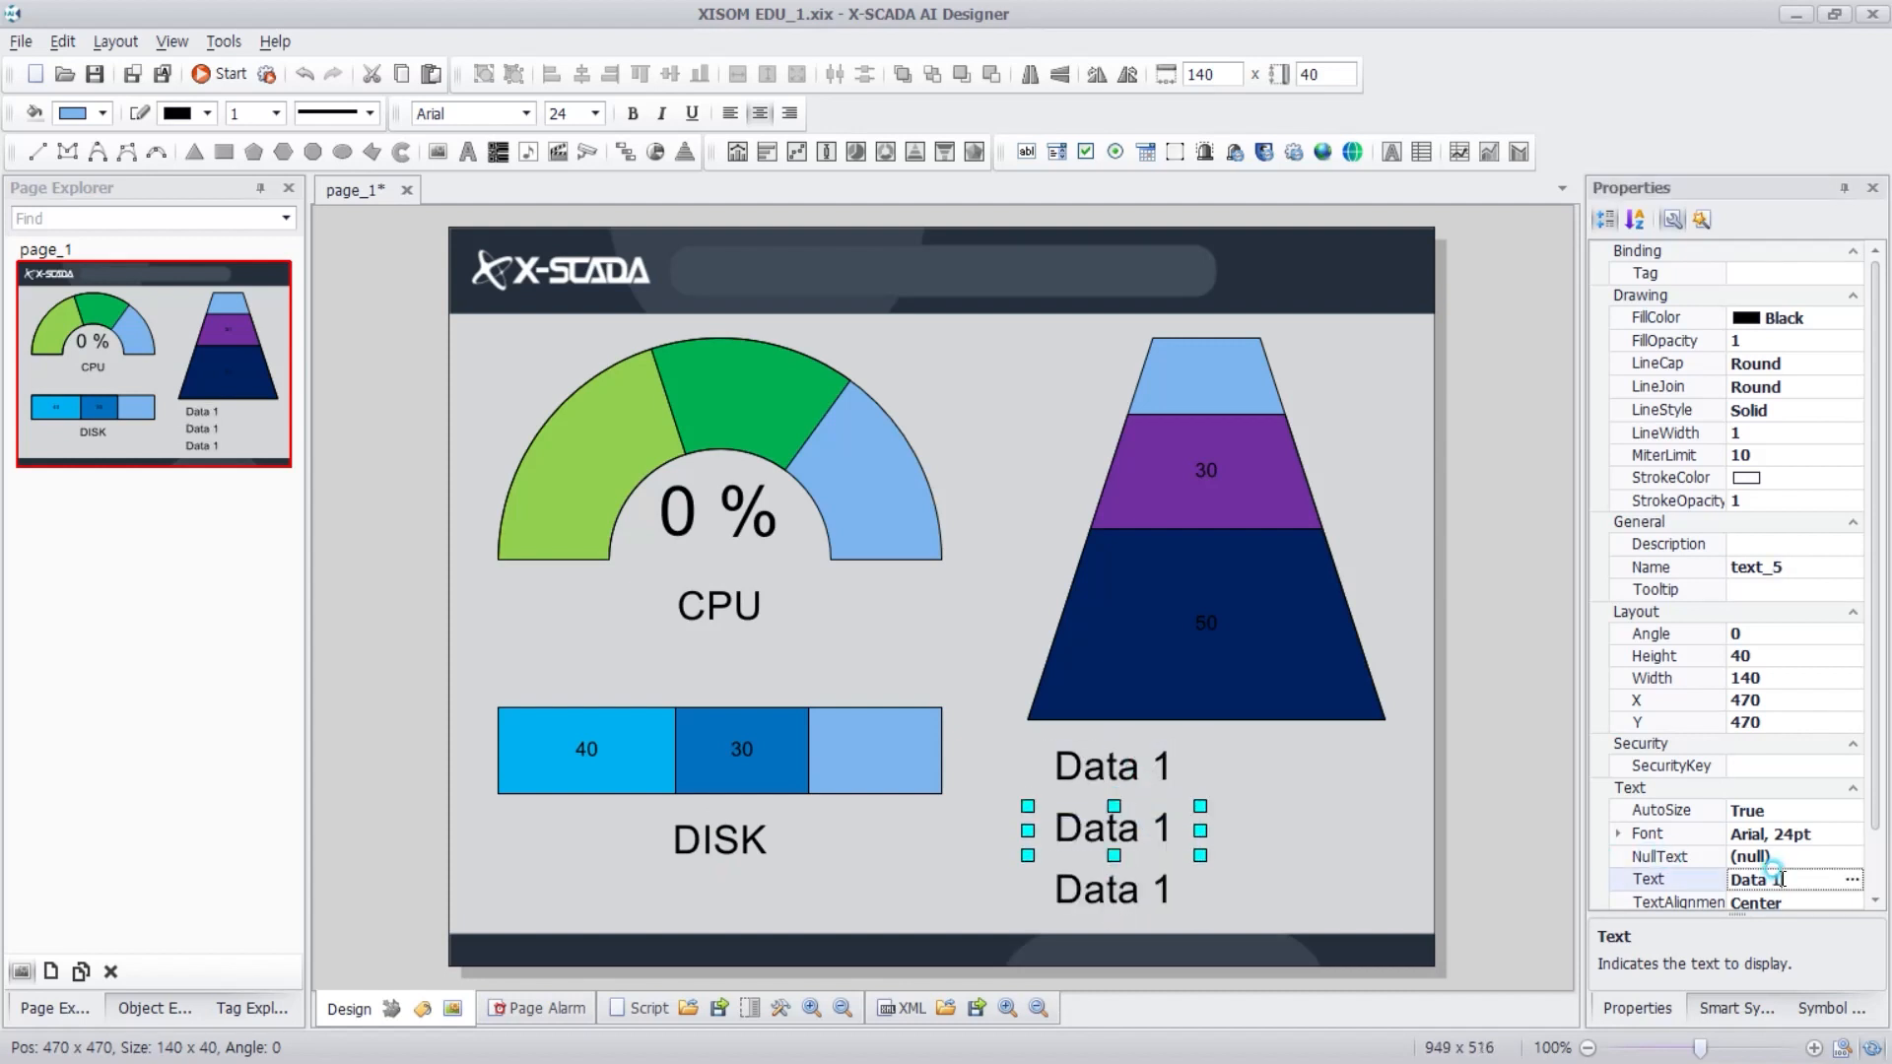
pyautogui.press('BackSpace')
pyautogui.write('2')
pyautogui.click(1174, 903)
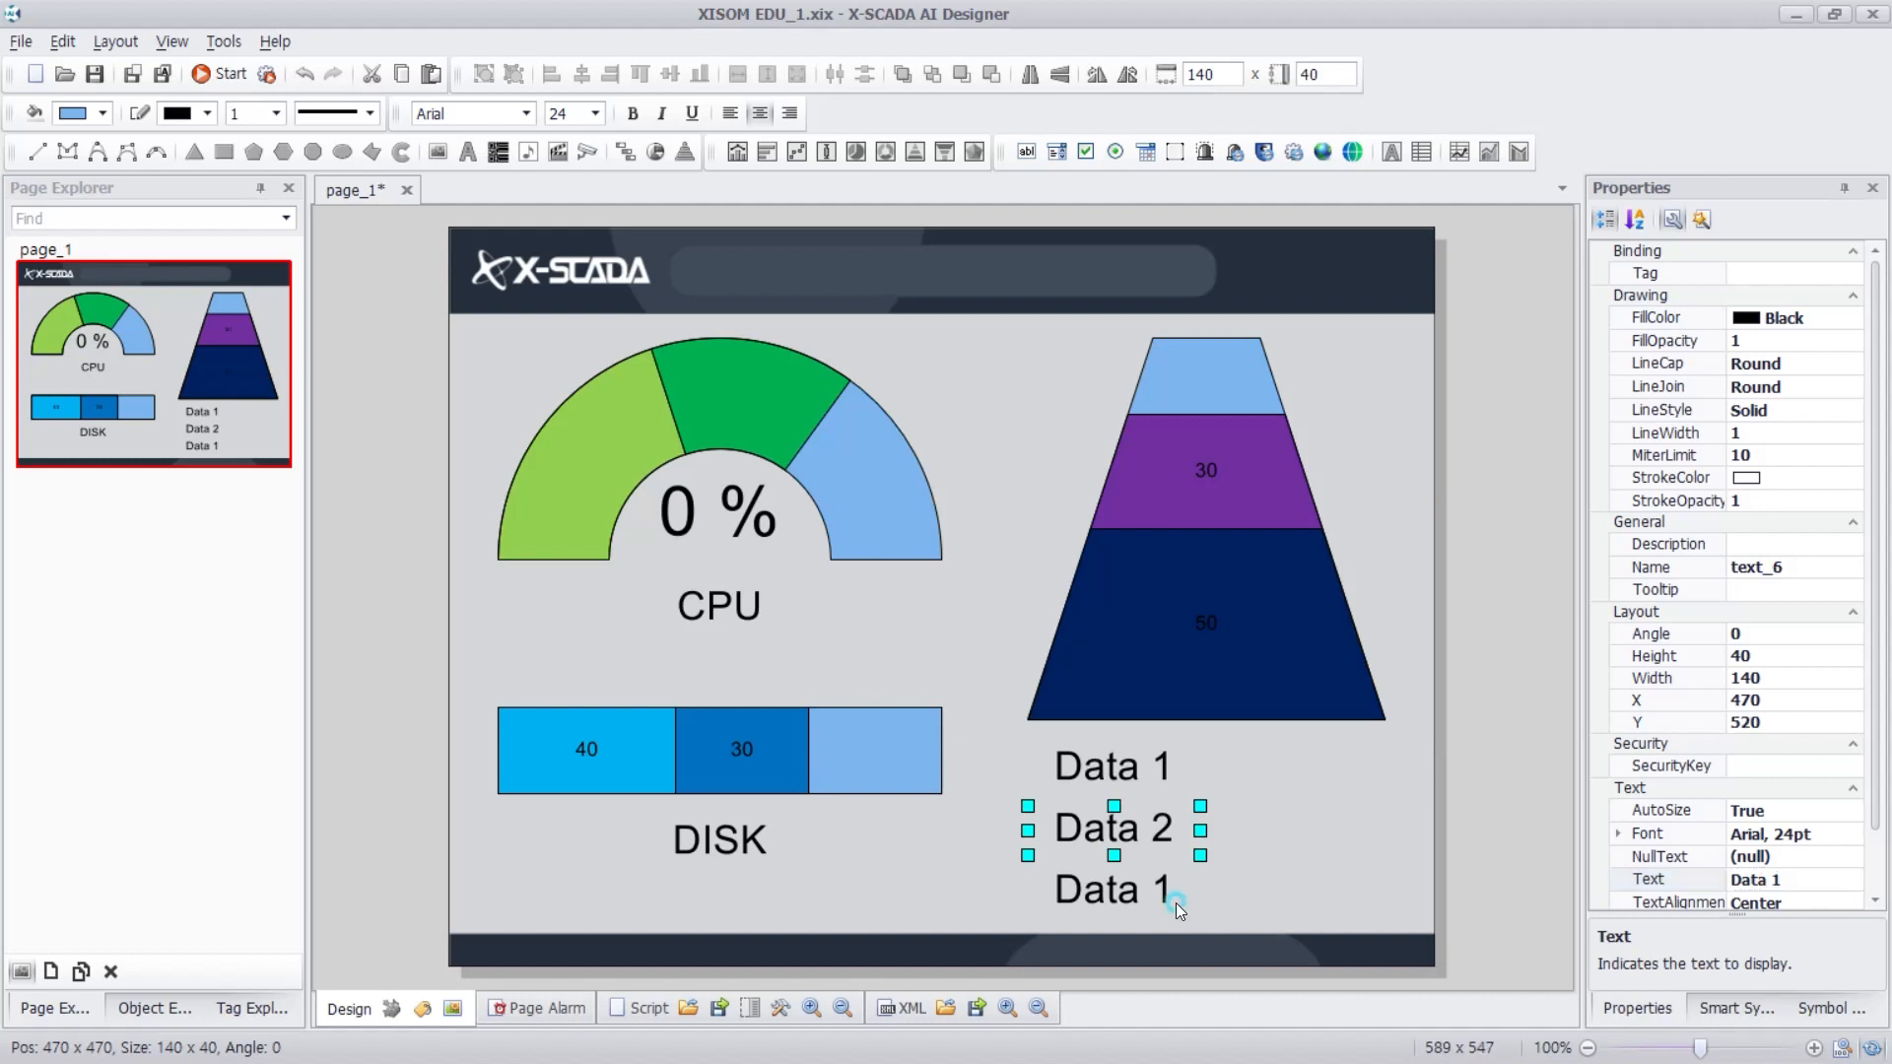
pyautogui.click(1799, 880)
pyautogui.press('BackSpace')
pyautogui.write('3')
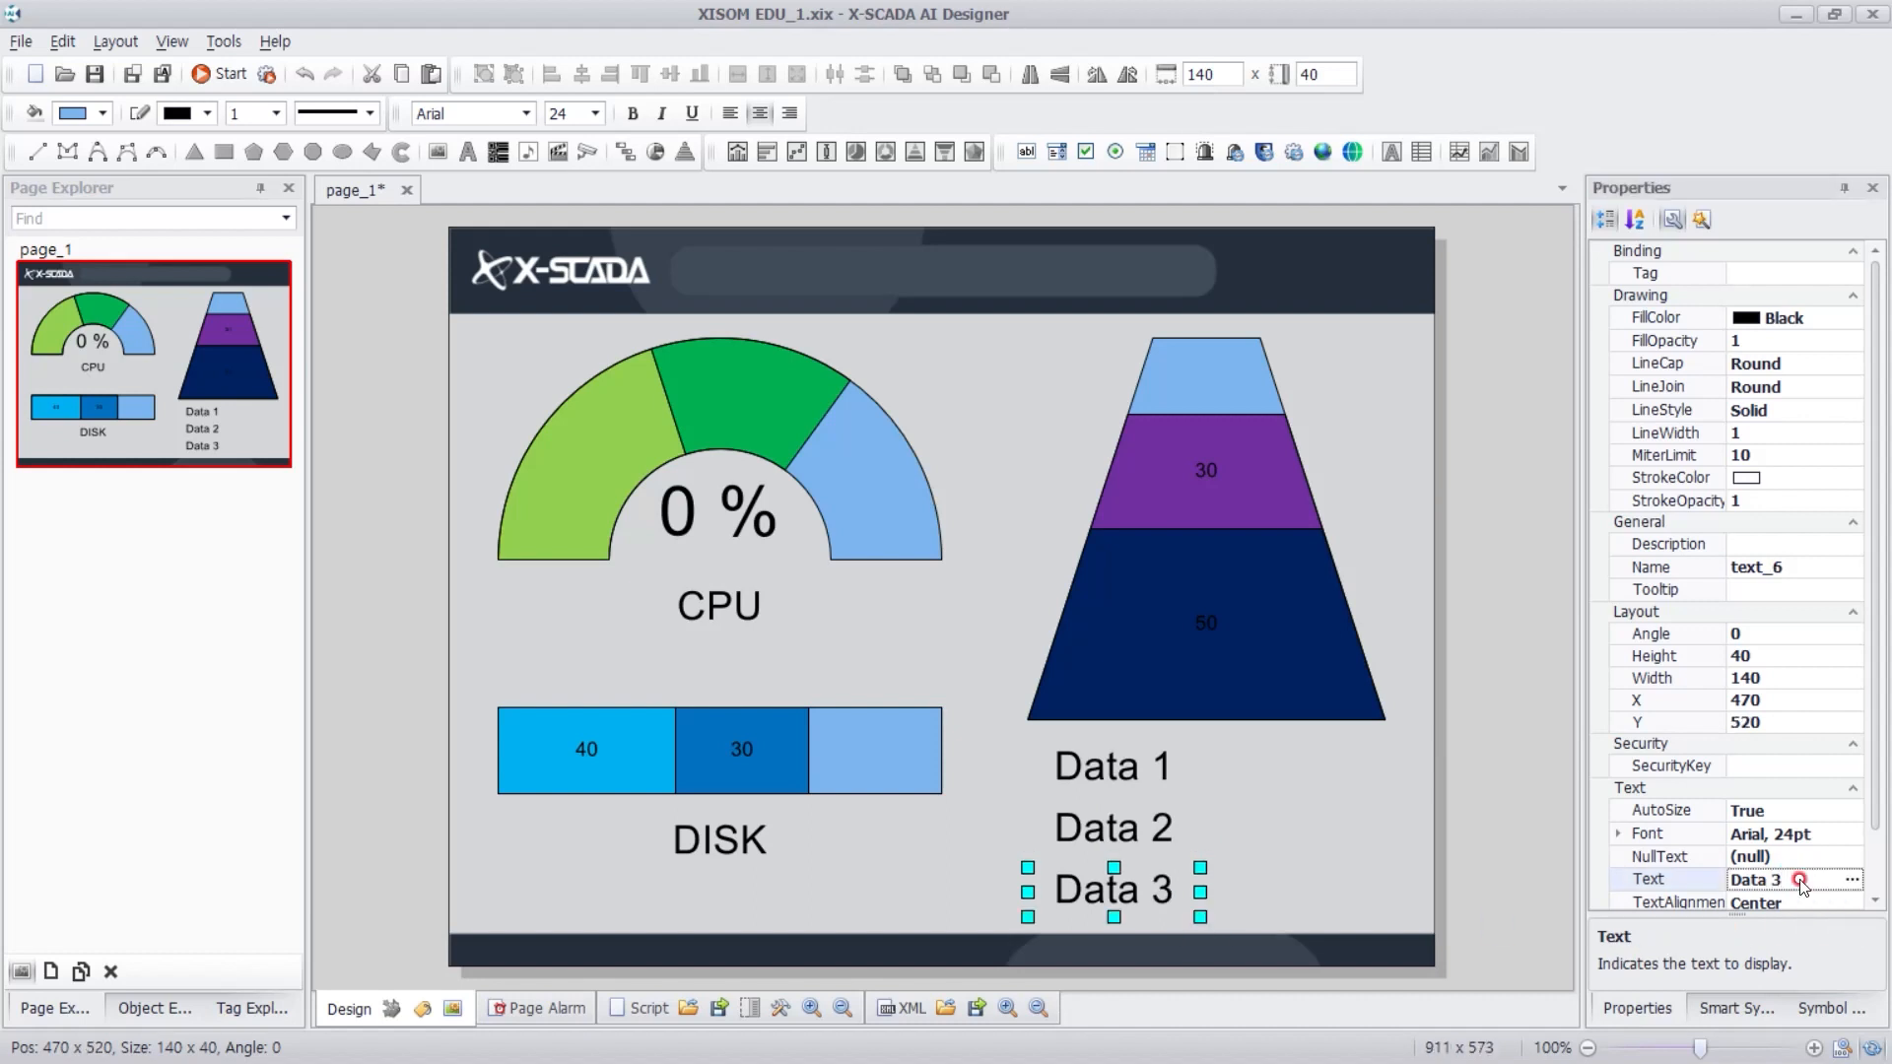
# - Add a 130 × 40 text box beside each of the Data 1, Data 2 and Data 3 labels and align them in rows
pyautogui.click(1403, 155)
pyautogui.moveTo(1212, 744); pyautogui.dragTo(1303, 916)
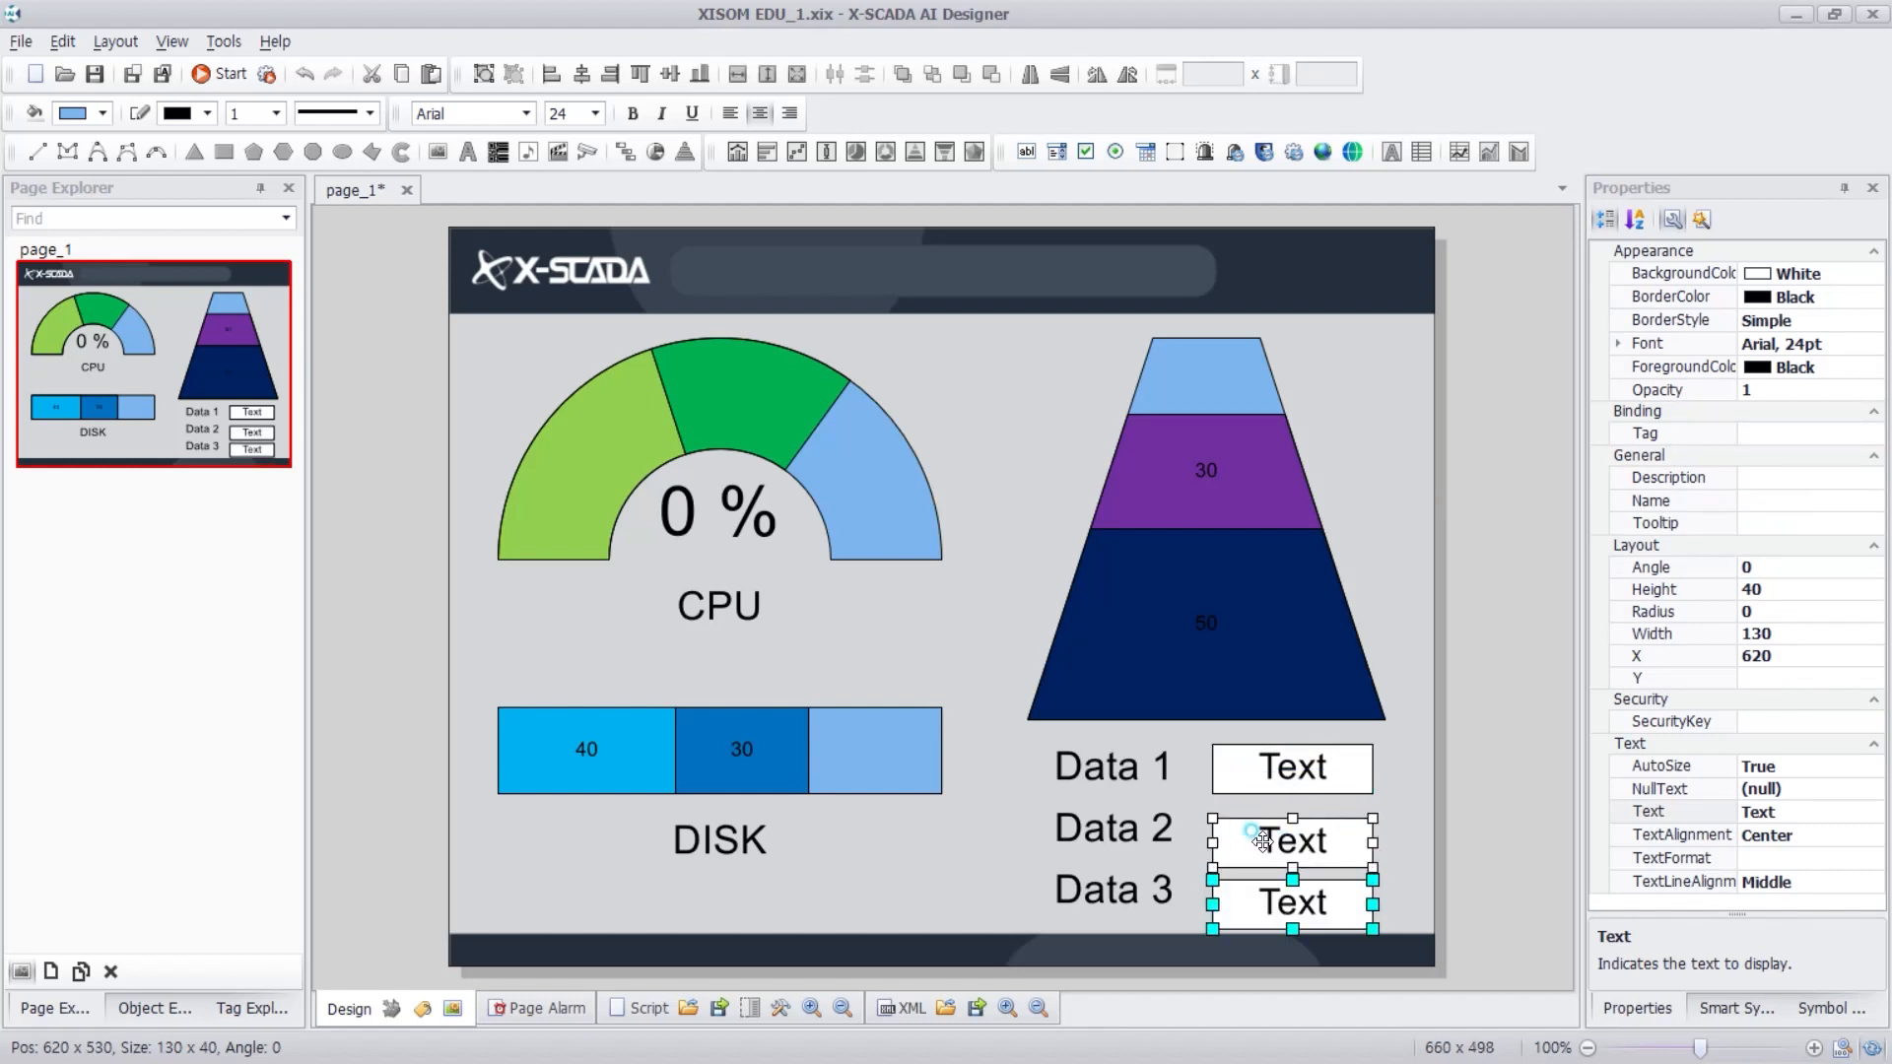
pyautogui.click(1109, 833)
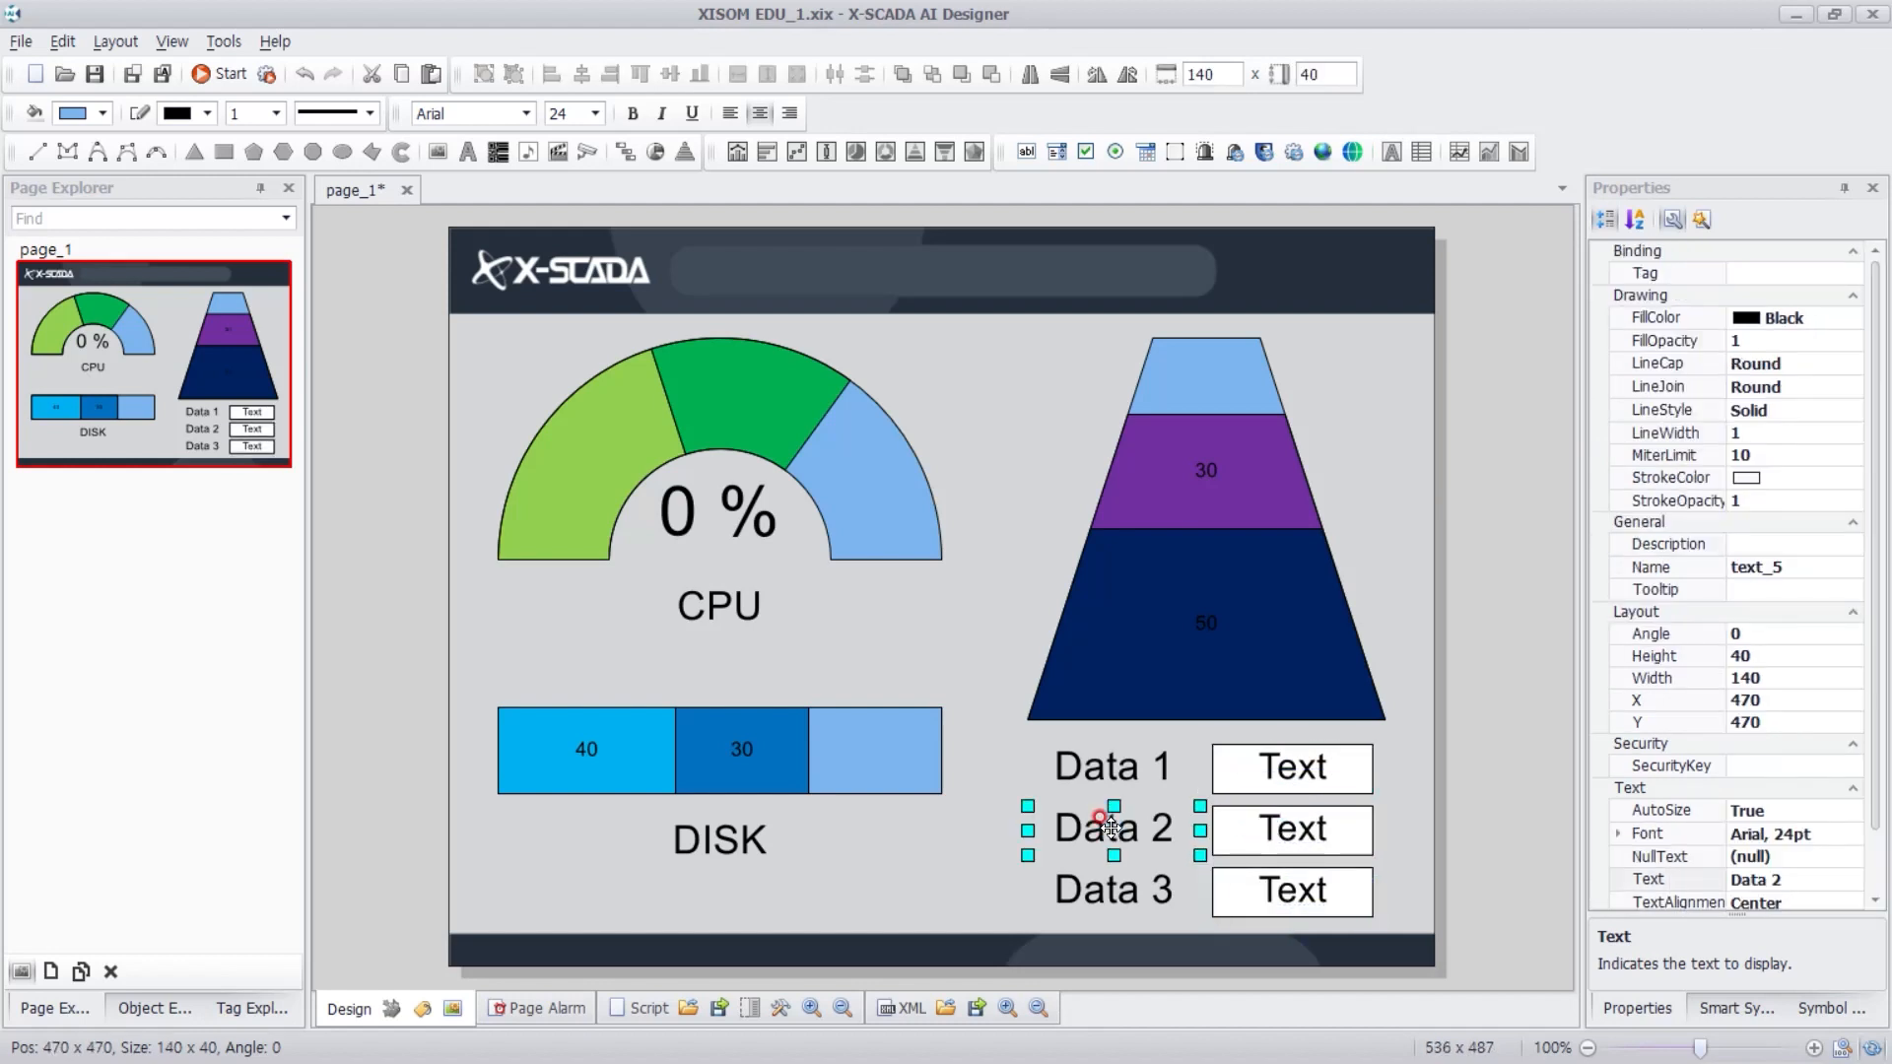
pyautogui.click(1101, 897)
pyautogui.click(1104, 764)
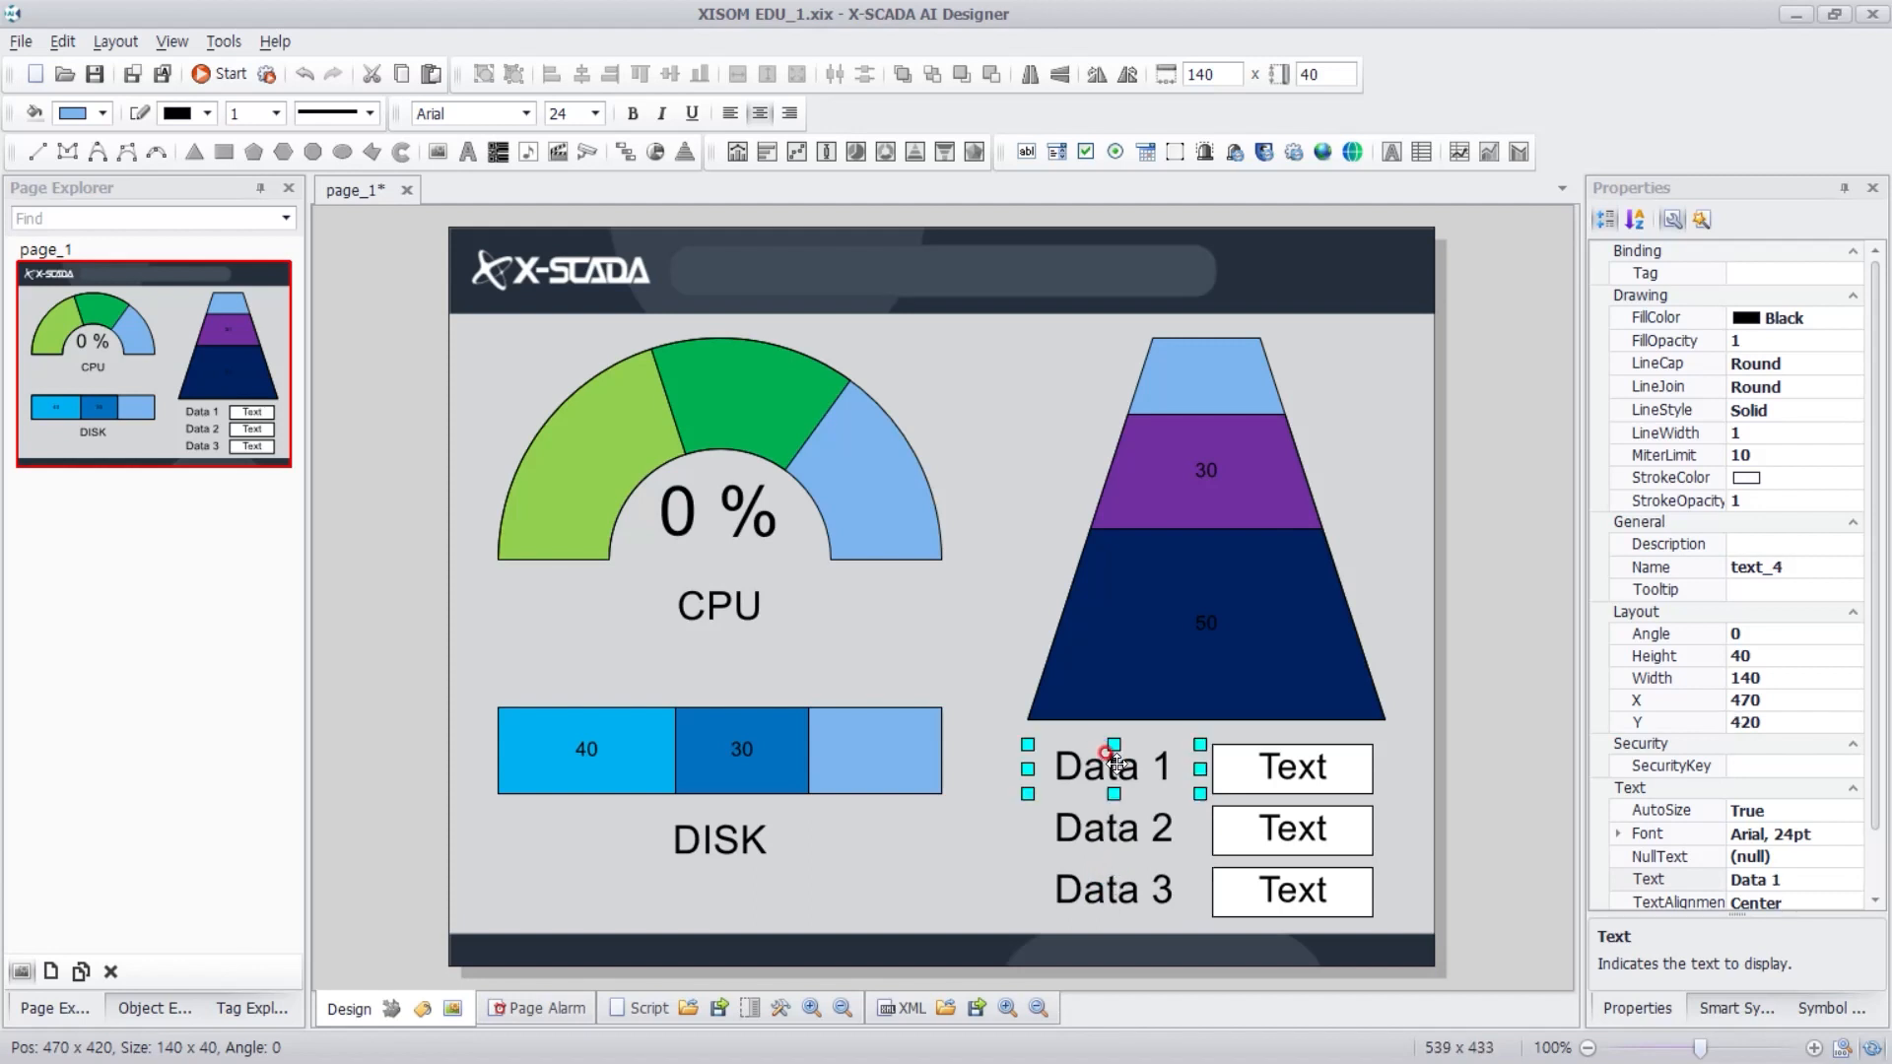
pyautogui.click(1475, 732)
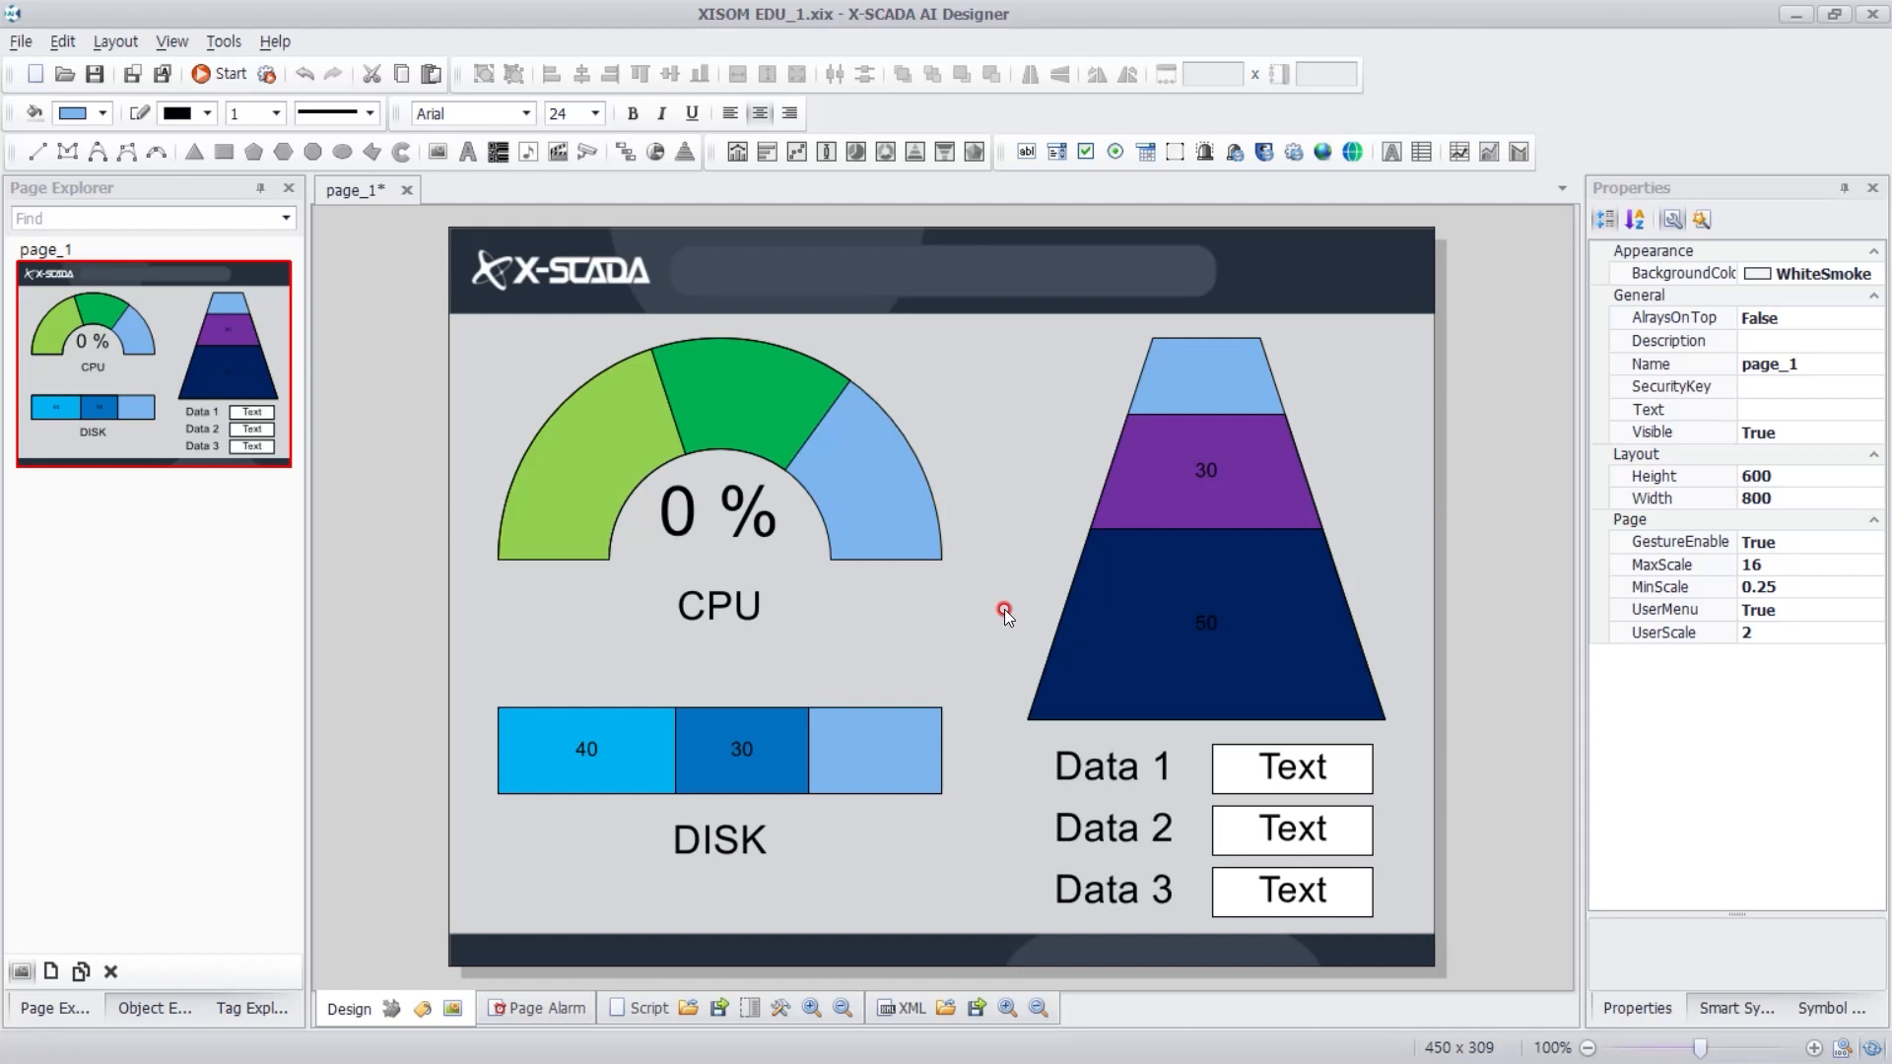
# - Reduce the "0 %" label inside the half ring to a height of 60 from its upper edge
pyautogui.click(688, 505)
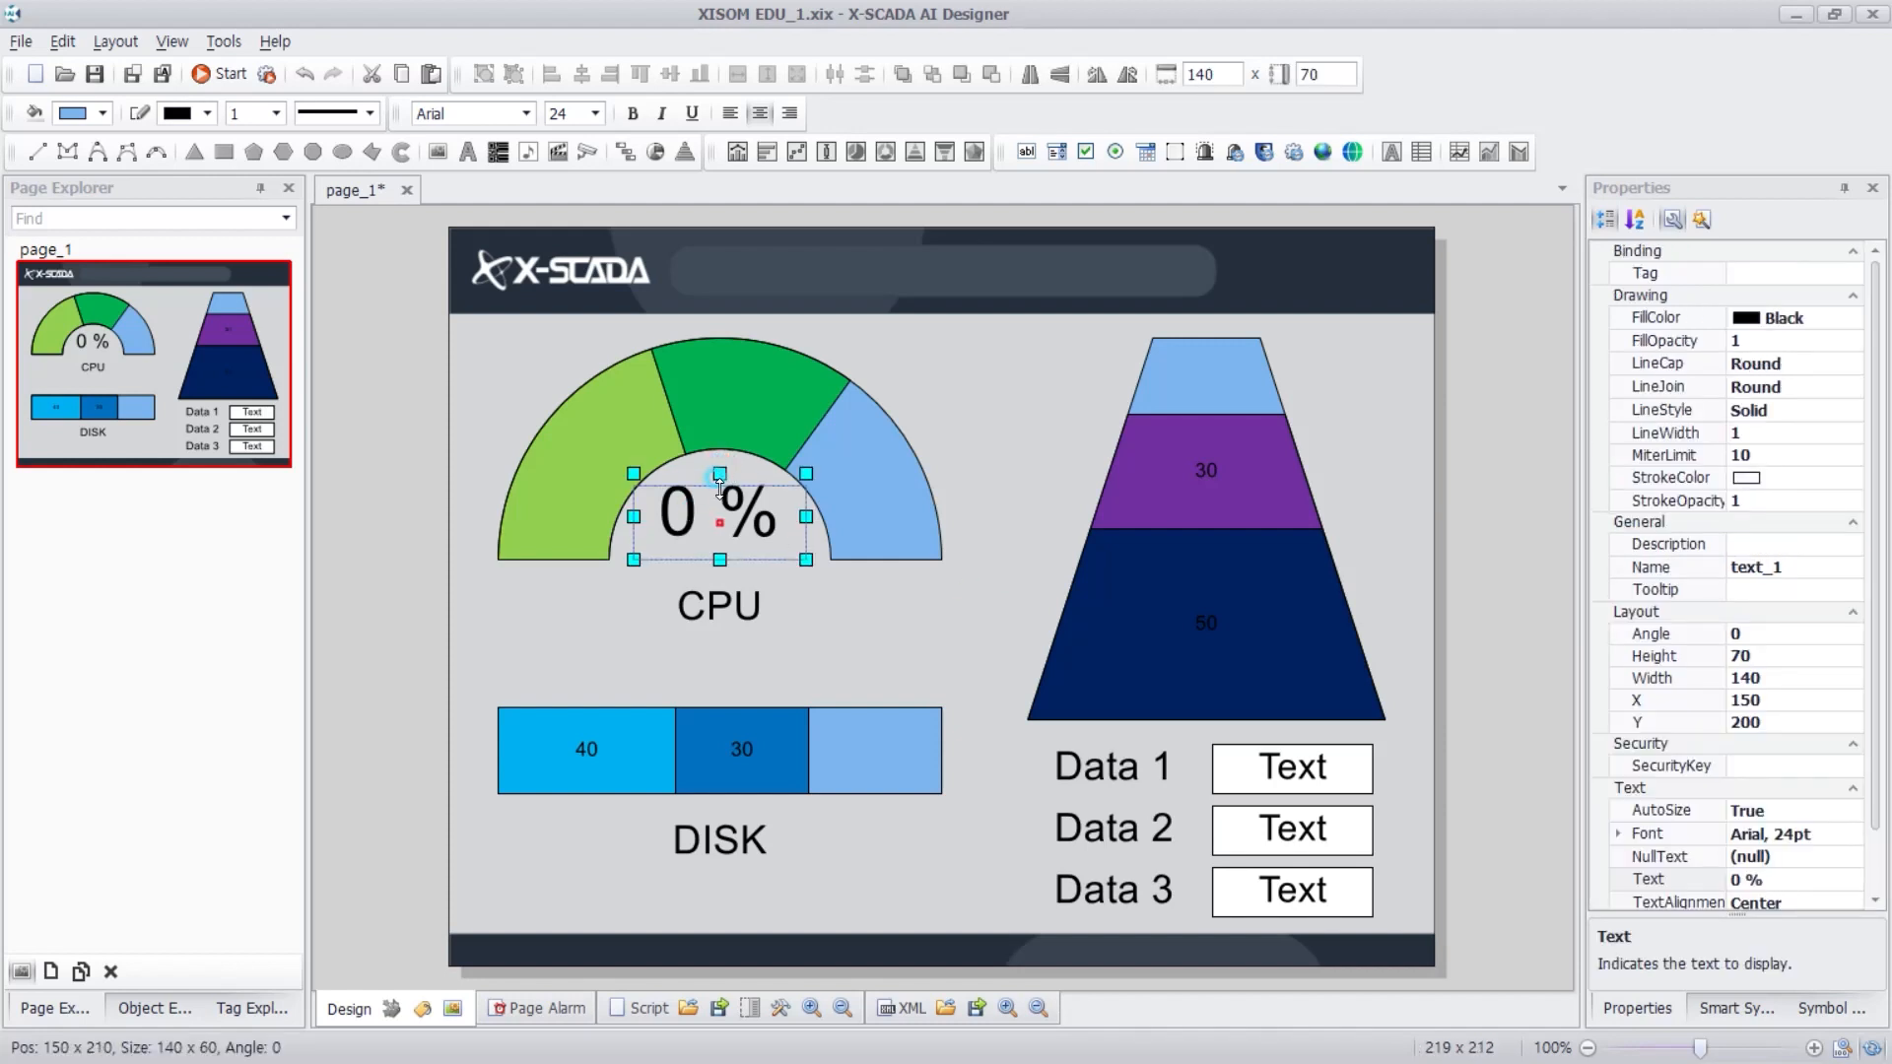
pyautogui.click(995, 561)
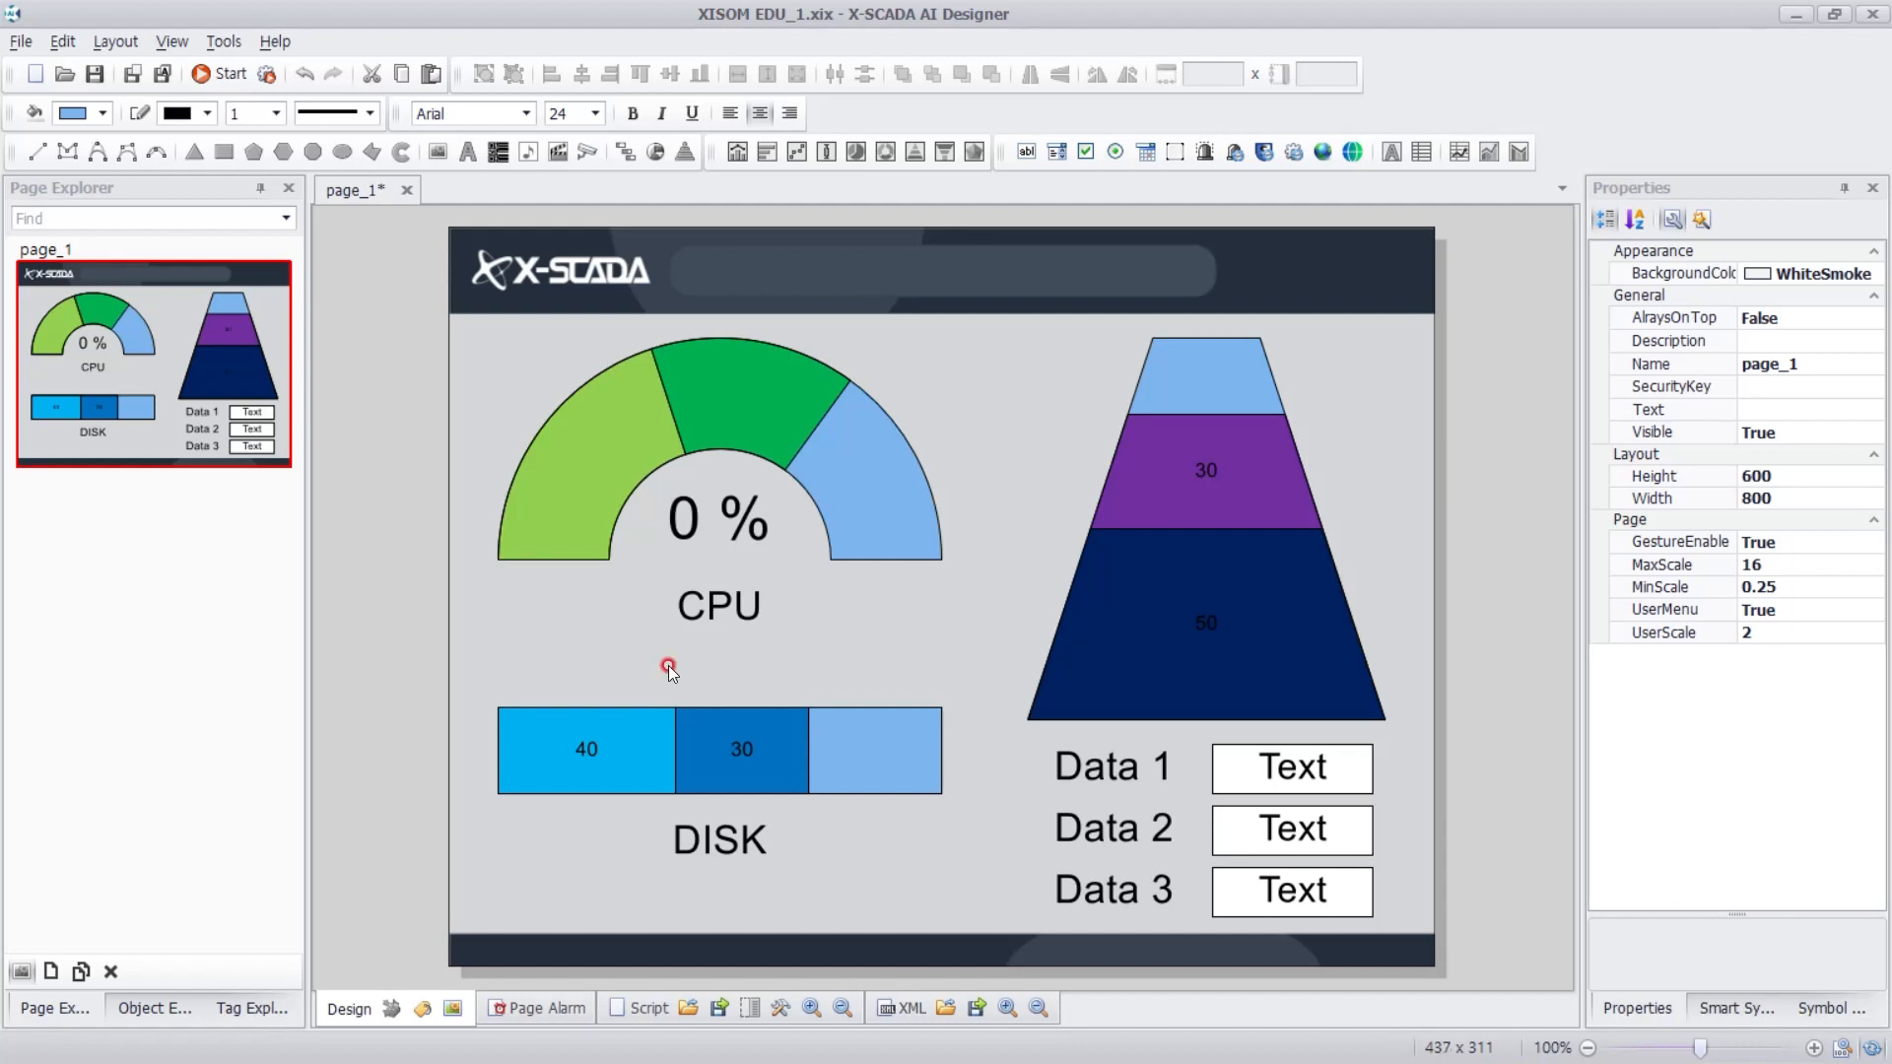
# - Create a new analog tag under Root in the Tag Explorer
pyautogui.click(230, 1012)
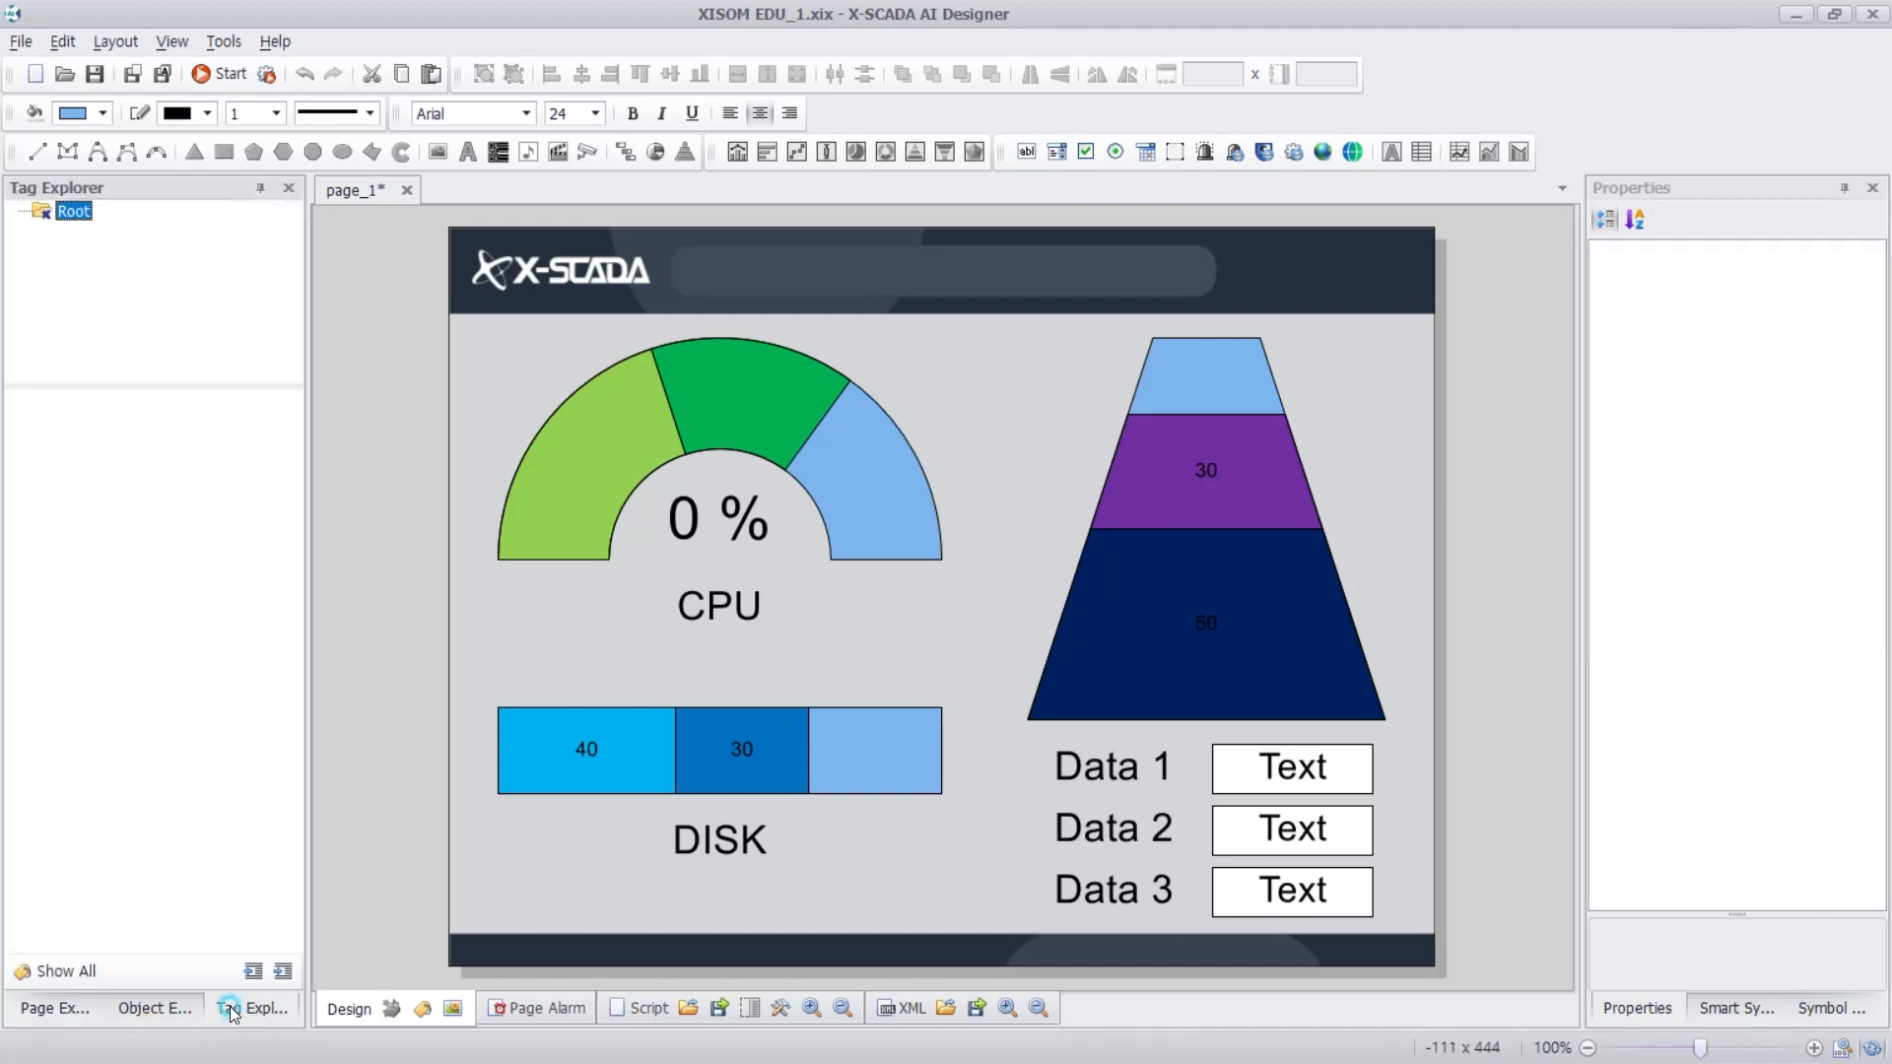
pyautogui.rightClick(72, 435)
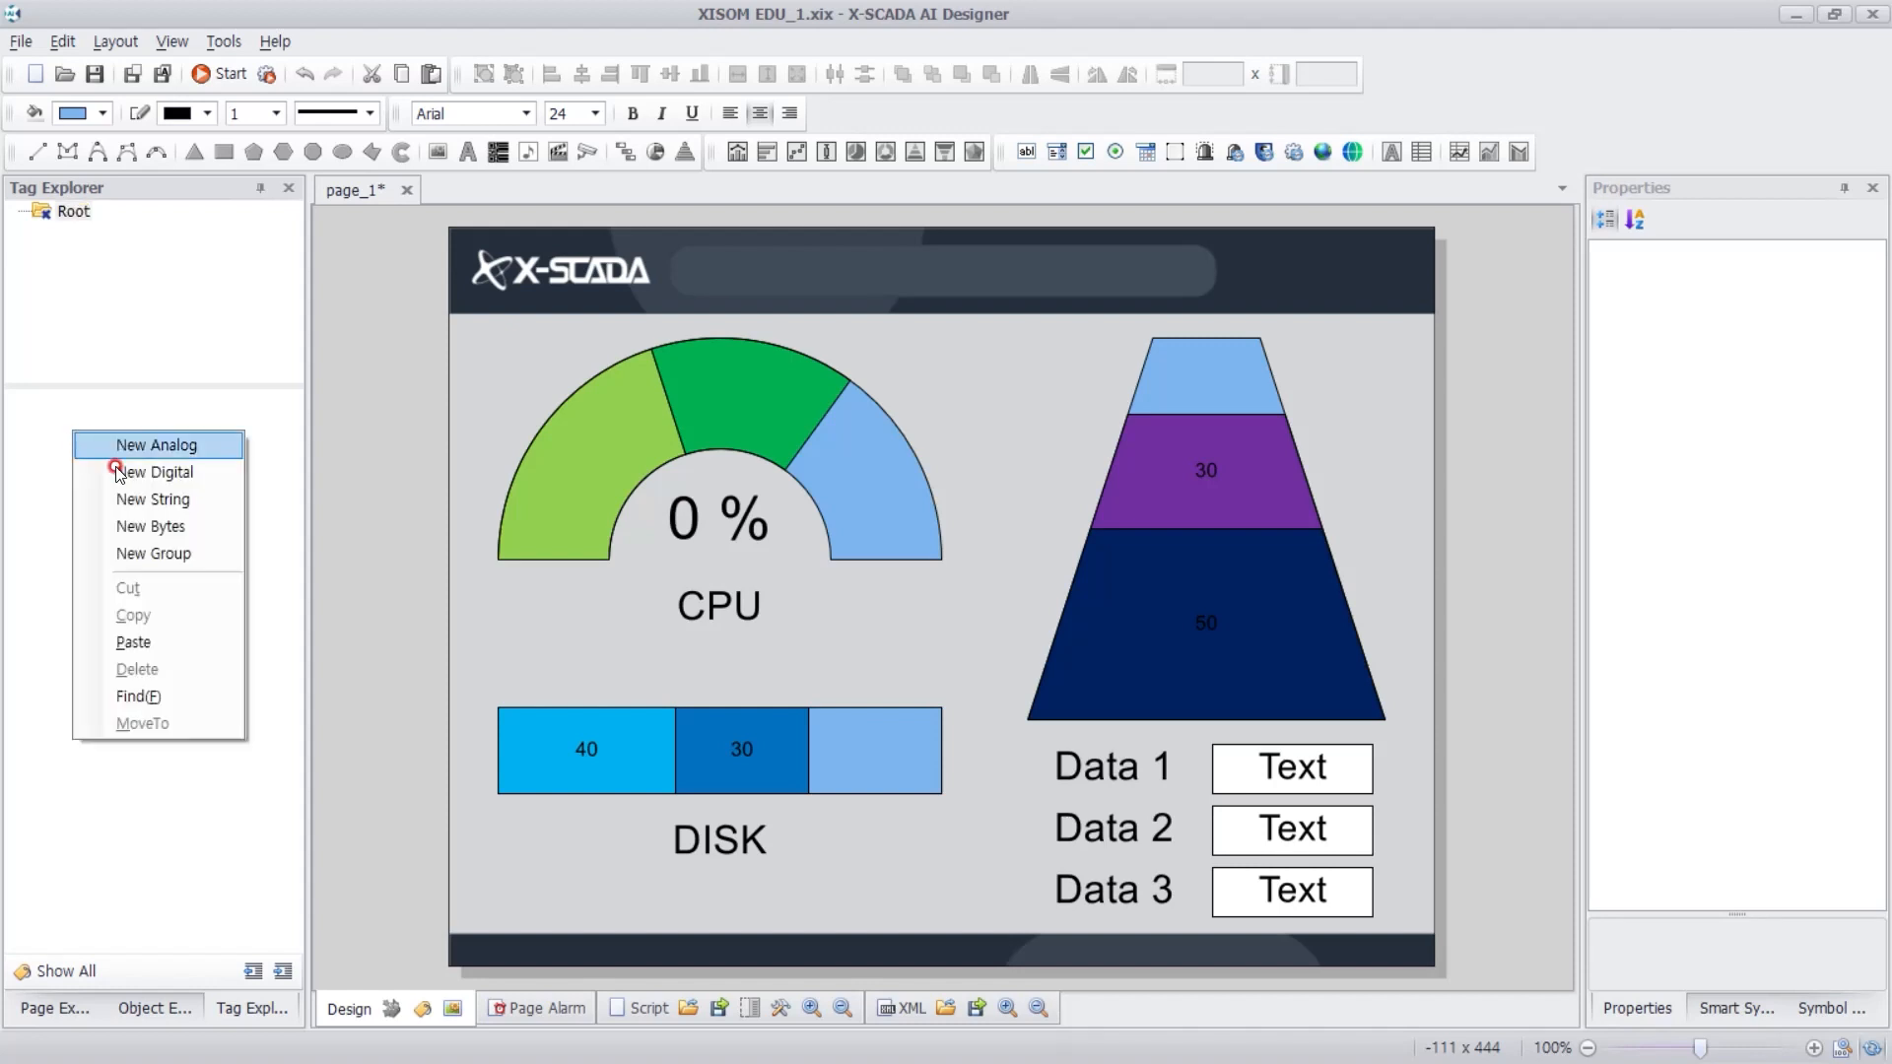
pyautogui.click(180, 442)
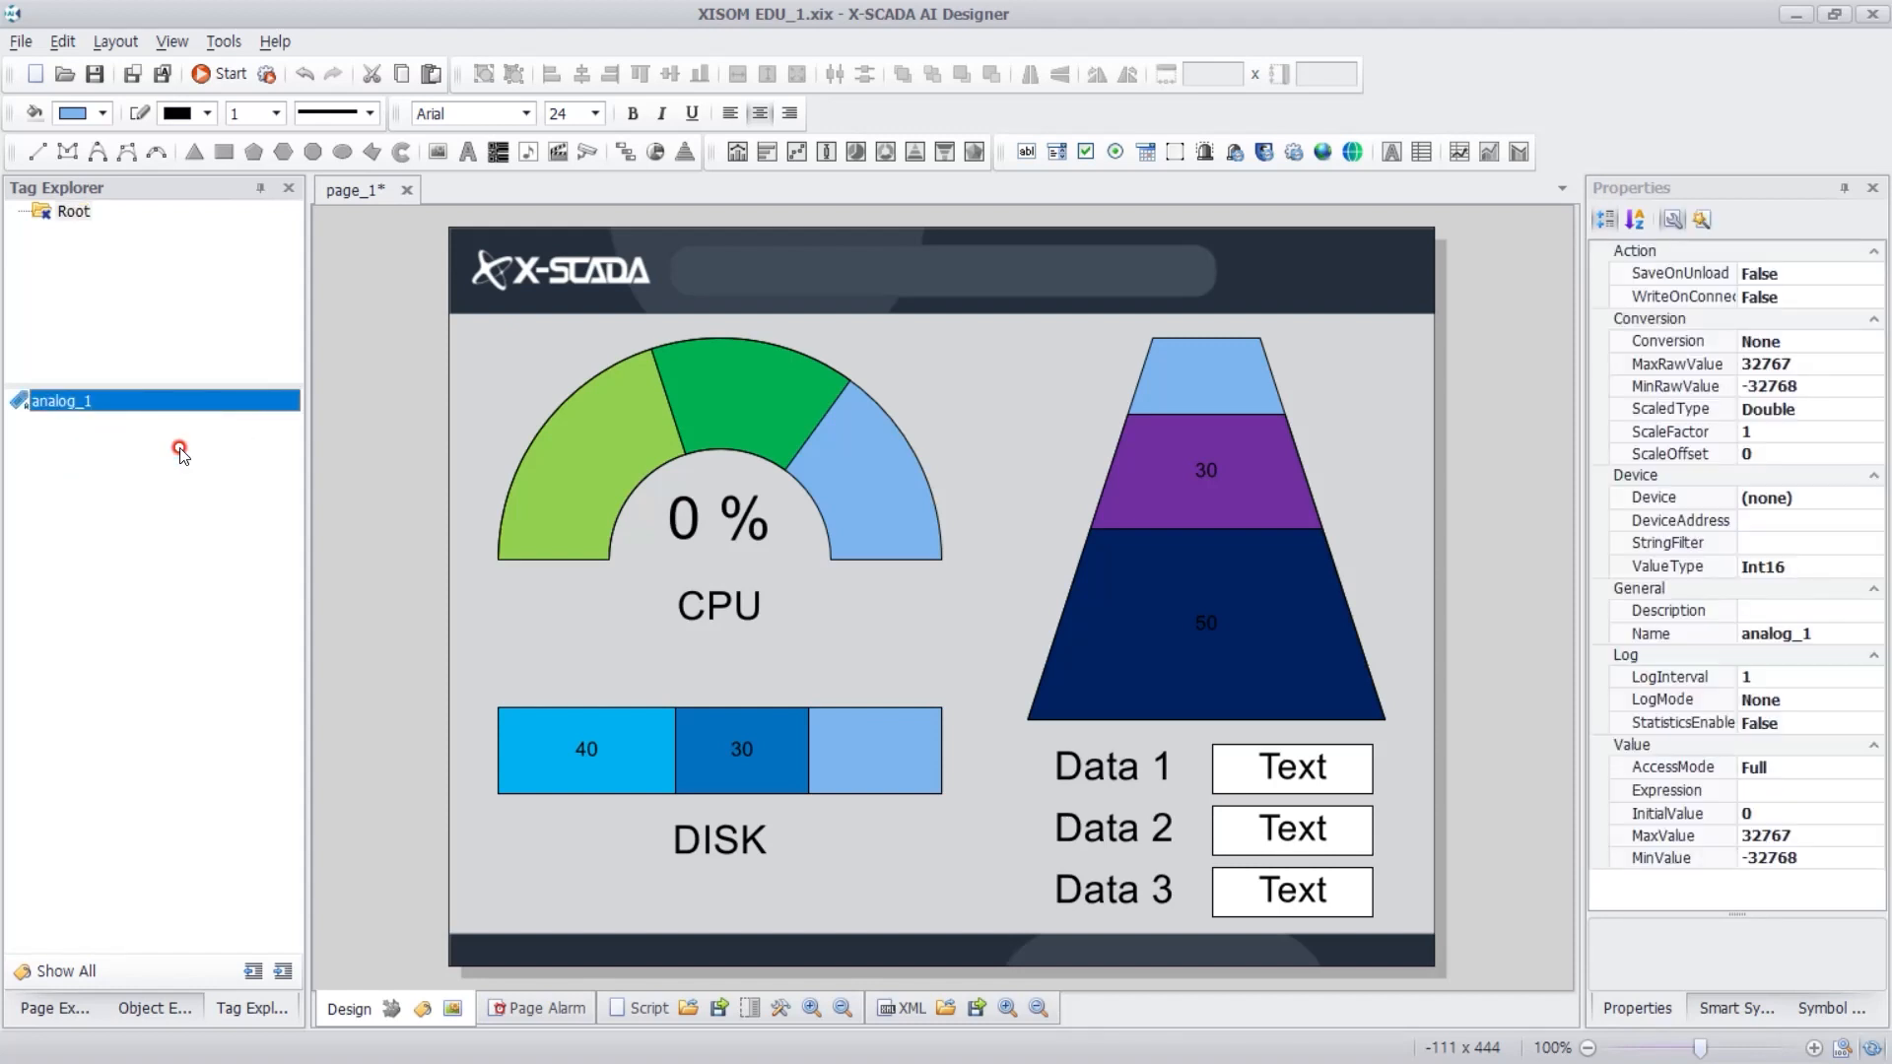
# - Create two more analog tags under Root in the Tag Explorer
pyautogui.rightClick(181, 451)
pyautogui.click(199, 454)
pyautogui.rightClick(173, 503)
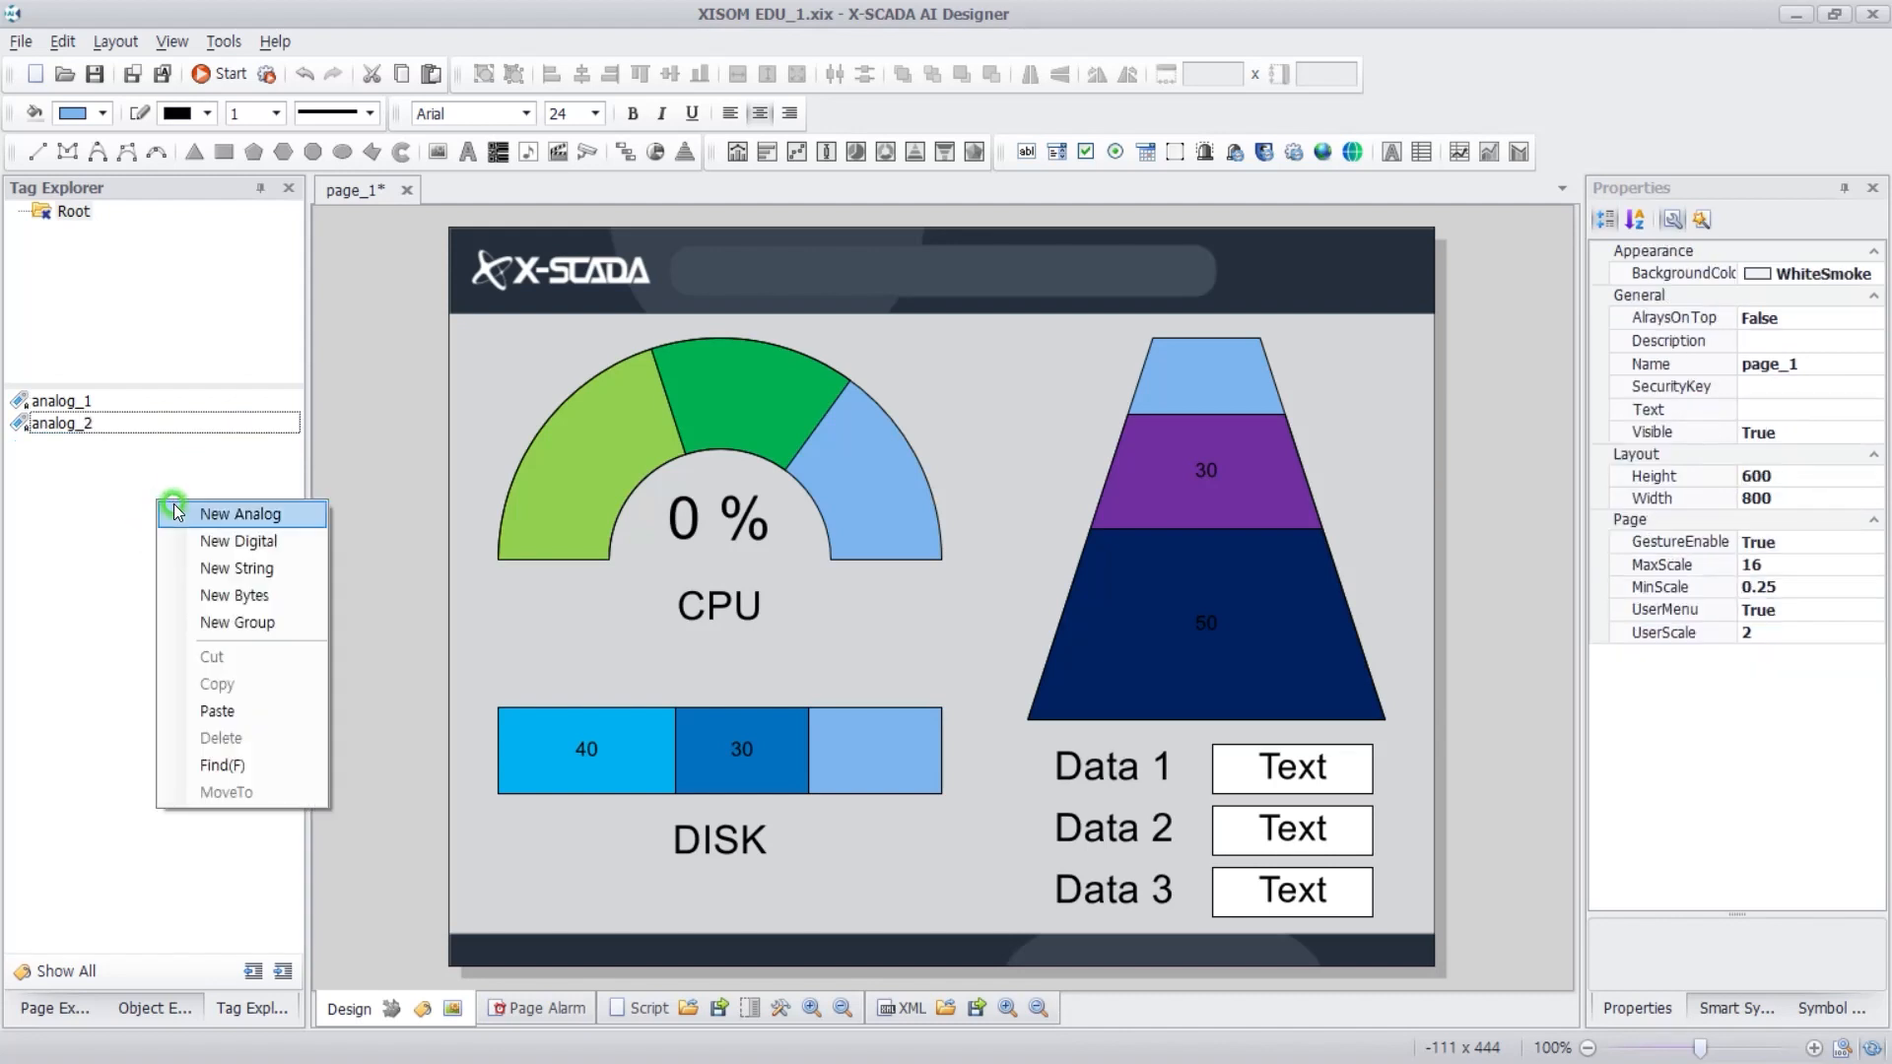
pyautogui.click(174, 509)
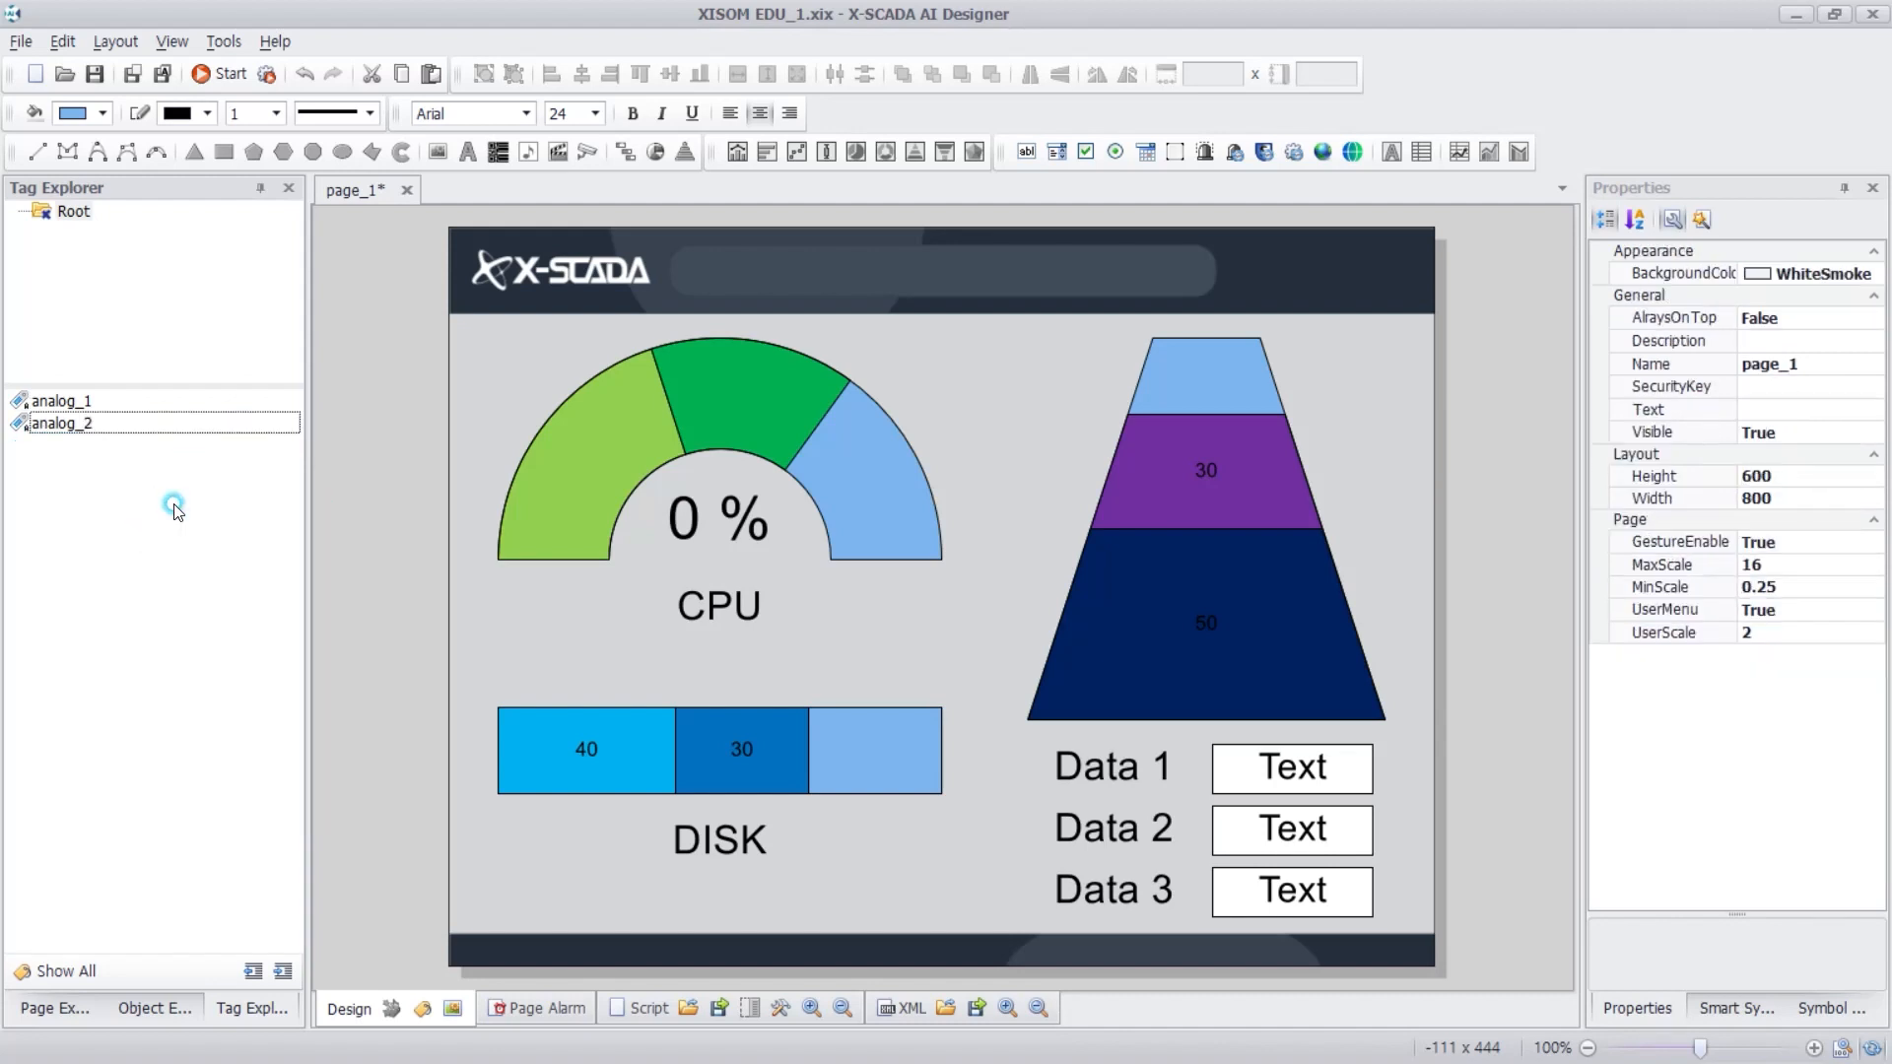
# - Rename the first analog tag as data_1 and the second as data_2
pyautogui.click(118, 402)
pyautogui.click(118, 406)
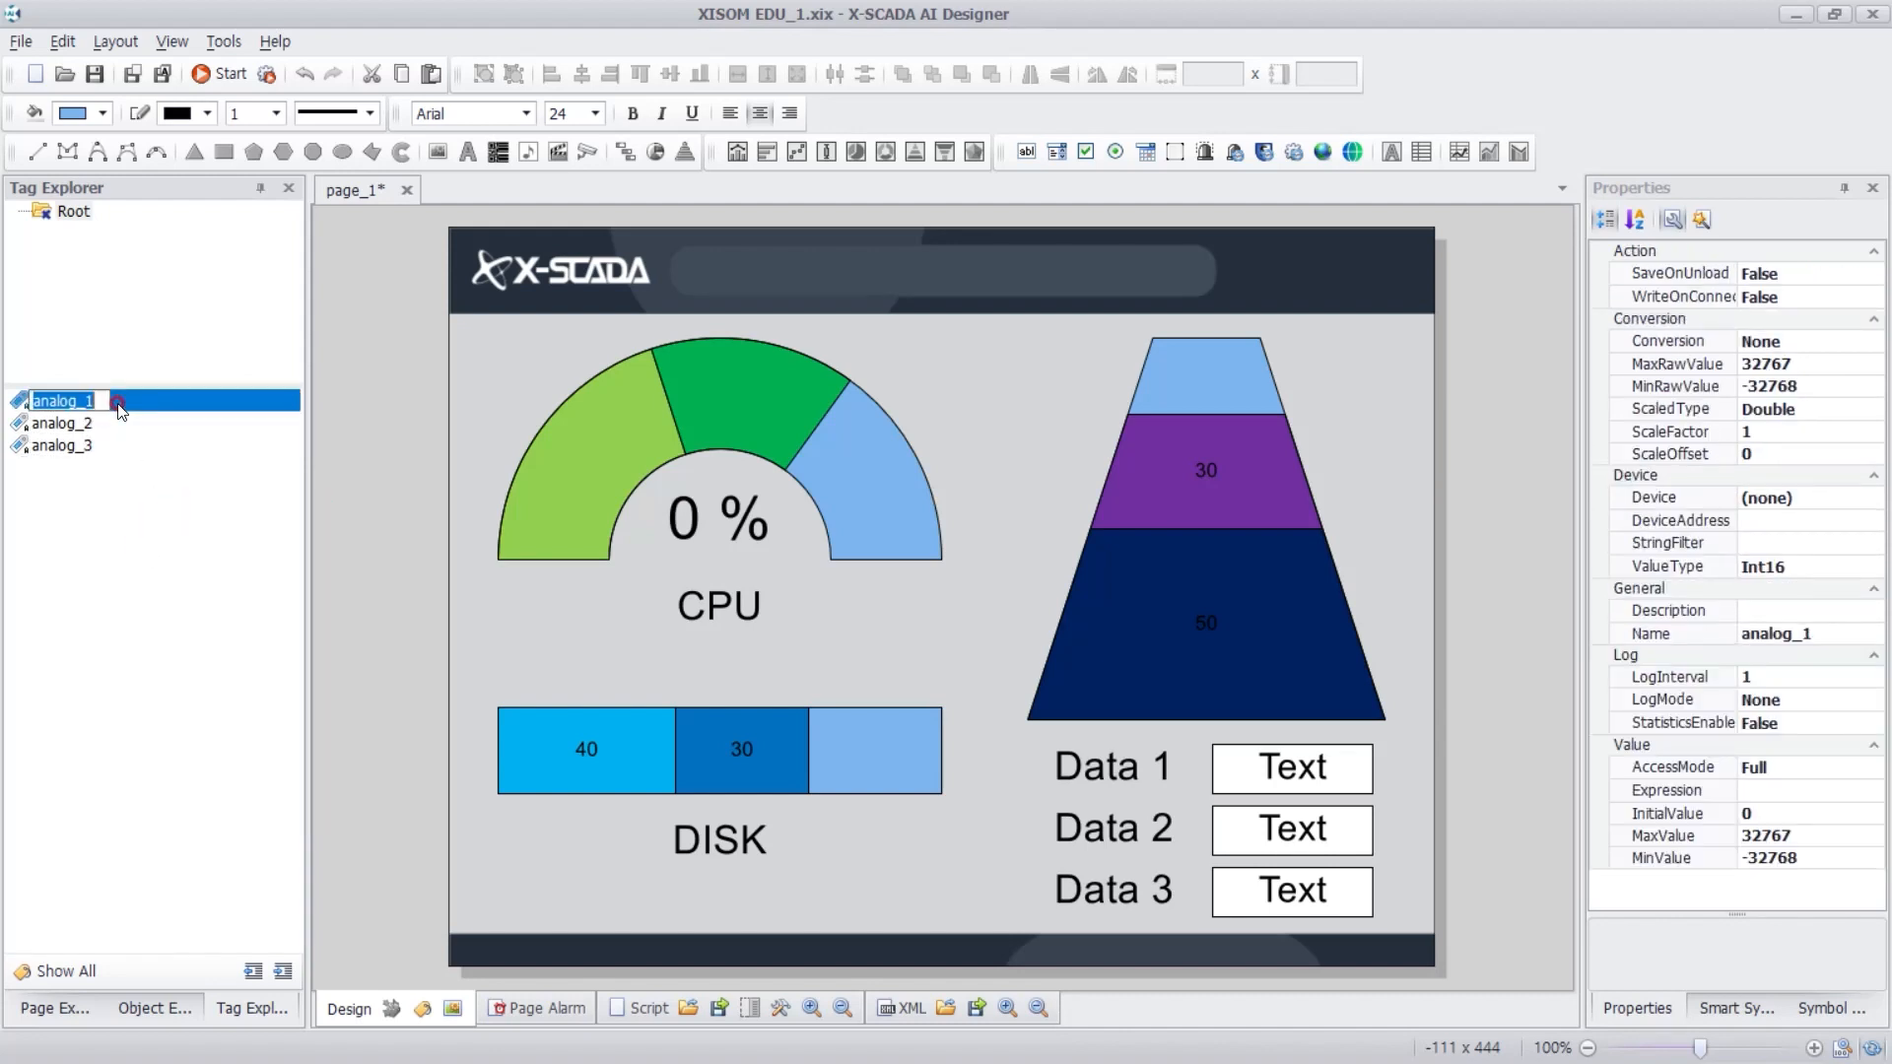
pyautogui.write('data_1')
pyautogui.press('Return')
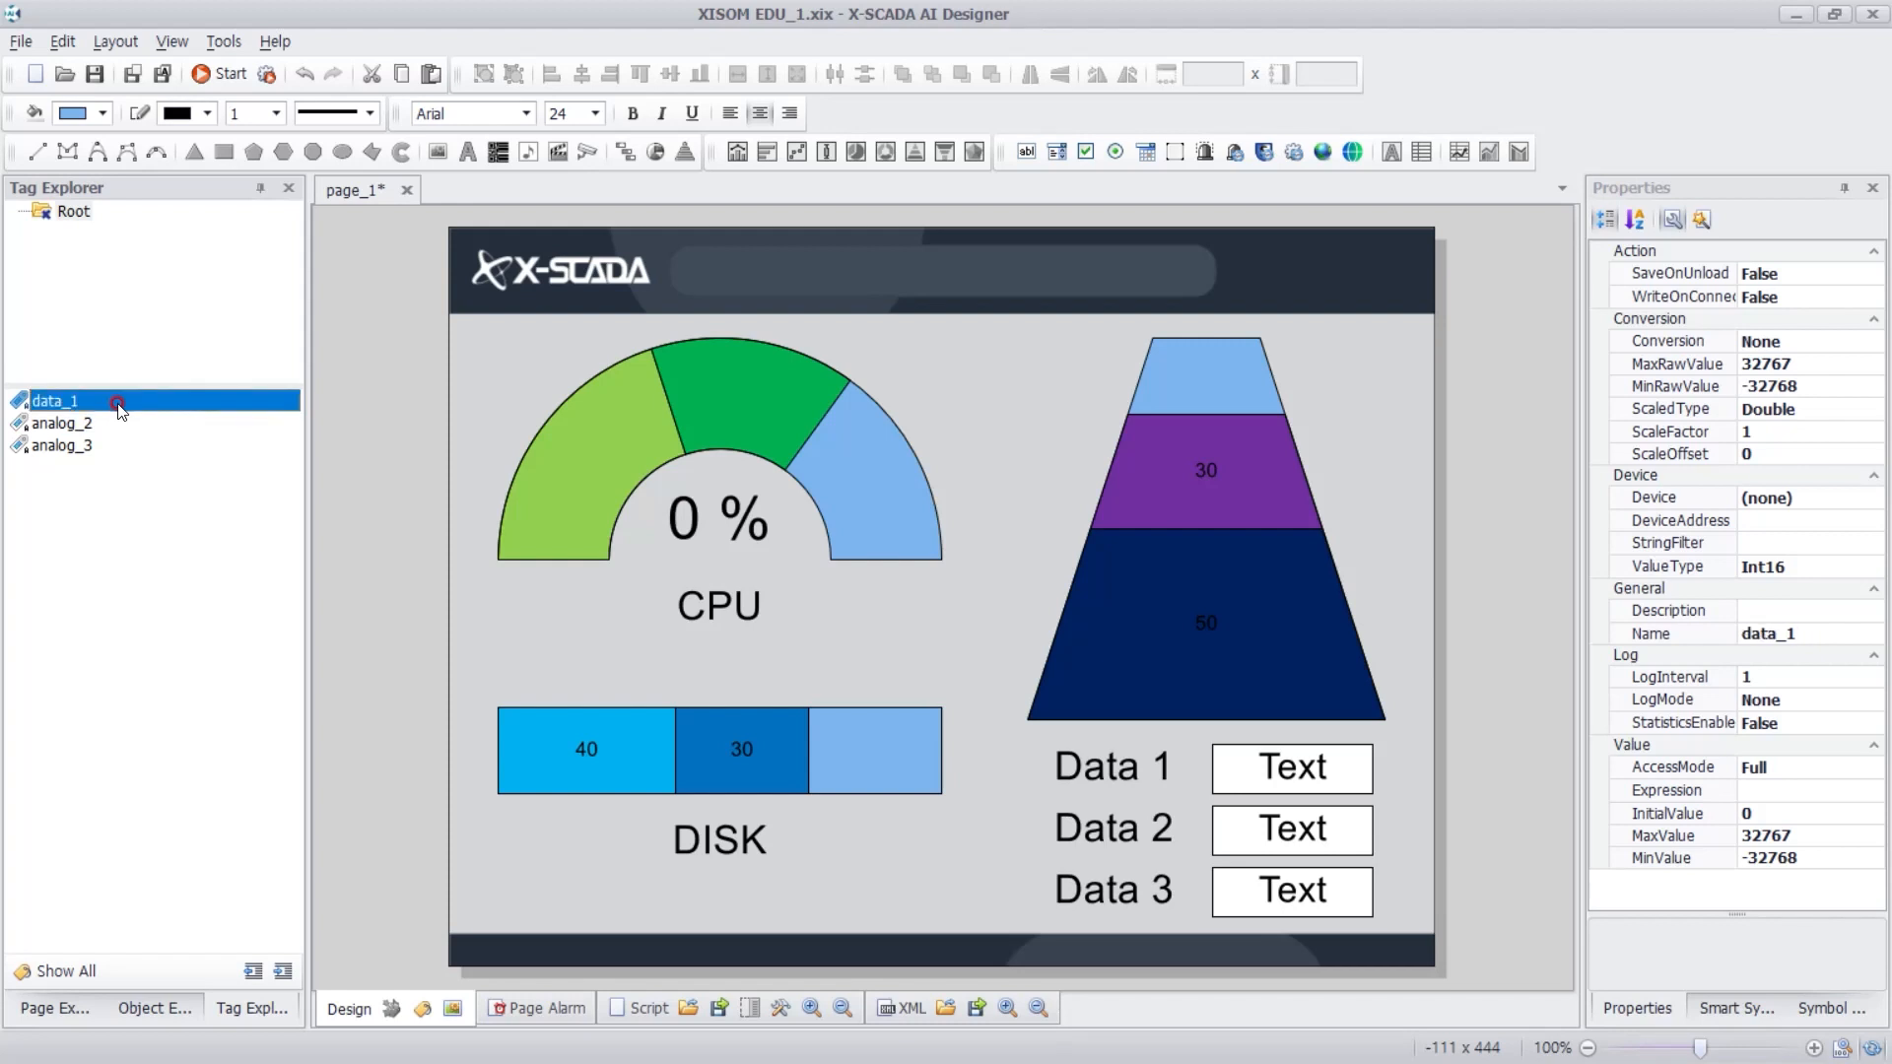
pyautogui.click(128, 428)
pyautogui.click(128, 427)
pyautogui.write('data_2')
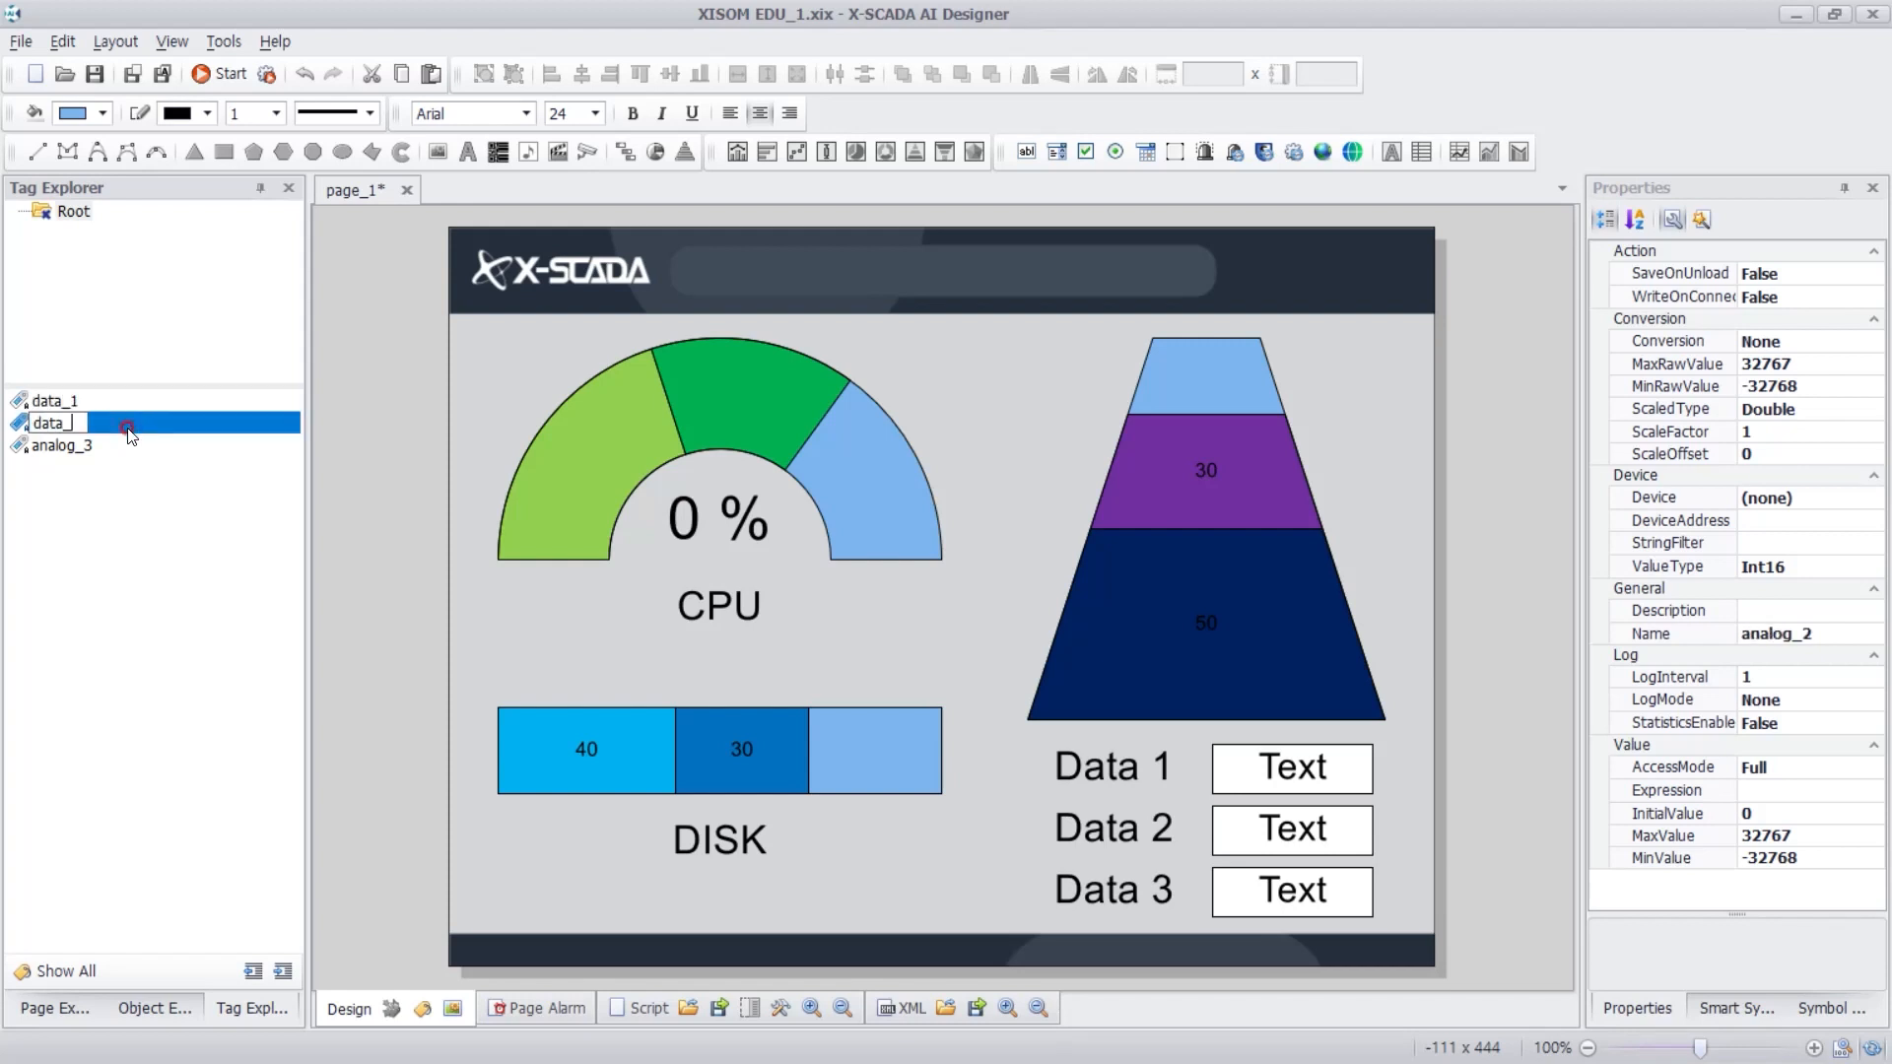
pyautogui.press('Return')
# - Rename the third analog tag as data_3 and clear the tag selection
pyautogui.click(142, 447)
pyautogui.click(143, 447)
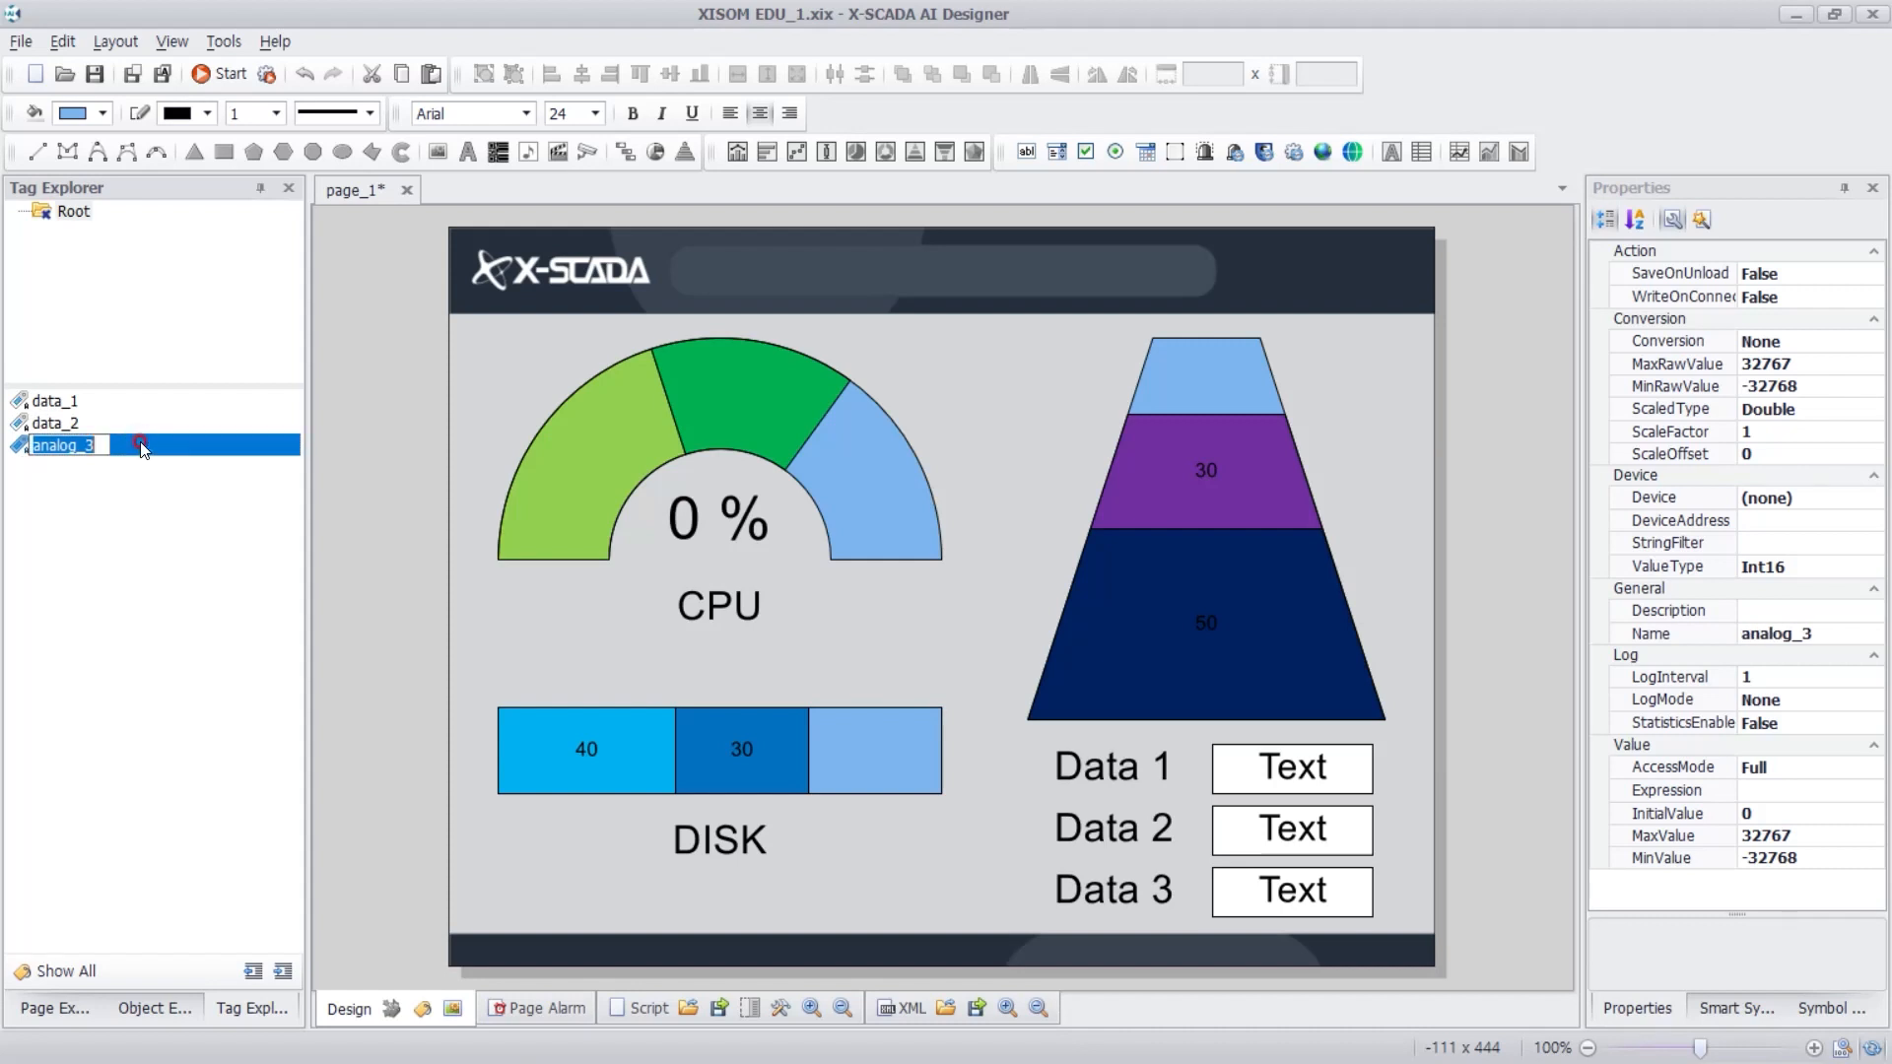
pyautogui.write('data_3')
pyautogui.press('Return')
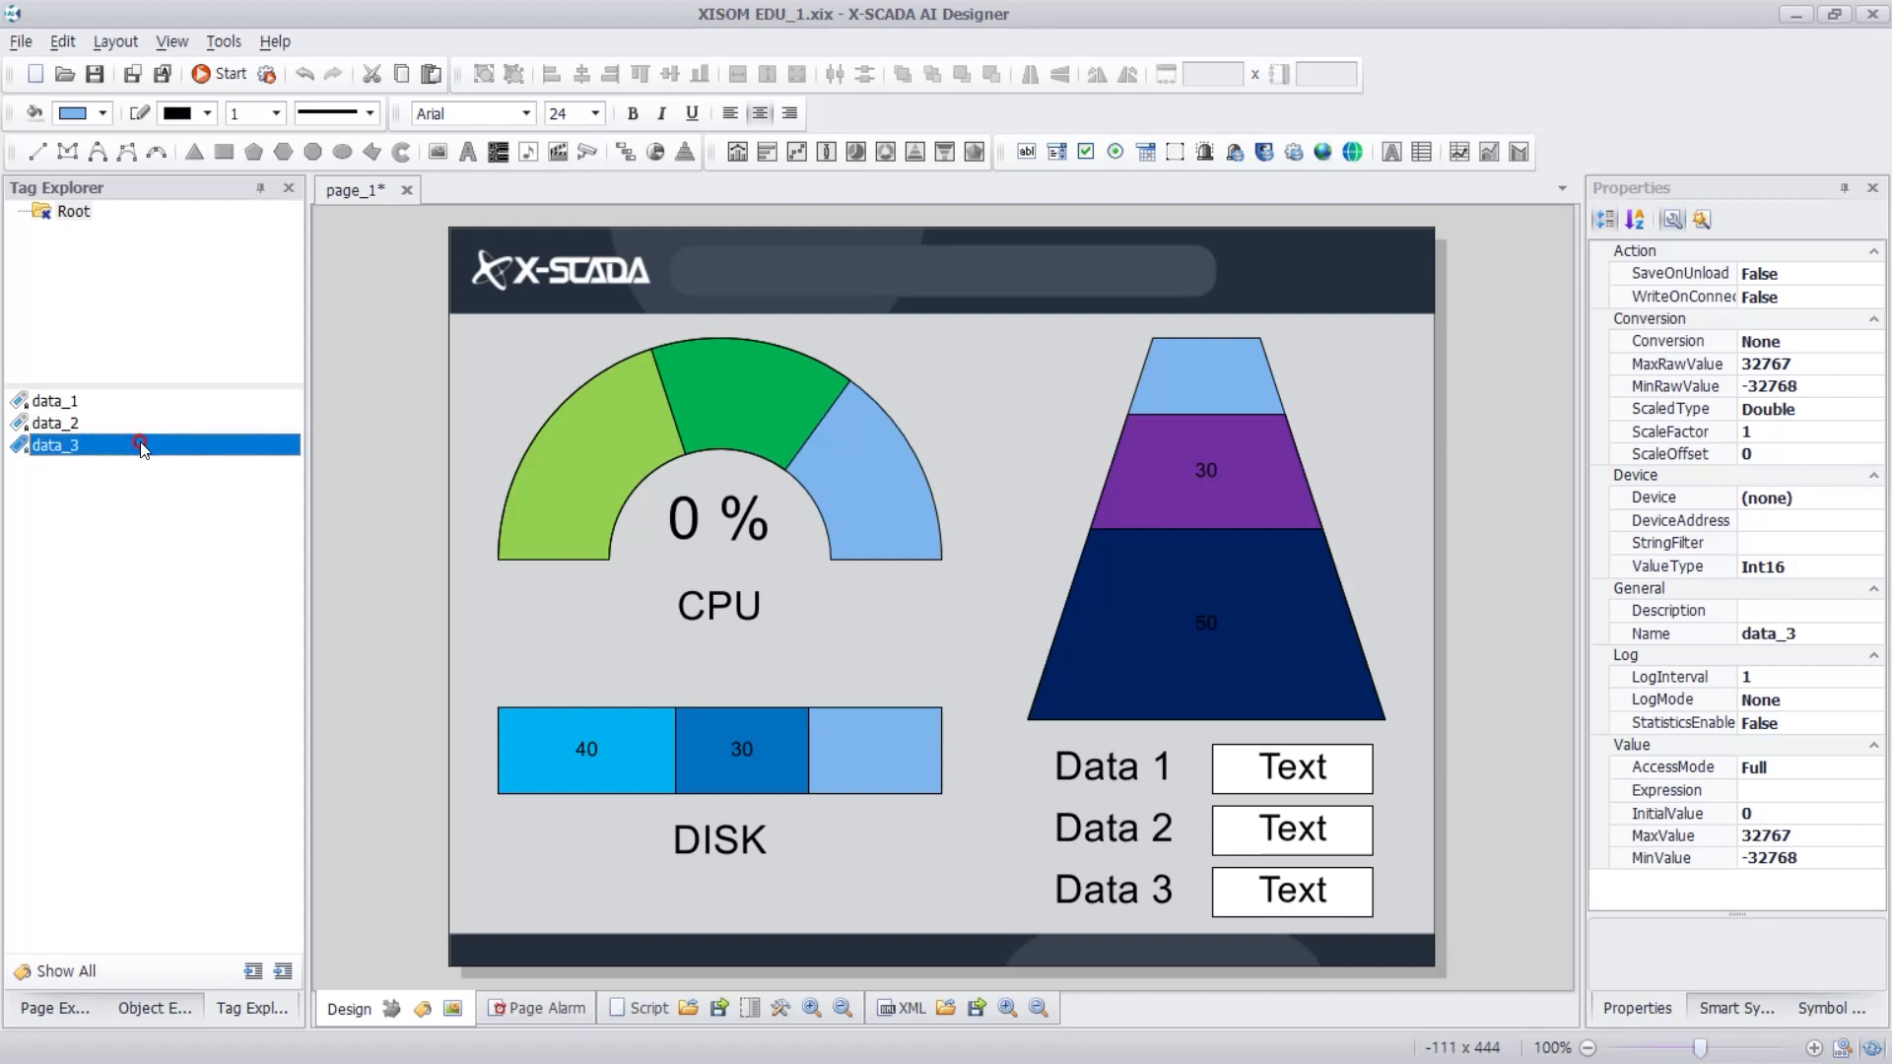
pyautogui.click(155, 528)
pyautogui.click(975, 613)
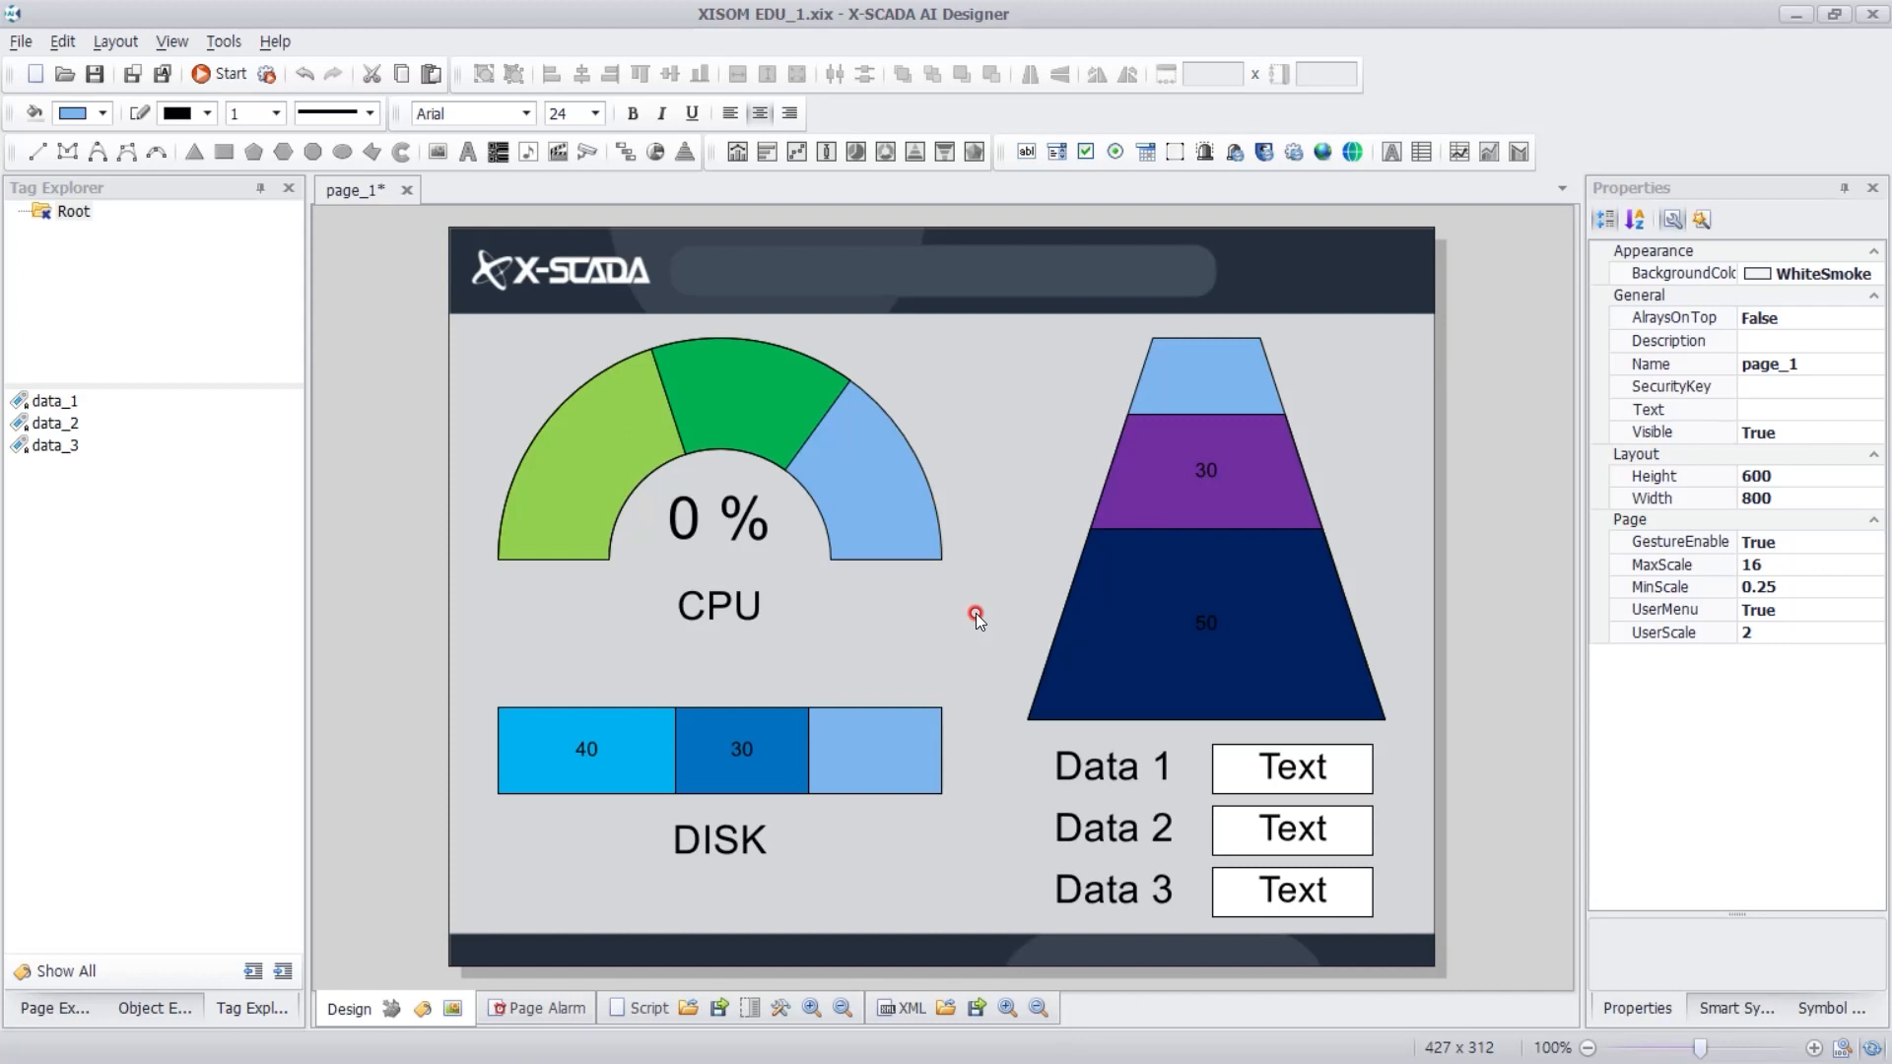
# - Remove Item2 from the items collection of the half-ring CPU chart
pyautogui.click(733, 385)
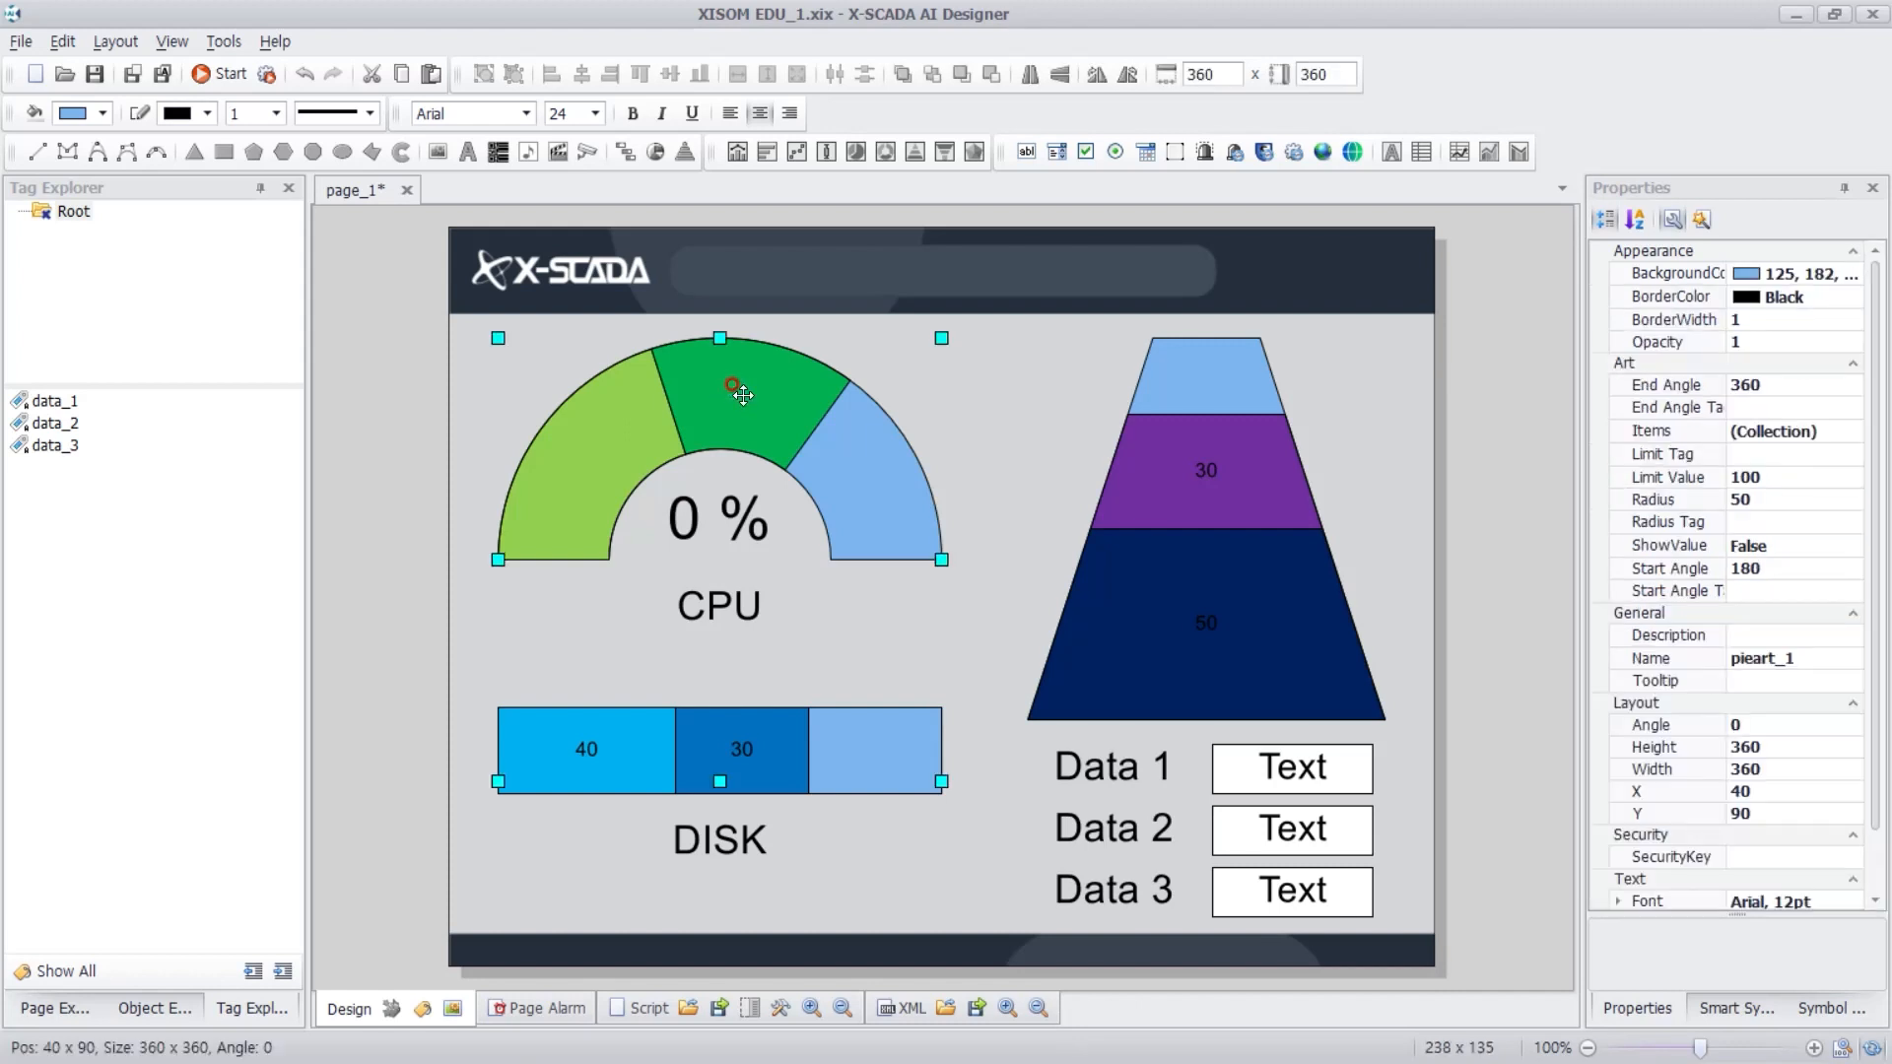
pyautogui.click(1691, 432)
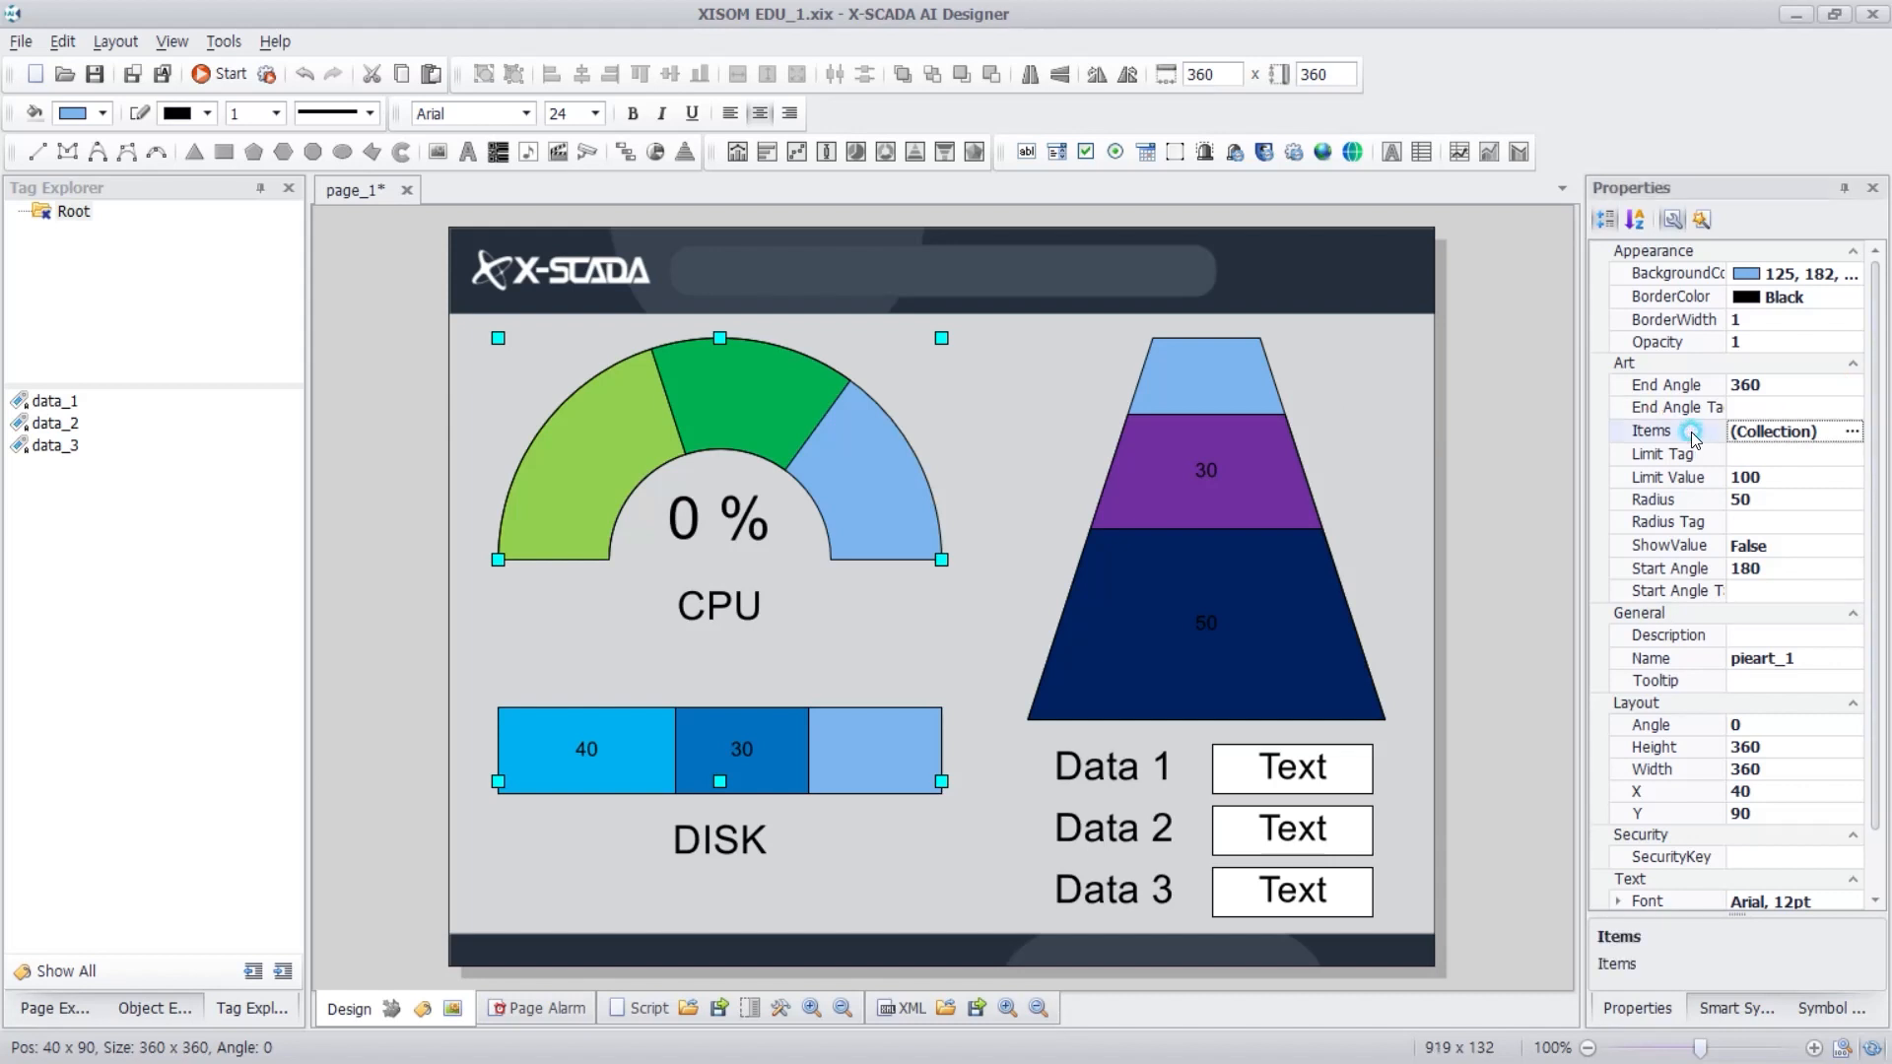
pyautogui.click(1852, 433)
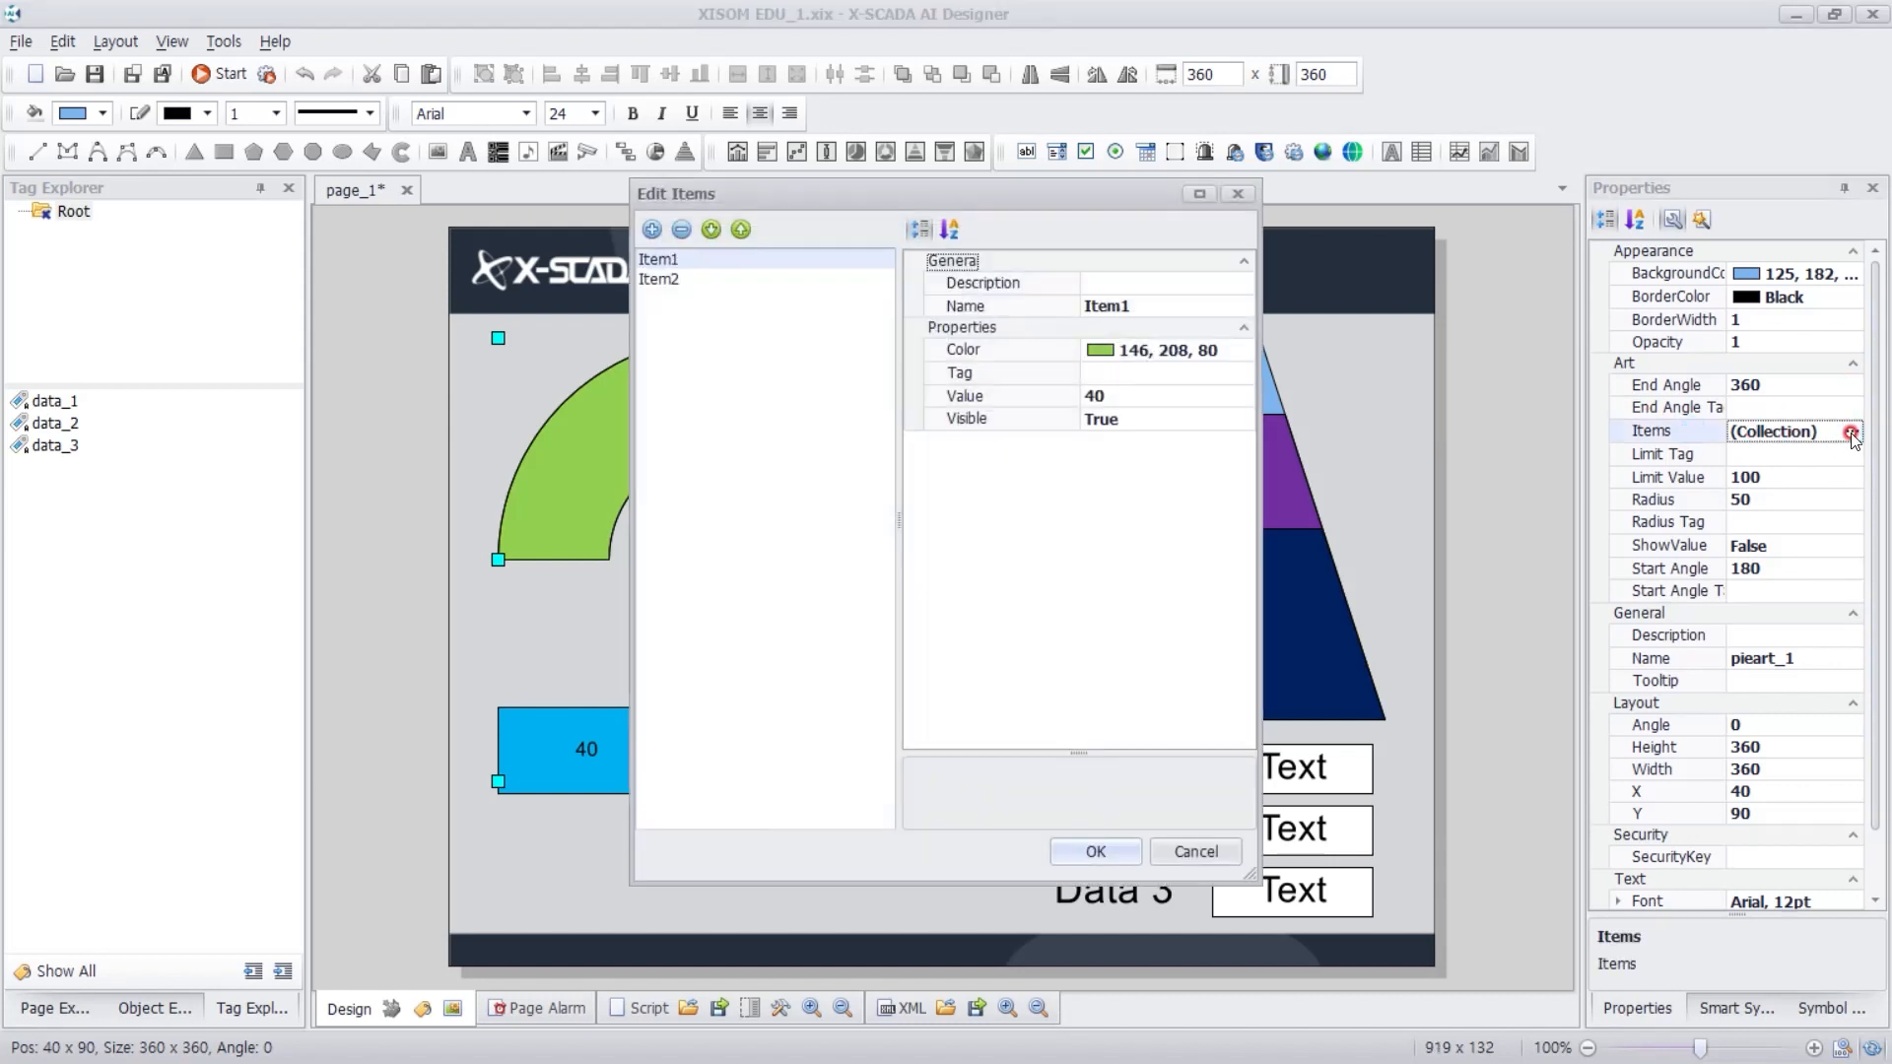
pyautogui.click(697, 280)
pyautogui.click(681, 229)
# - Bind Item1 of the half-ring chart to the Usage tag under _System, Resources, CPU and apply the item changes
pyautogui.moveTo(843, 197); pyautogui.dragTo(1186, 248)
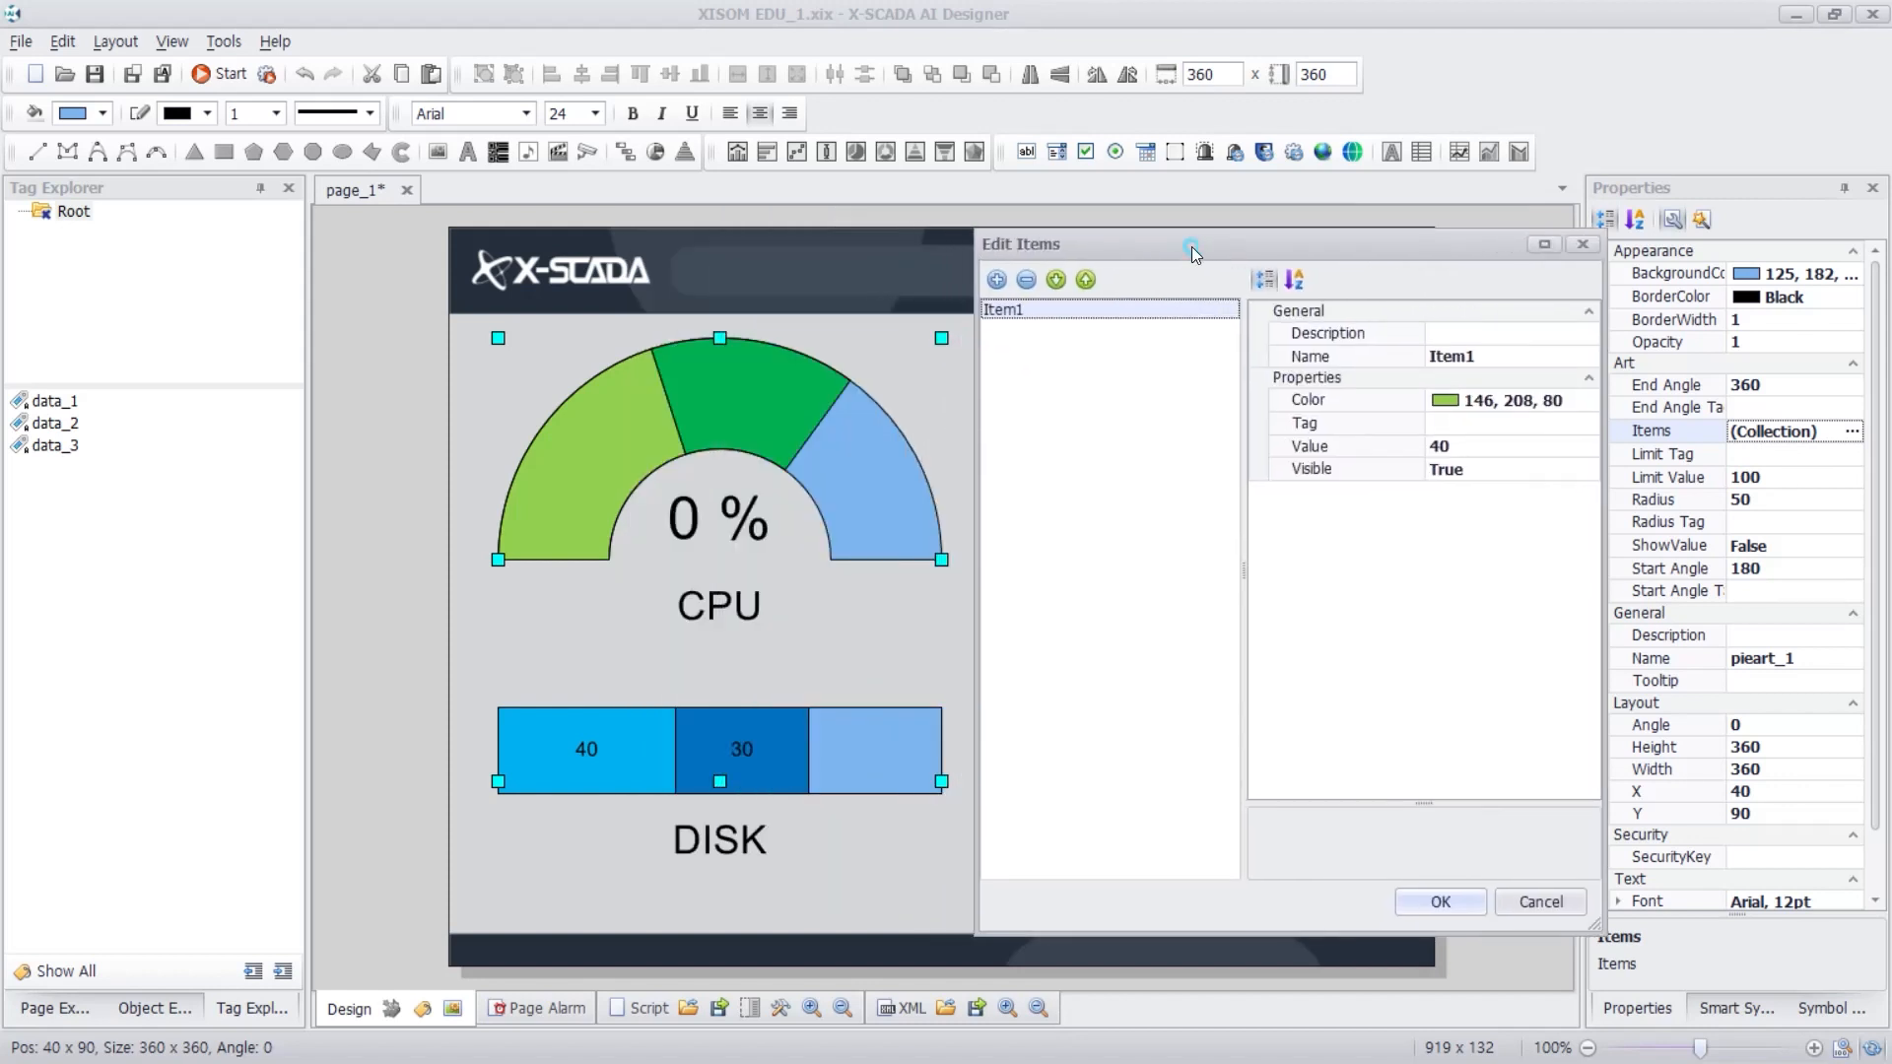
pyautogui.click(1348, 426)
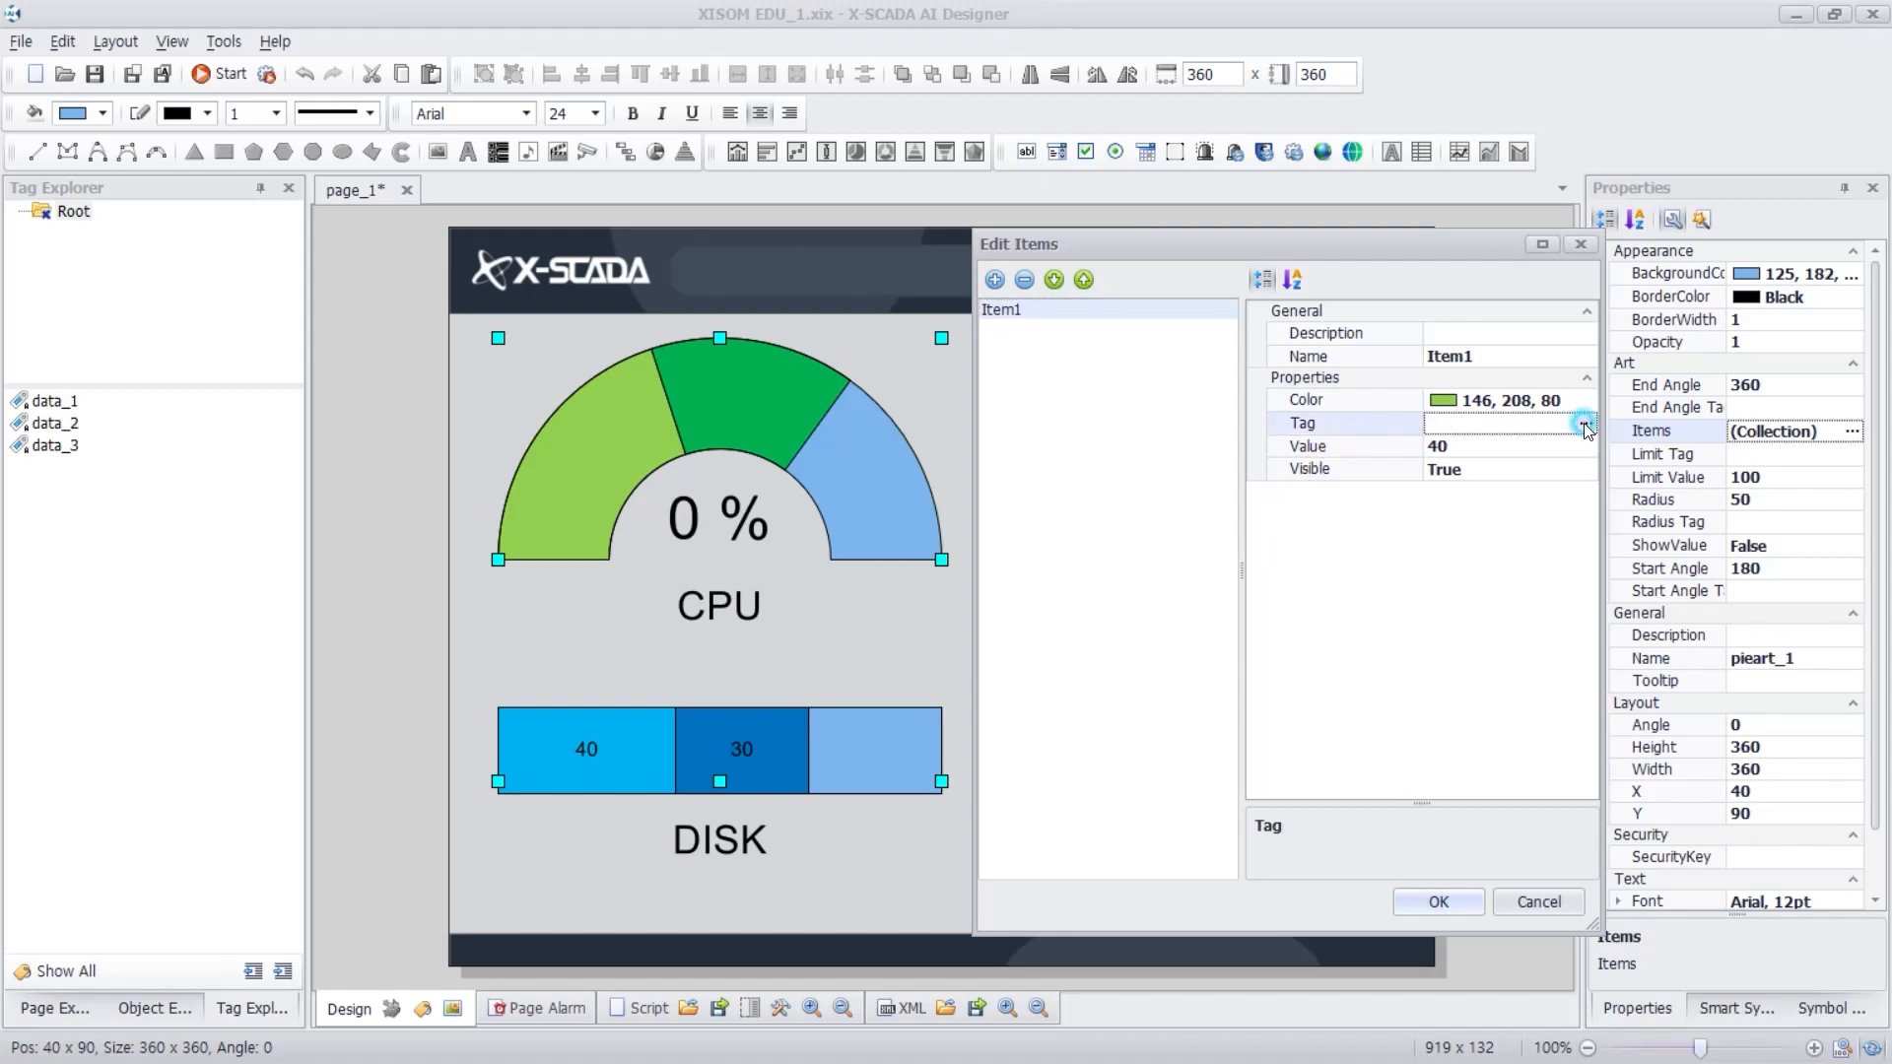
pyautogui.click(1583, 425)
pyautogui.click(1085, 418)
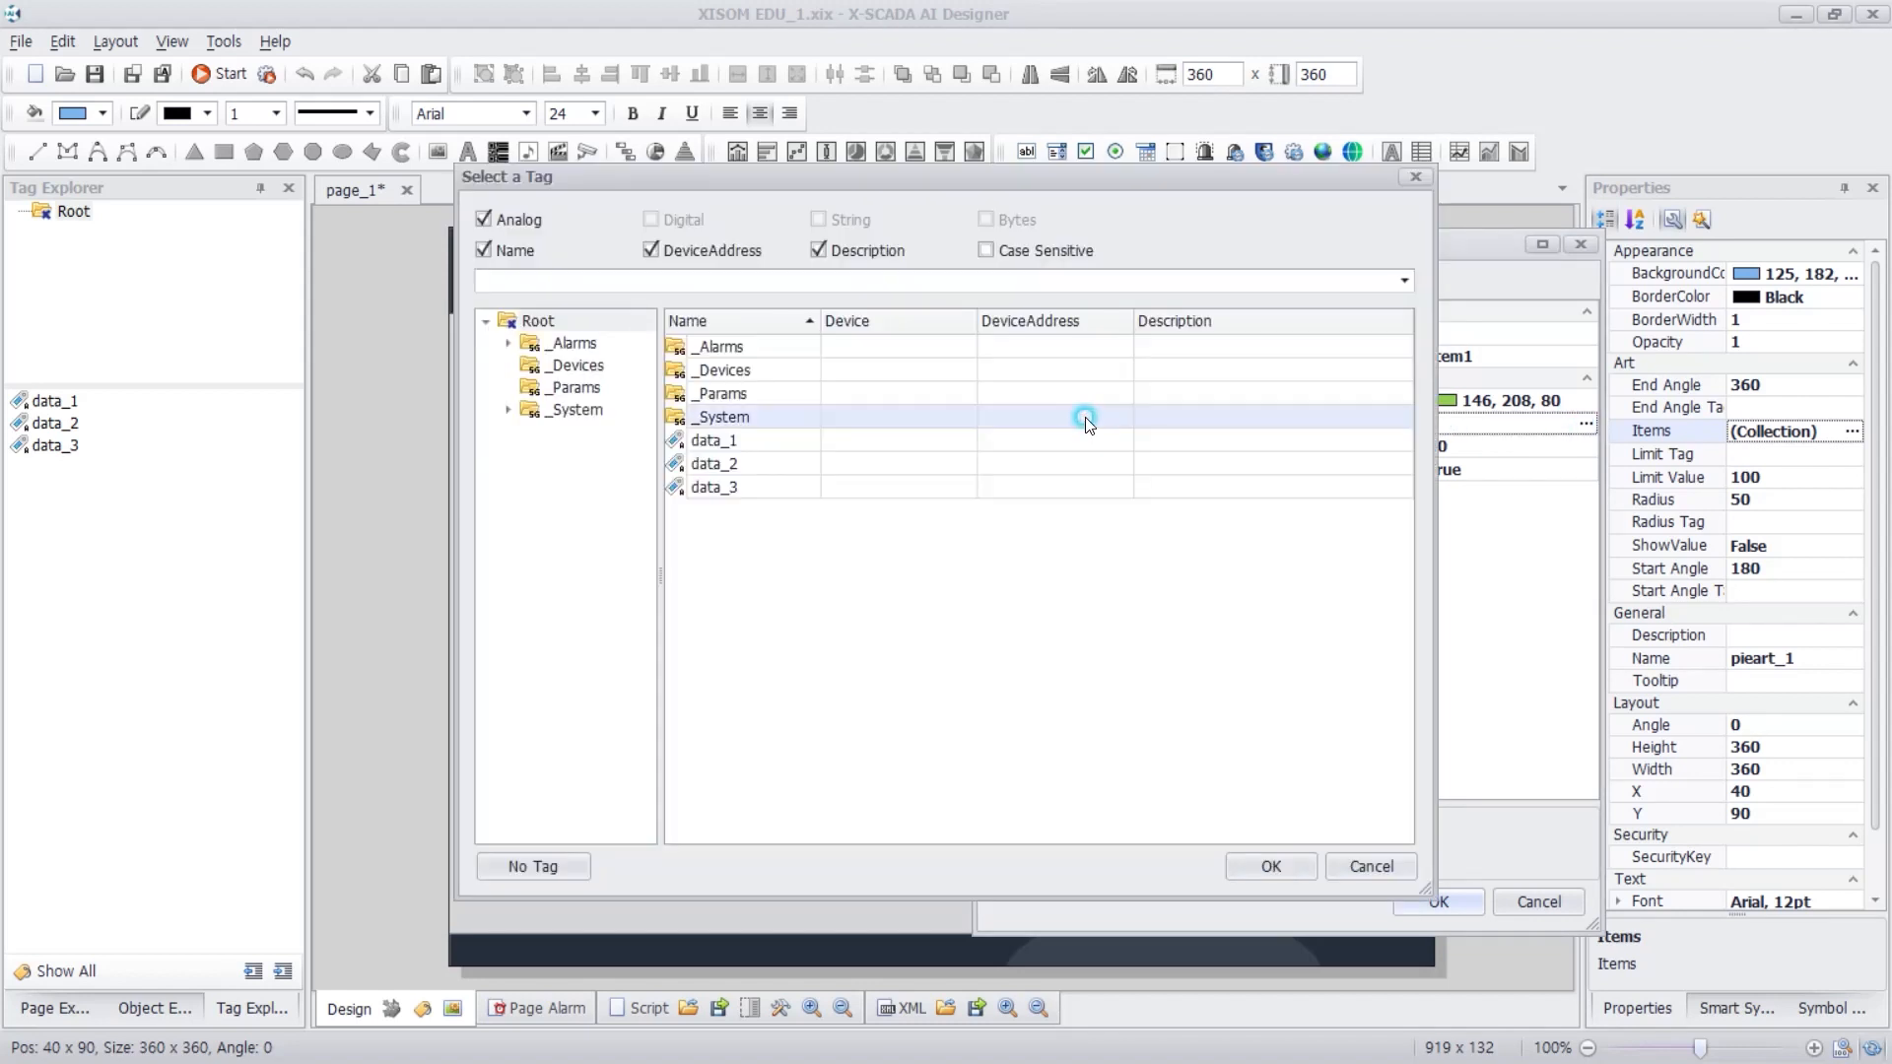
pyautogui.doubleClick(1085, 418)
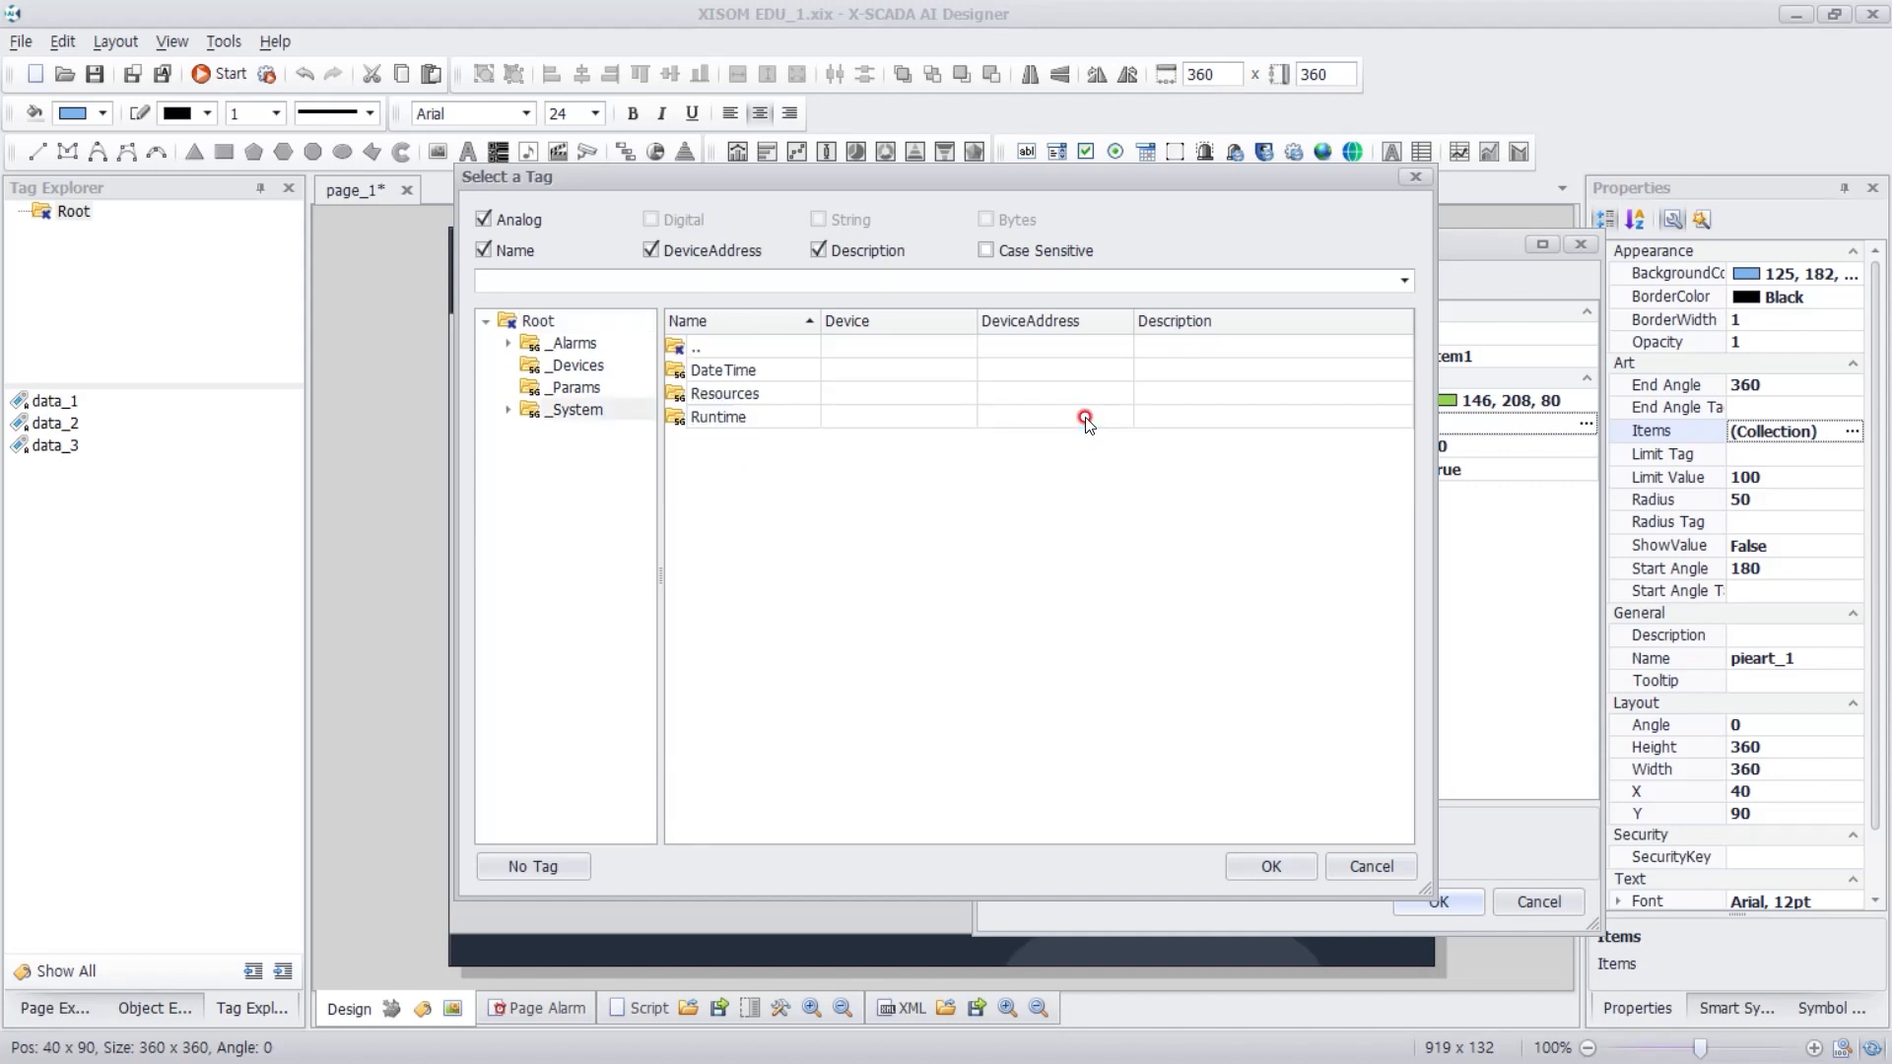
pyautogui.click(1097, 395)
pyautogui.doubleClick(1096, 394)
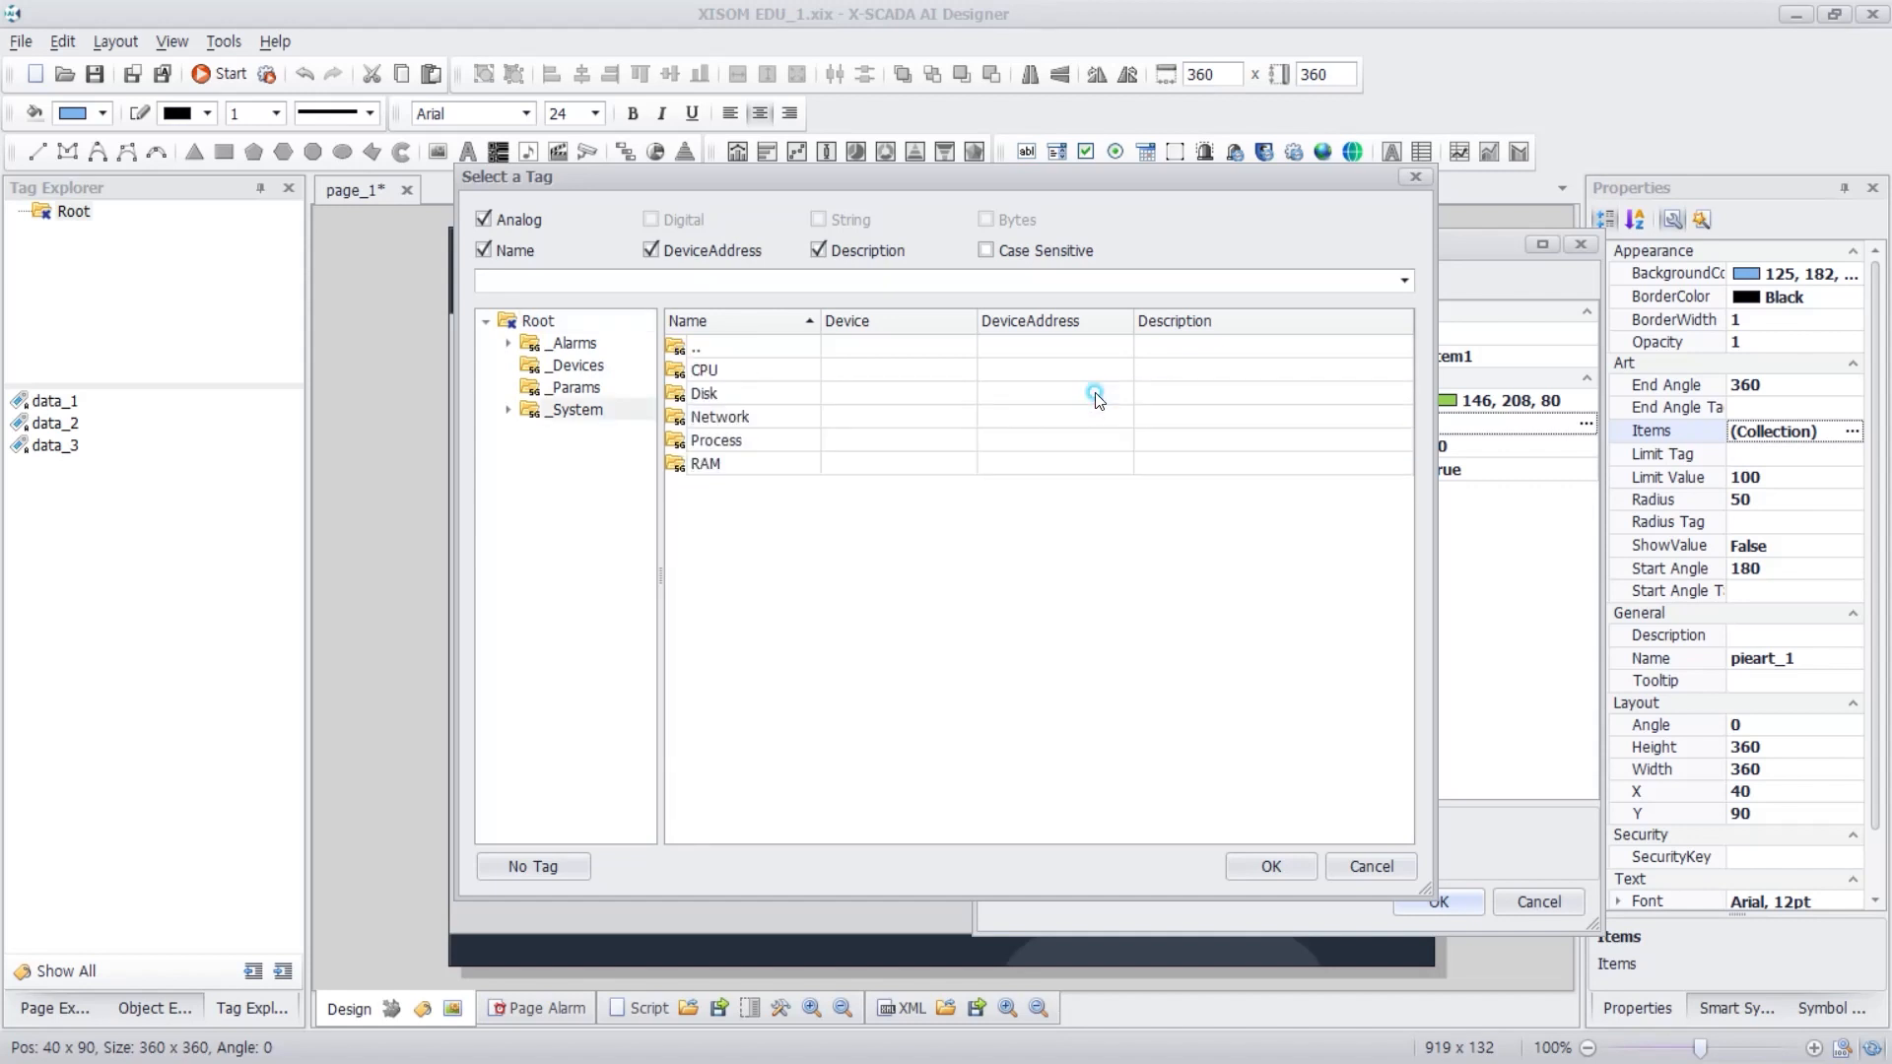
pyautogui.click(882, 375)
pyautogui.doubleClick(882, 373)
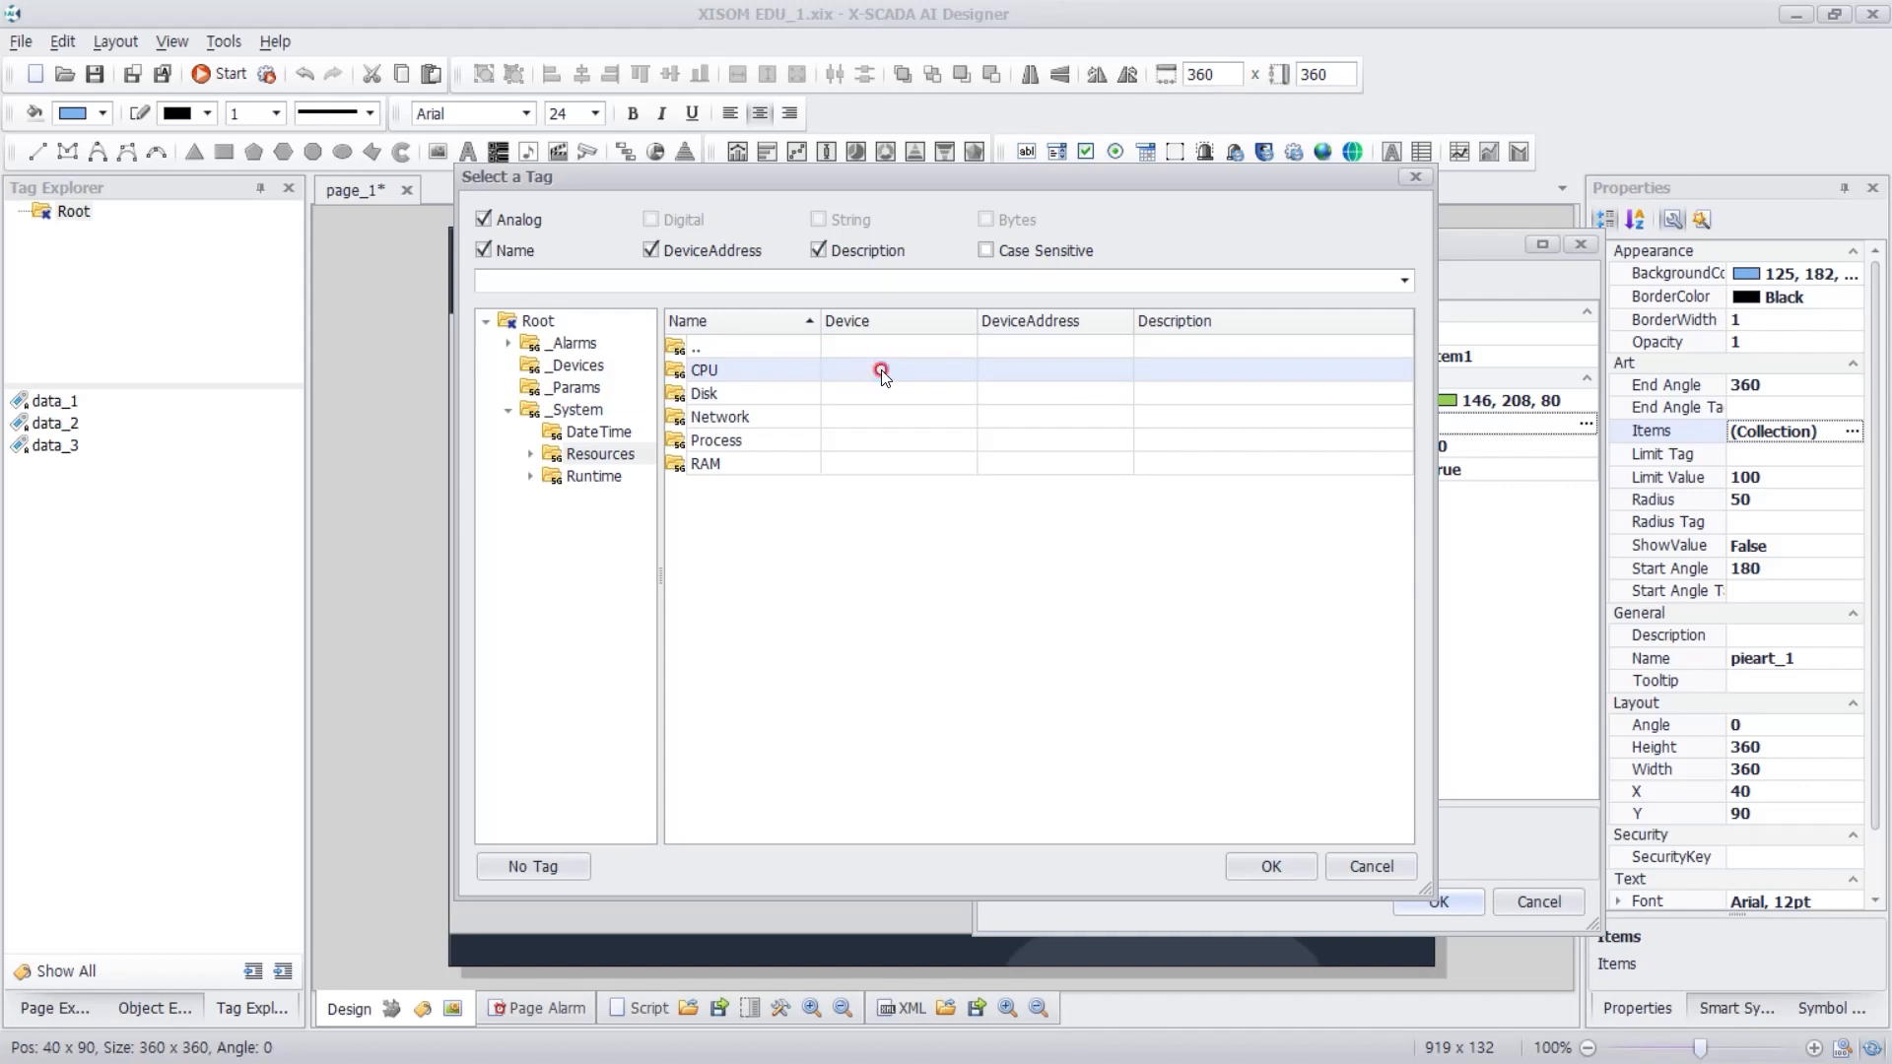
pyautogui.click(881, 373)
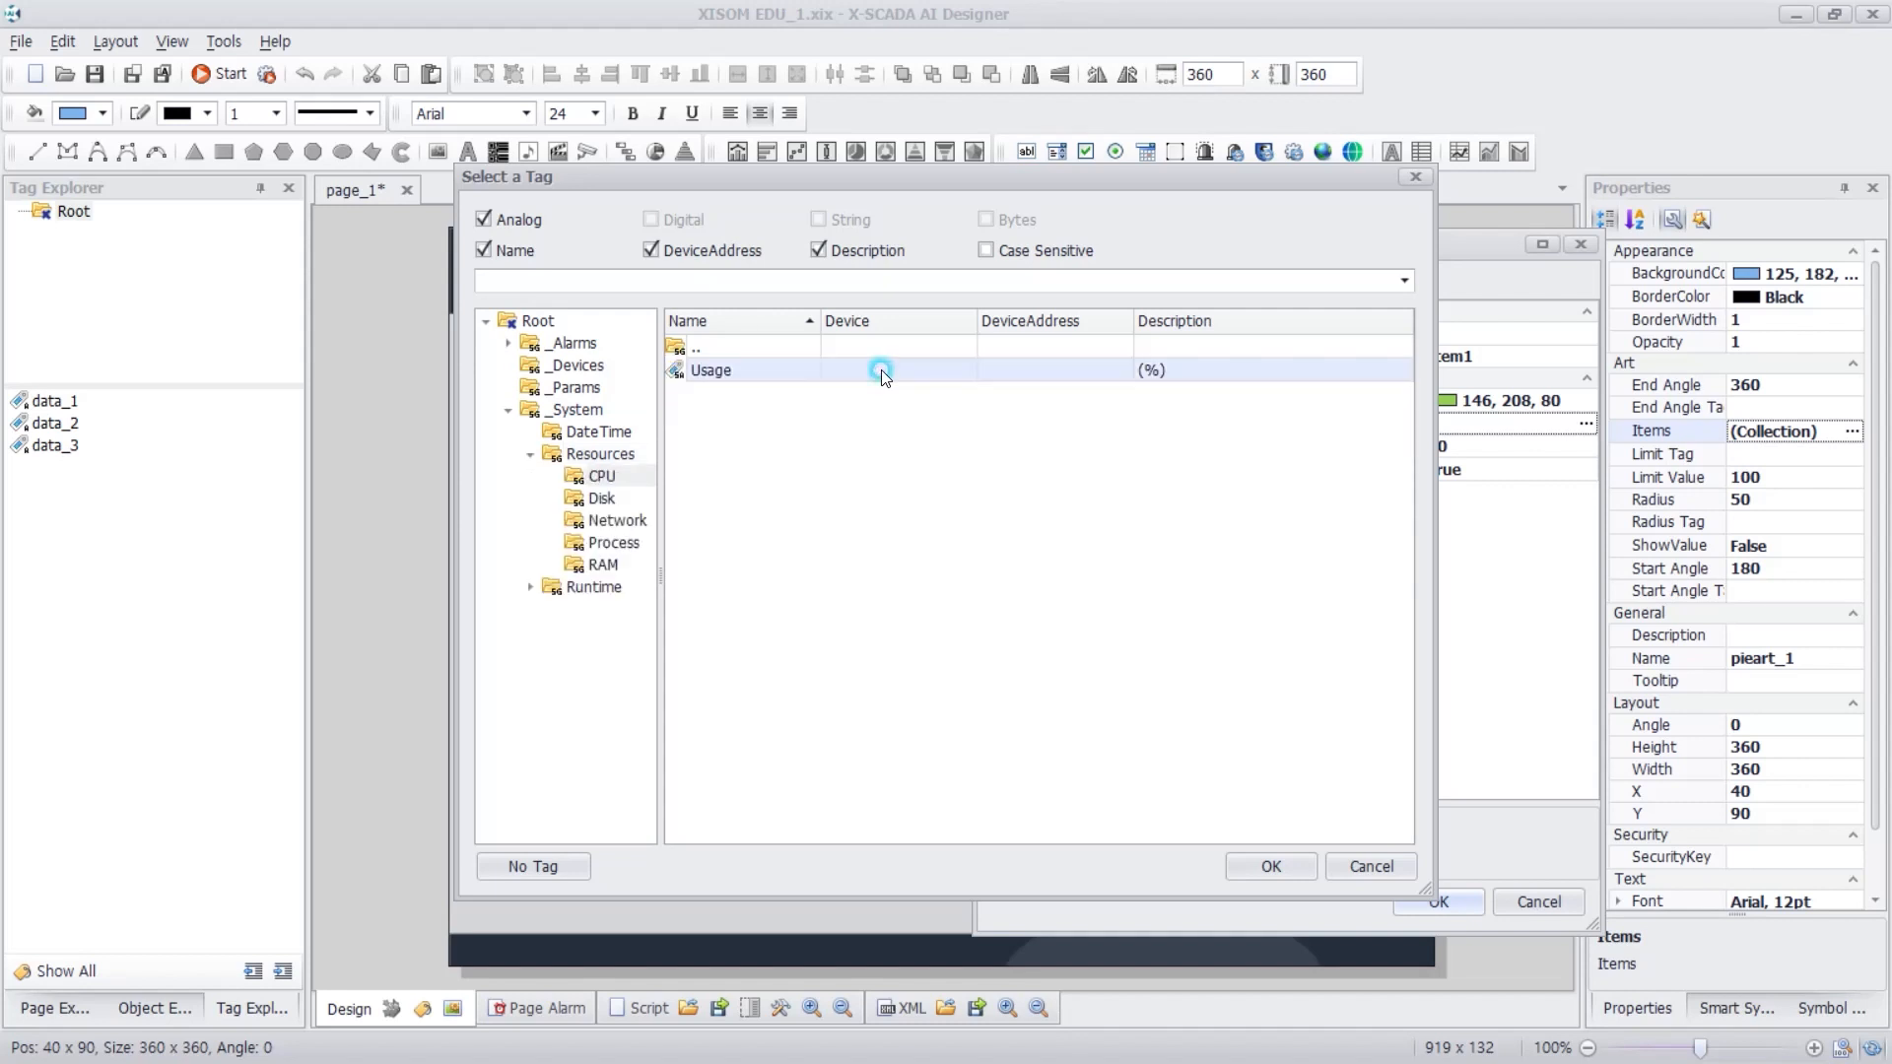
pyautogui.click(1242, 861)
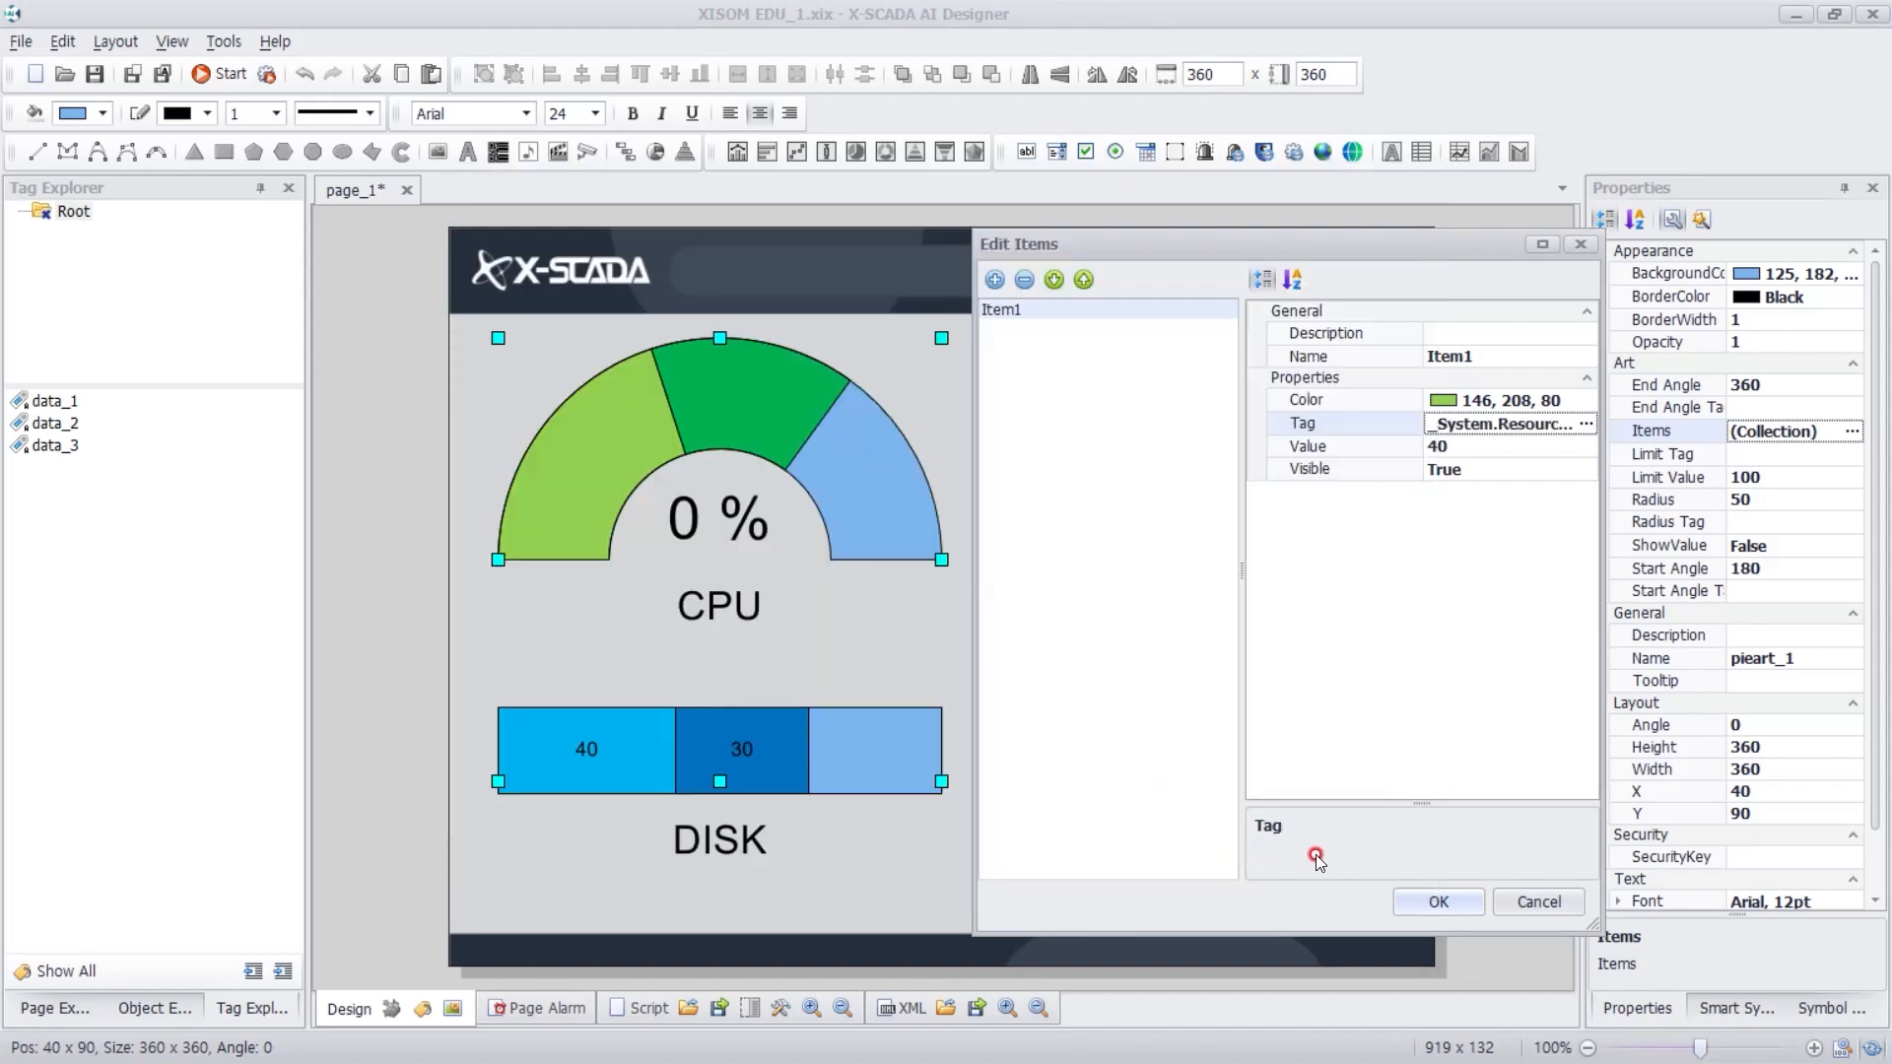
pyautogui.click(1438, 902)
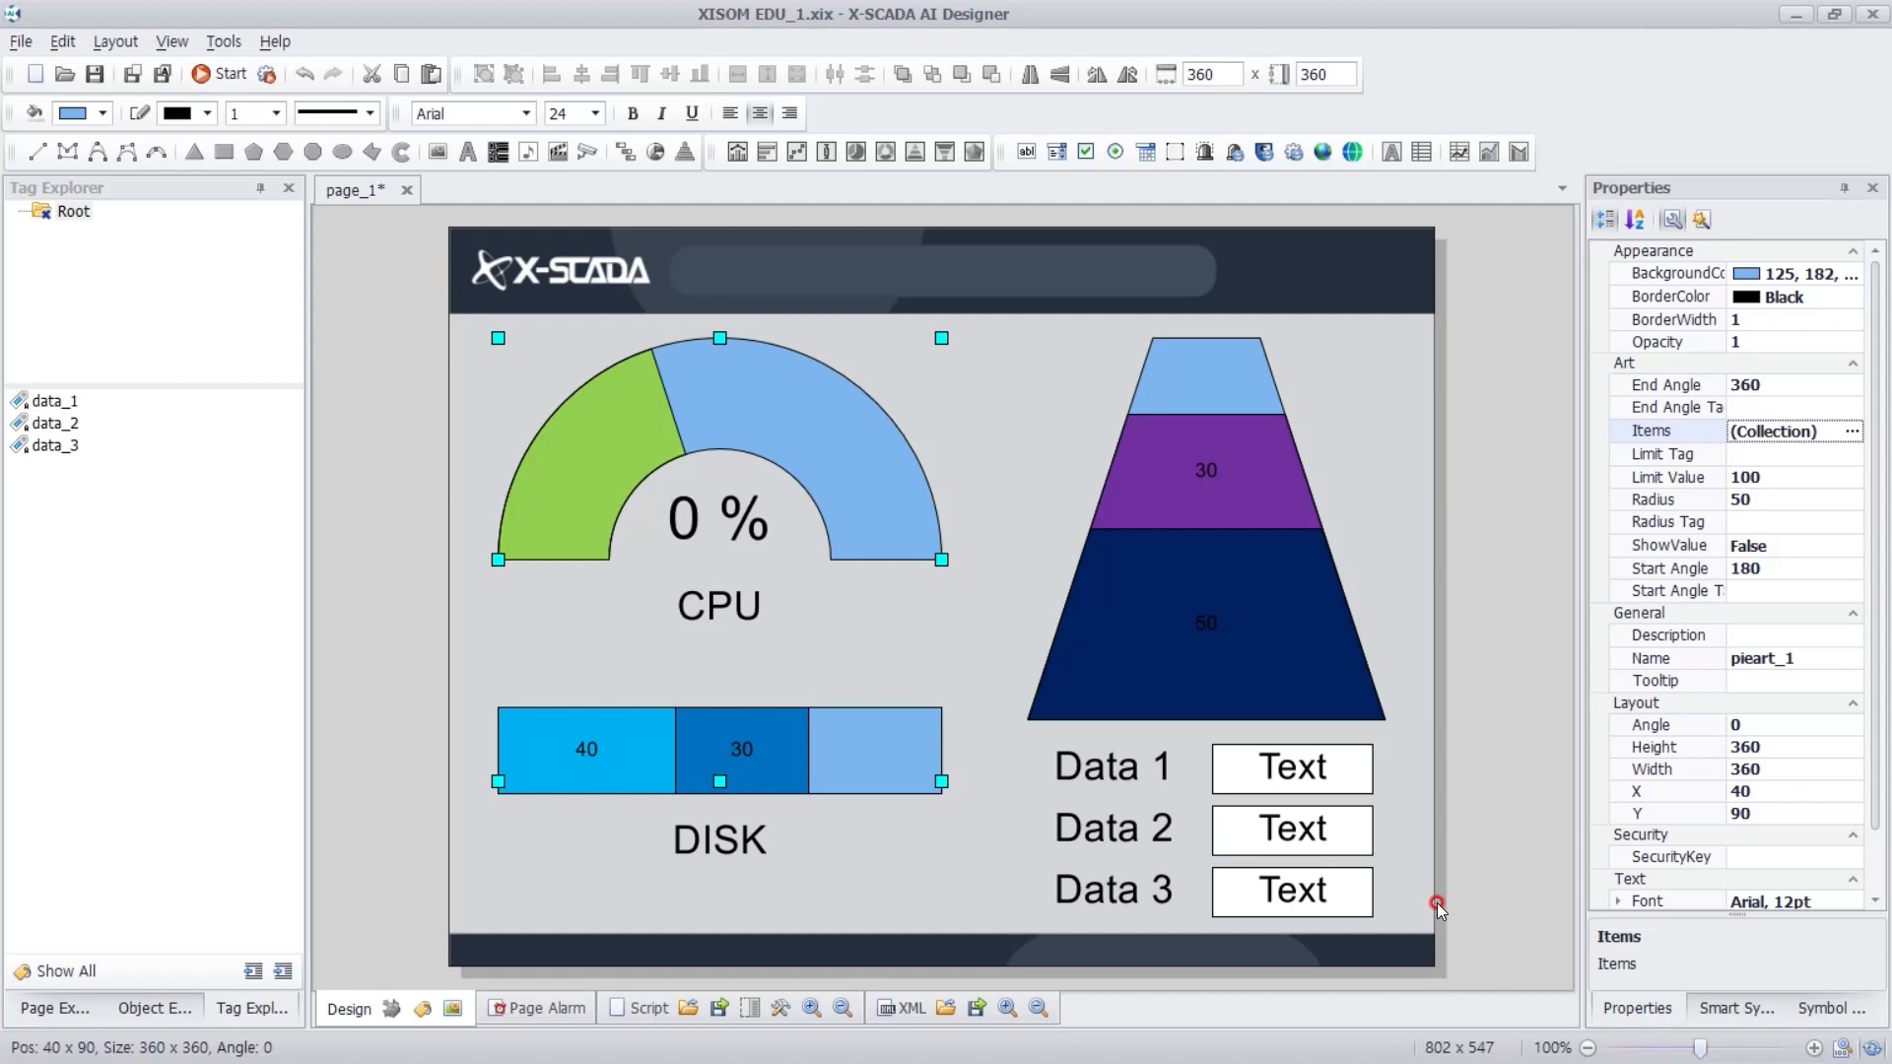
# - Bind the "0 %" label inside the half ring to the Usage tag under _System, Resources, CPU
pyautogui.click(719, 521)
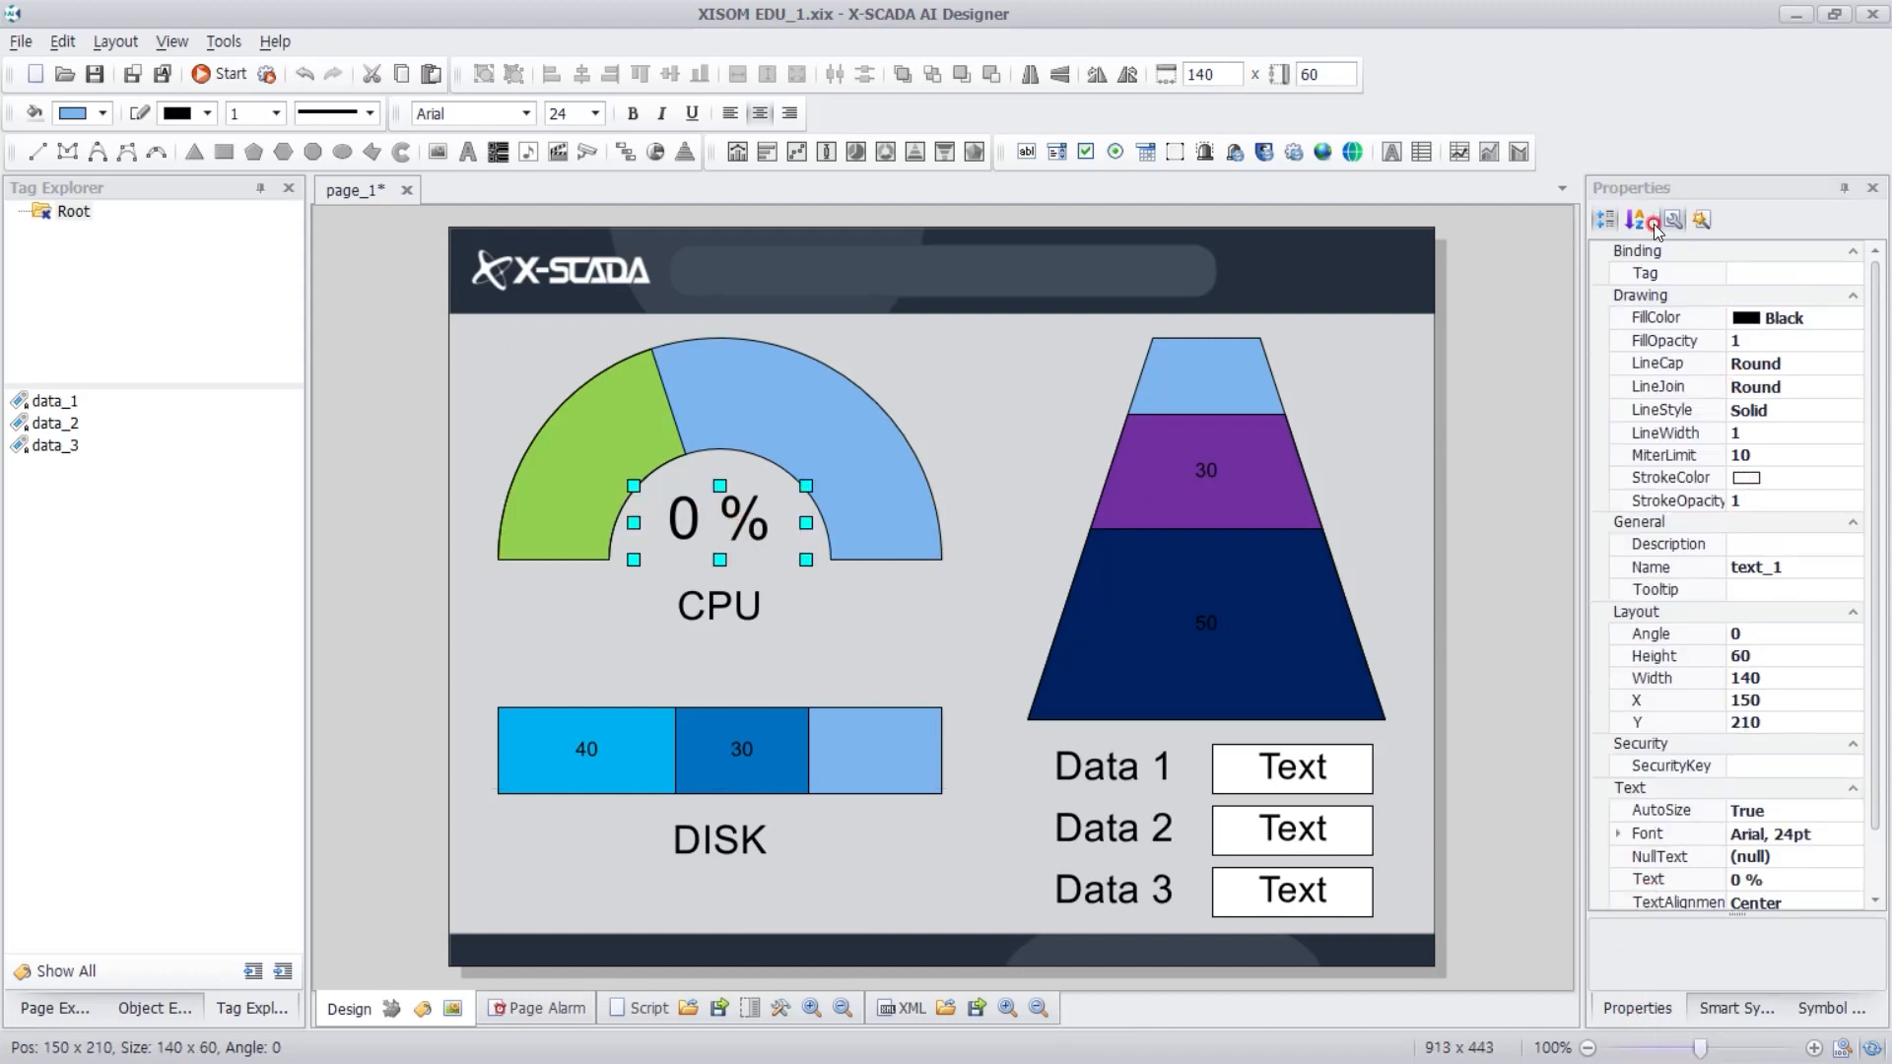
pyautogui.click(1679, 273)
pyautogui.click(1855, 277)
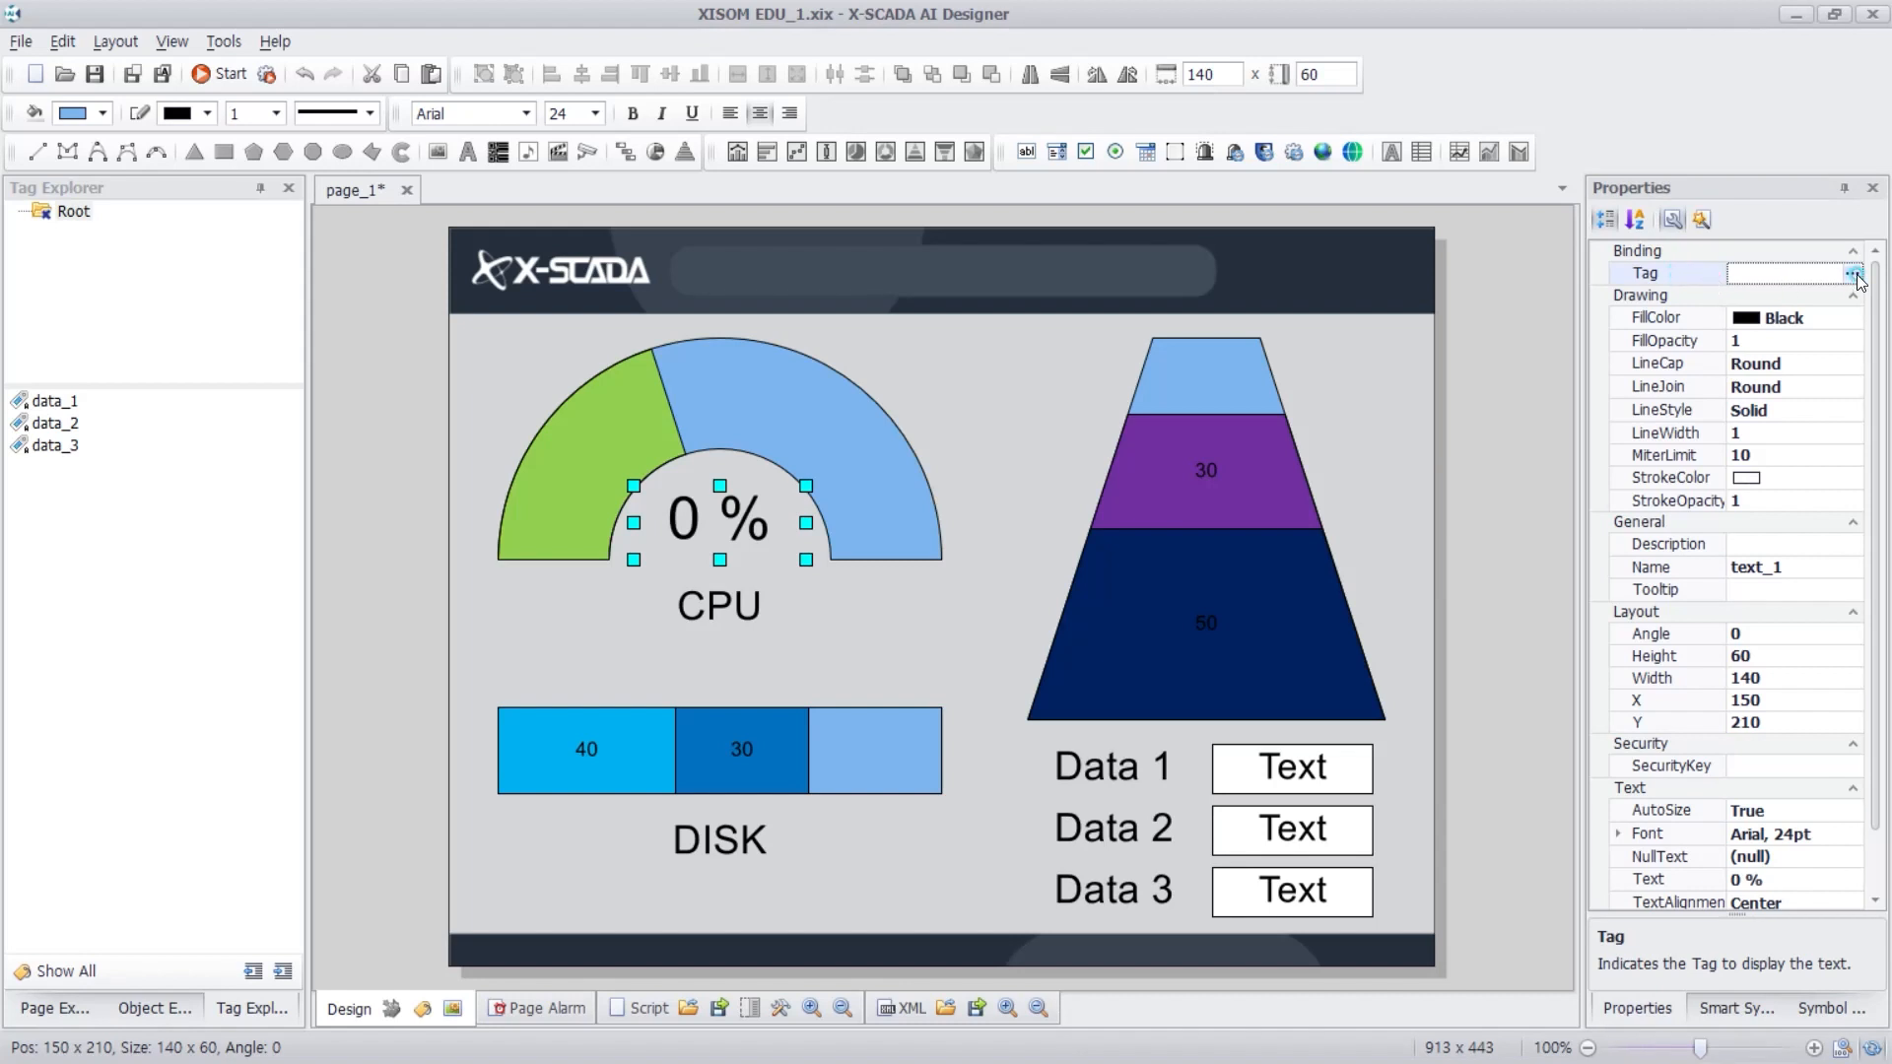
pyautogui.doubleClick(833, 423)
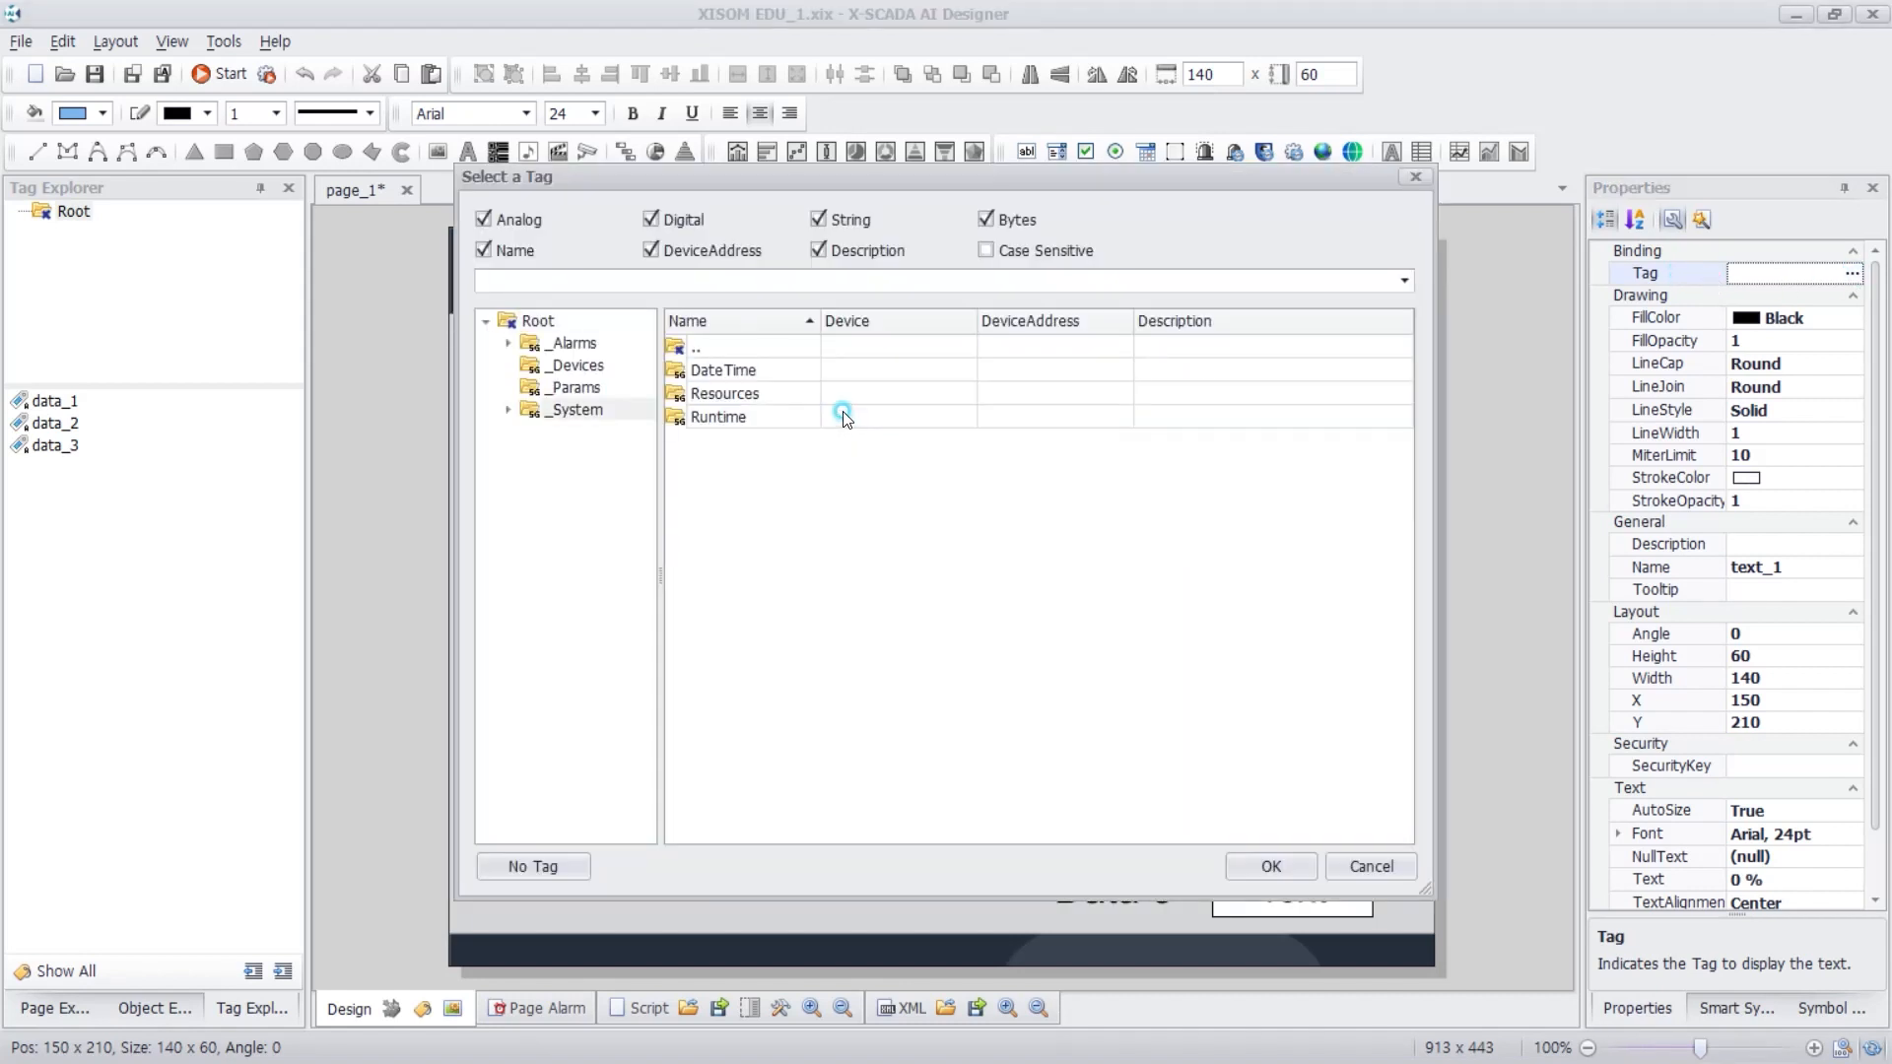
pyautogui.click(854, 394)
pyautogui.doubleClick(854, 394)
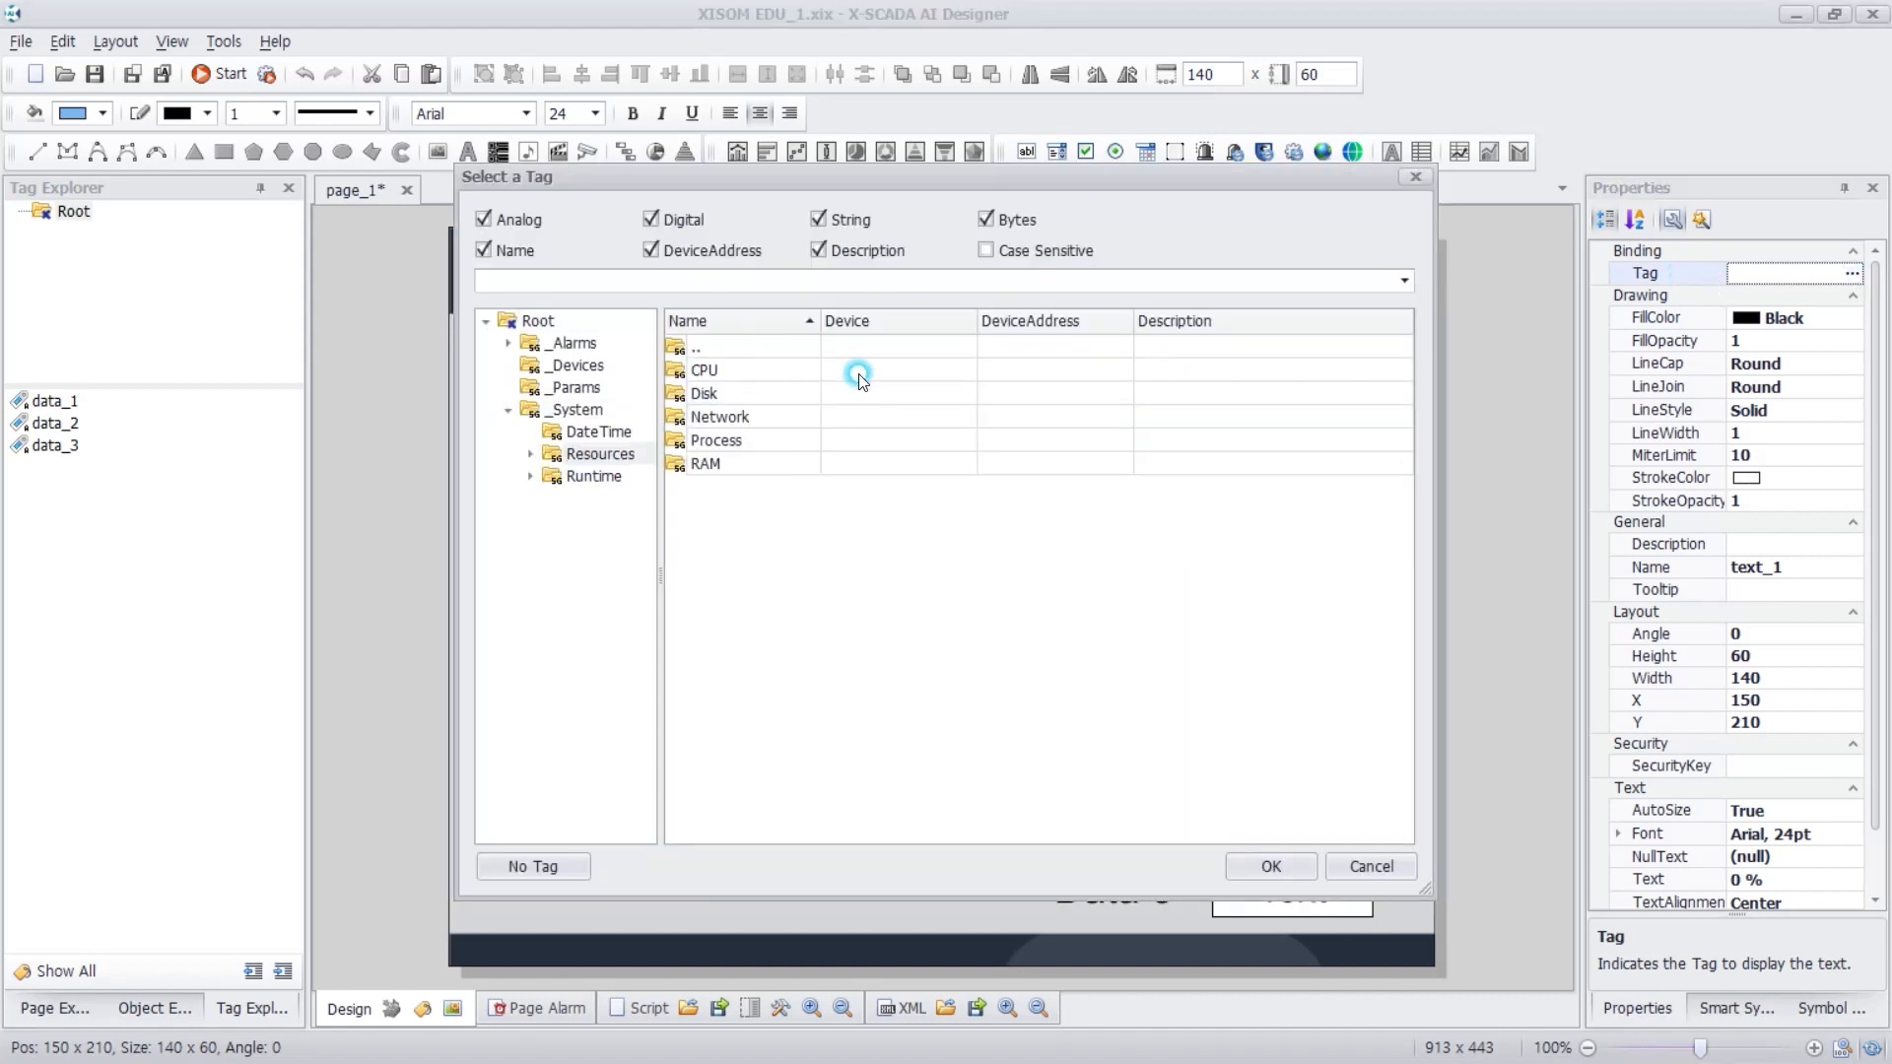
pyautogui.doubleClick(853, 371)
pyautogui.click(1023, 379)
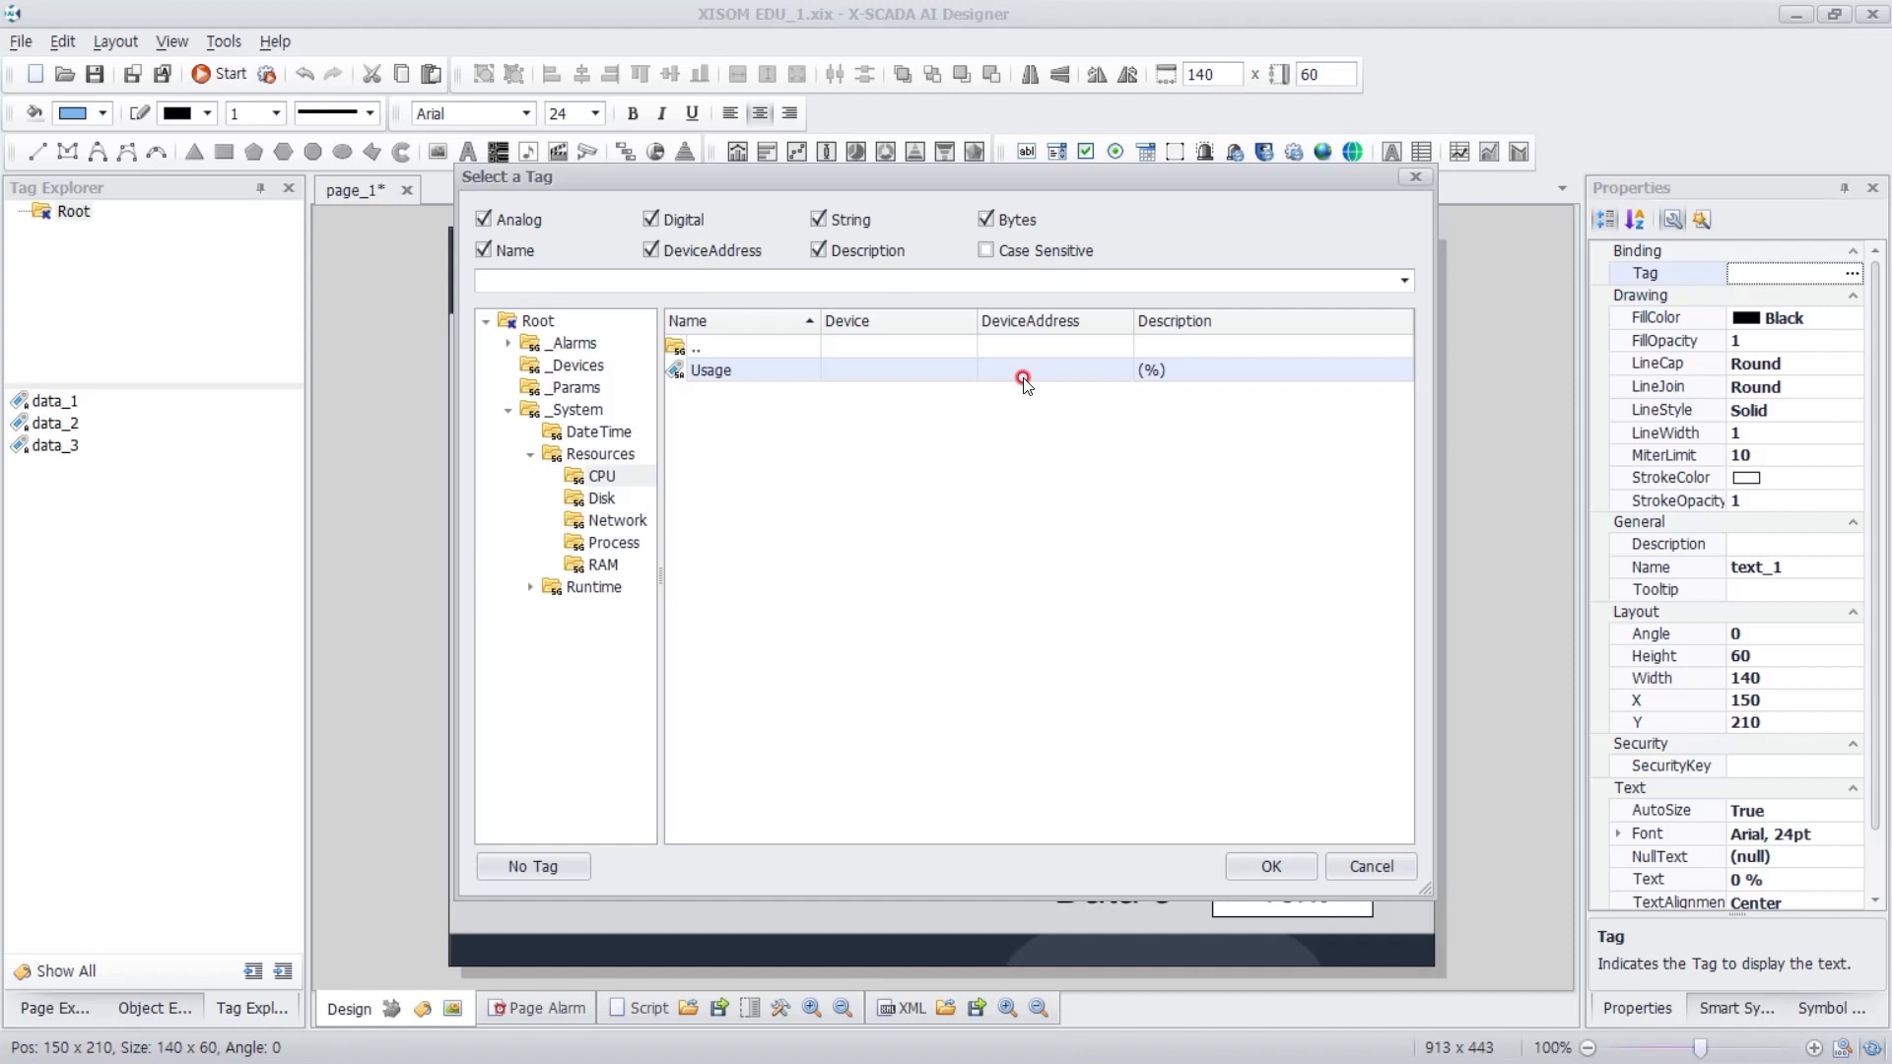
pyautogui.click(1298, 867)
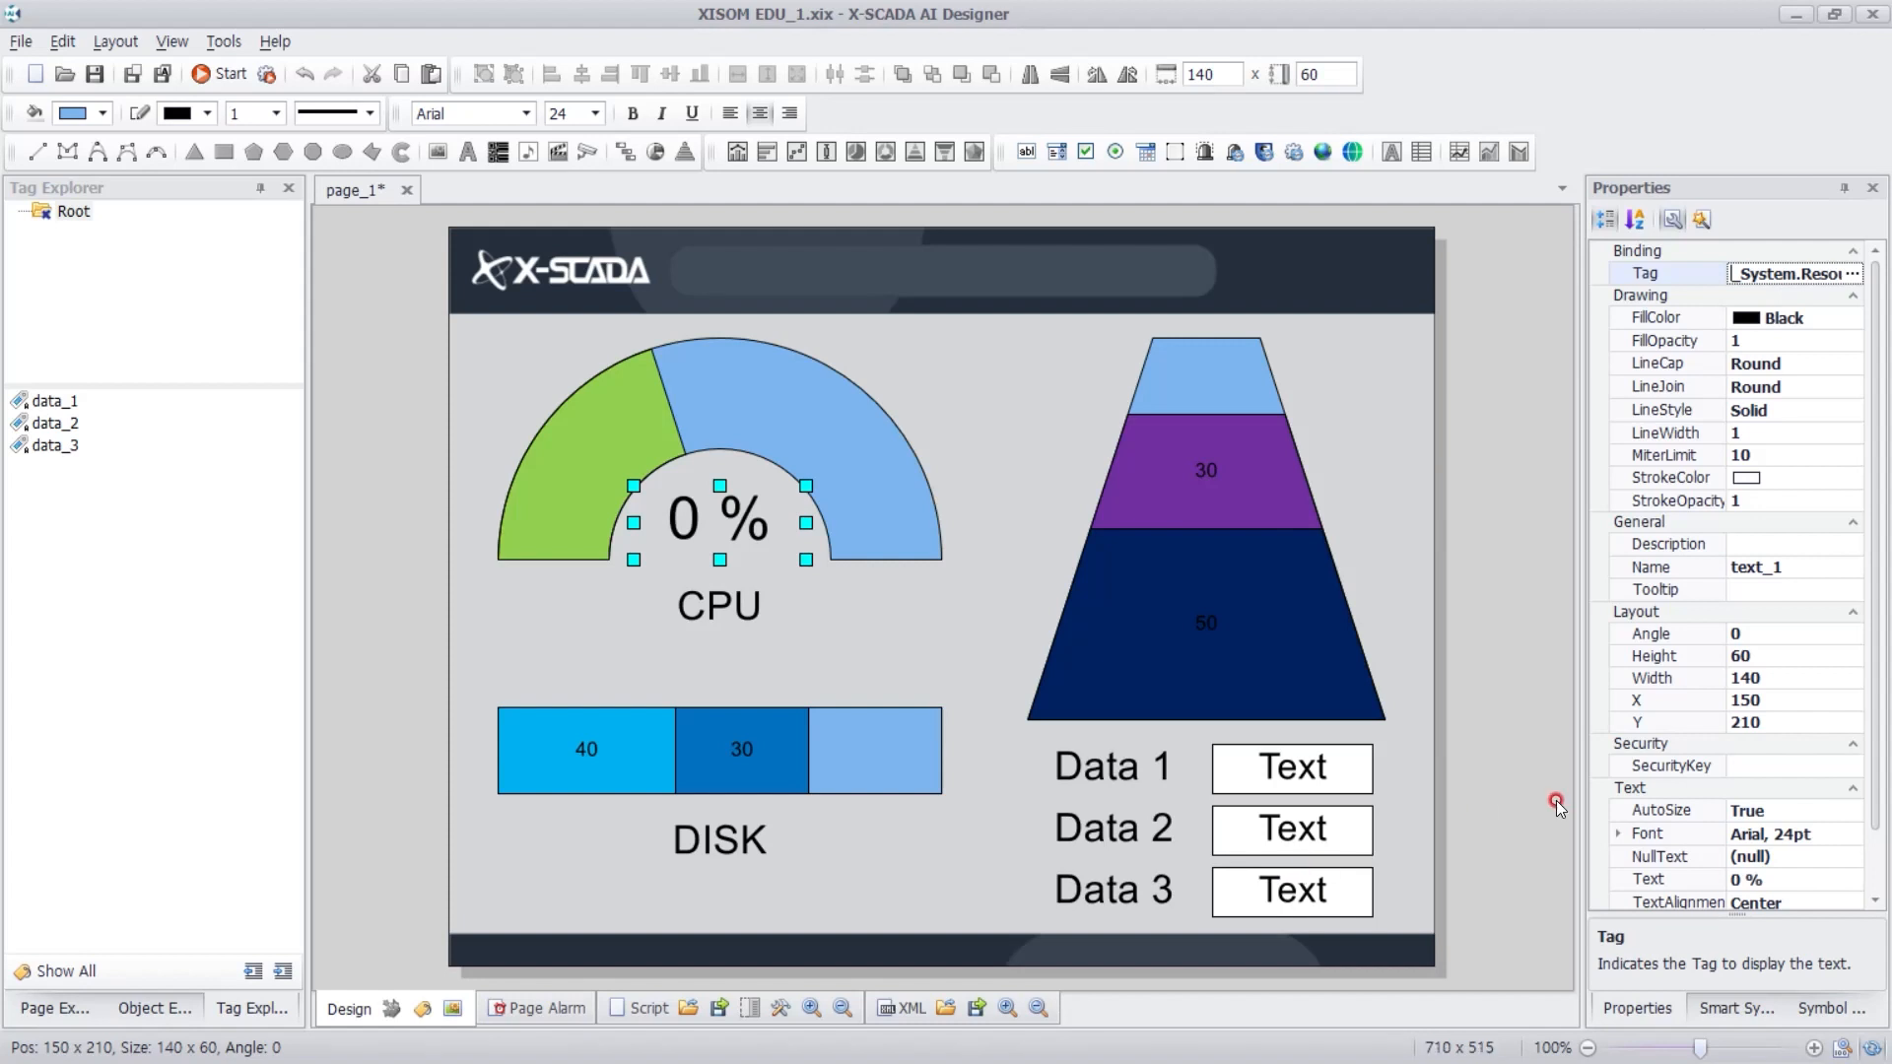
# - Set the text format of the "0 %" label to the Number category with the unit %
pyautogui.scroll(-1, 1870, 867)
pyautogui.click(1691, 863)
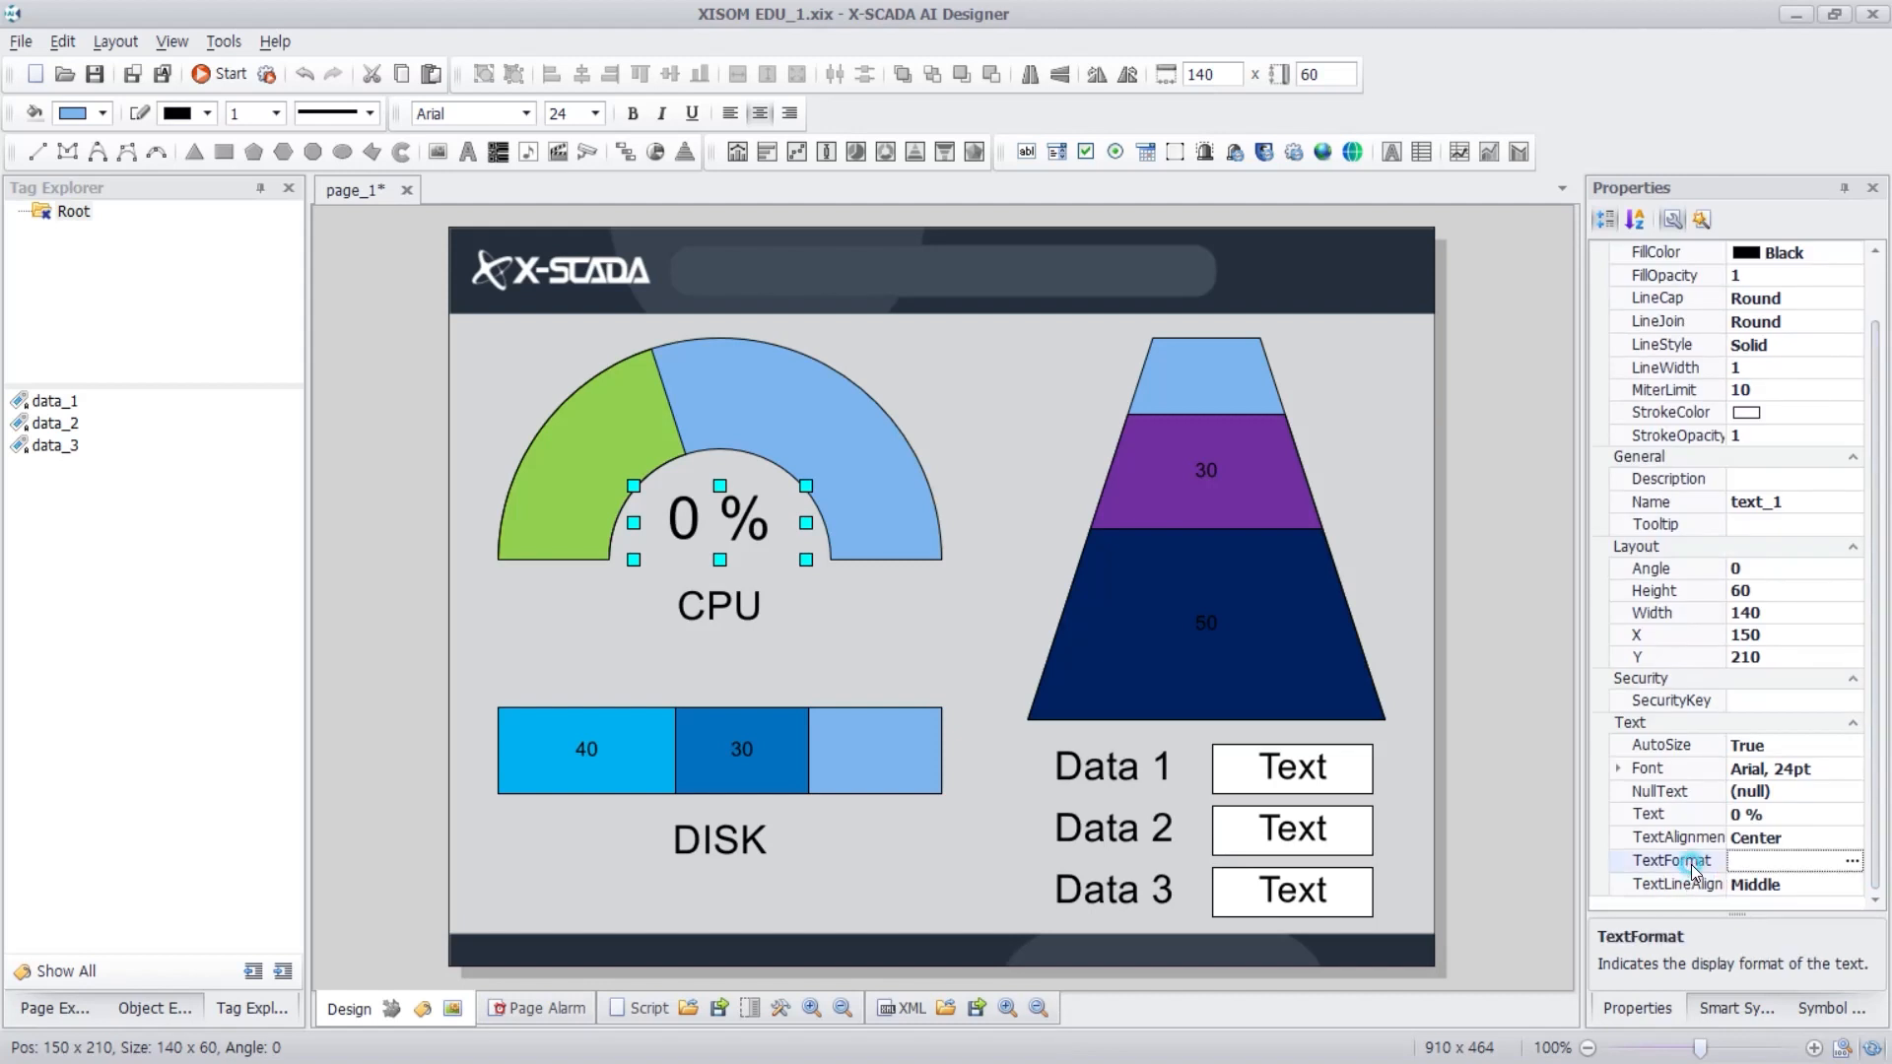
pyautogui.click(1856, 861)
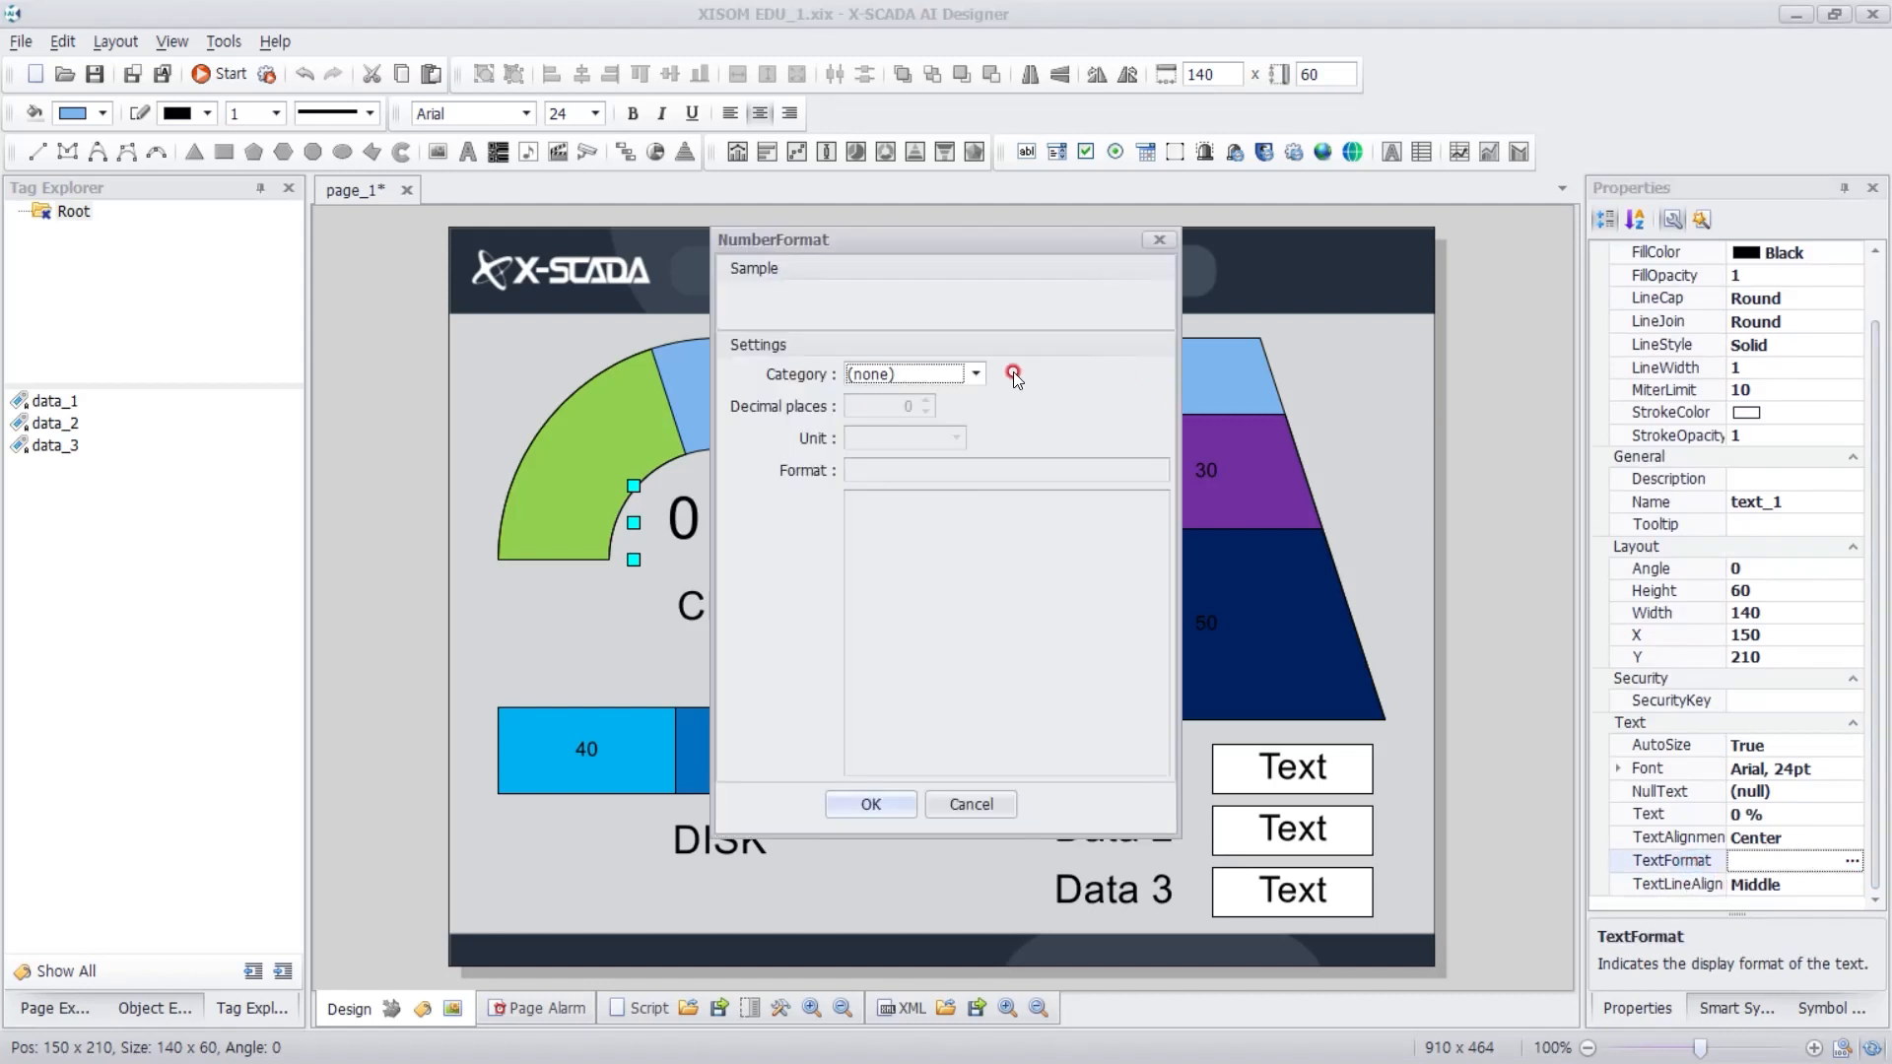
pyautogui.click(975, 375)
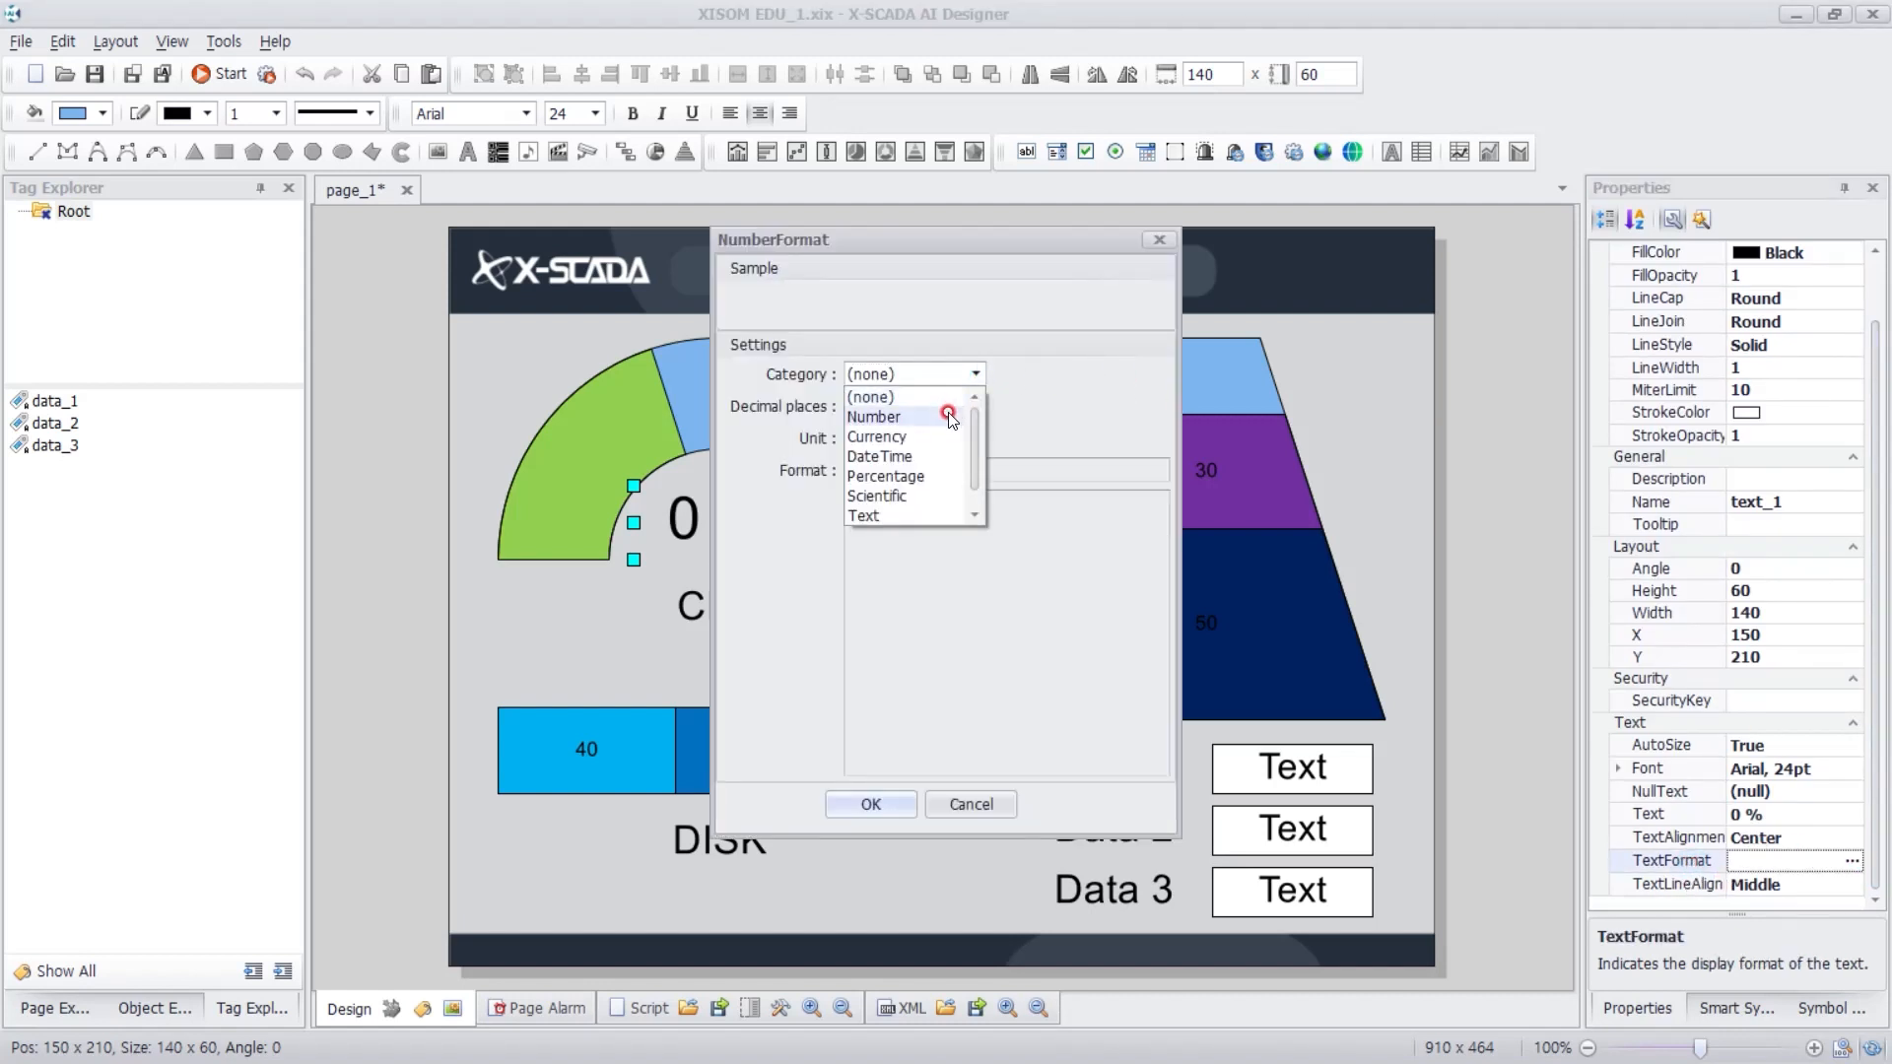
pyautogui.click(950, 418)
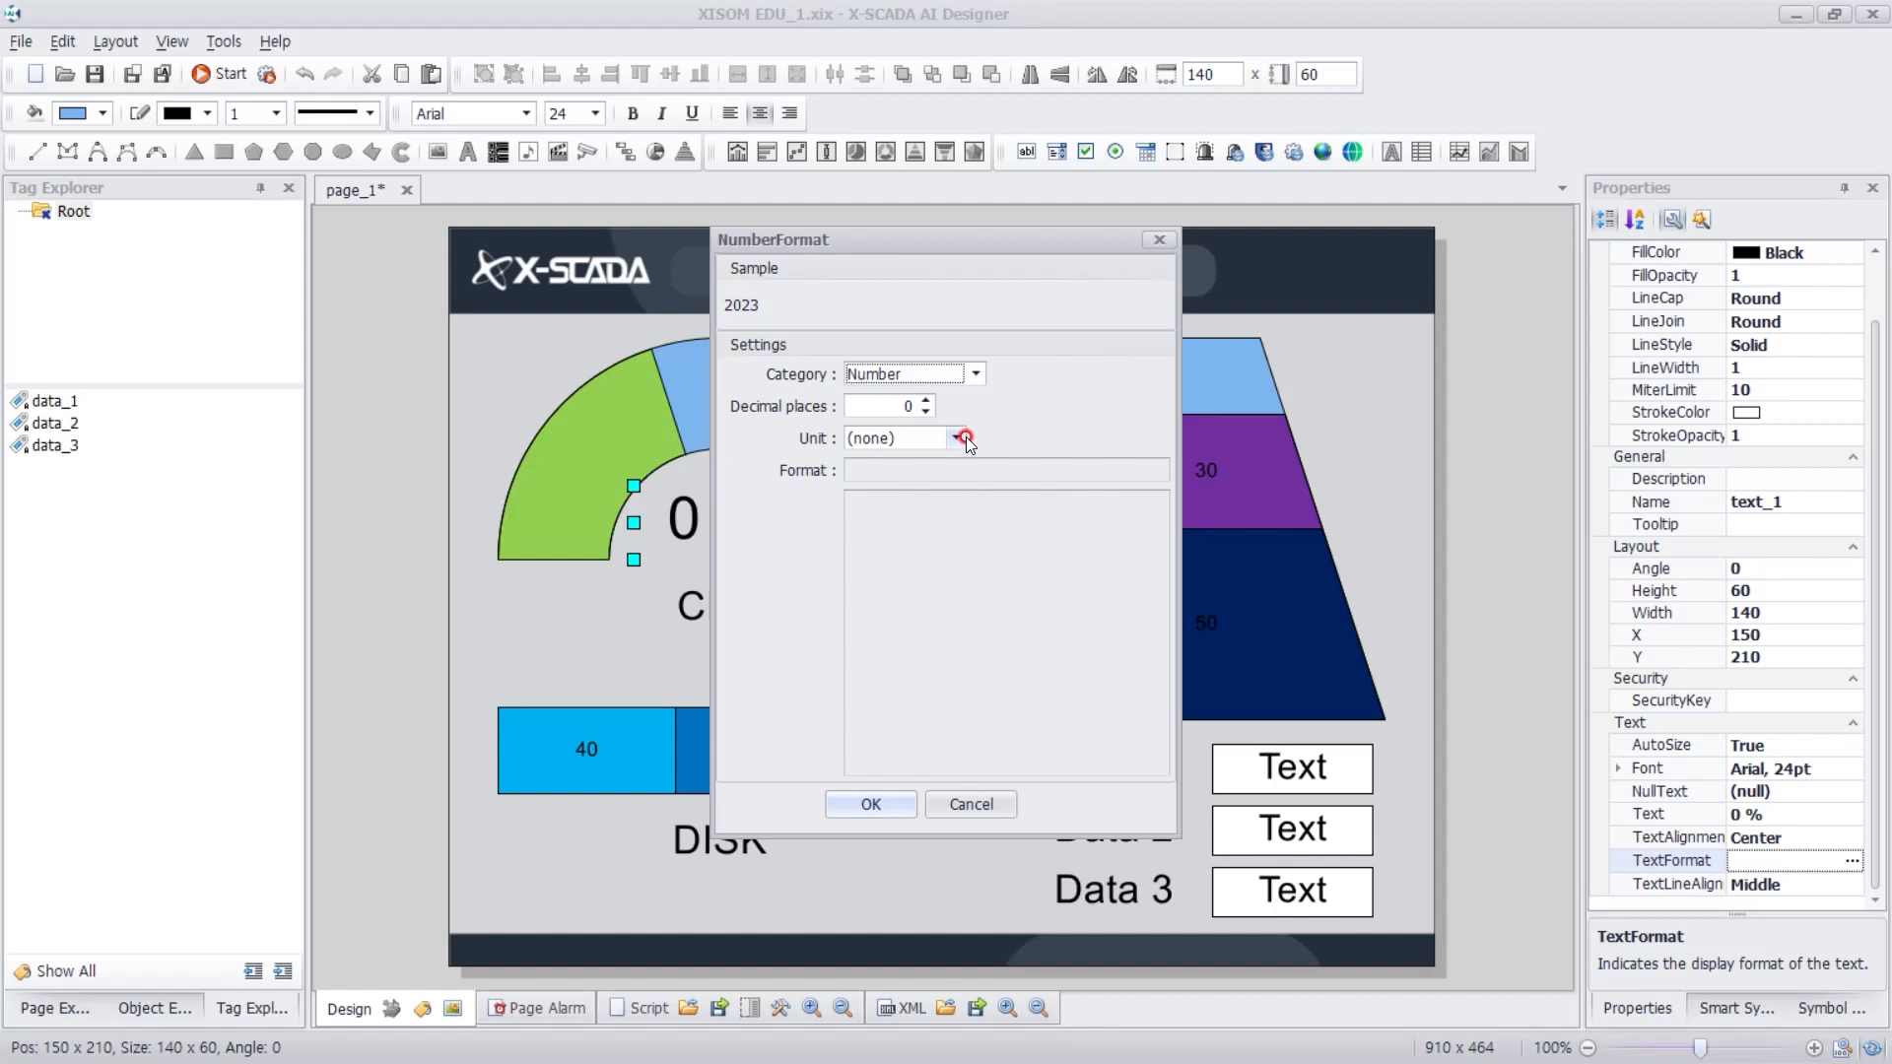
pyautogui.click(961, 435)
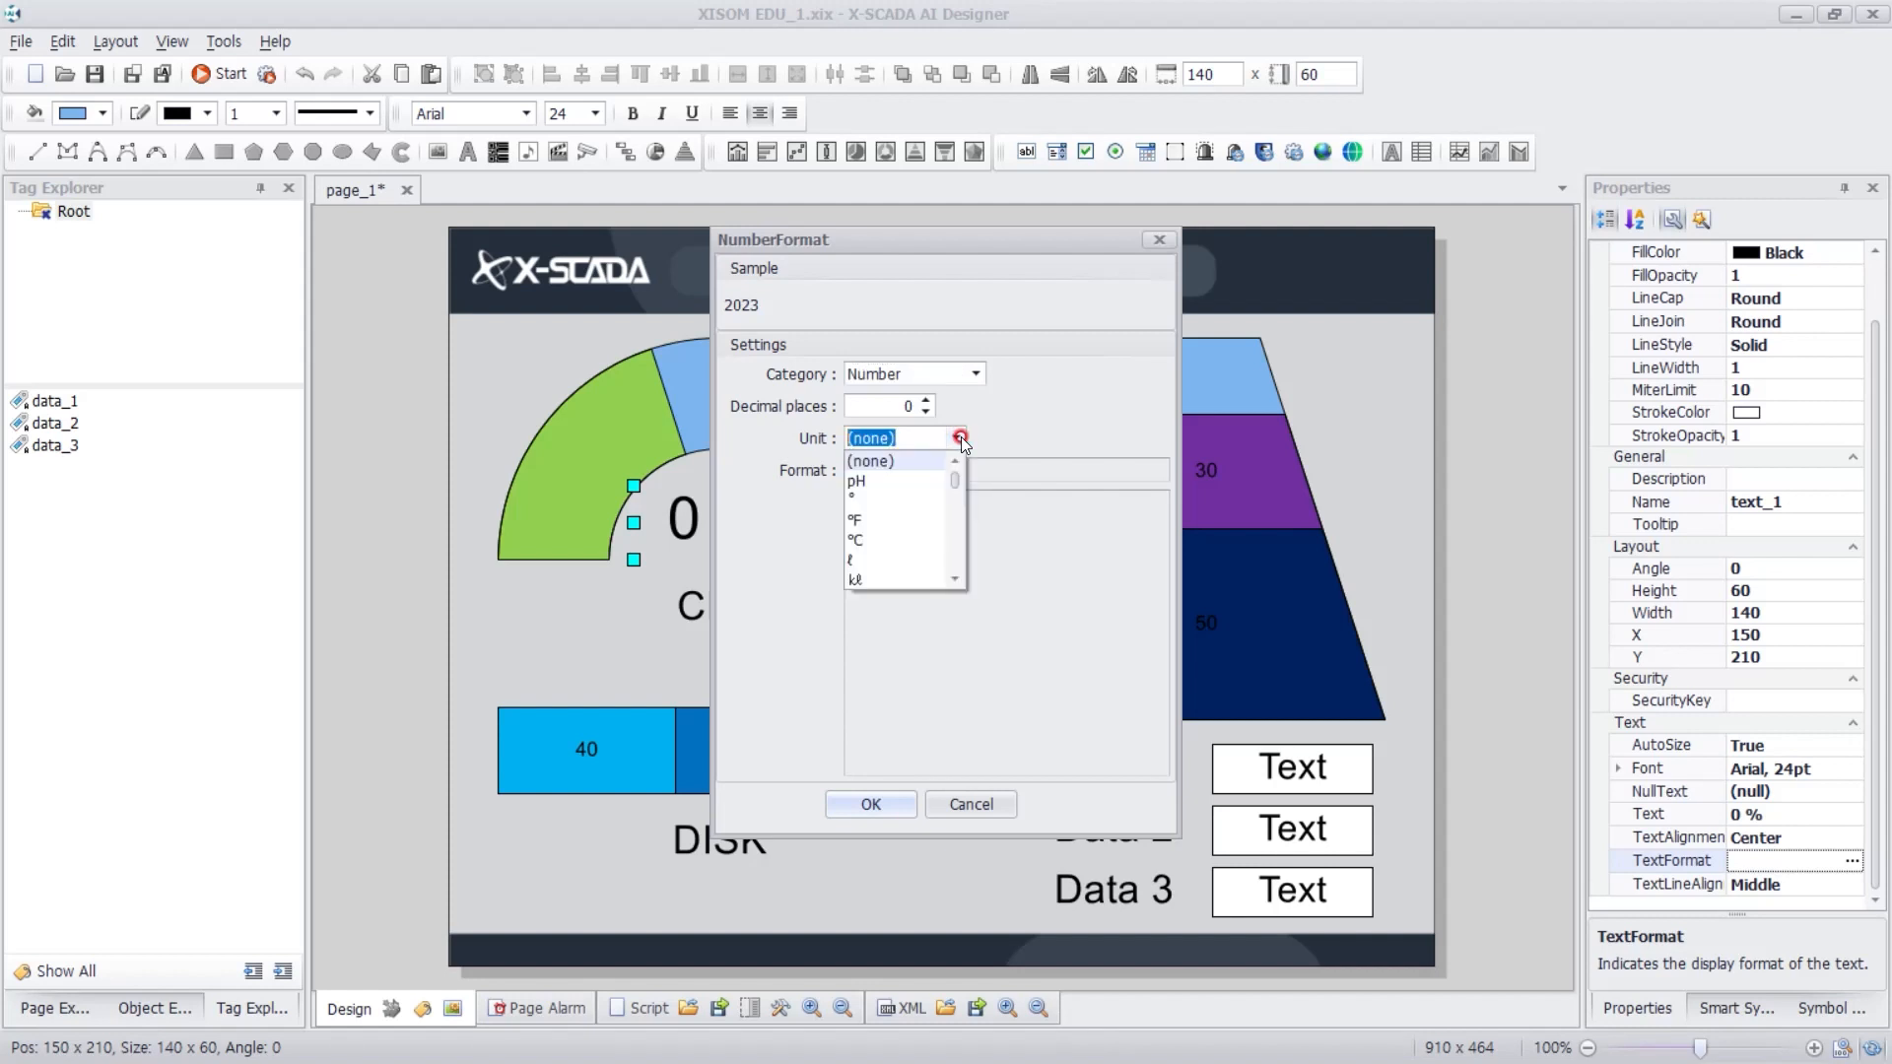
pyautogui.write('%')
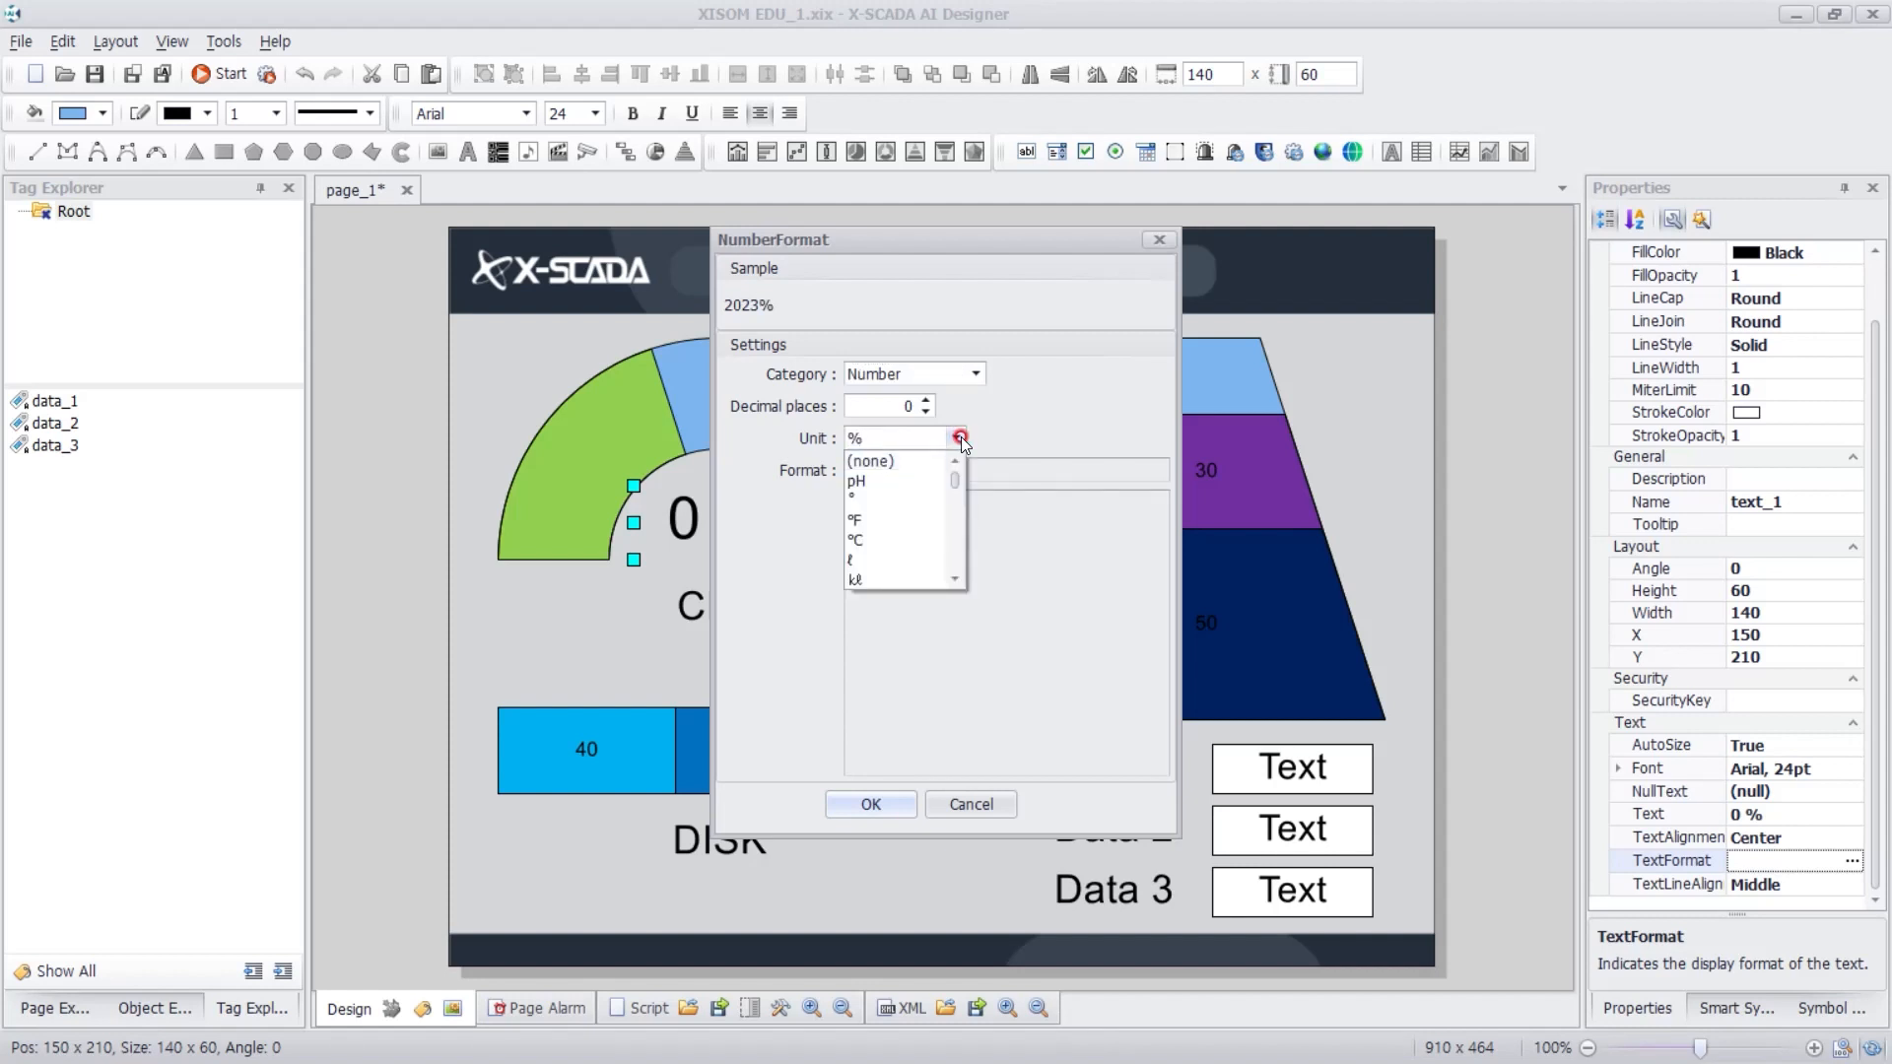
pyautogui.click(901, 434)
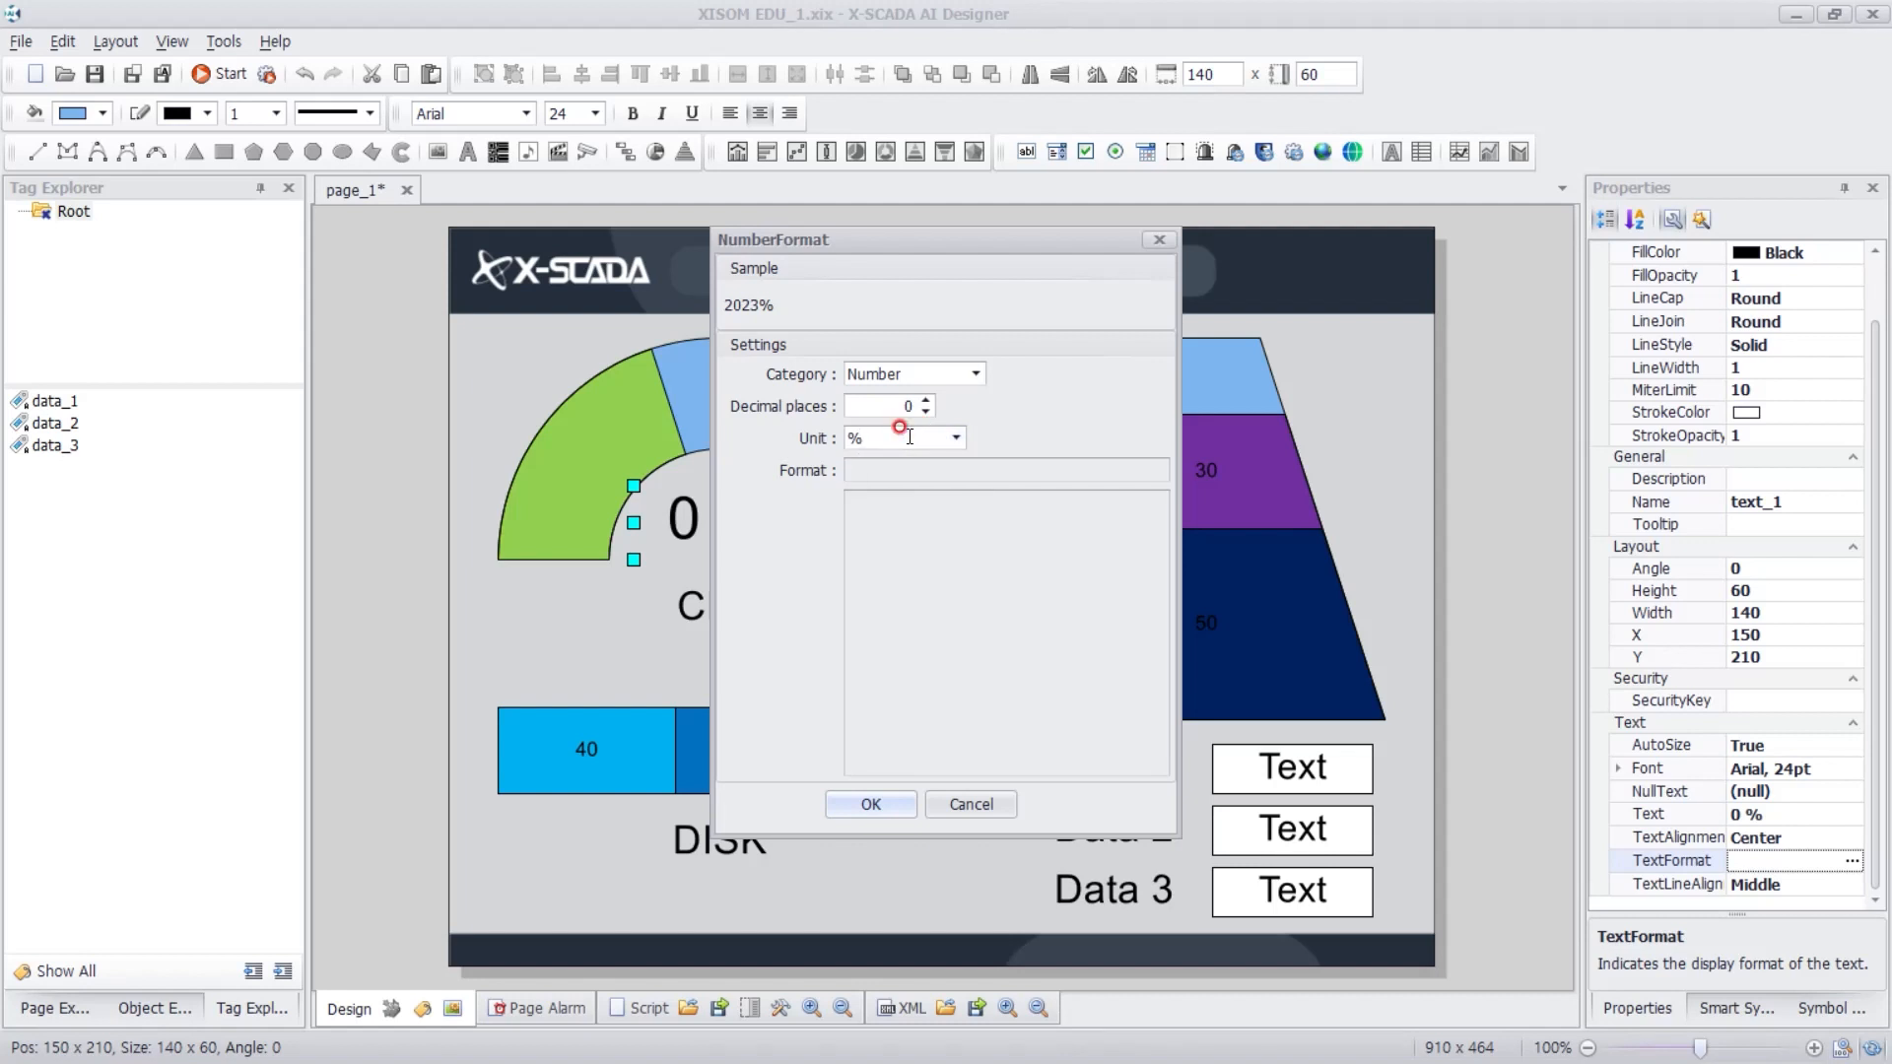
pyautogui.click(901, 810)
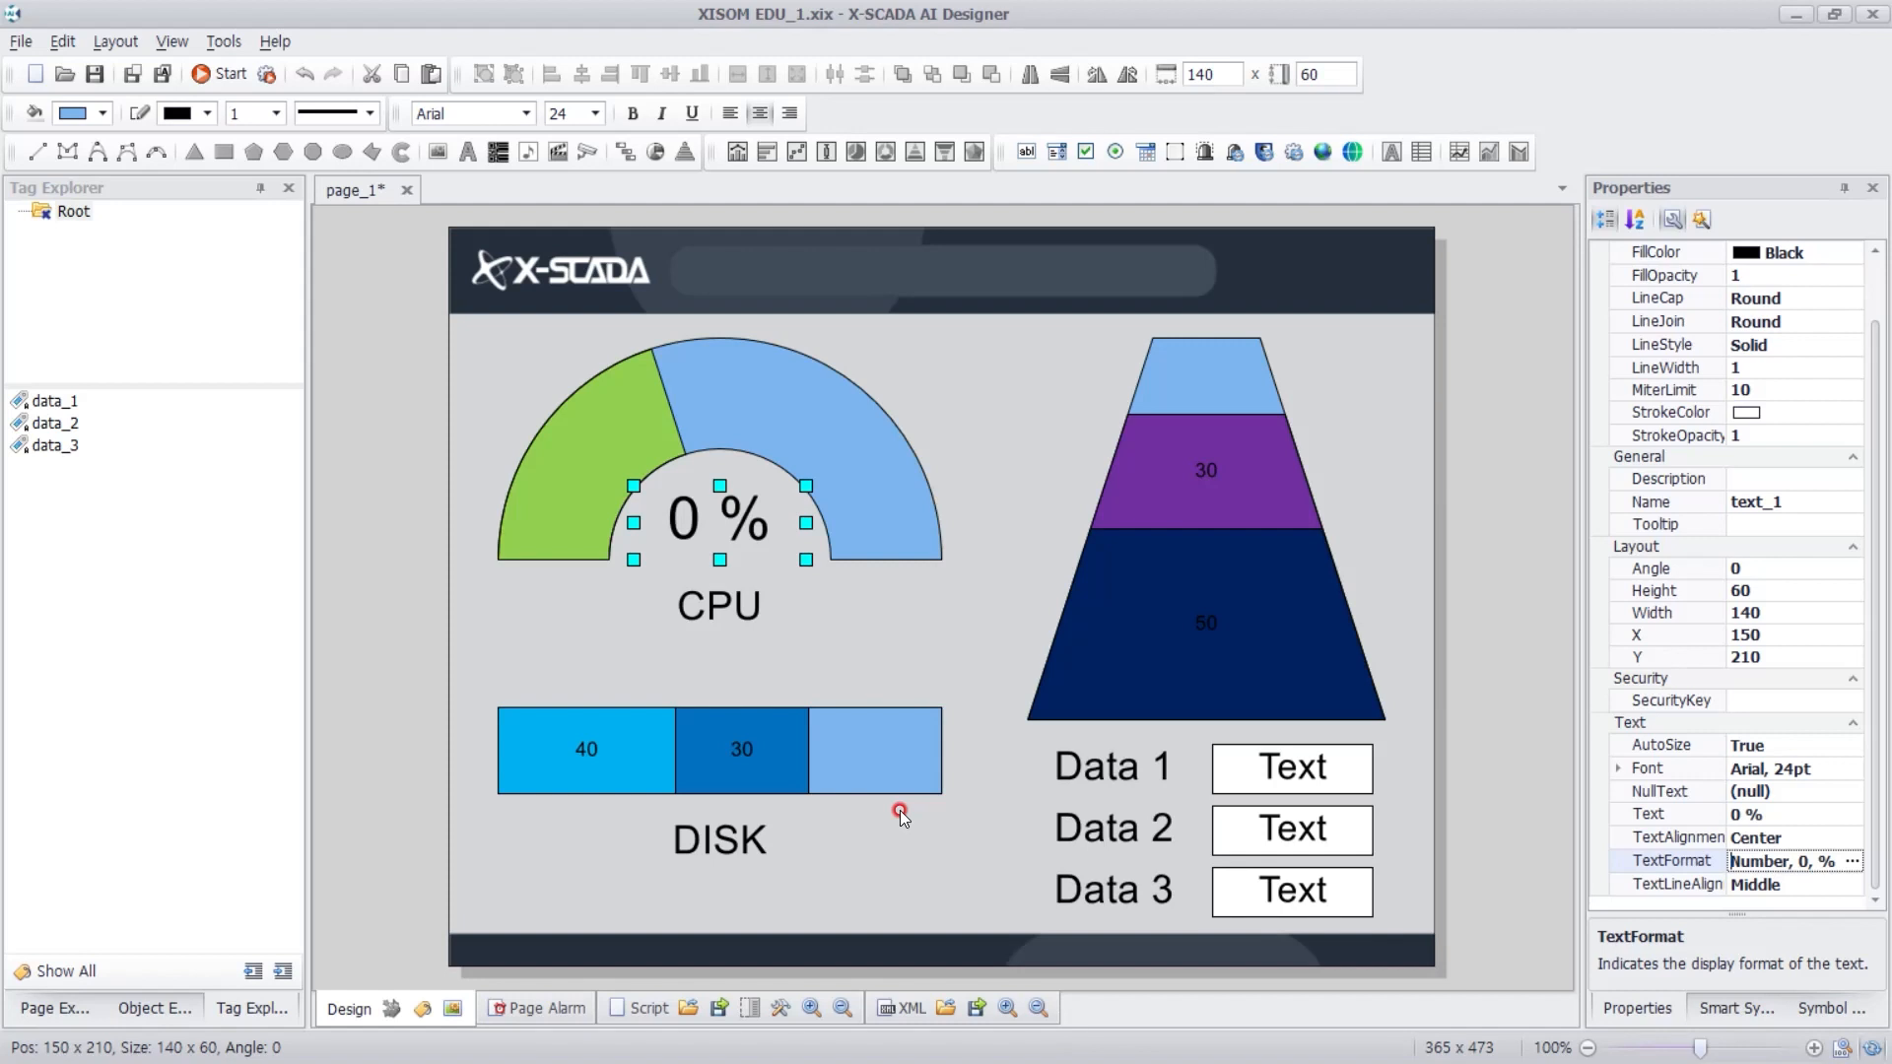
# - Remove Item2 from the items collection of the DISK bar chart
pyautogui.click(879, 764)
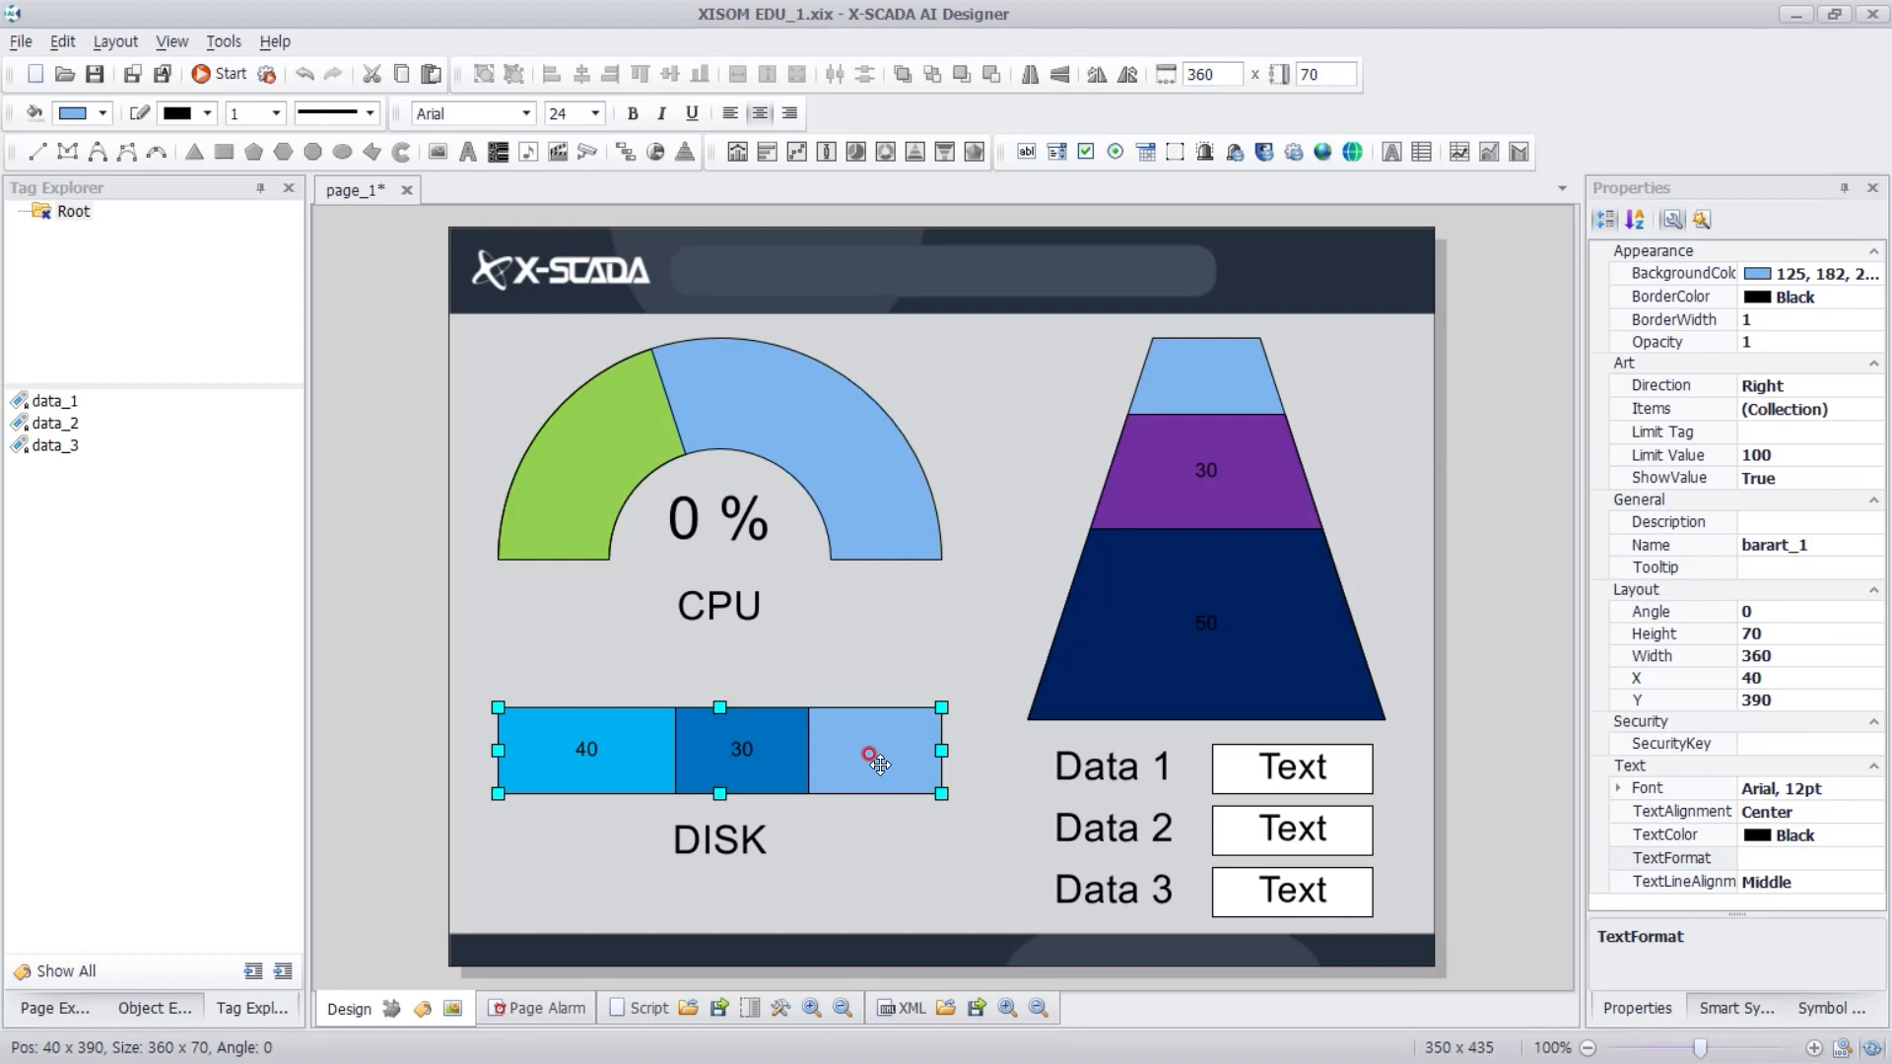
pyautogui.click(1726, 405)
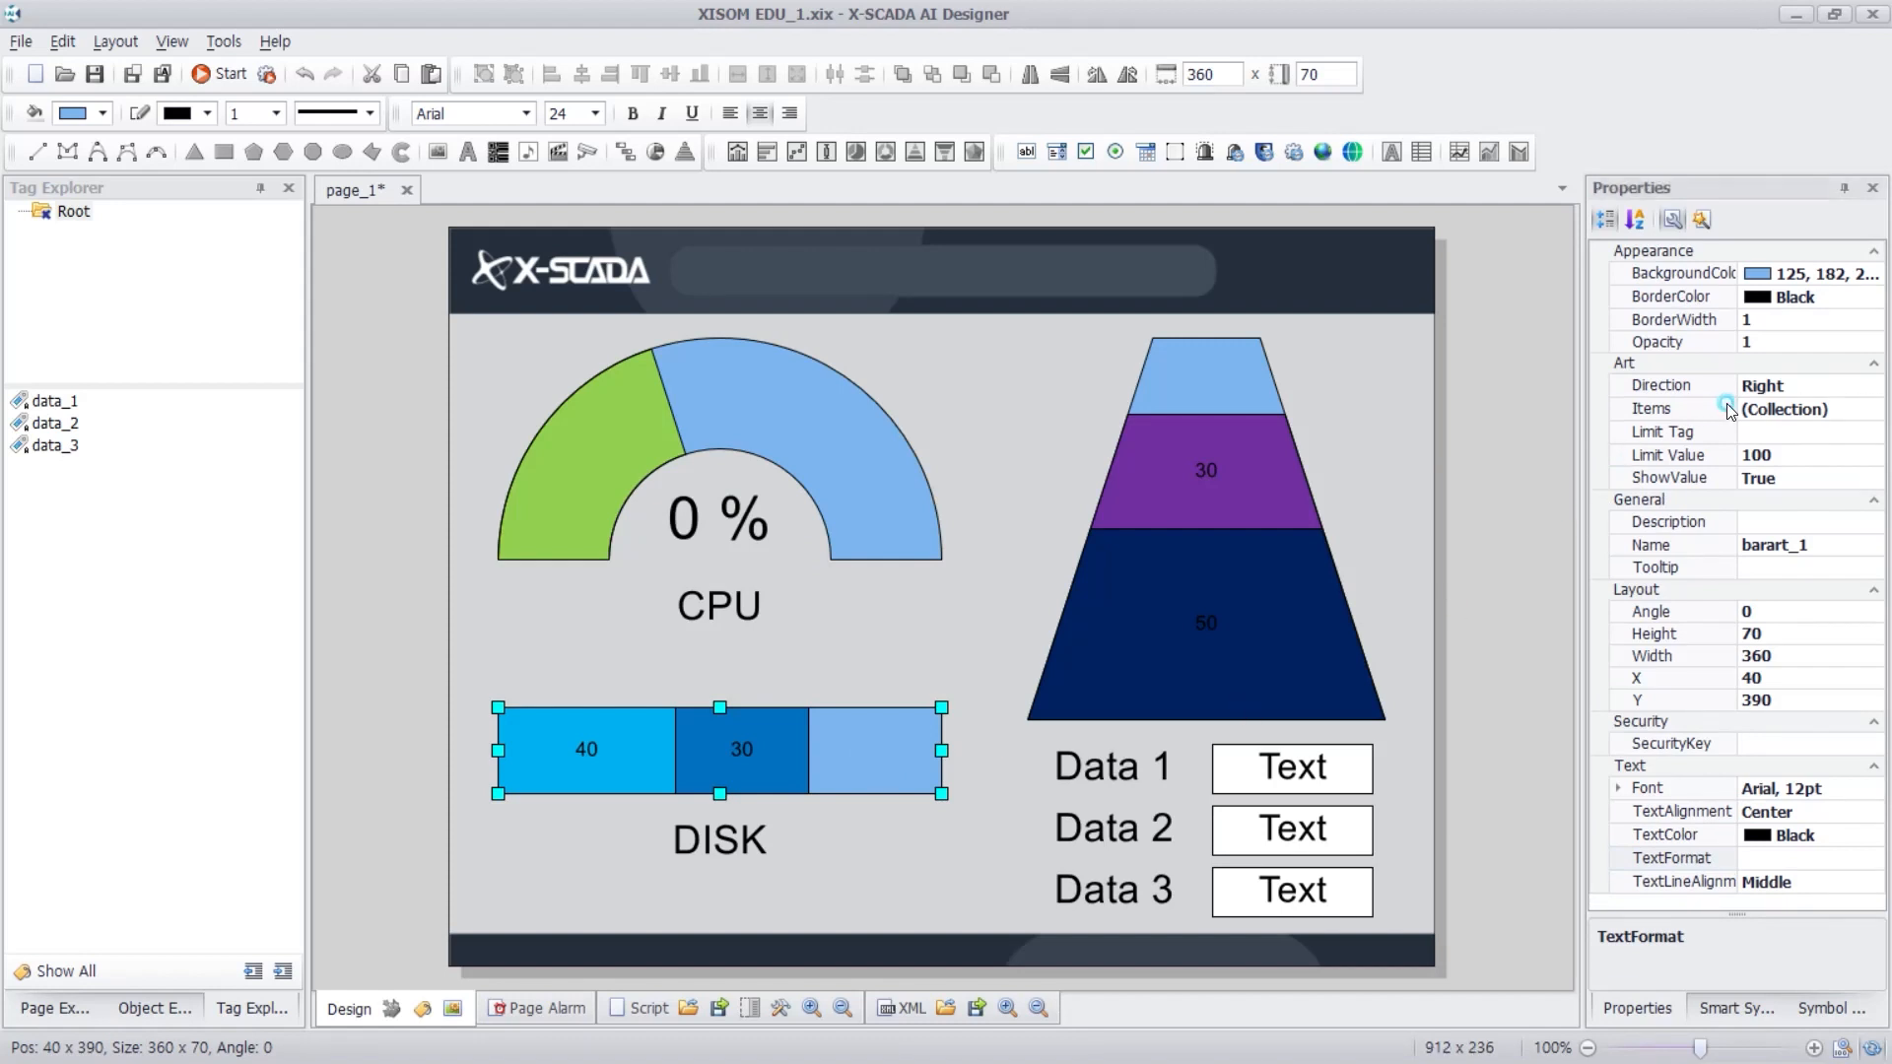
pyautogui.click(1870, 410)
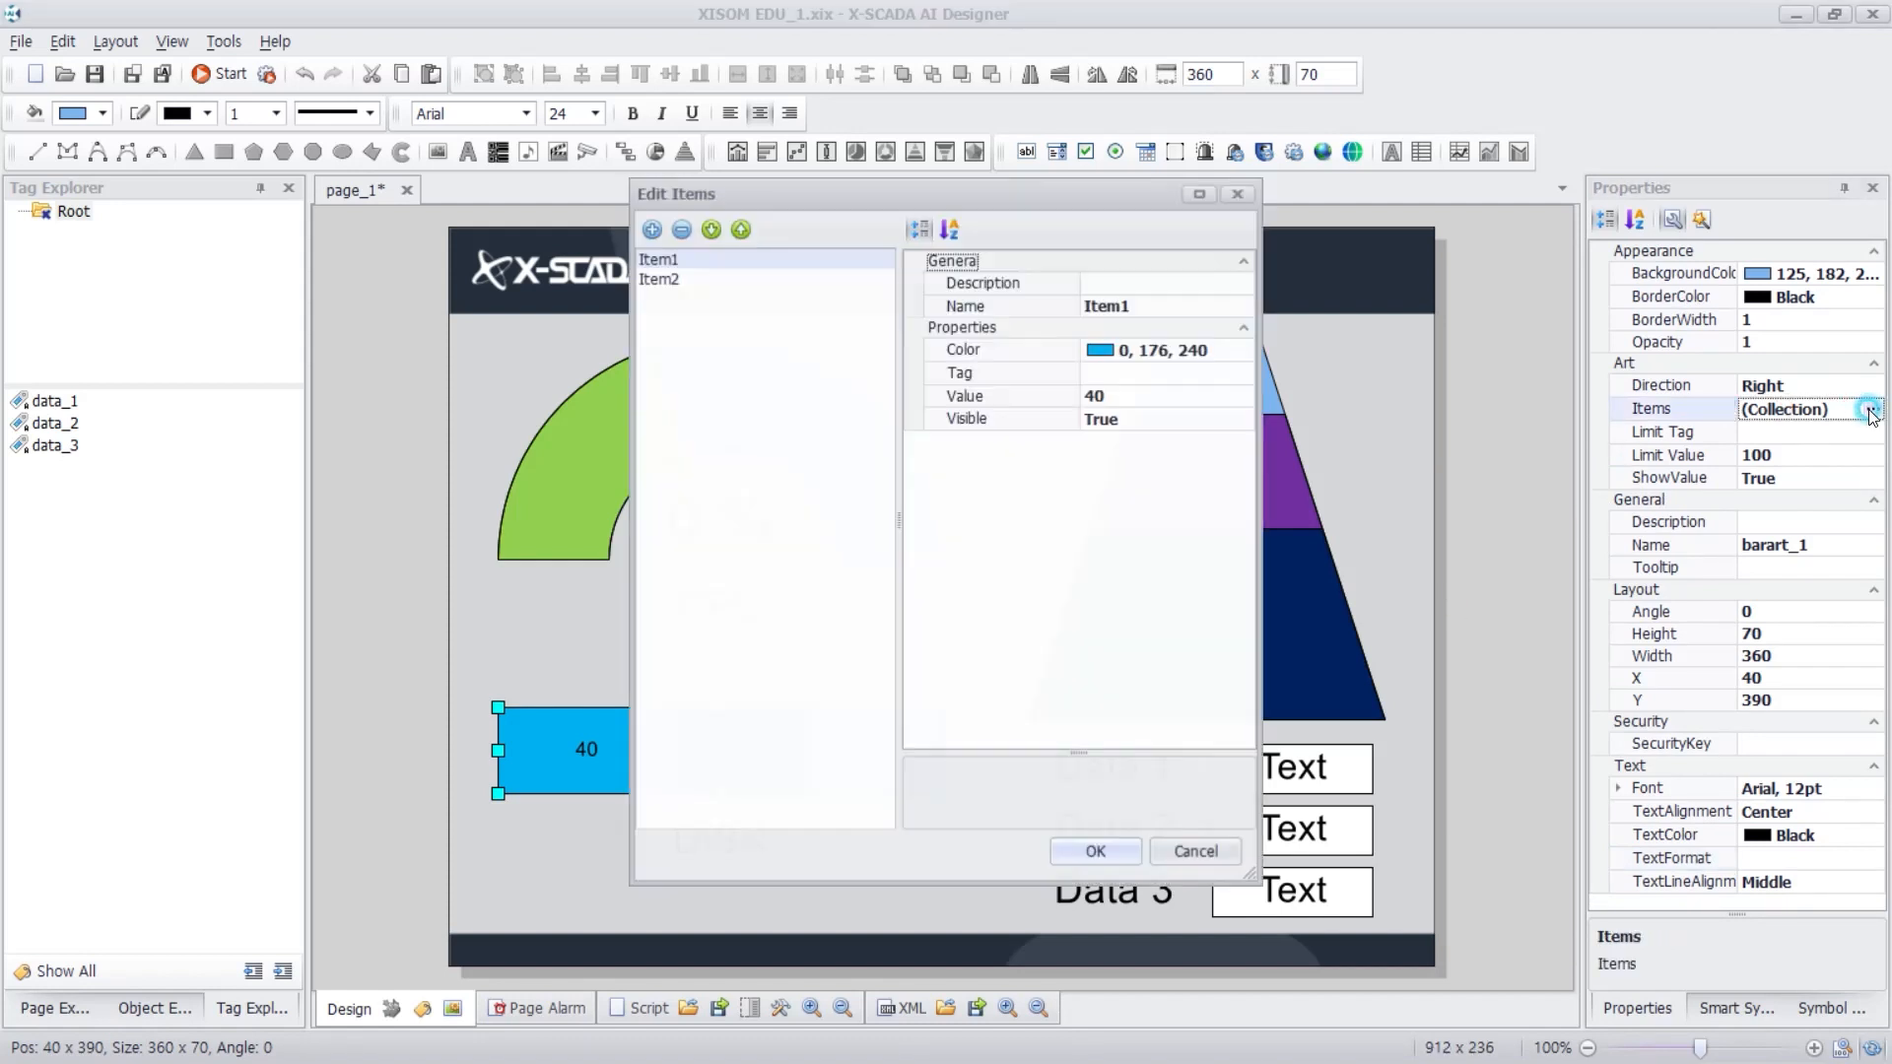
pyautogui.click(713, 279)
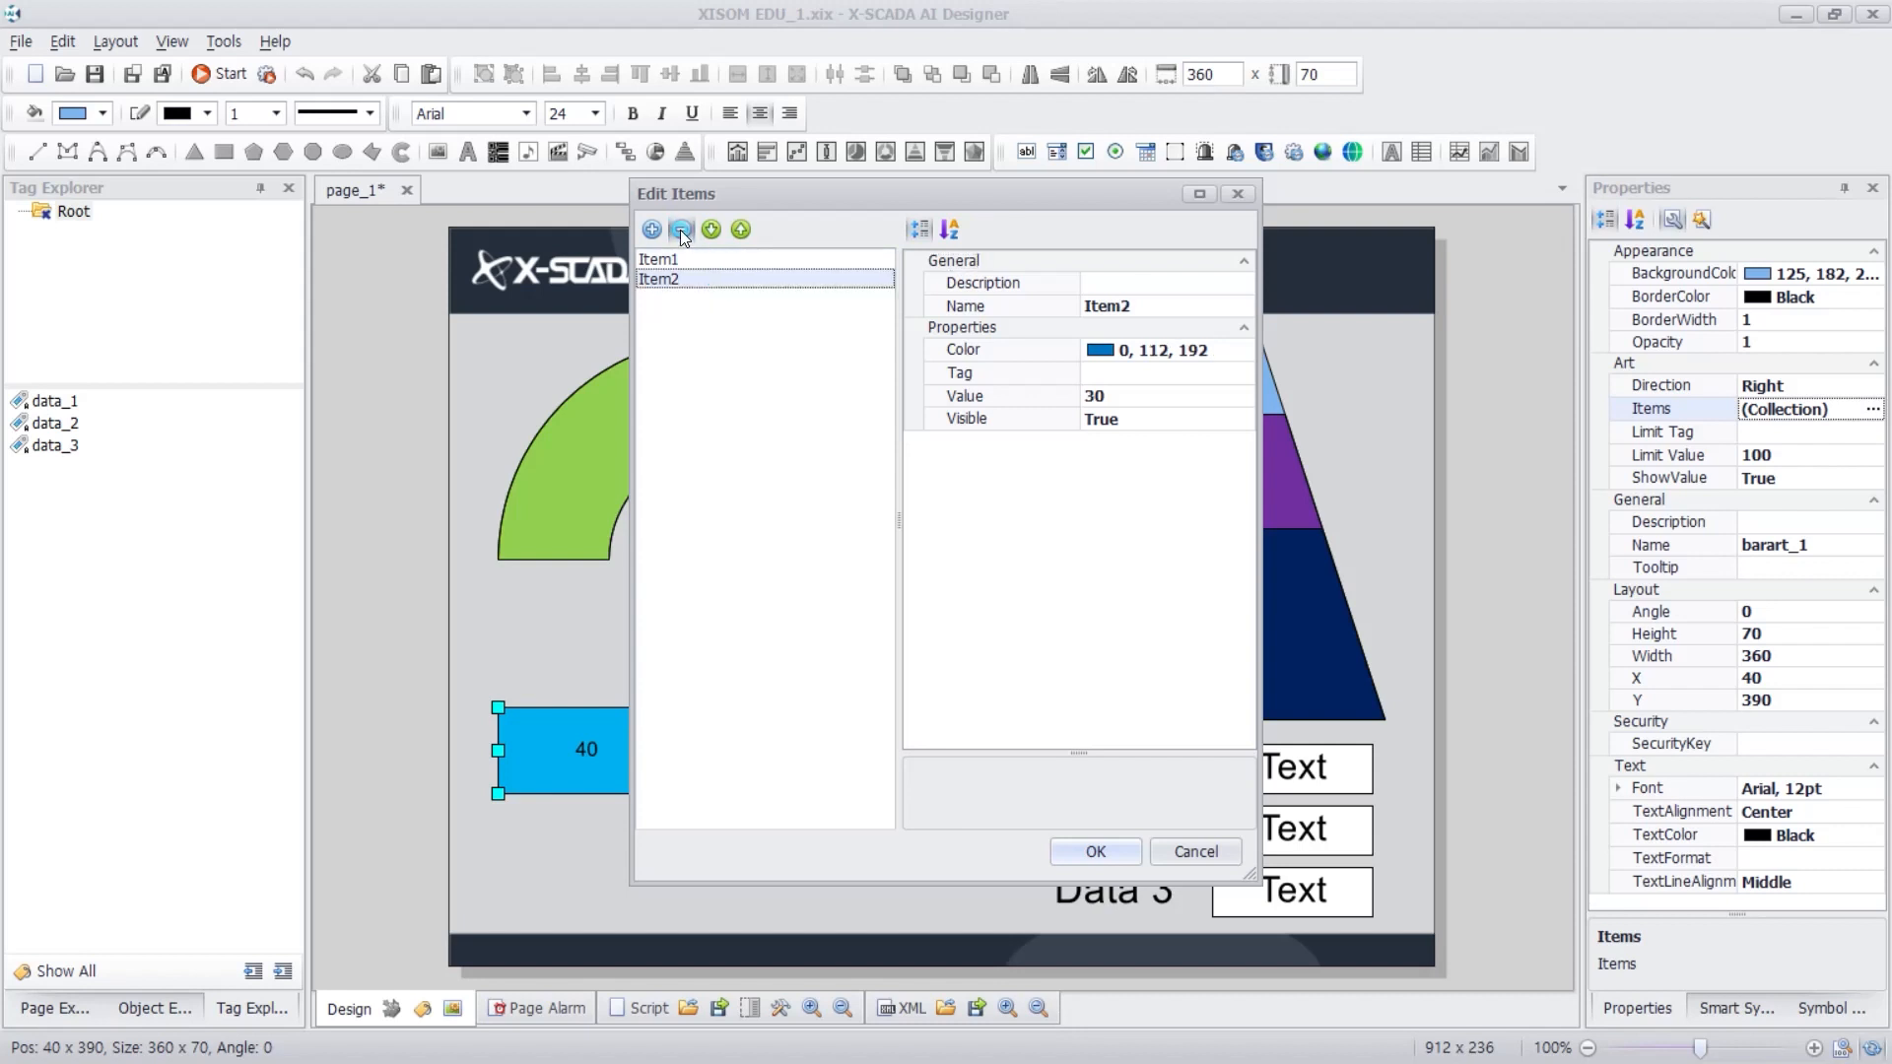
pyautogui.click(680, 228)
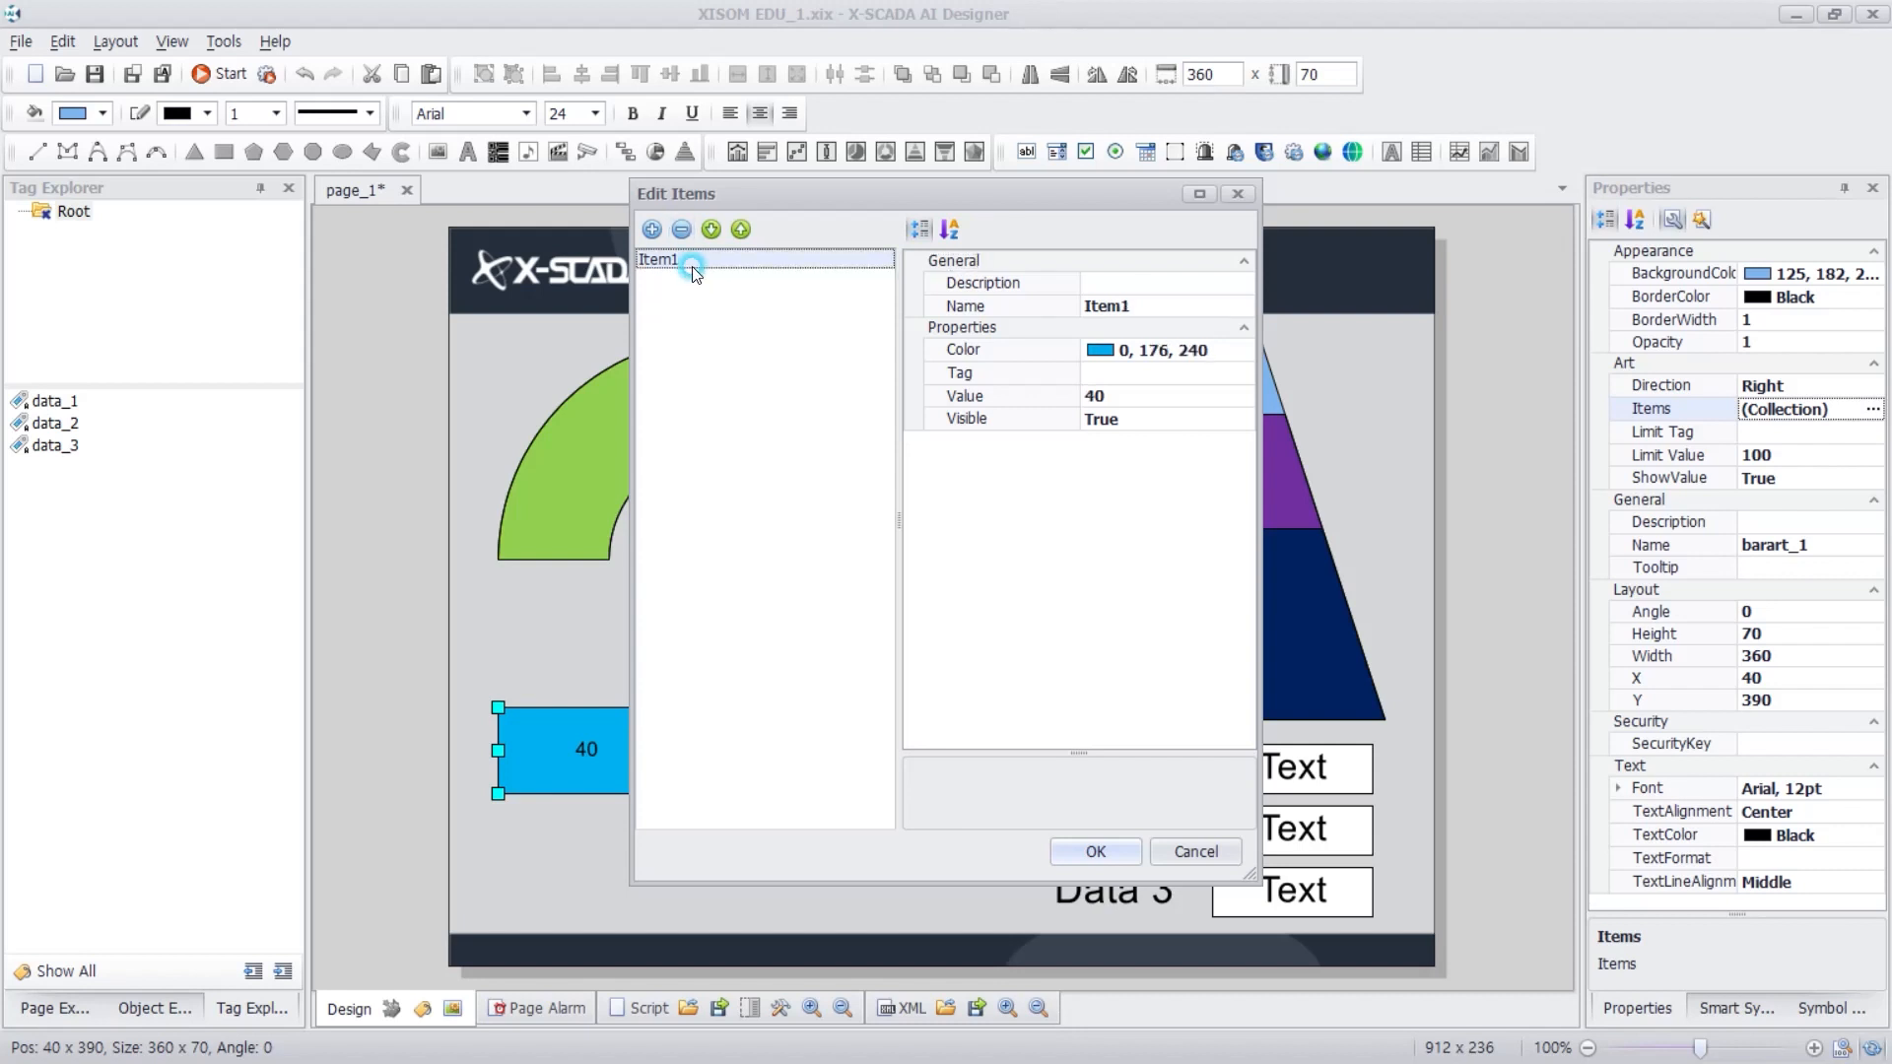
# - Bind Item1 of the DISK bar chart to the UsedUsage tag under _System, Resources, Disk and apply the item changes
pyautogui.click(1036, 377)
pyautogui.click(1239, 379)
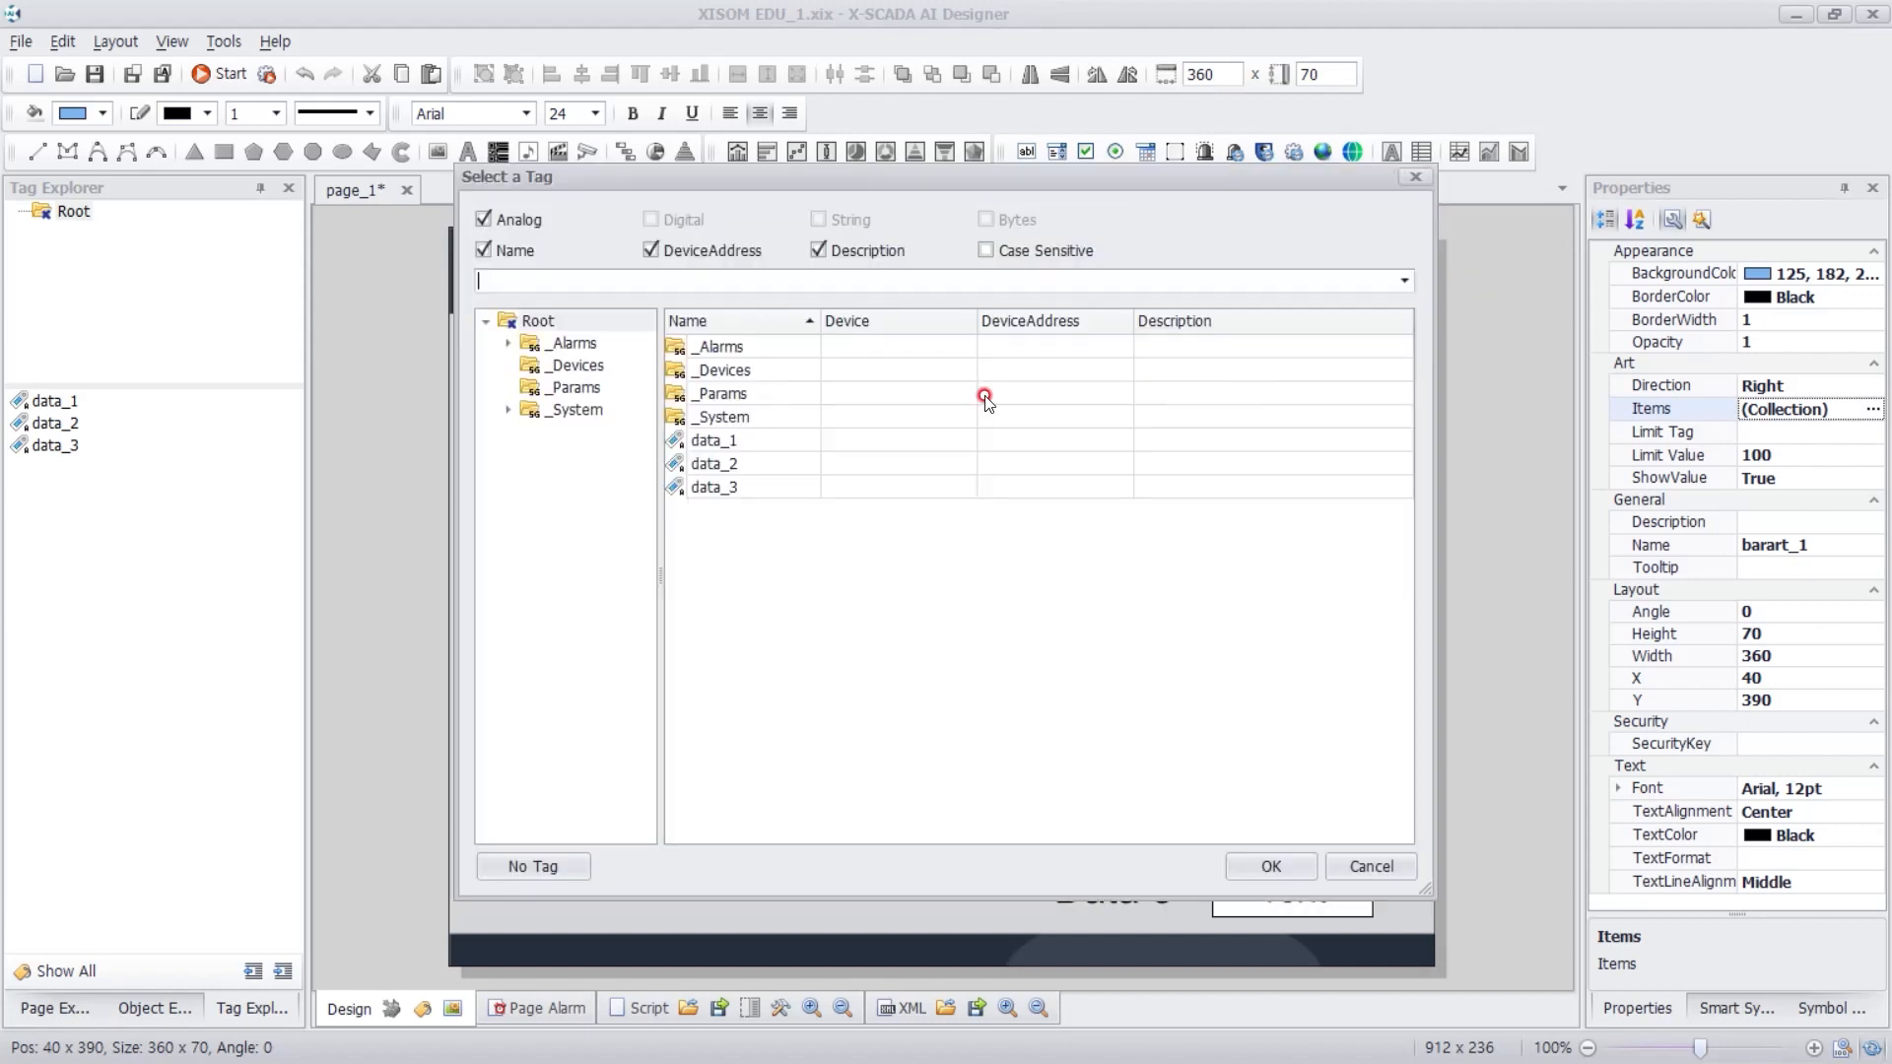
pyautogui.doubleClick(734, 417)
pyautogui.click(864, 397)
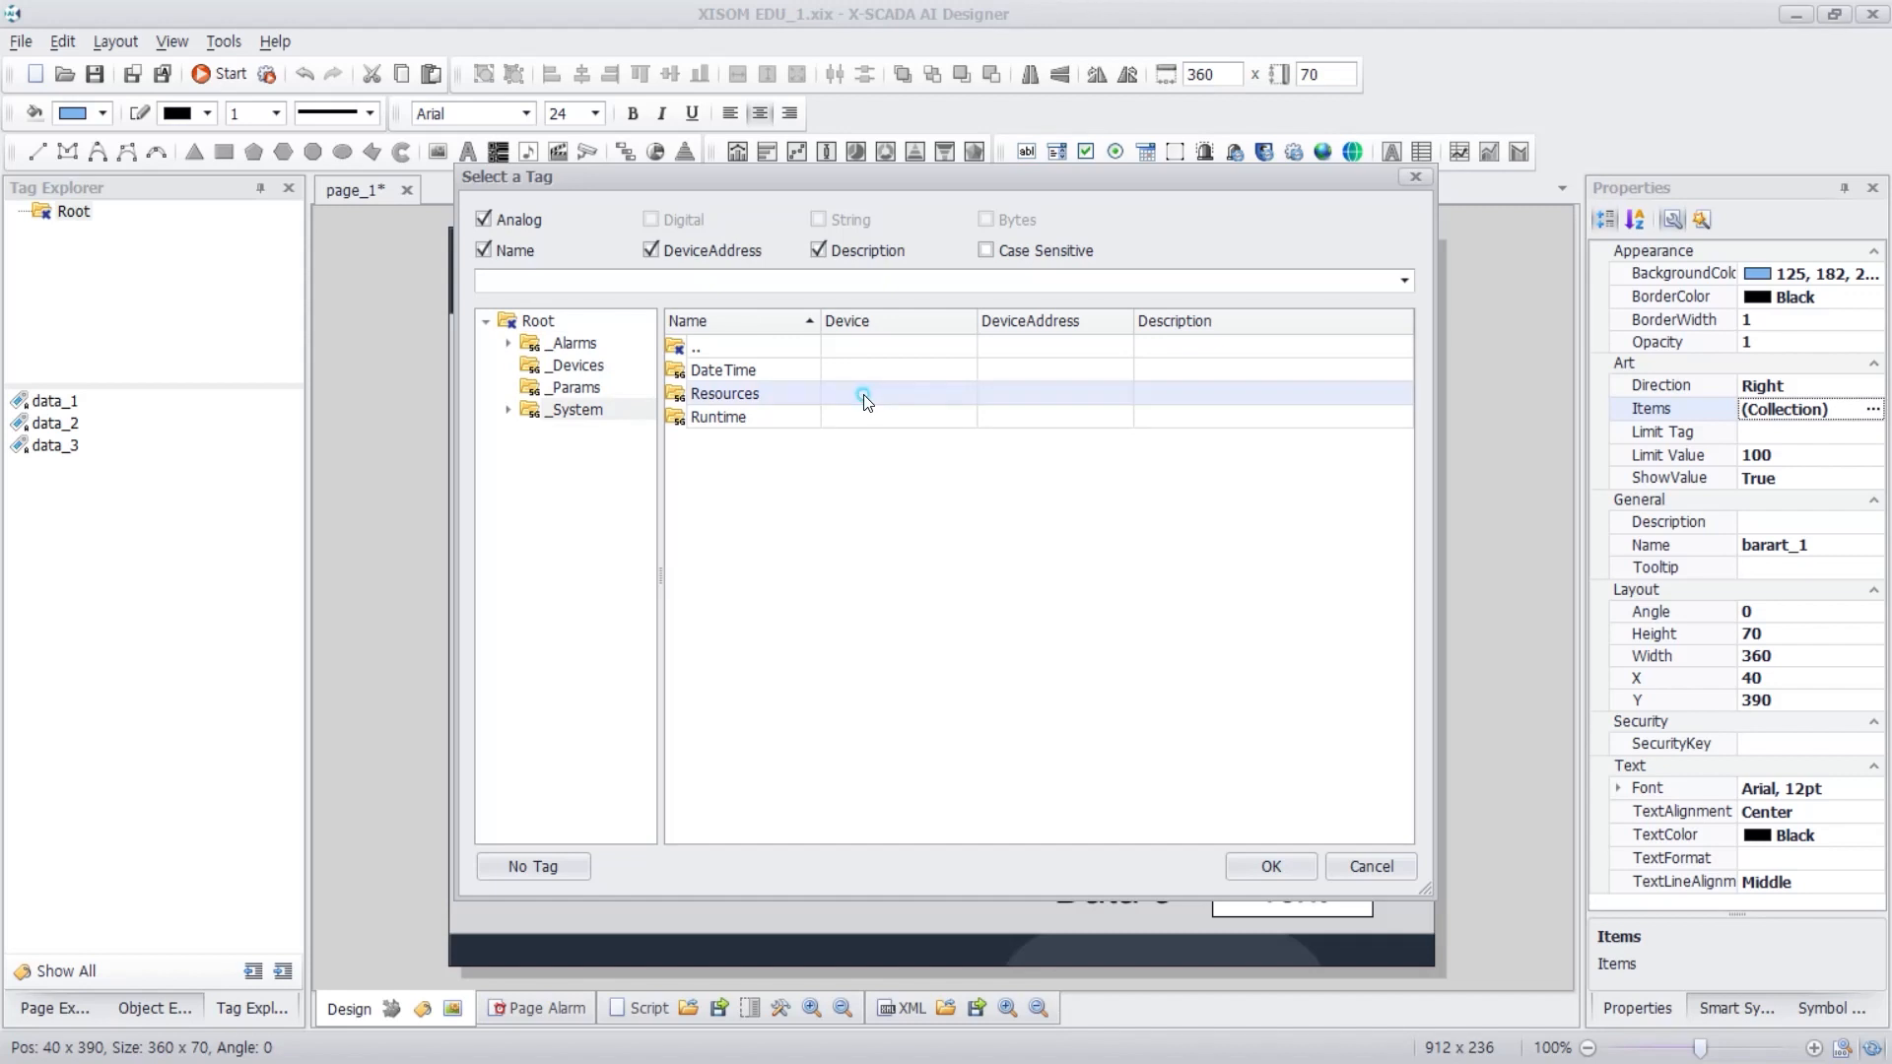
pyautogui.doubleClick(863, 397)
pyautogui.doubleClick(863, 394)
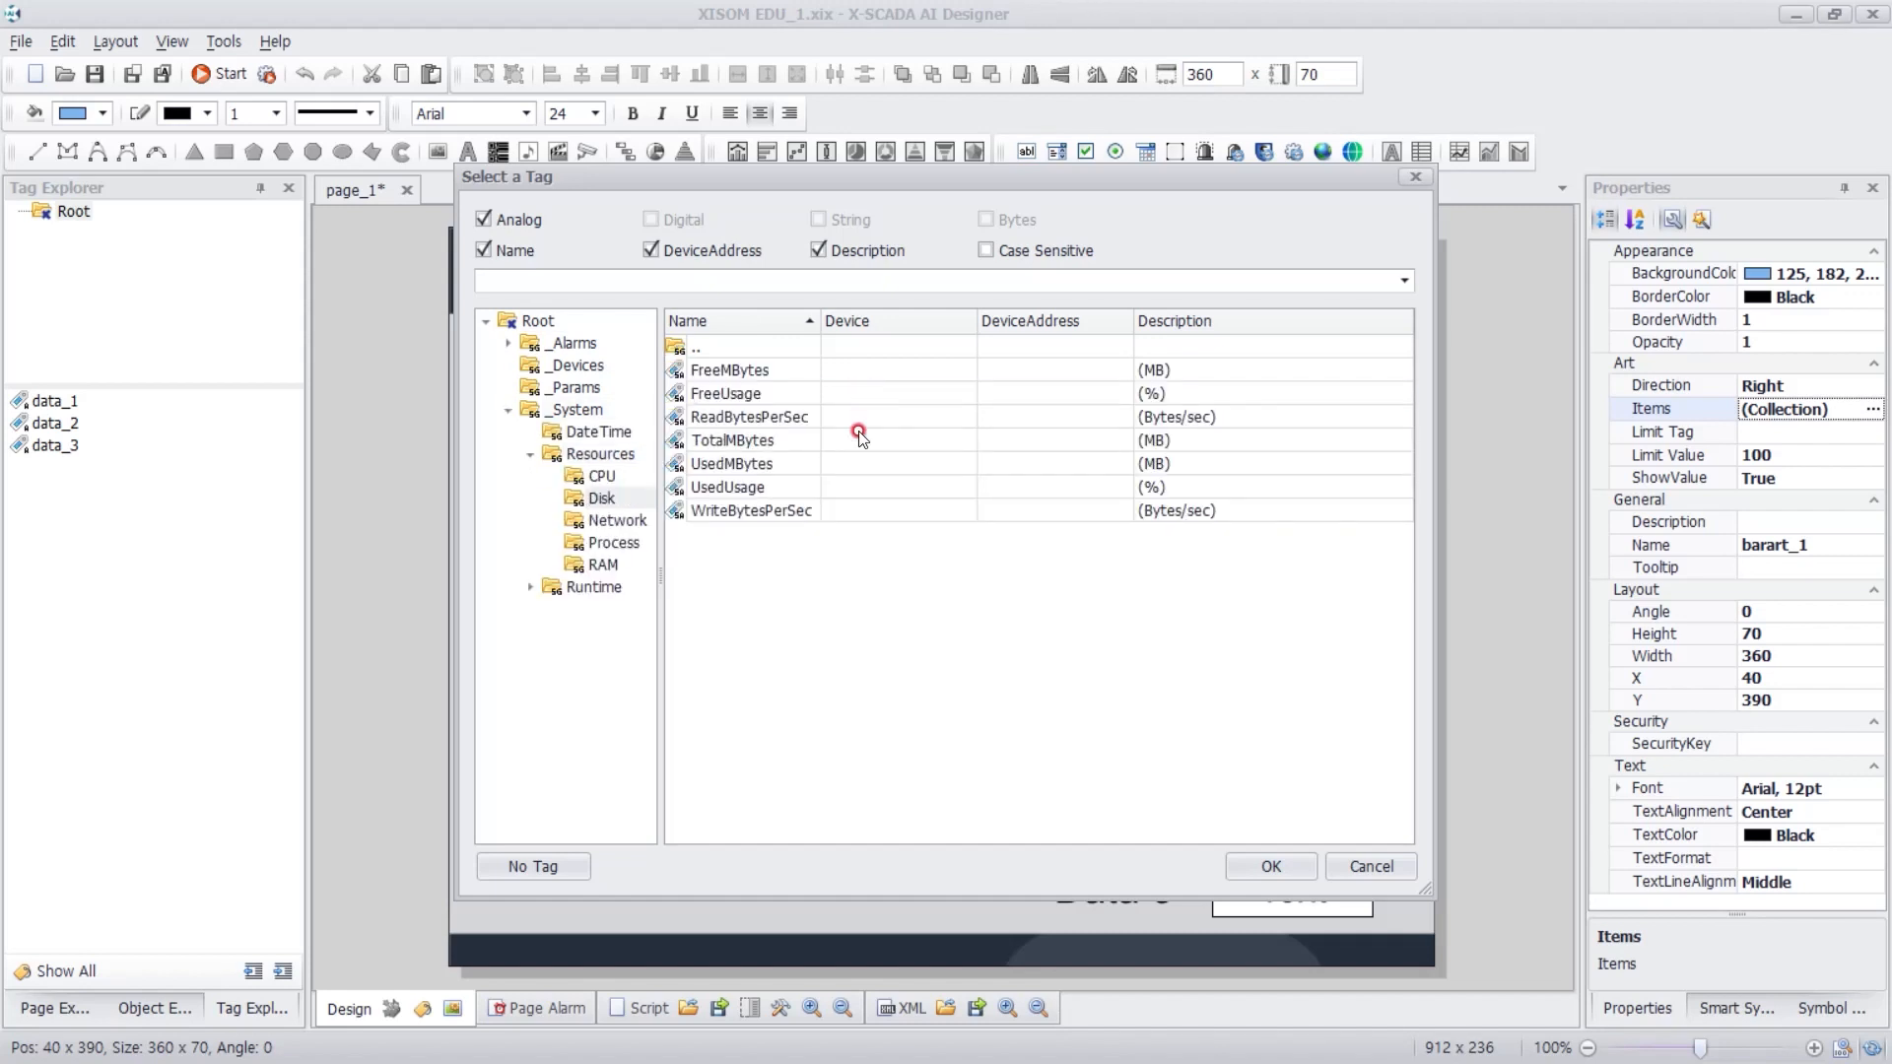
pyautogui.click(899, 490)
pyautogui.click(1275, 869)
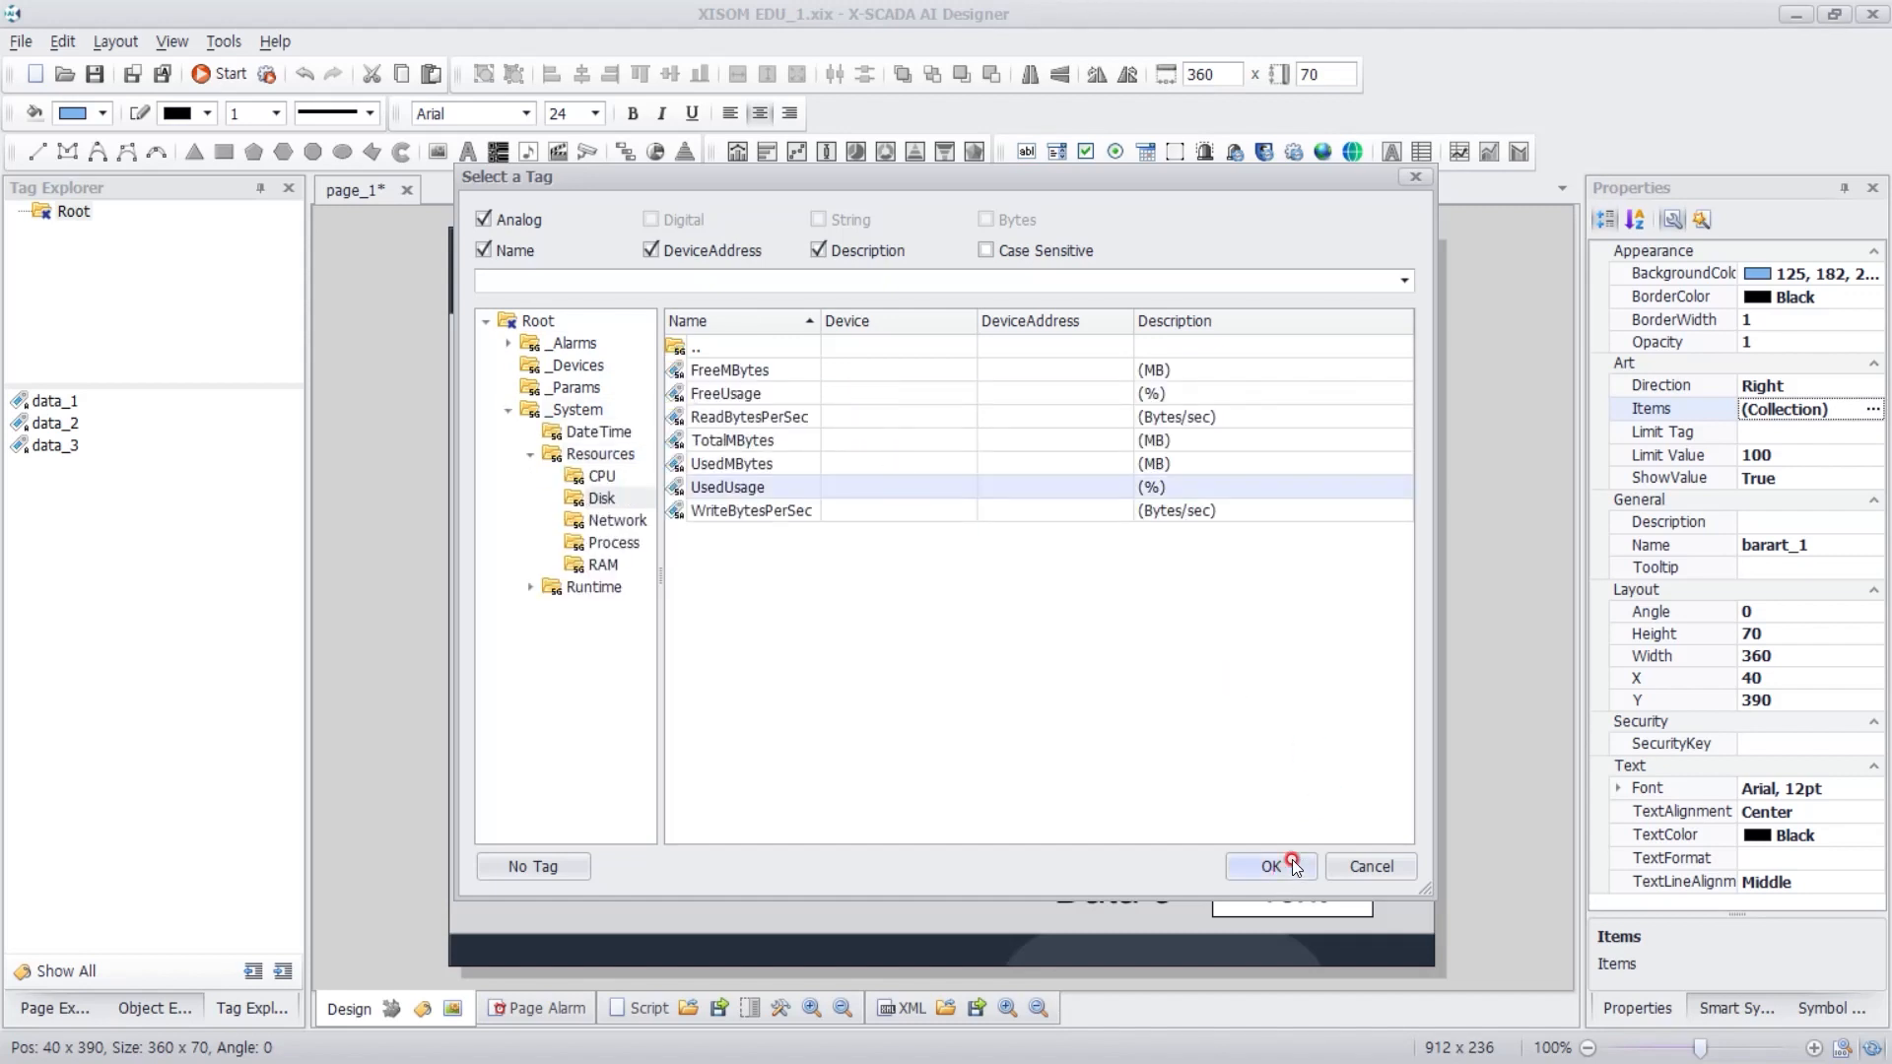
pyautogui.click(1112, 850)
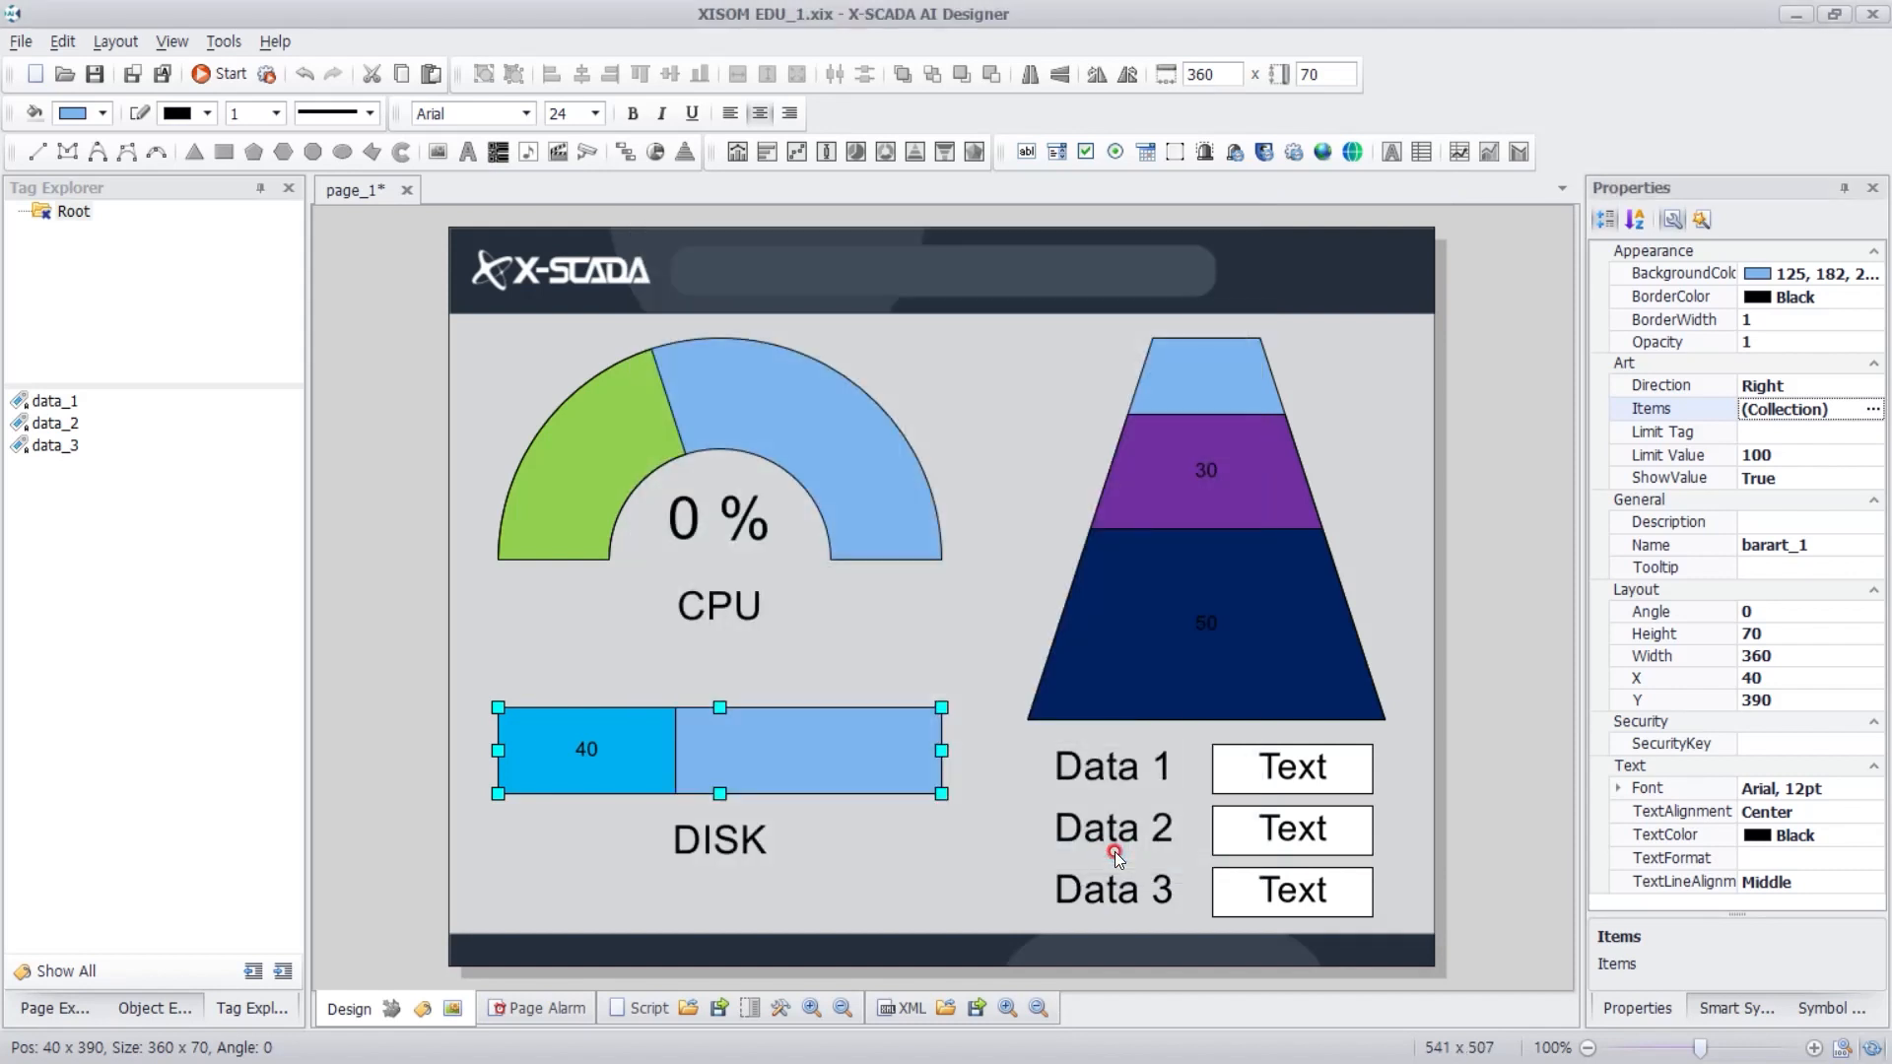
# - Add a third item to the items collection of the pyramid chart
pyautogui.click(1300, 583)
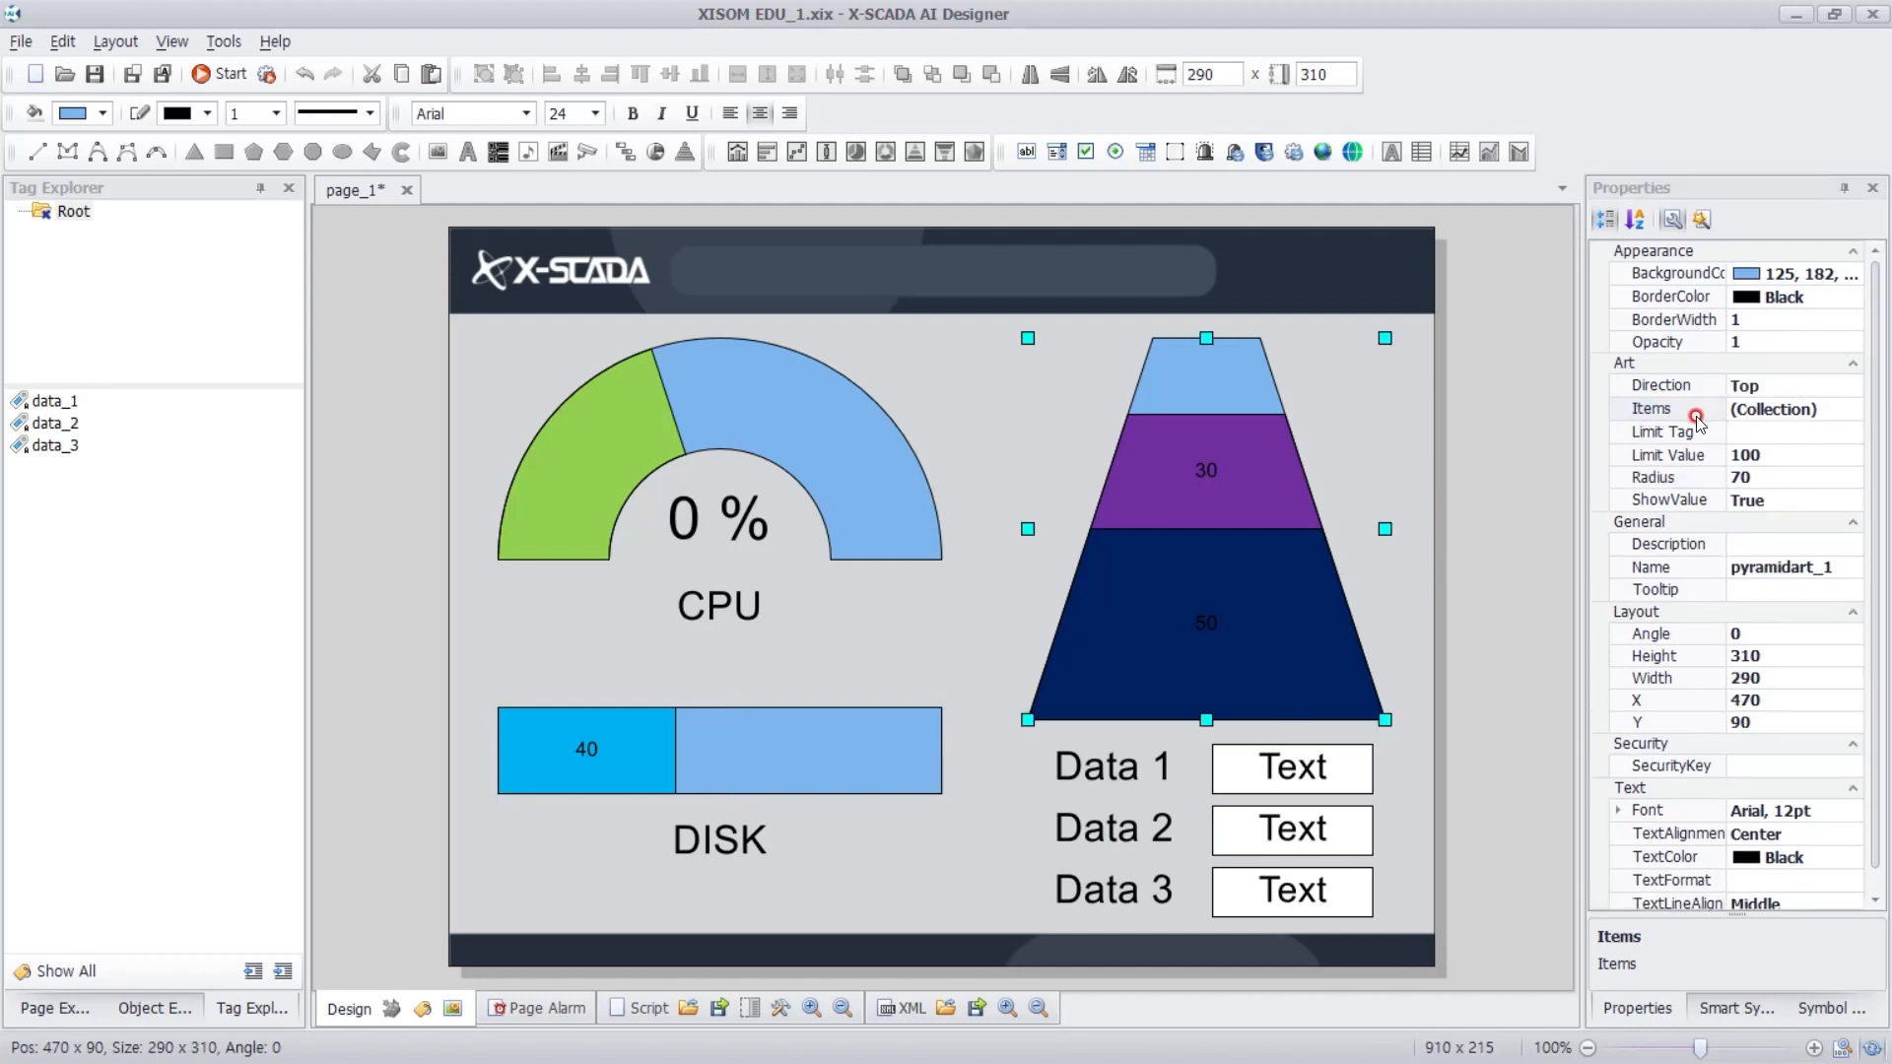
pyautogui.click(1855, 409)
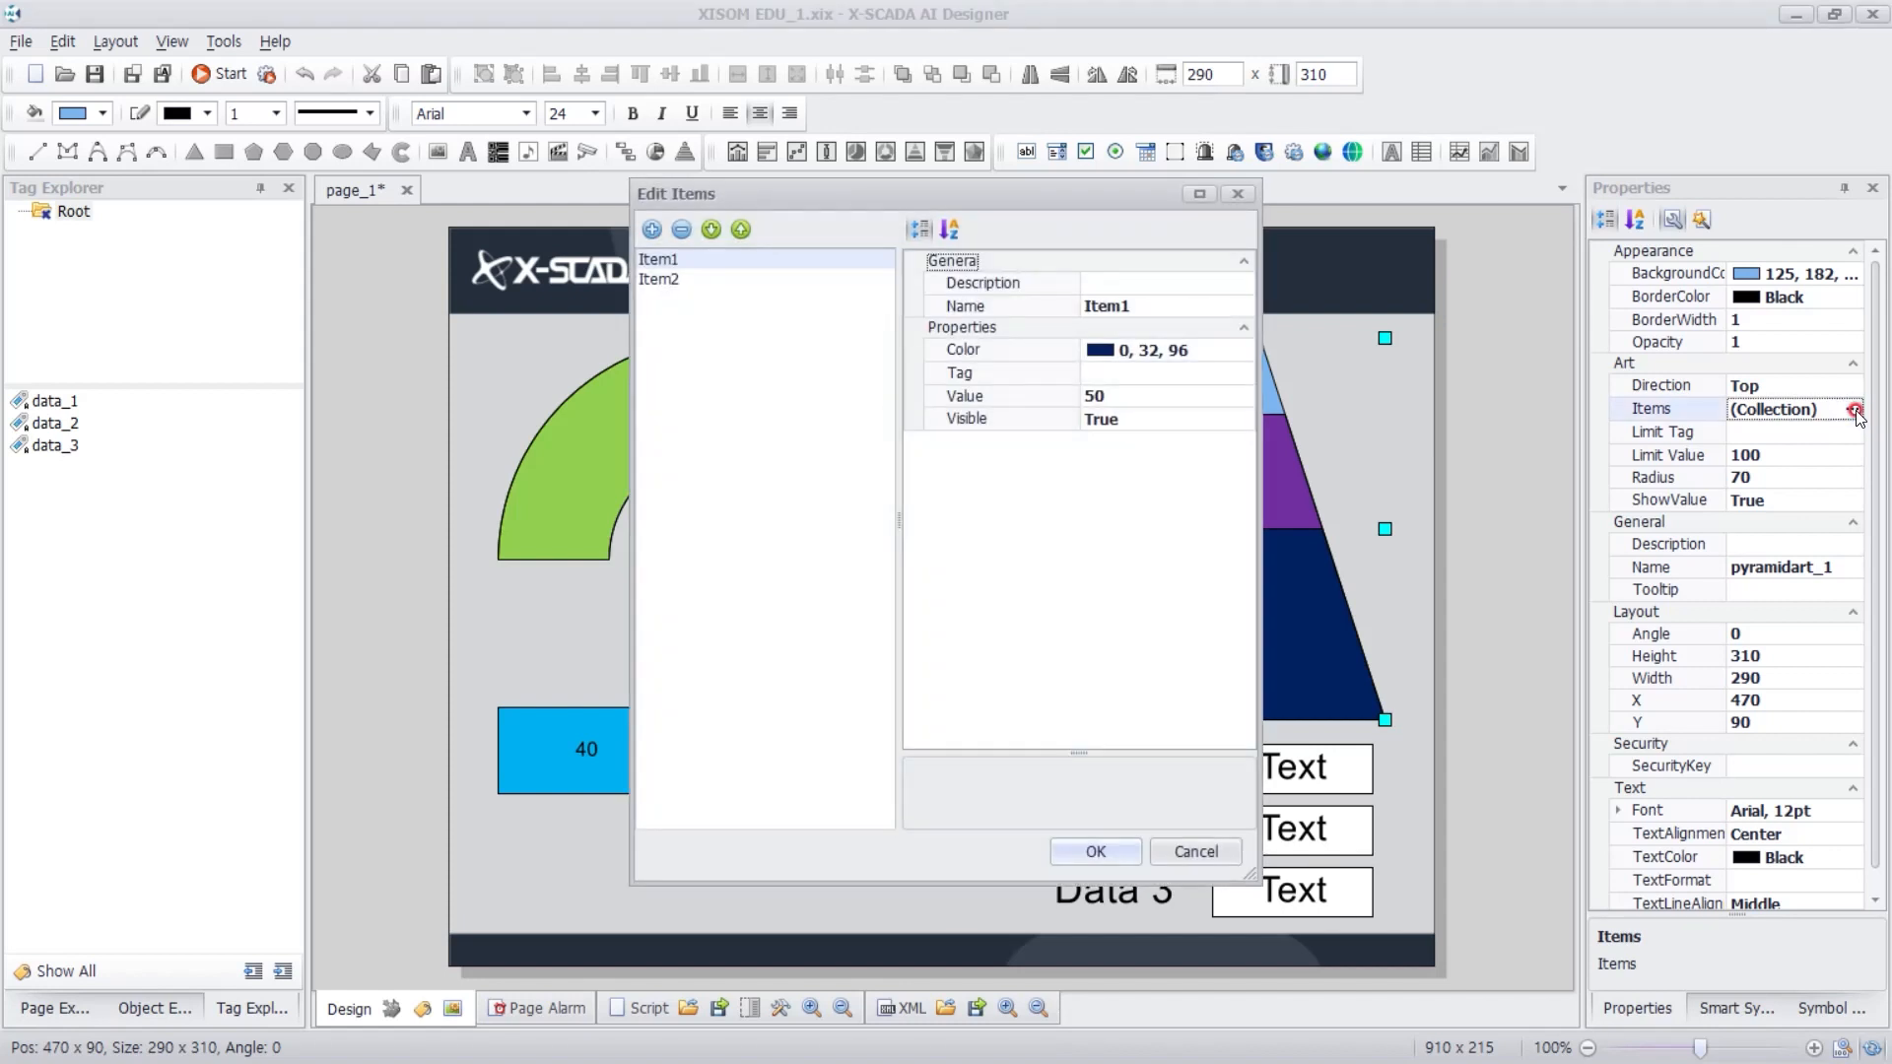
pyautogui.click(651, 231)
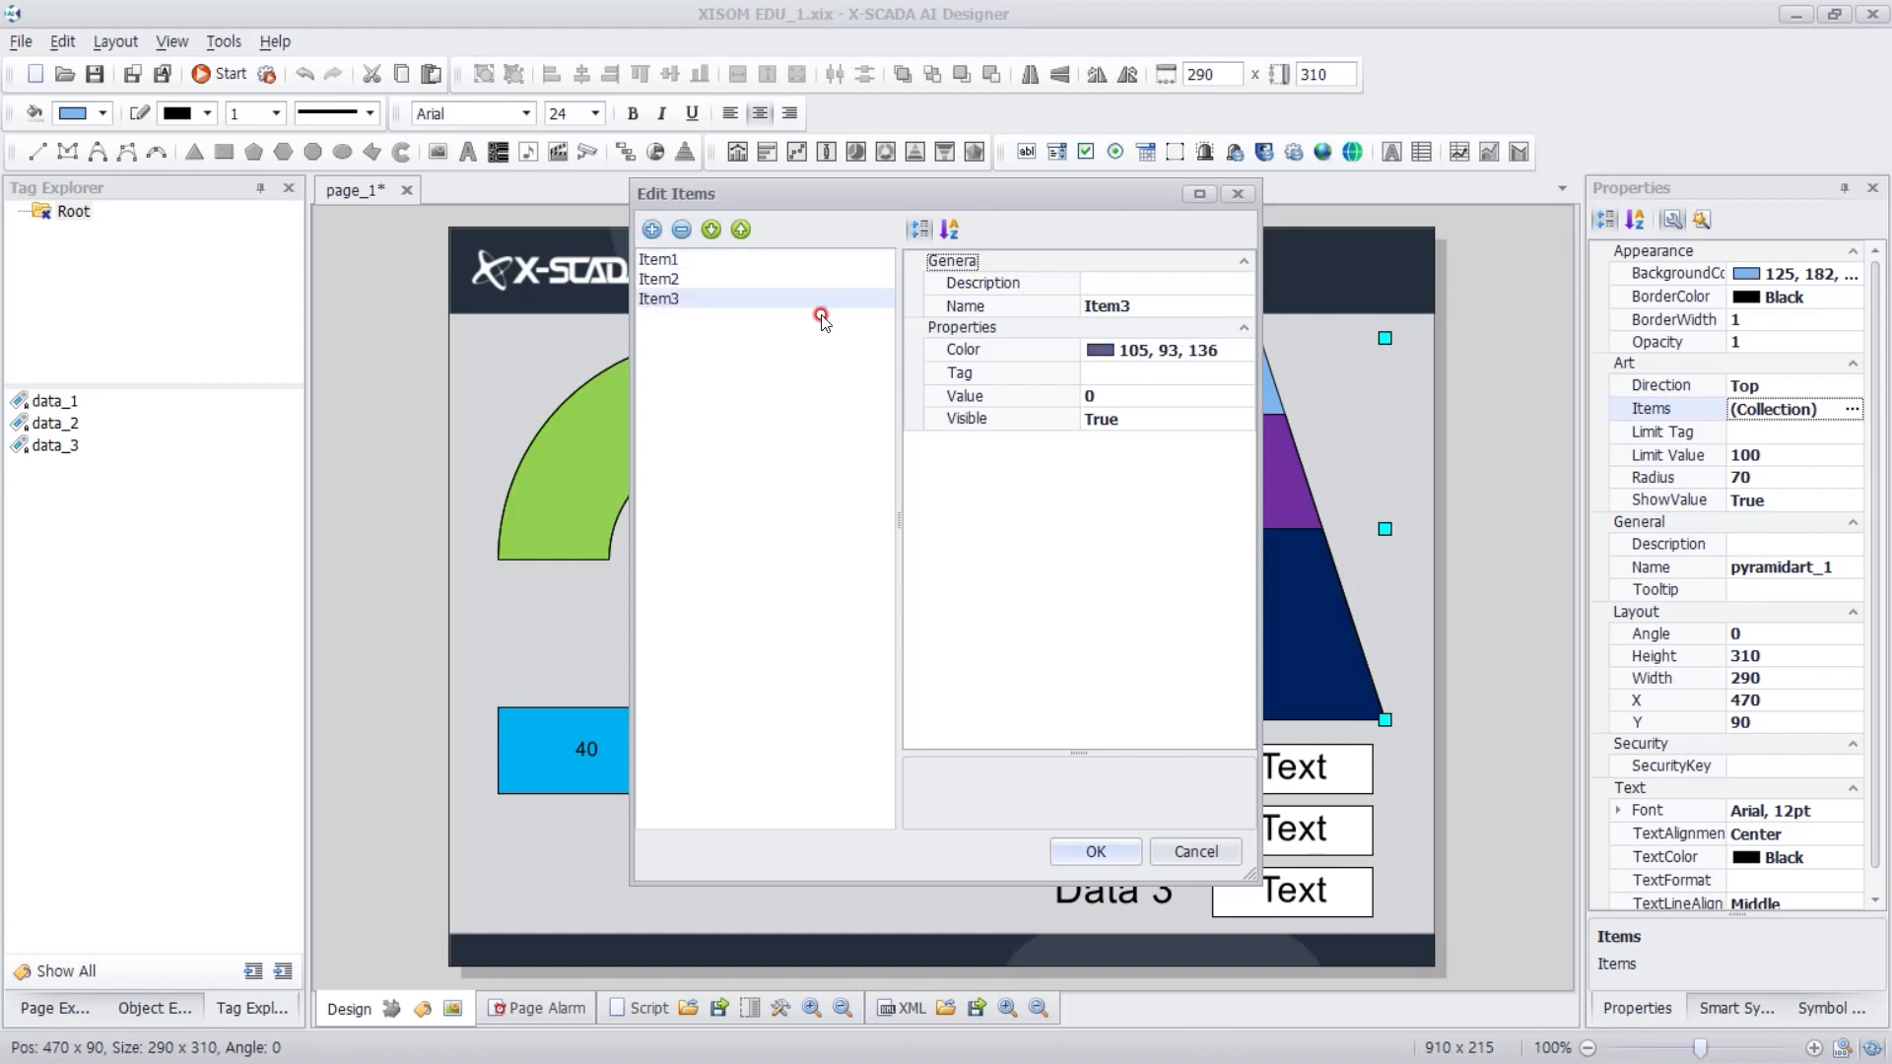
# - Bind Item1 of the pyramid chart to the data_1 tag
pyautogui.click(847, 264)
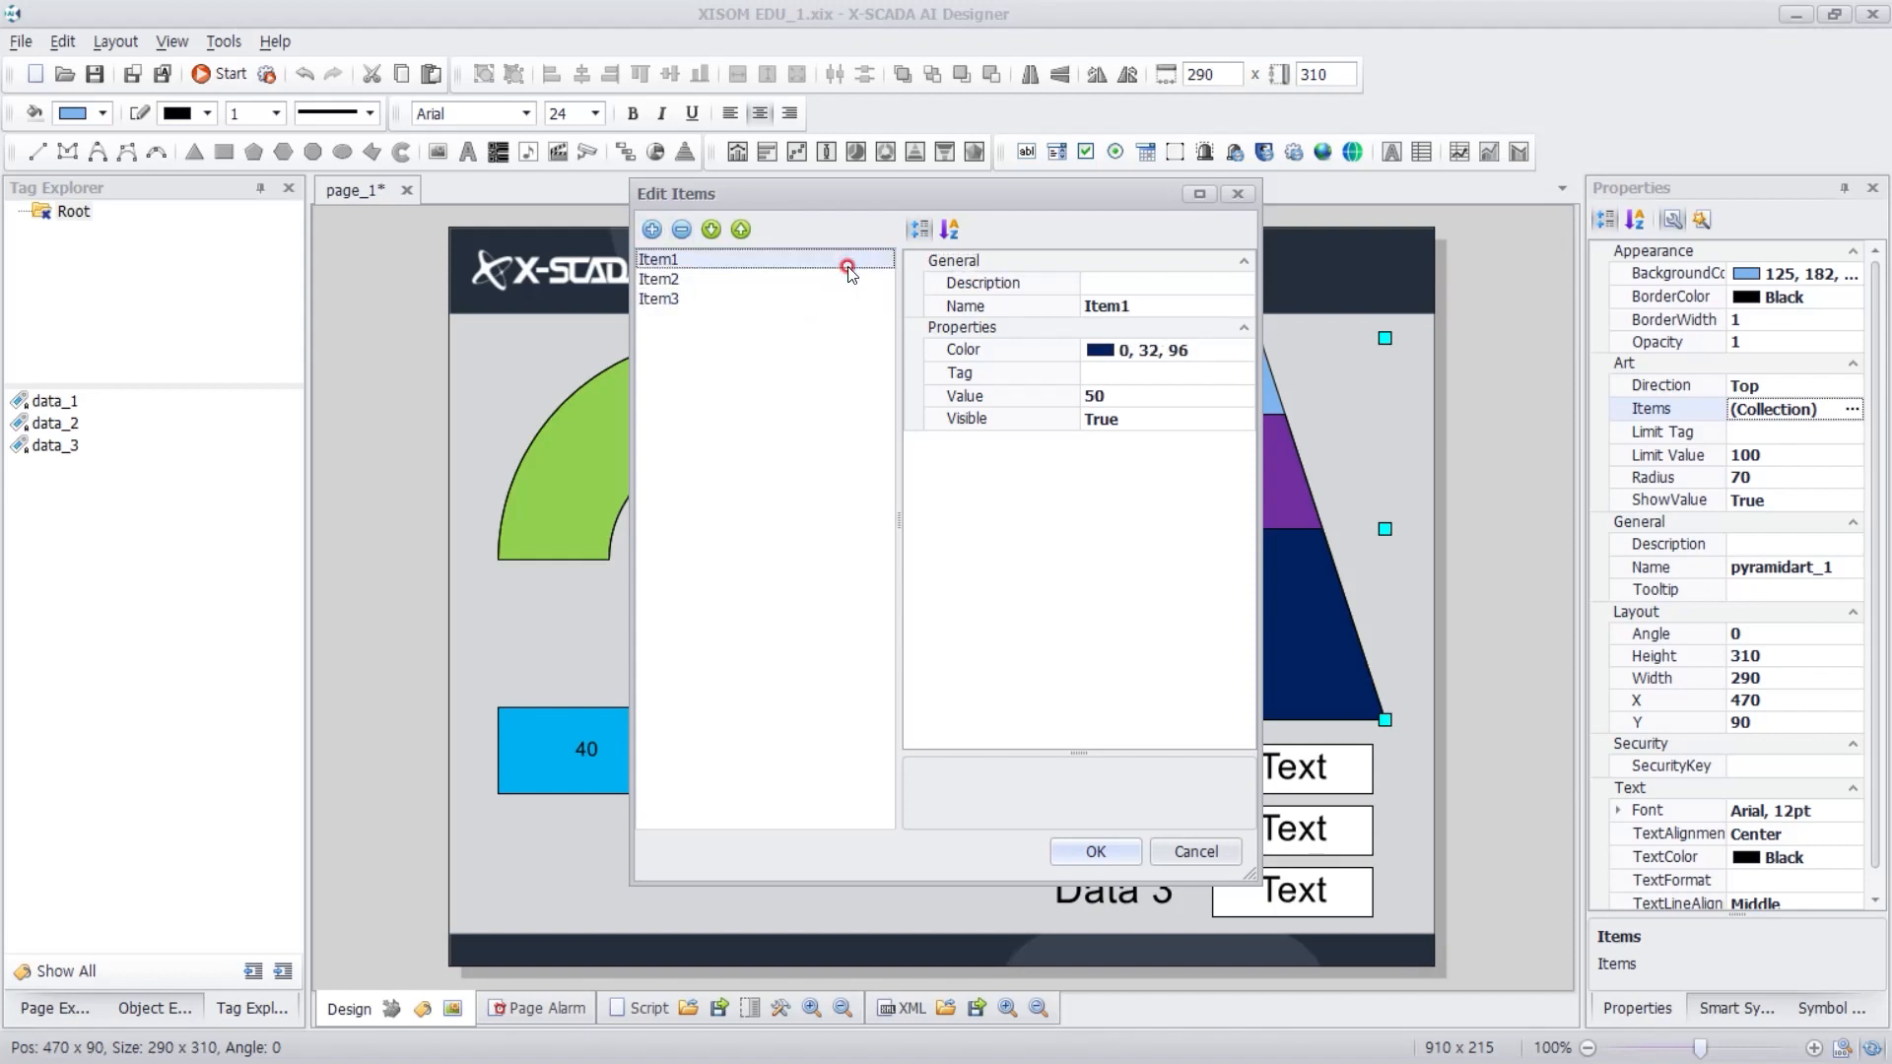
pyautogui.click(1067, 374)
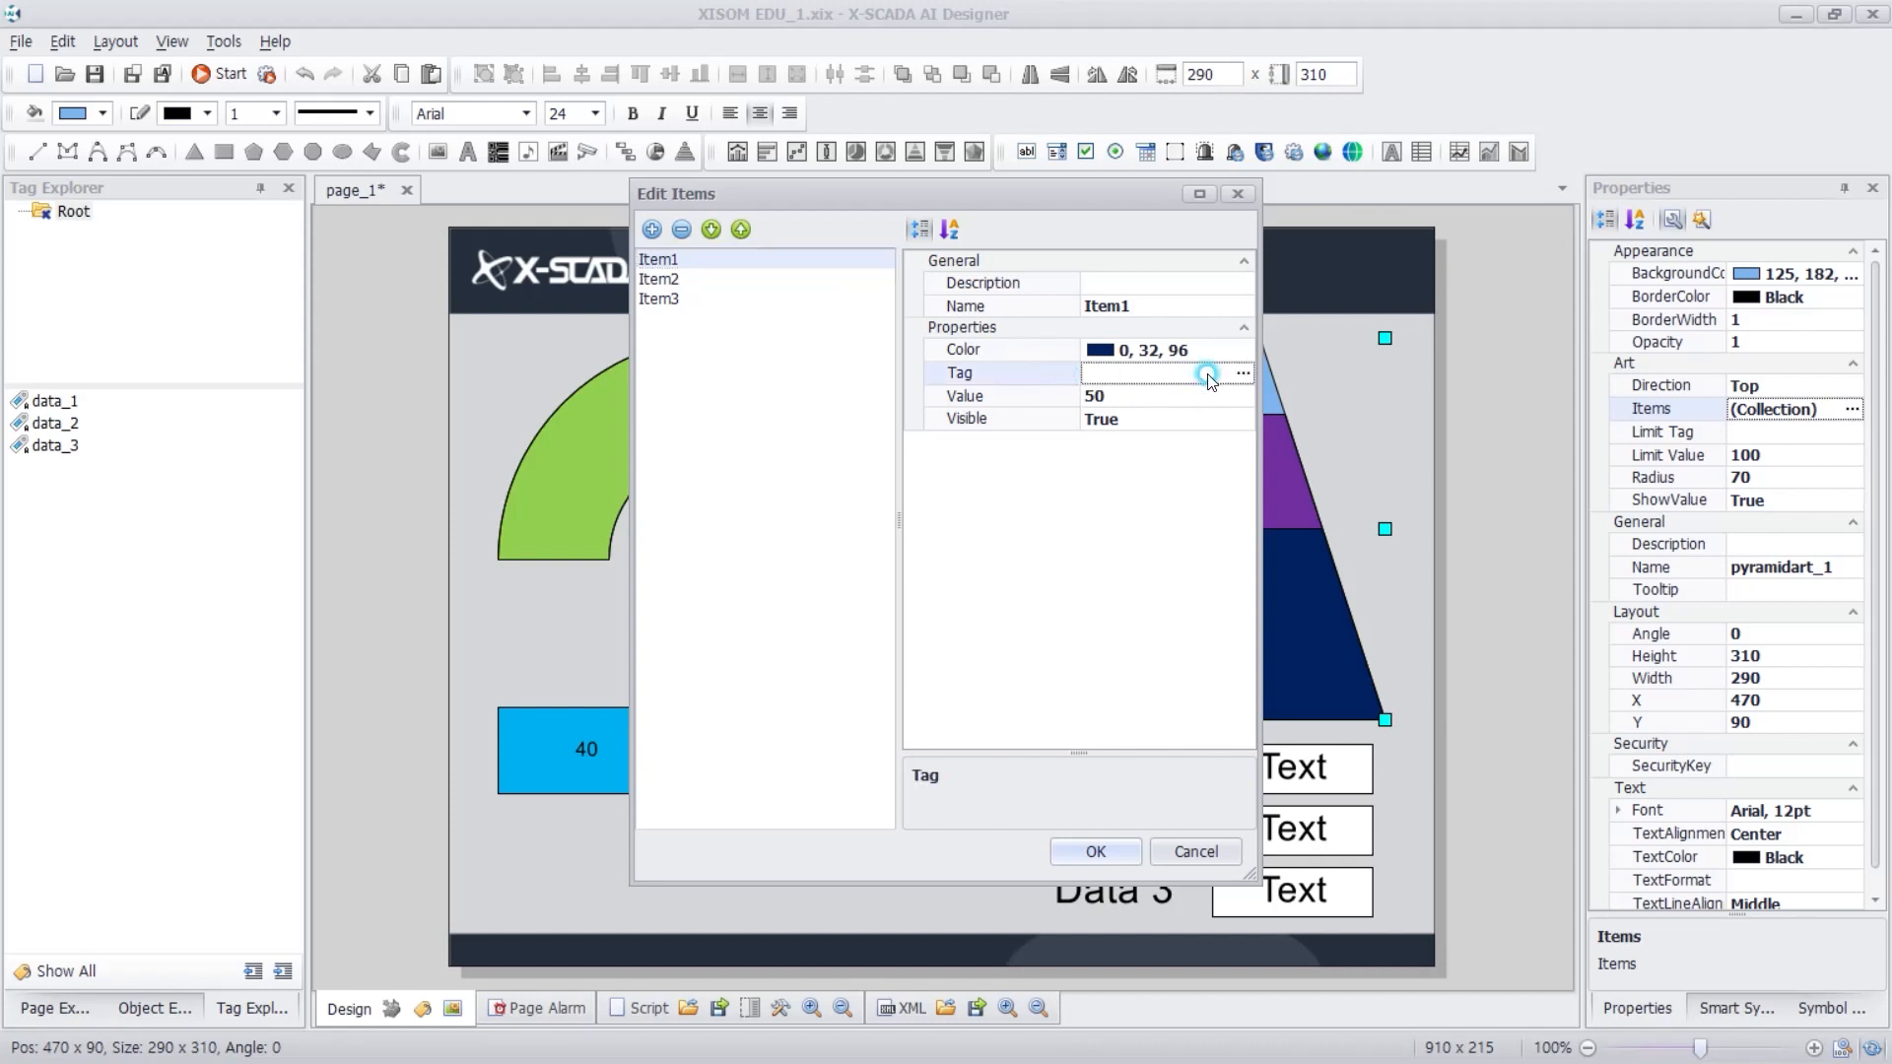
pyautogui.click(1239, 372)
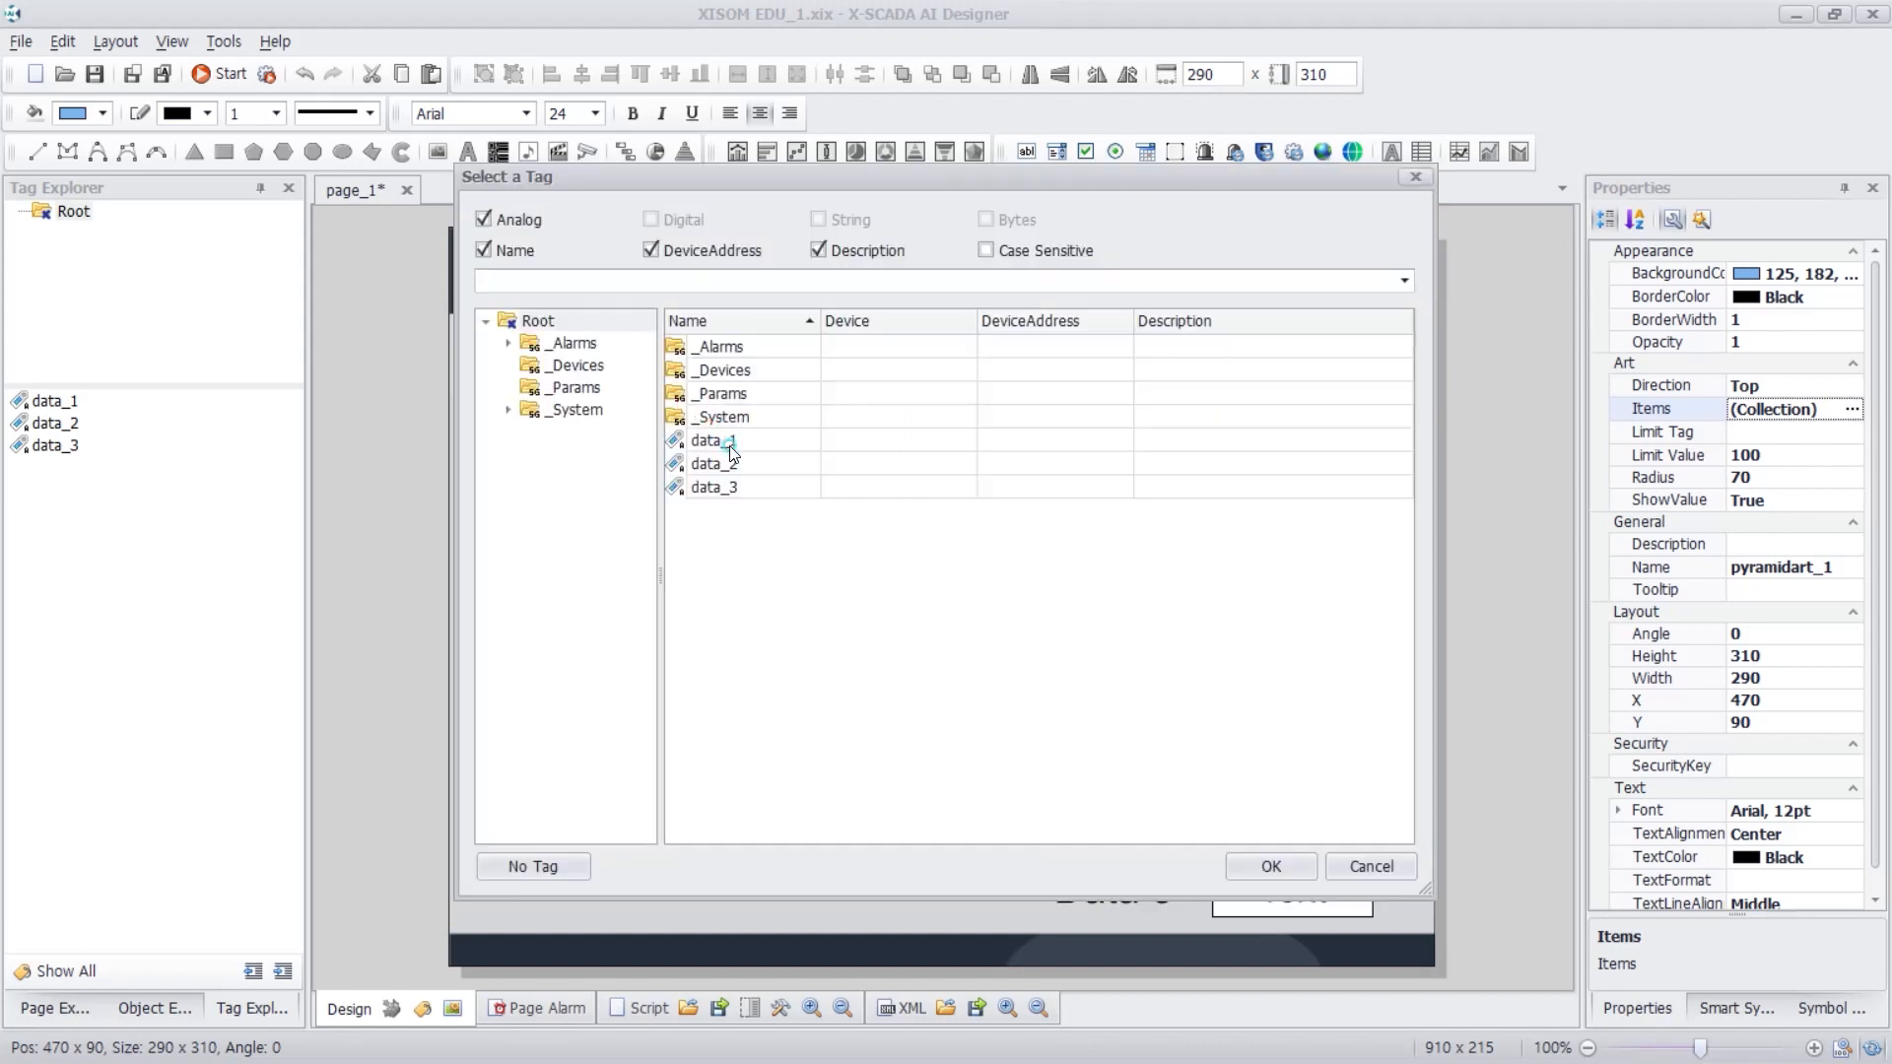
pyautogui.click(729, 444)
pyautogui.click(1273, 867)
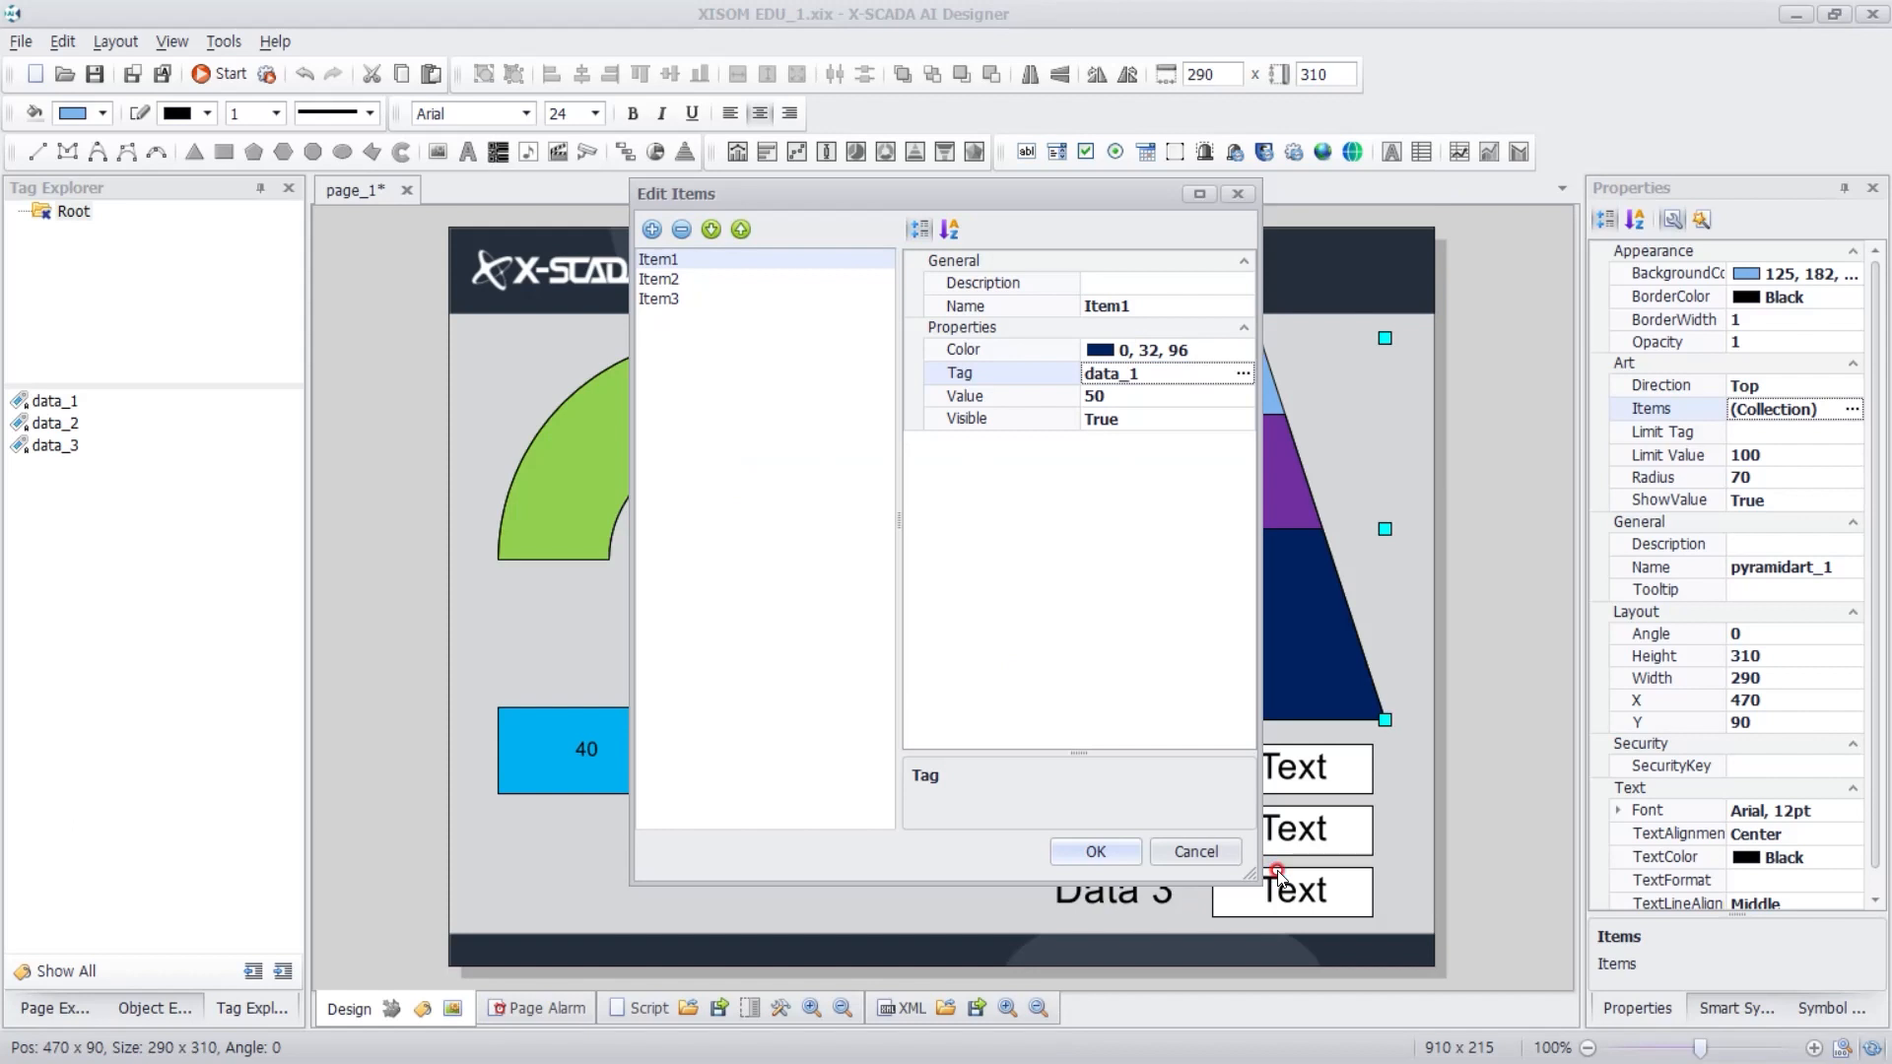
# - Bind Item2 of the pyramid chart to the data_2 tag
pyautogui.click(778, 281)
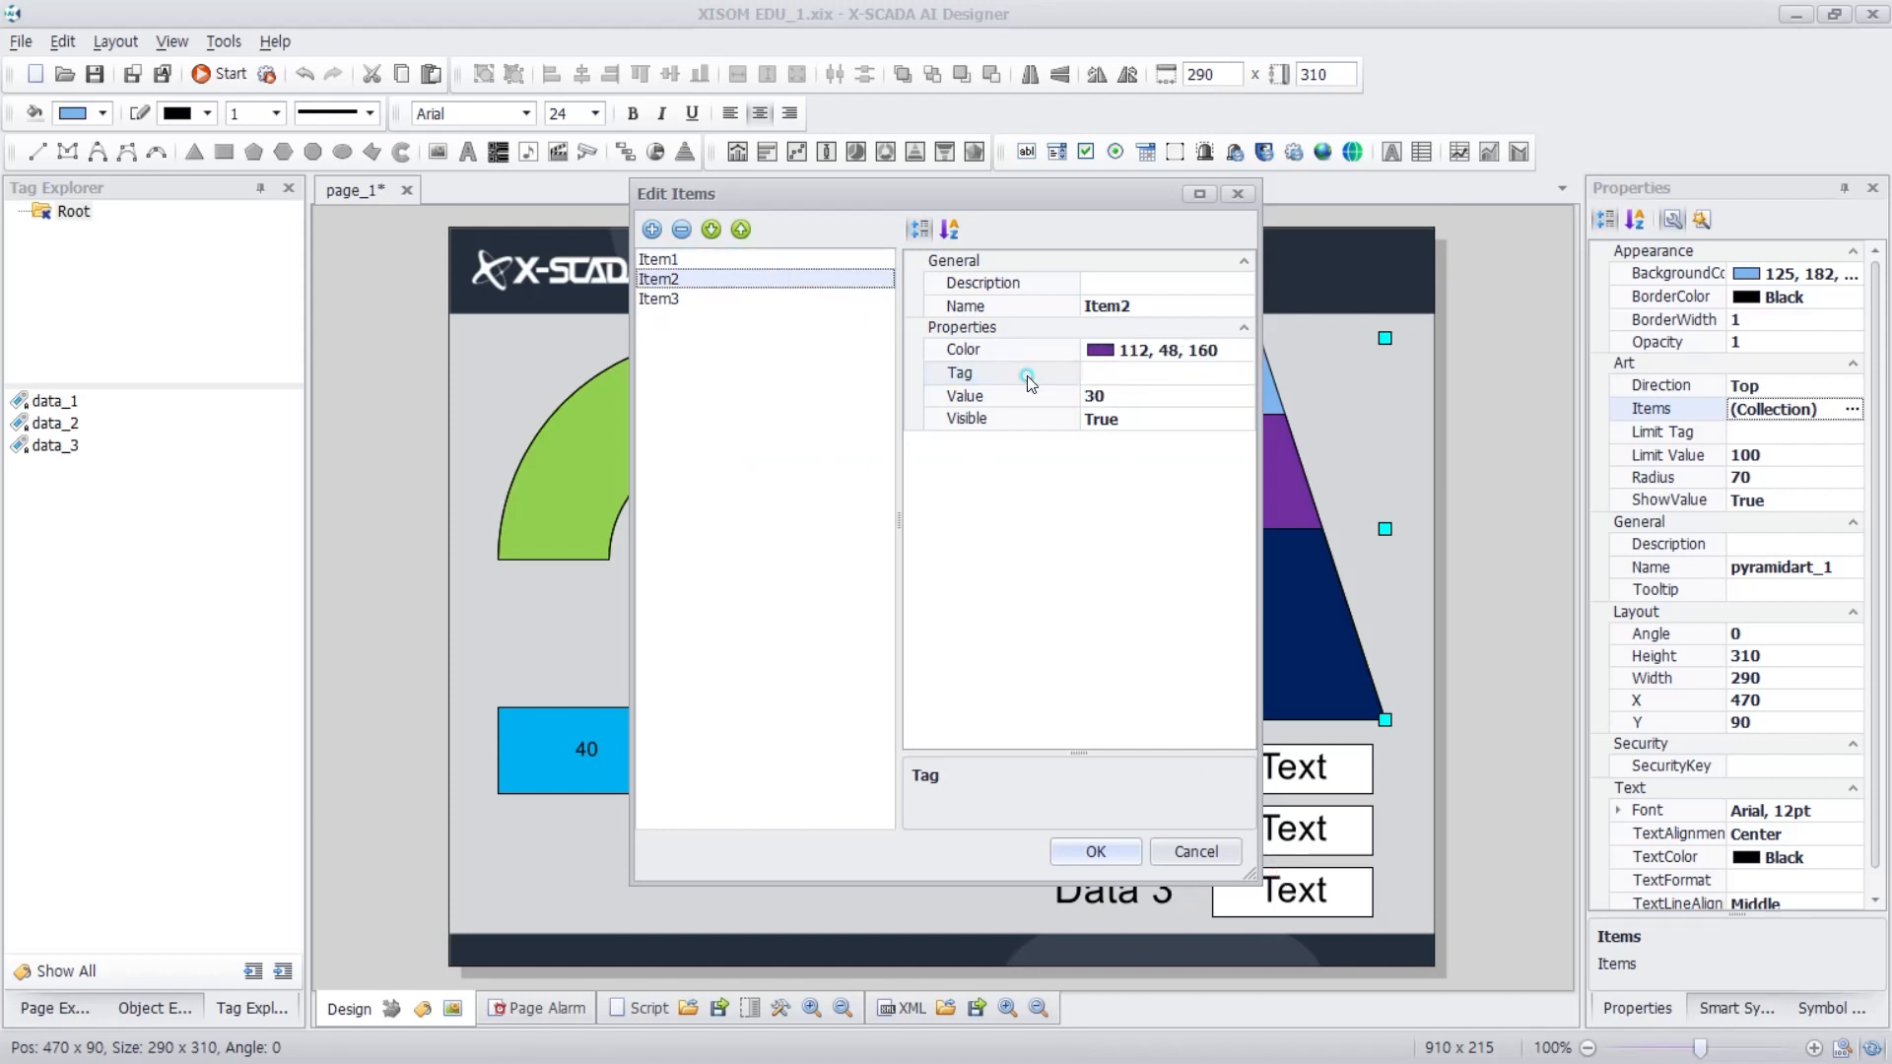
pyautogui.click(1243, 374)
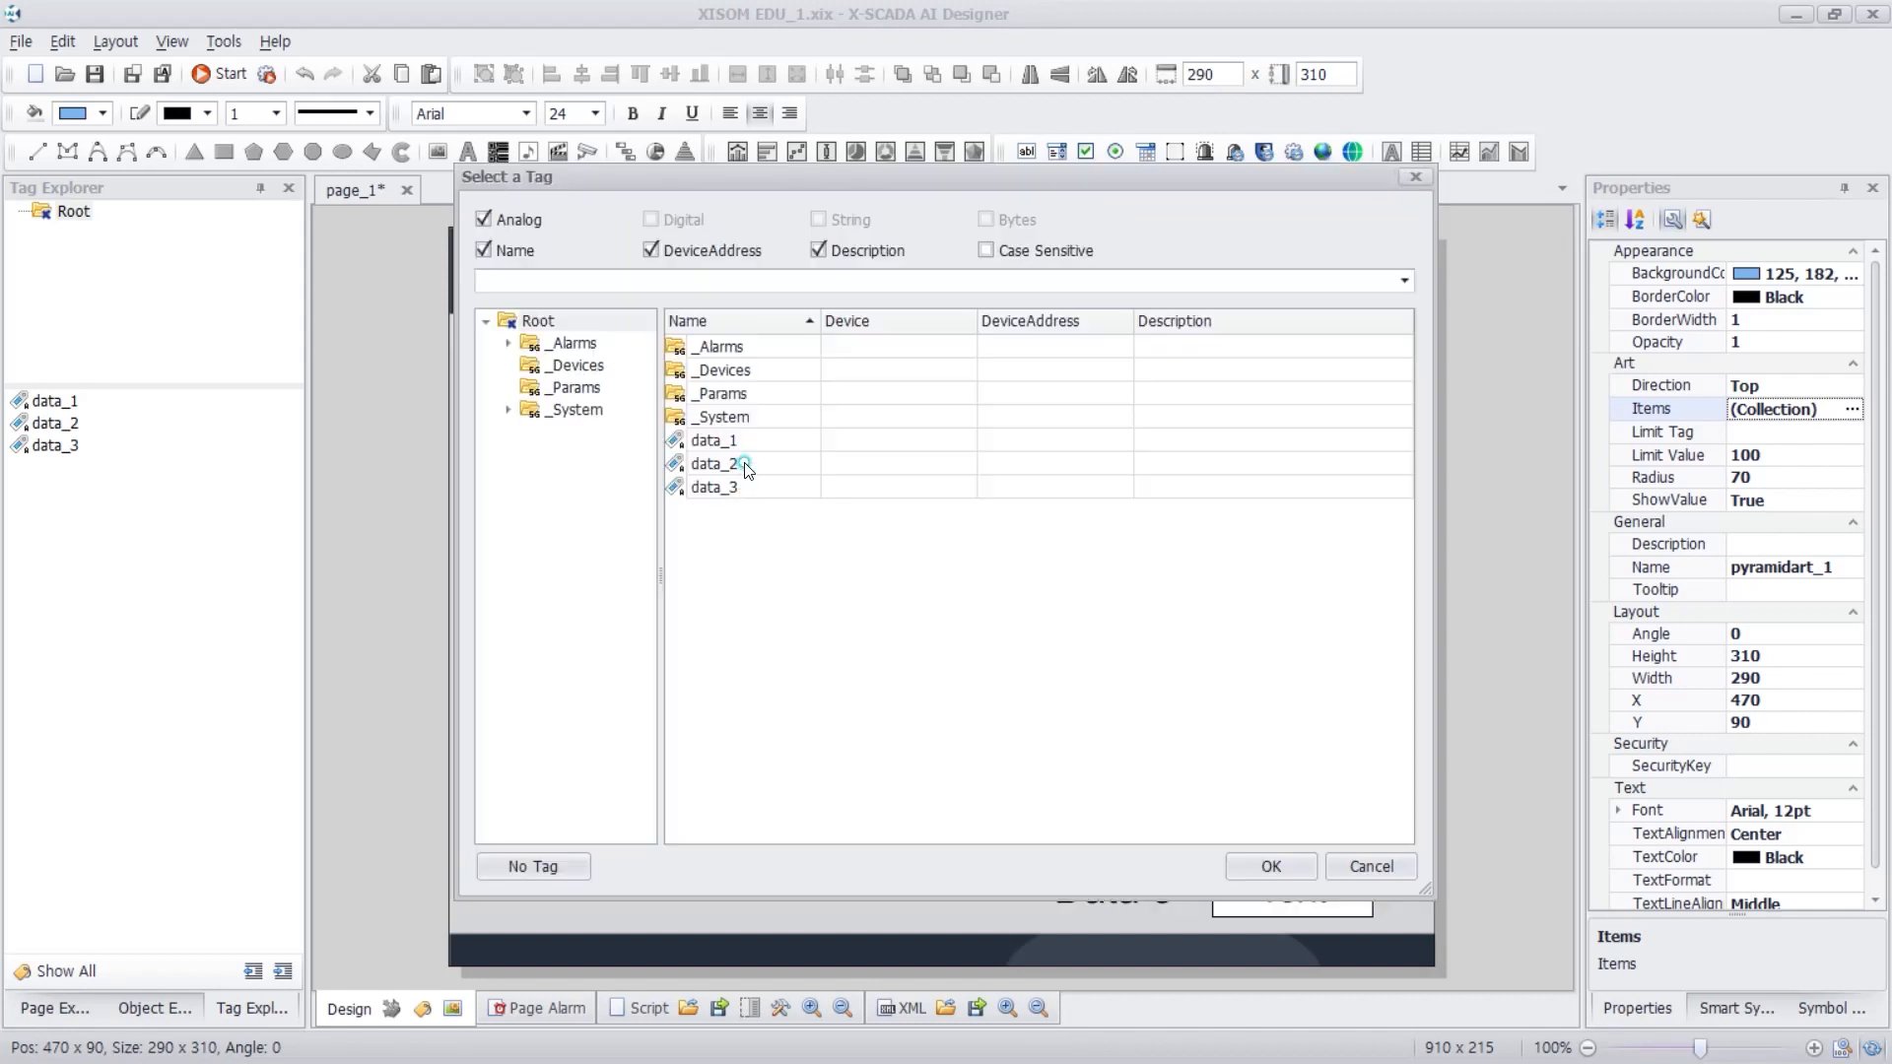
pyautogui.click(741, 467)
pyautogui.click(1281, 863)
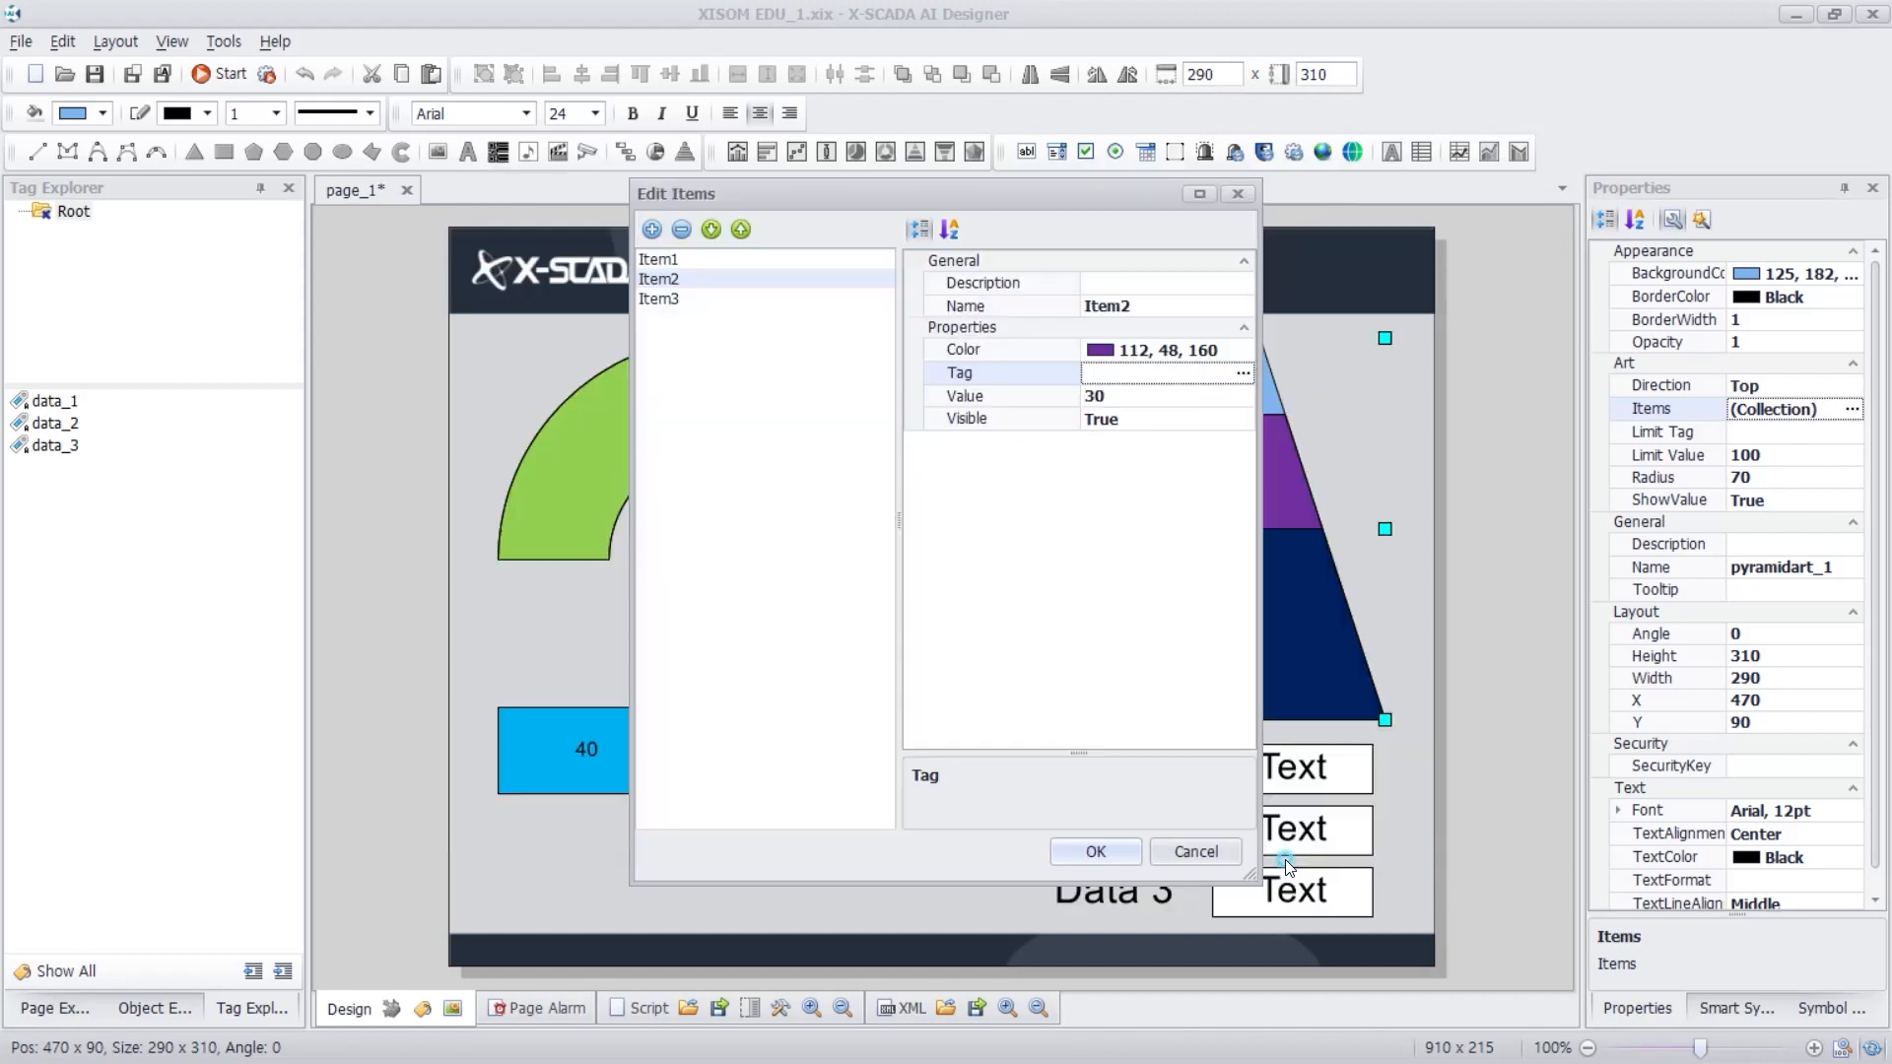
# - Bind Item3 of the pyramid chart to the data_3 tag
pyautogui.click(861, 298)
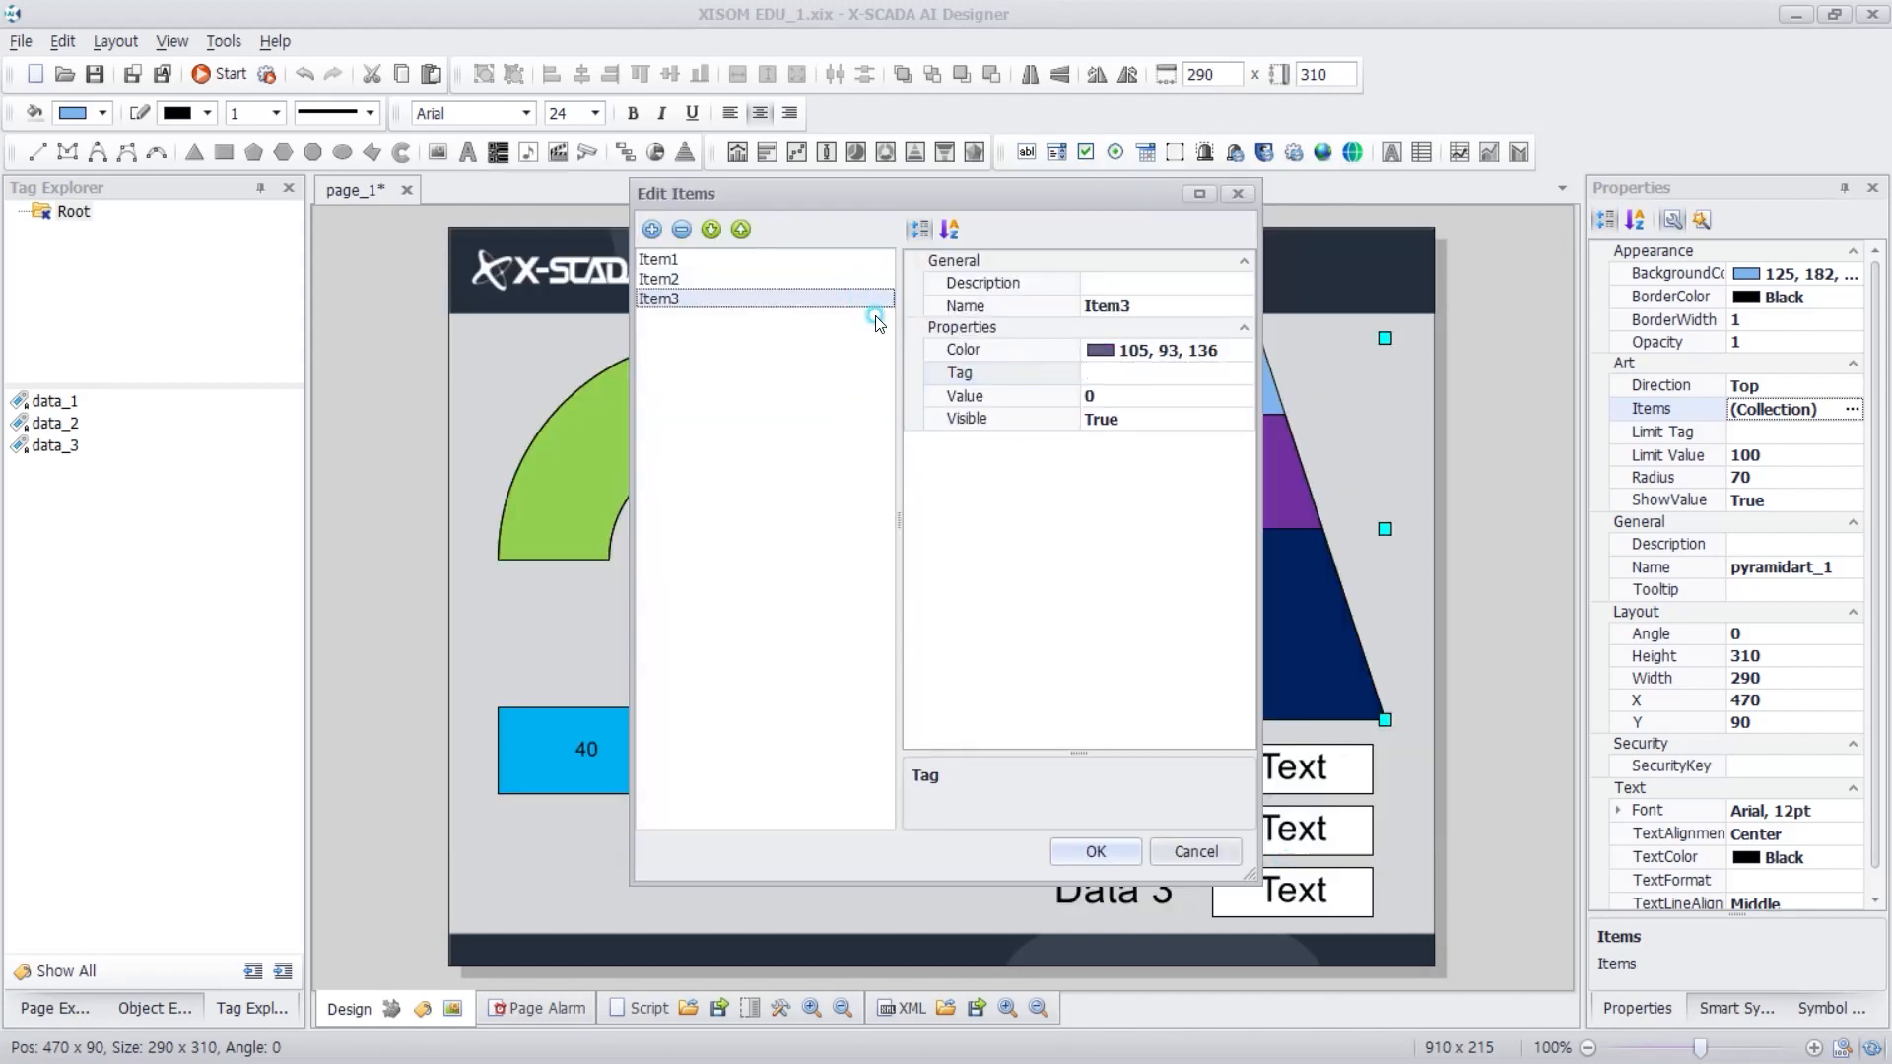
pyautogui.click(1068, 382)
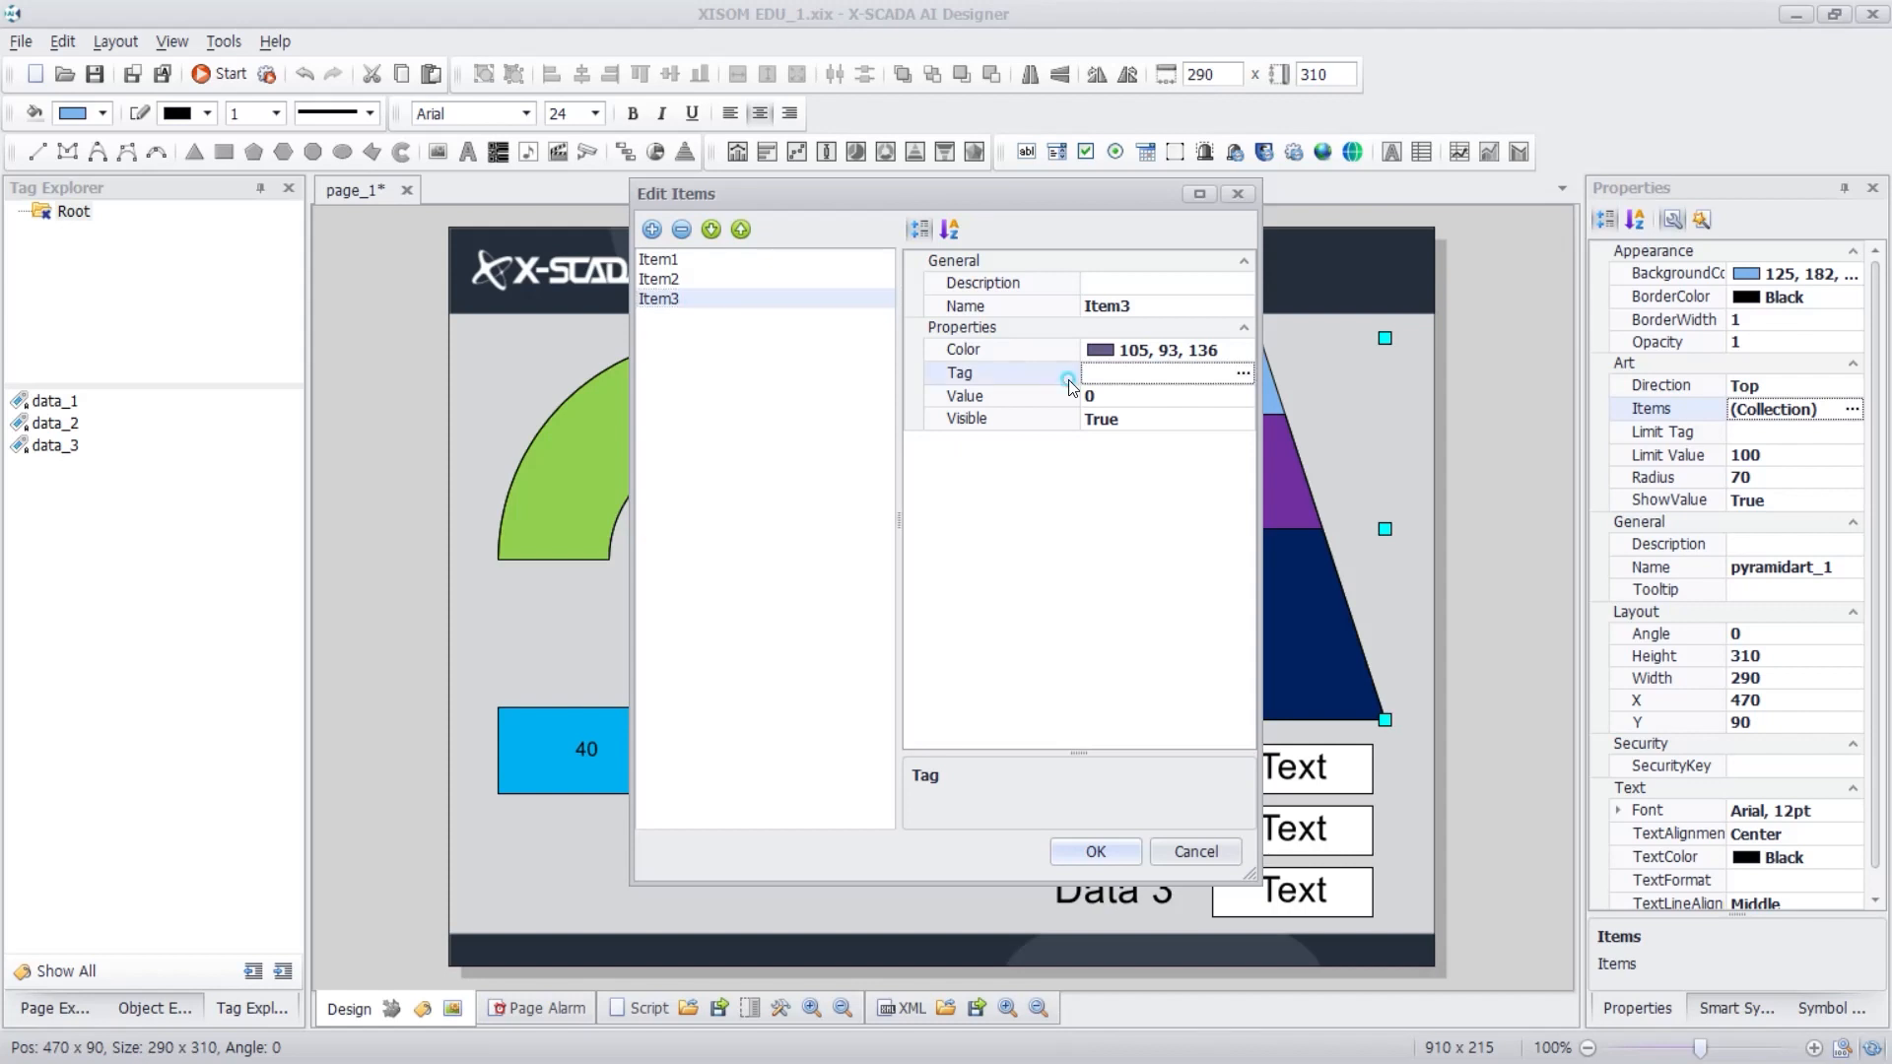
pyautogui.click(1243, 374)
pyautogui.doubleClick(789, 491)
# - Set Item3's color to the standard orange 255, 192, 0 and its value to 10, and apply the pyramid's item changes
pyautogui.click(1064, 350)
pyautogui.click(1245, 351)
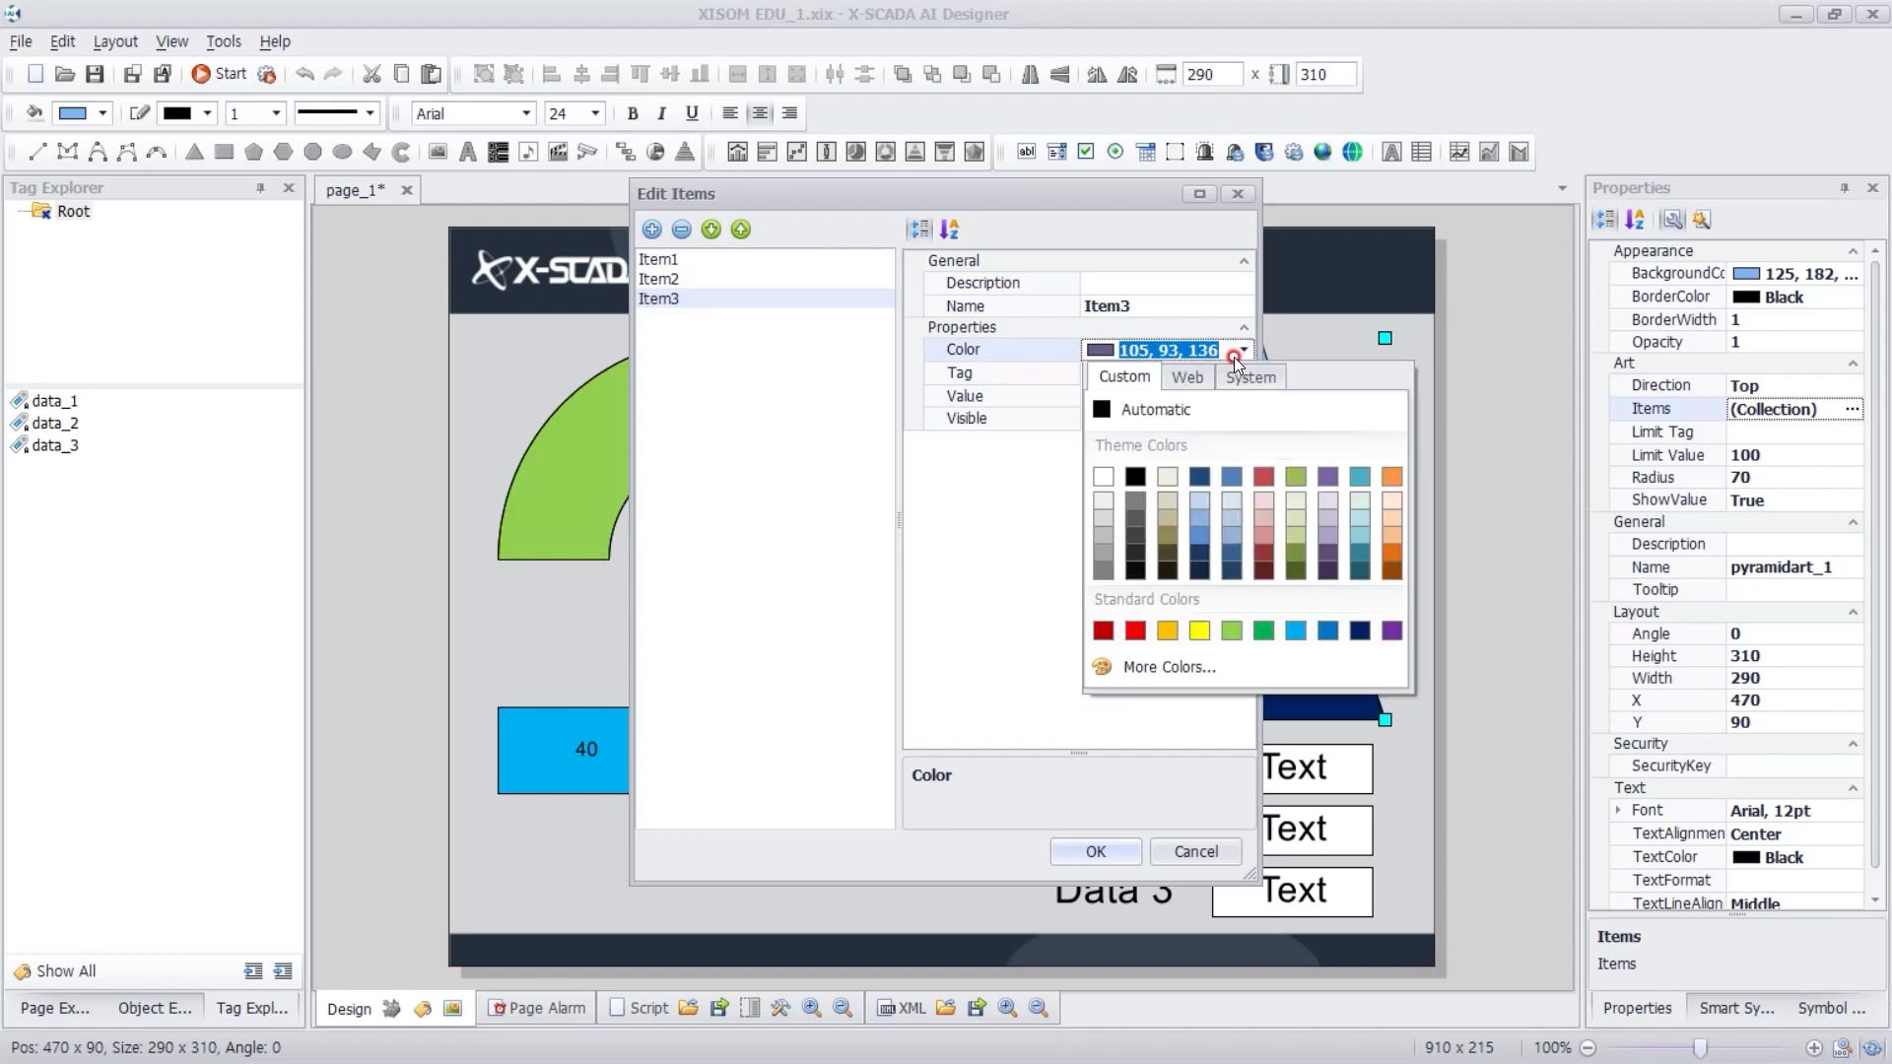
pyautogui.click(1167, 630)
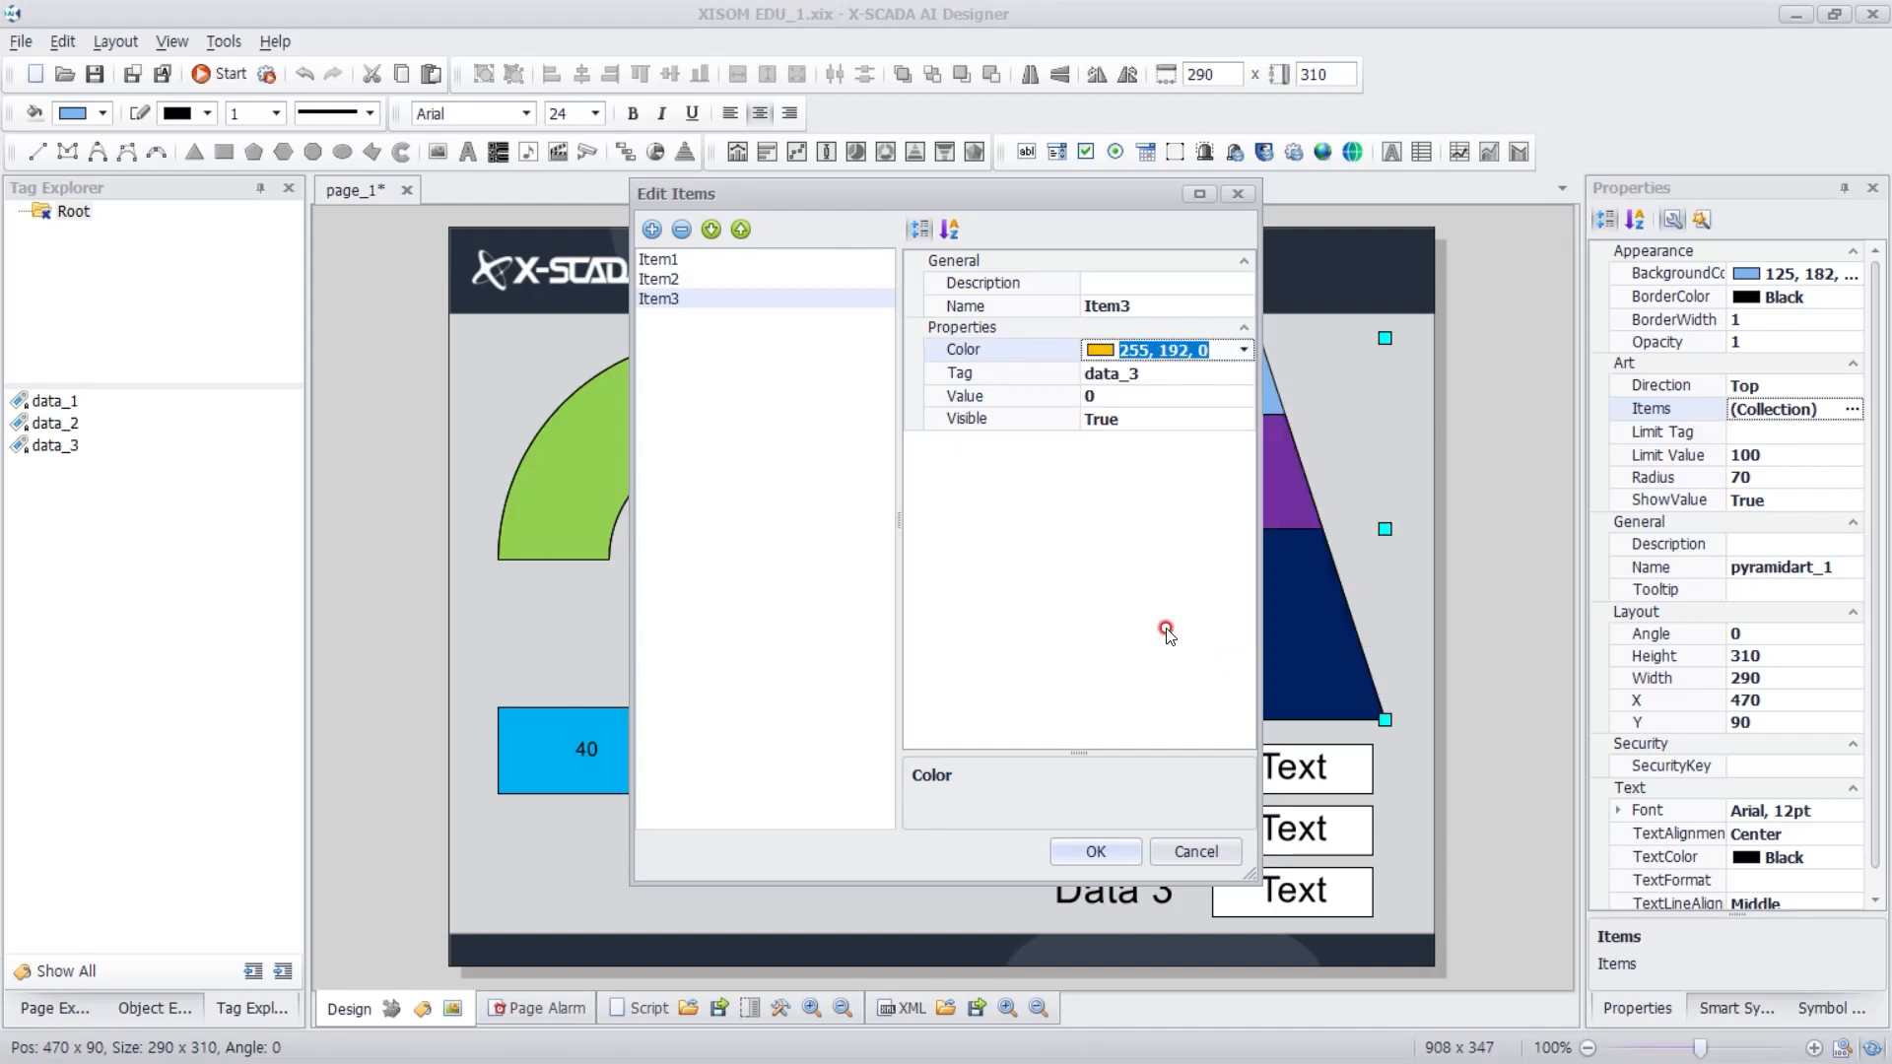
pyautogui.click(1149, 395)
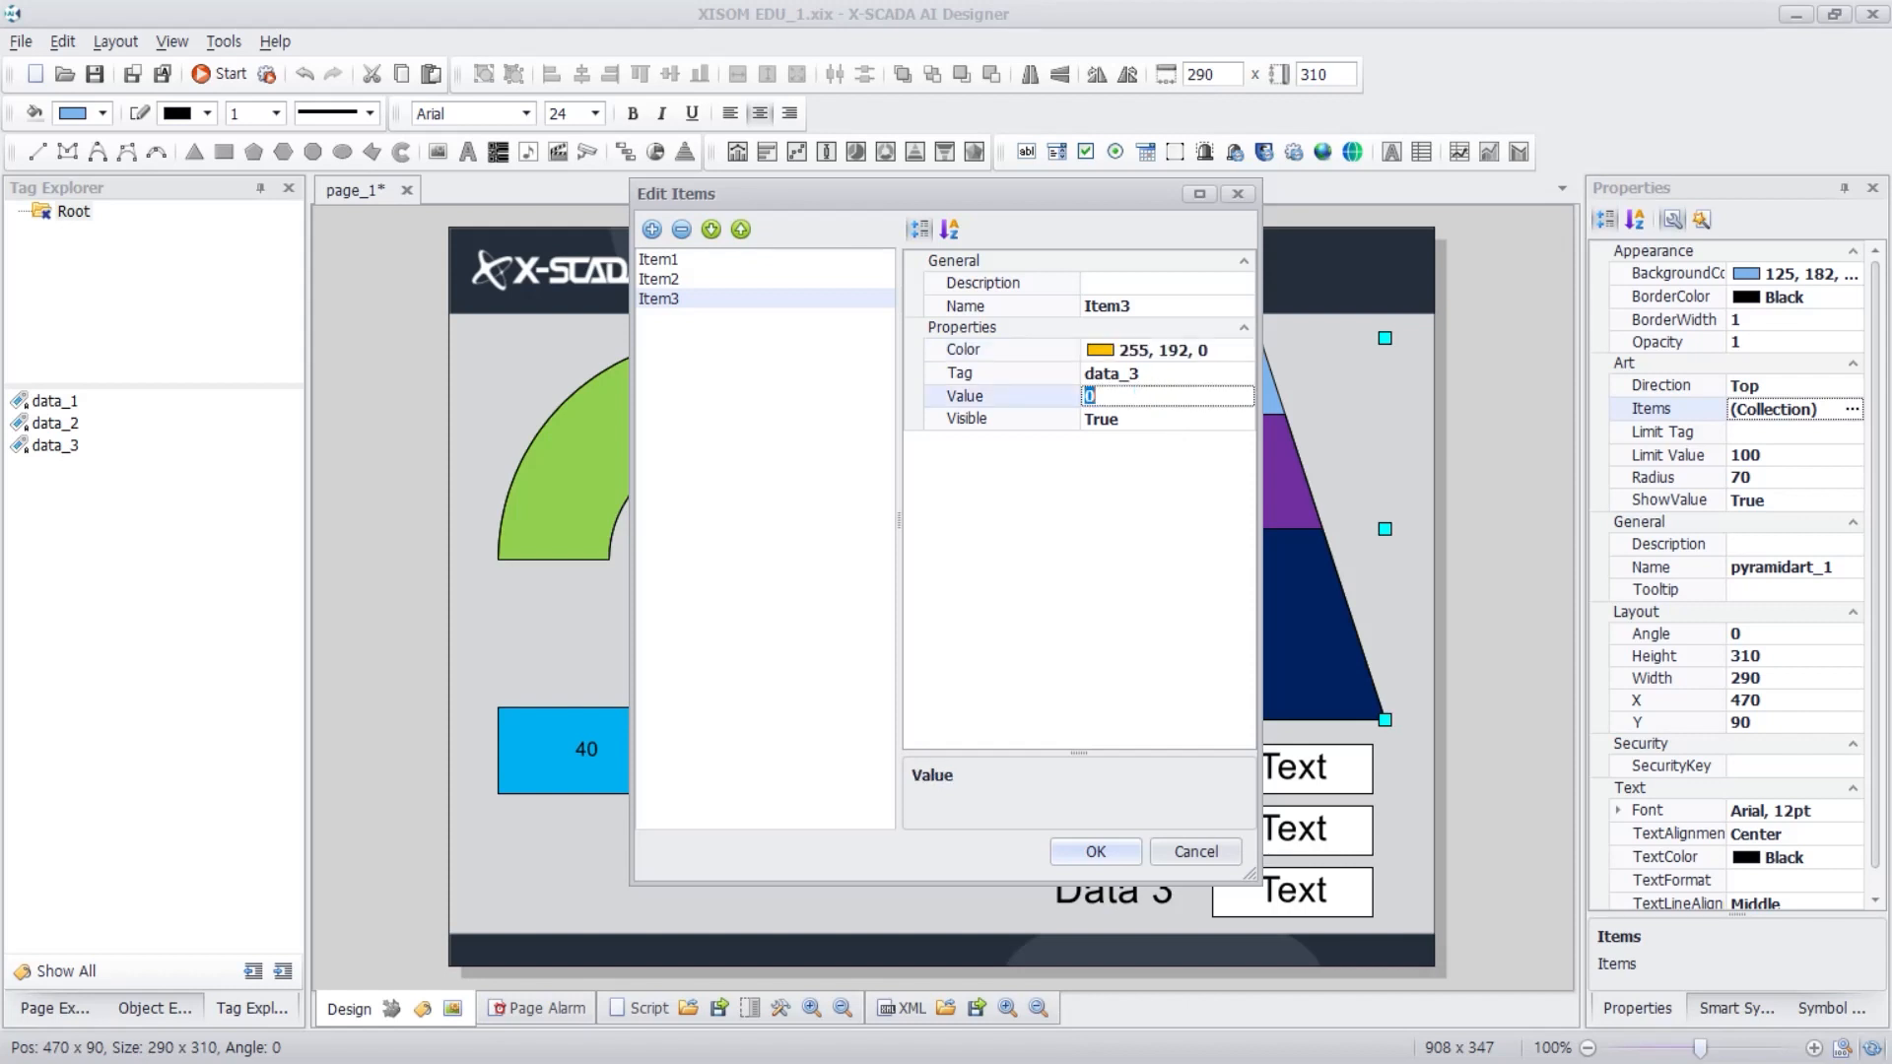
pyautogui.write('10')
pyautogui.click(1047, 373)
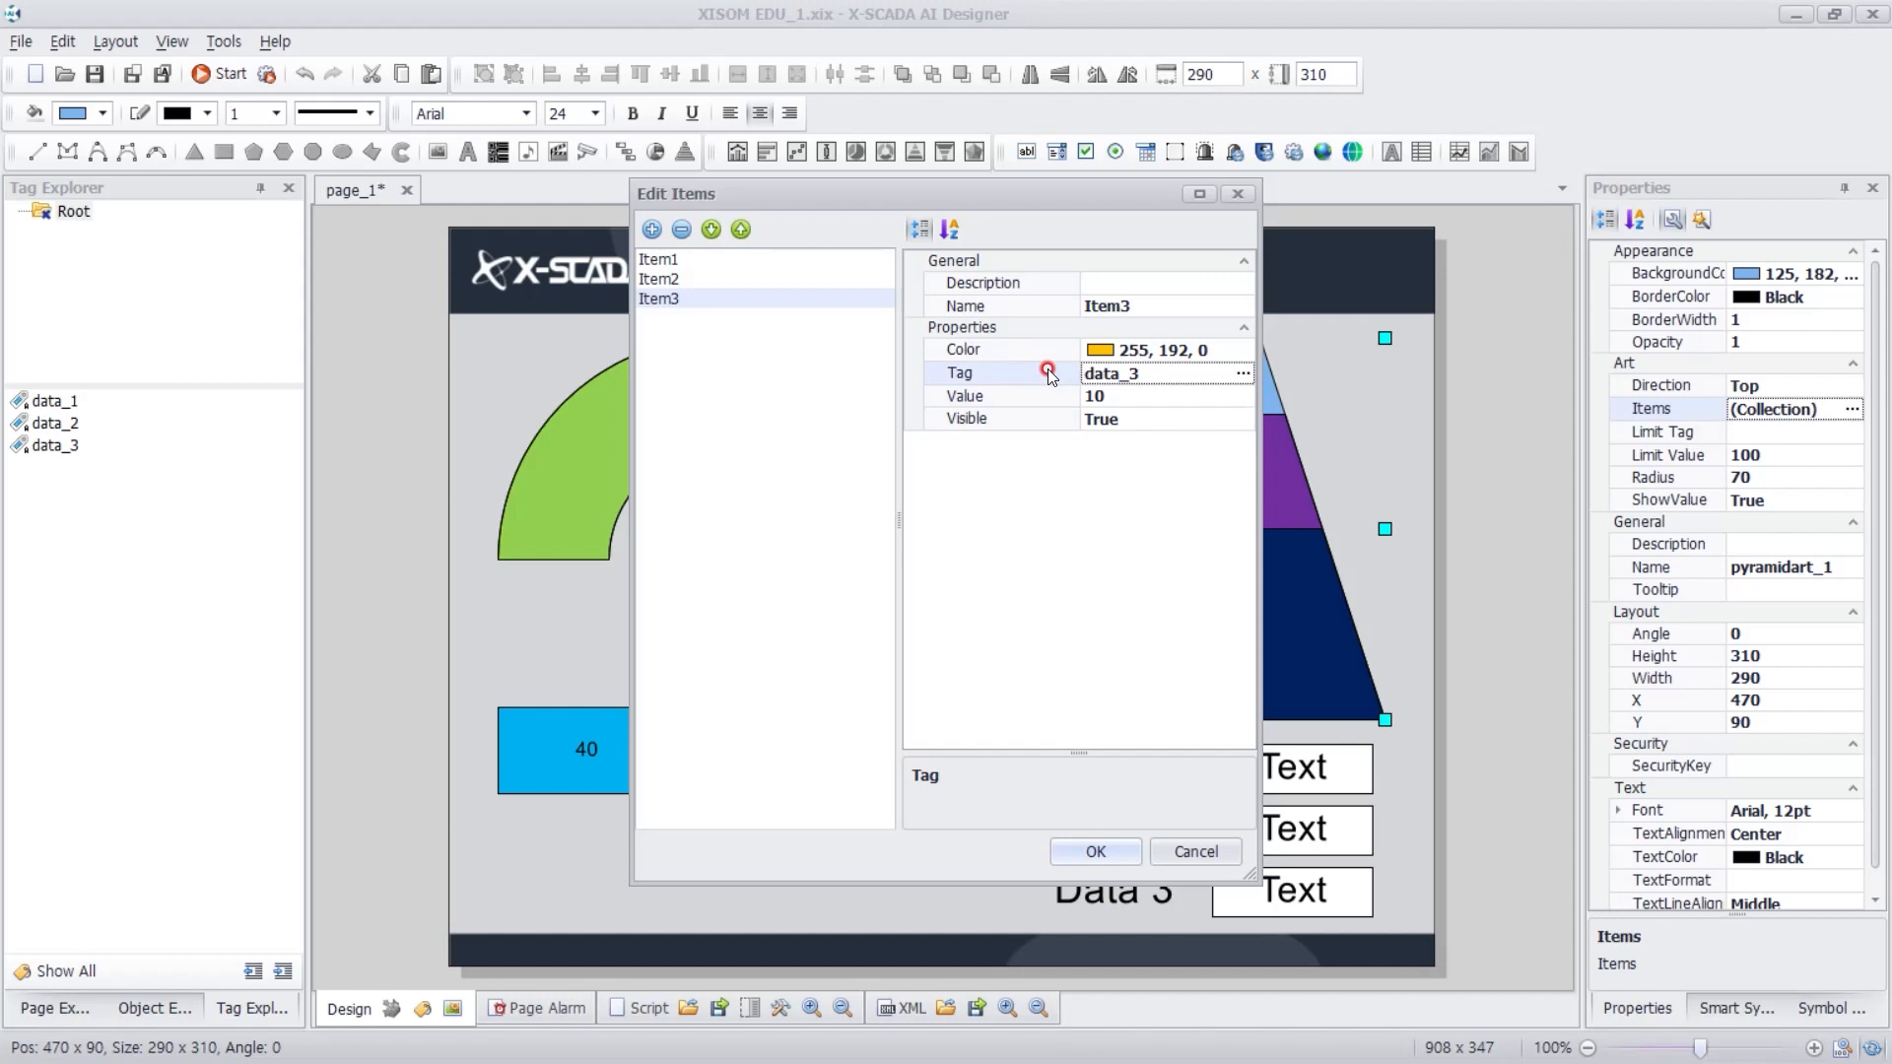
pyautogui.click(1127, 857)
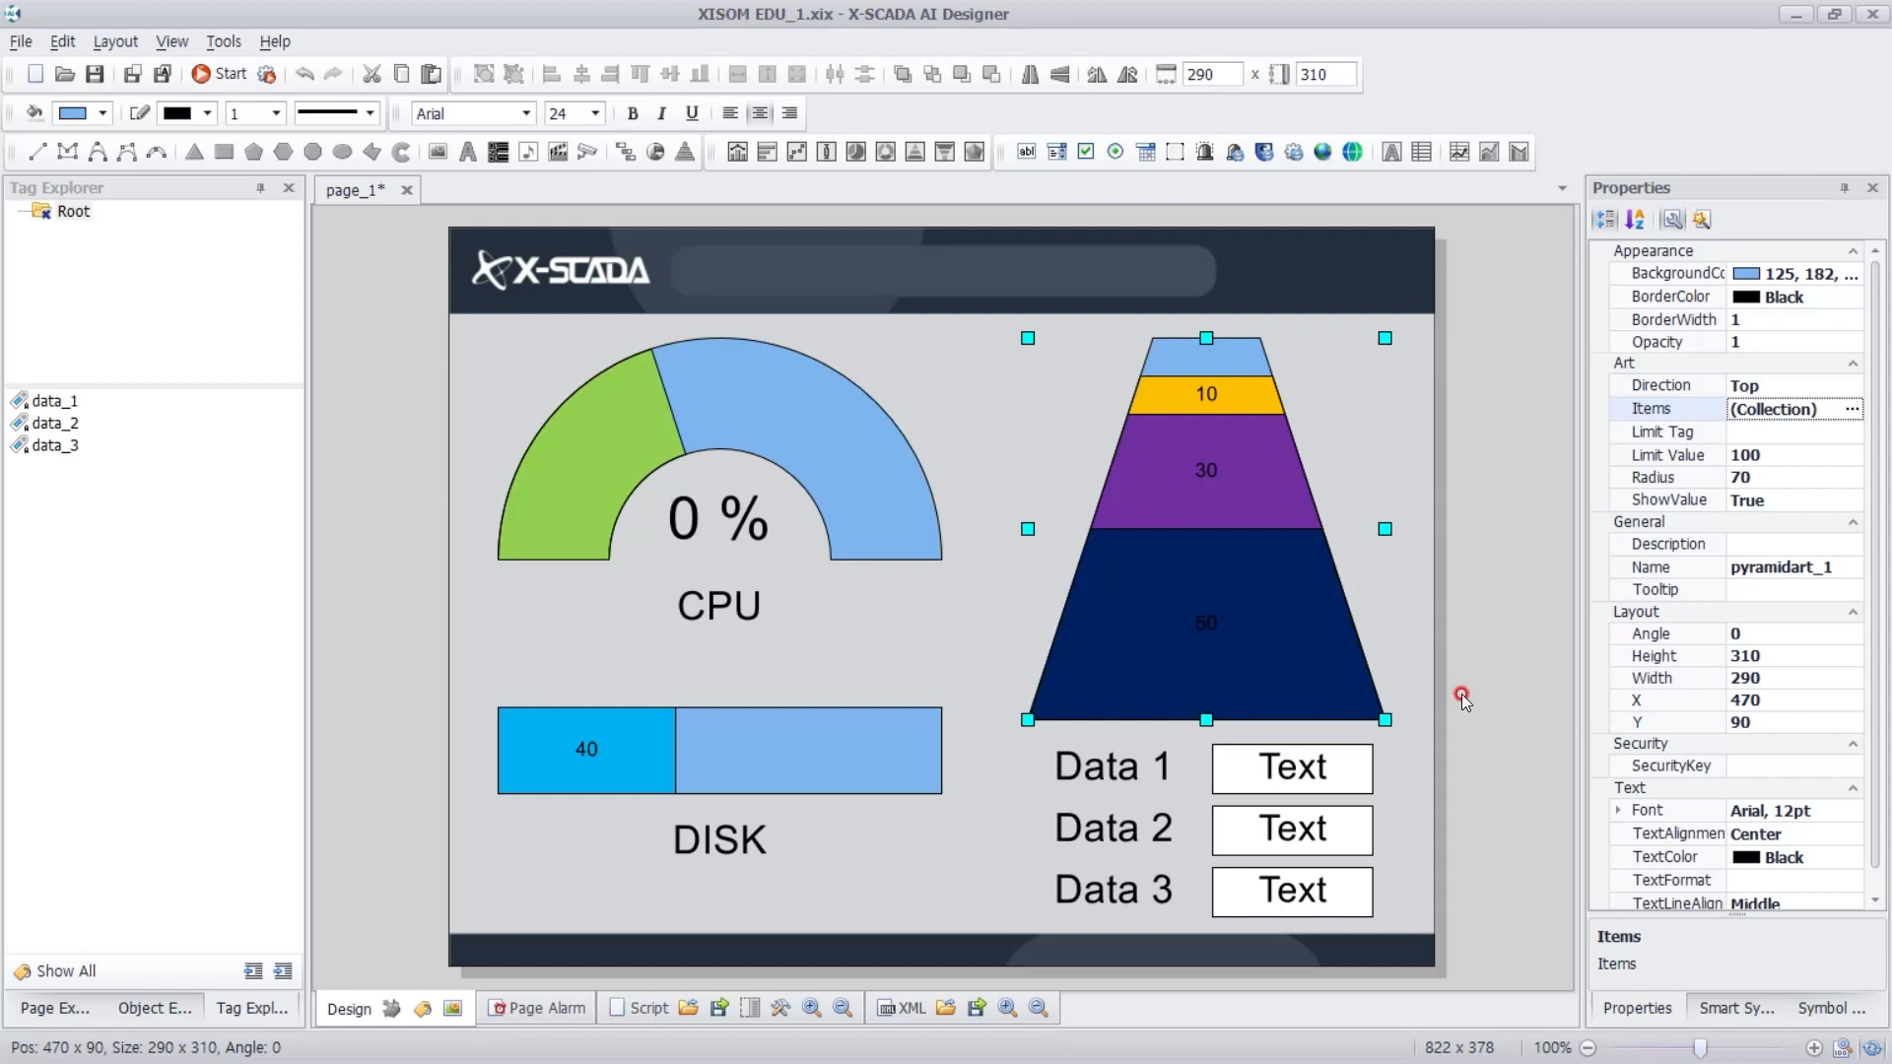
# - Bind the text box beside Data 1 to the data_1 tag
pyautogui.click(1350, 769)
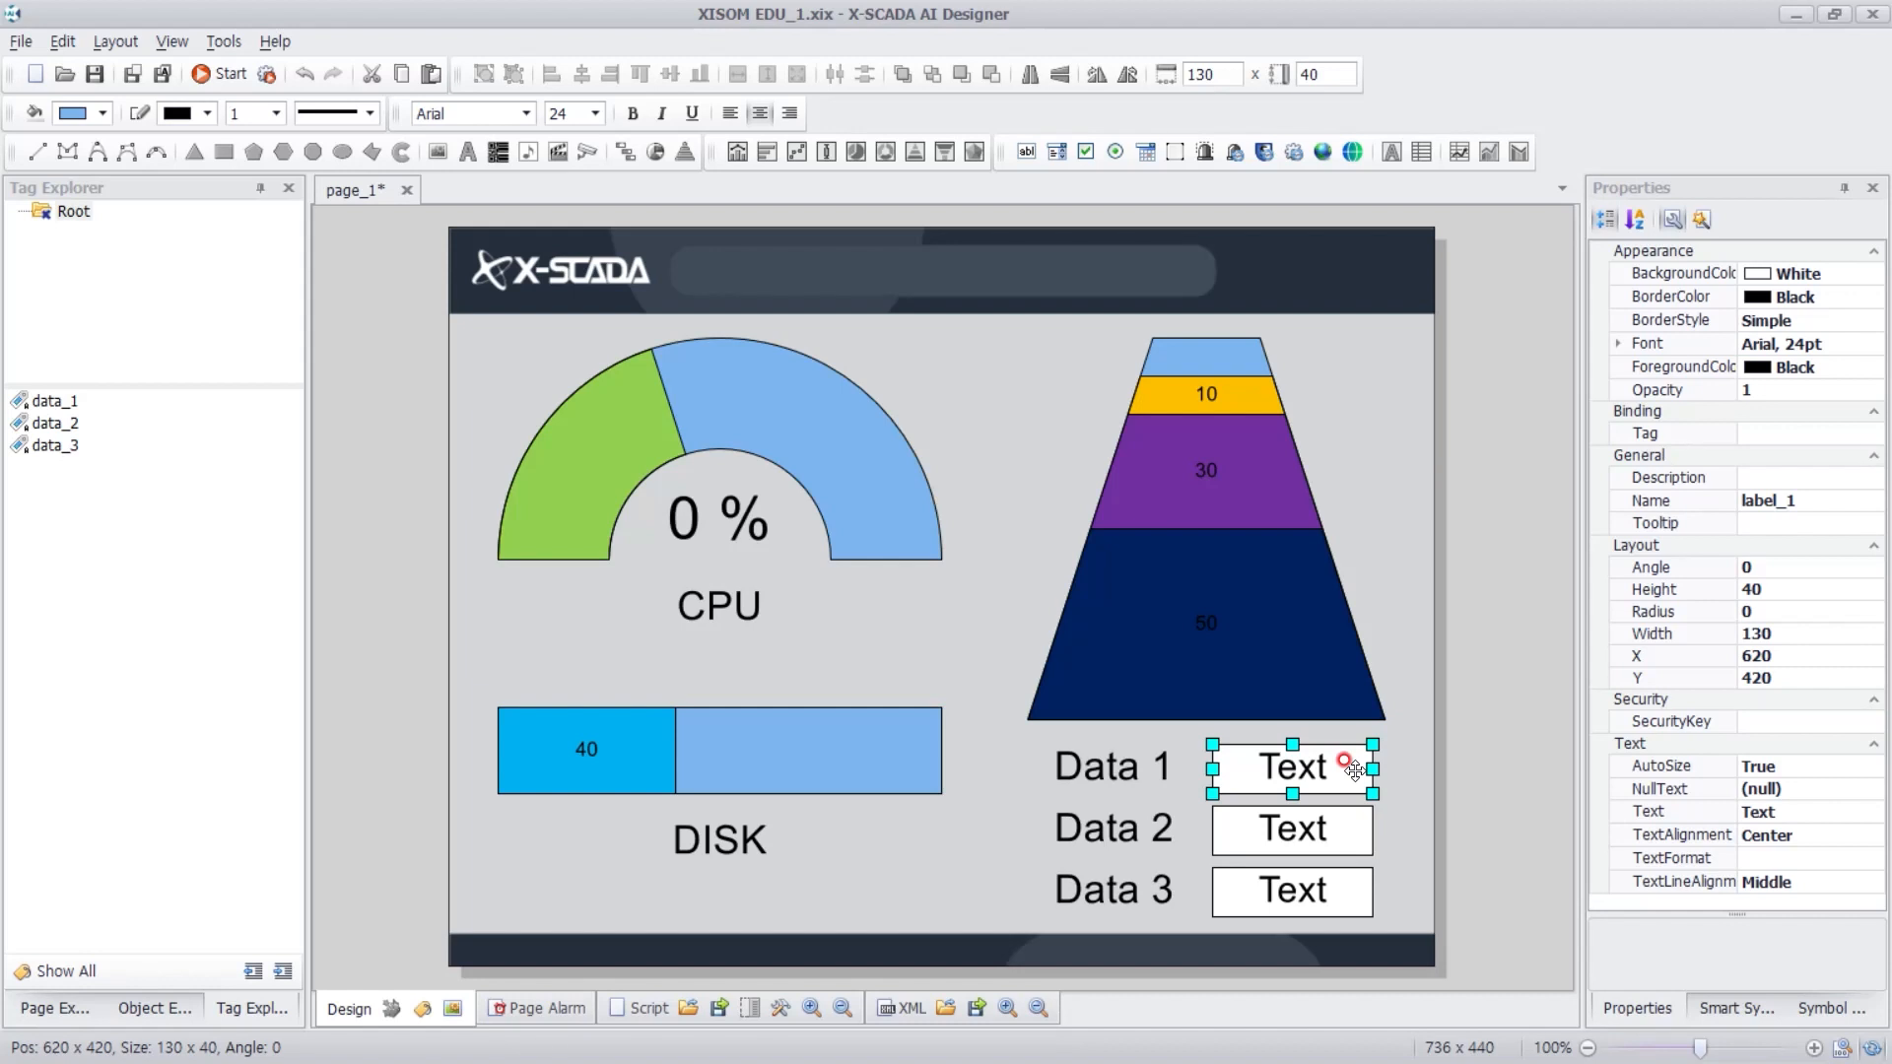
pyautogui.click(1719, 434)
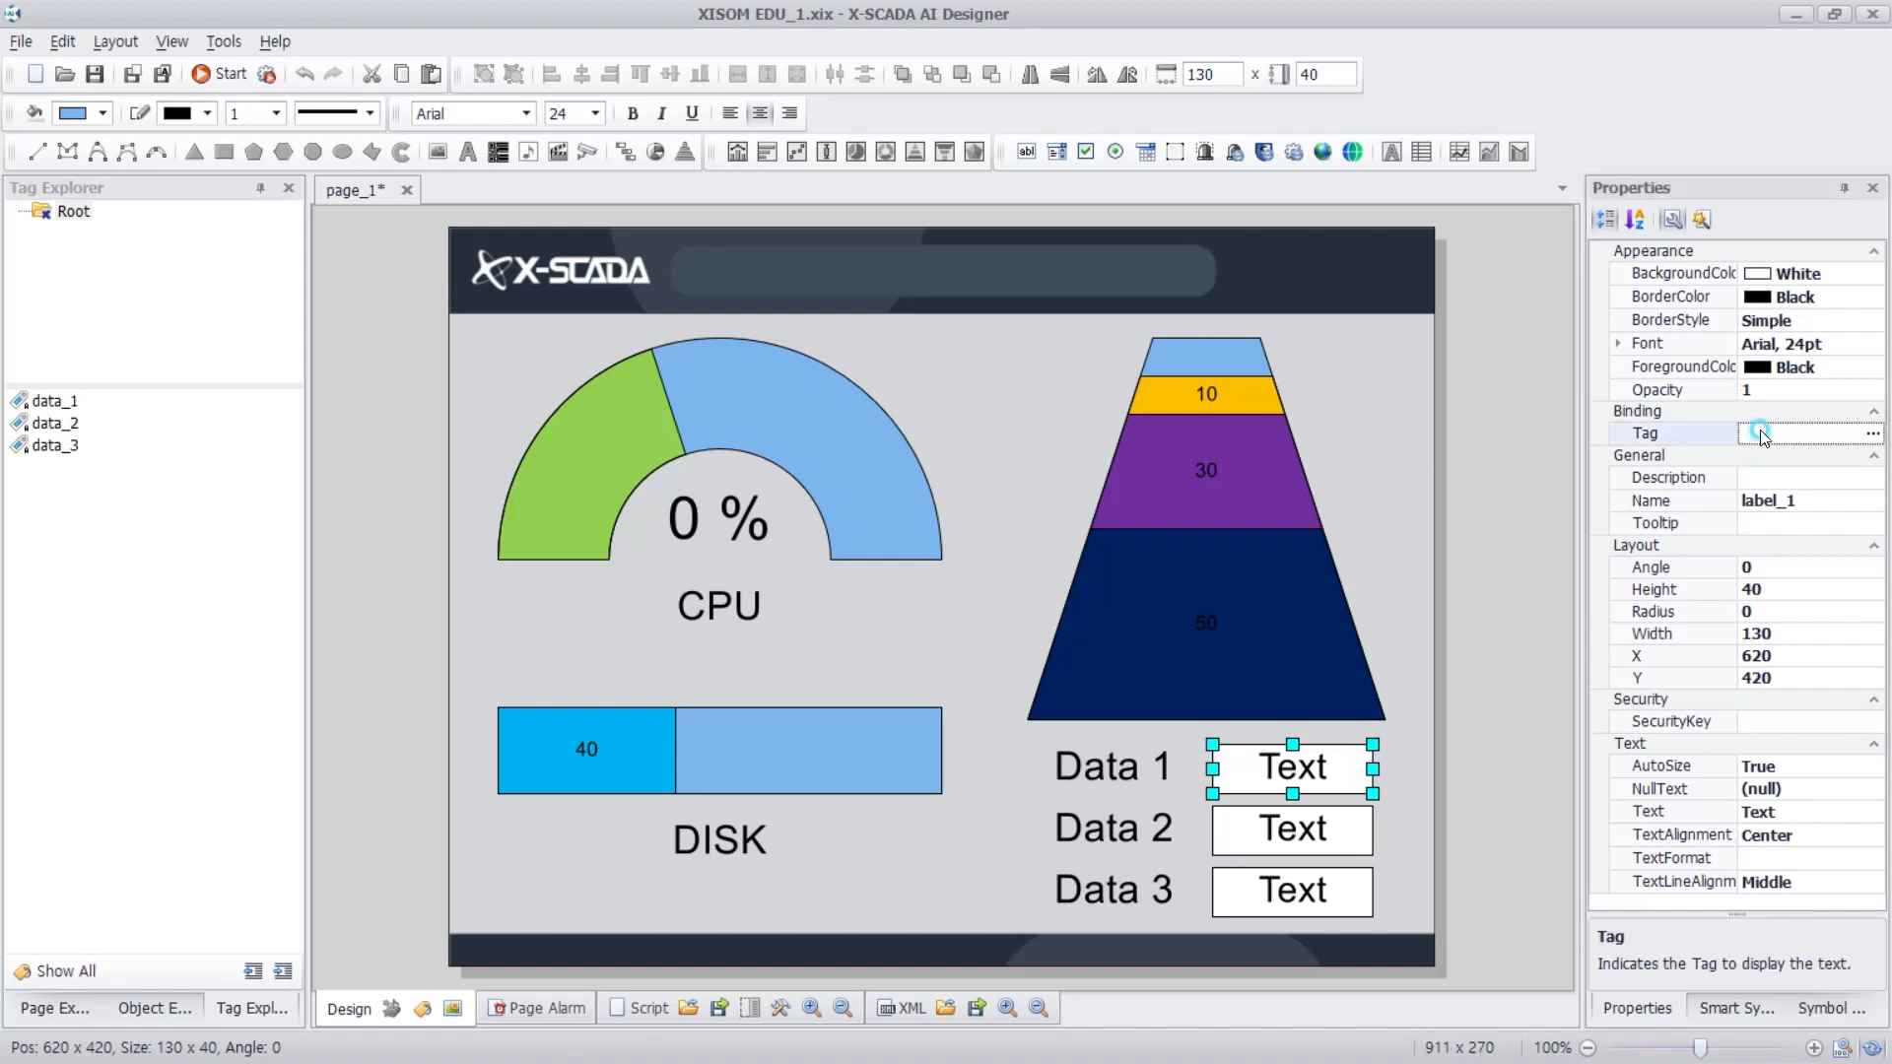
pyautogui.click(1871, 436)
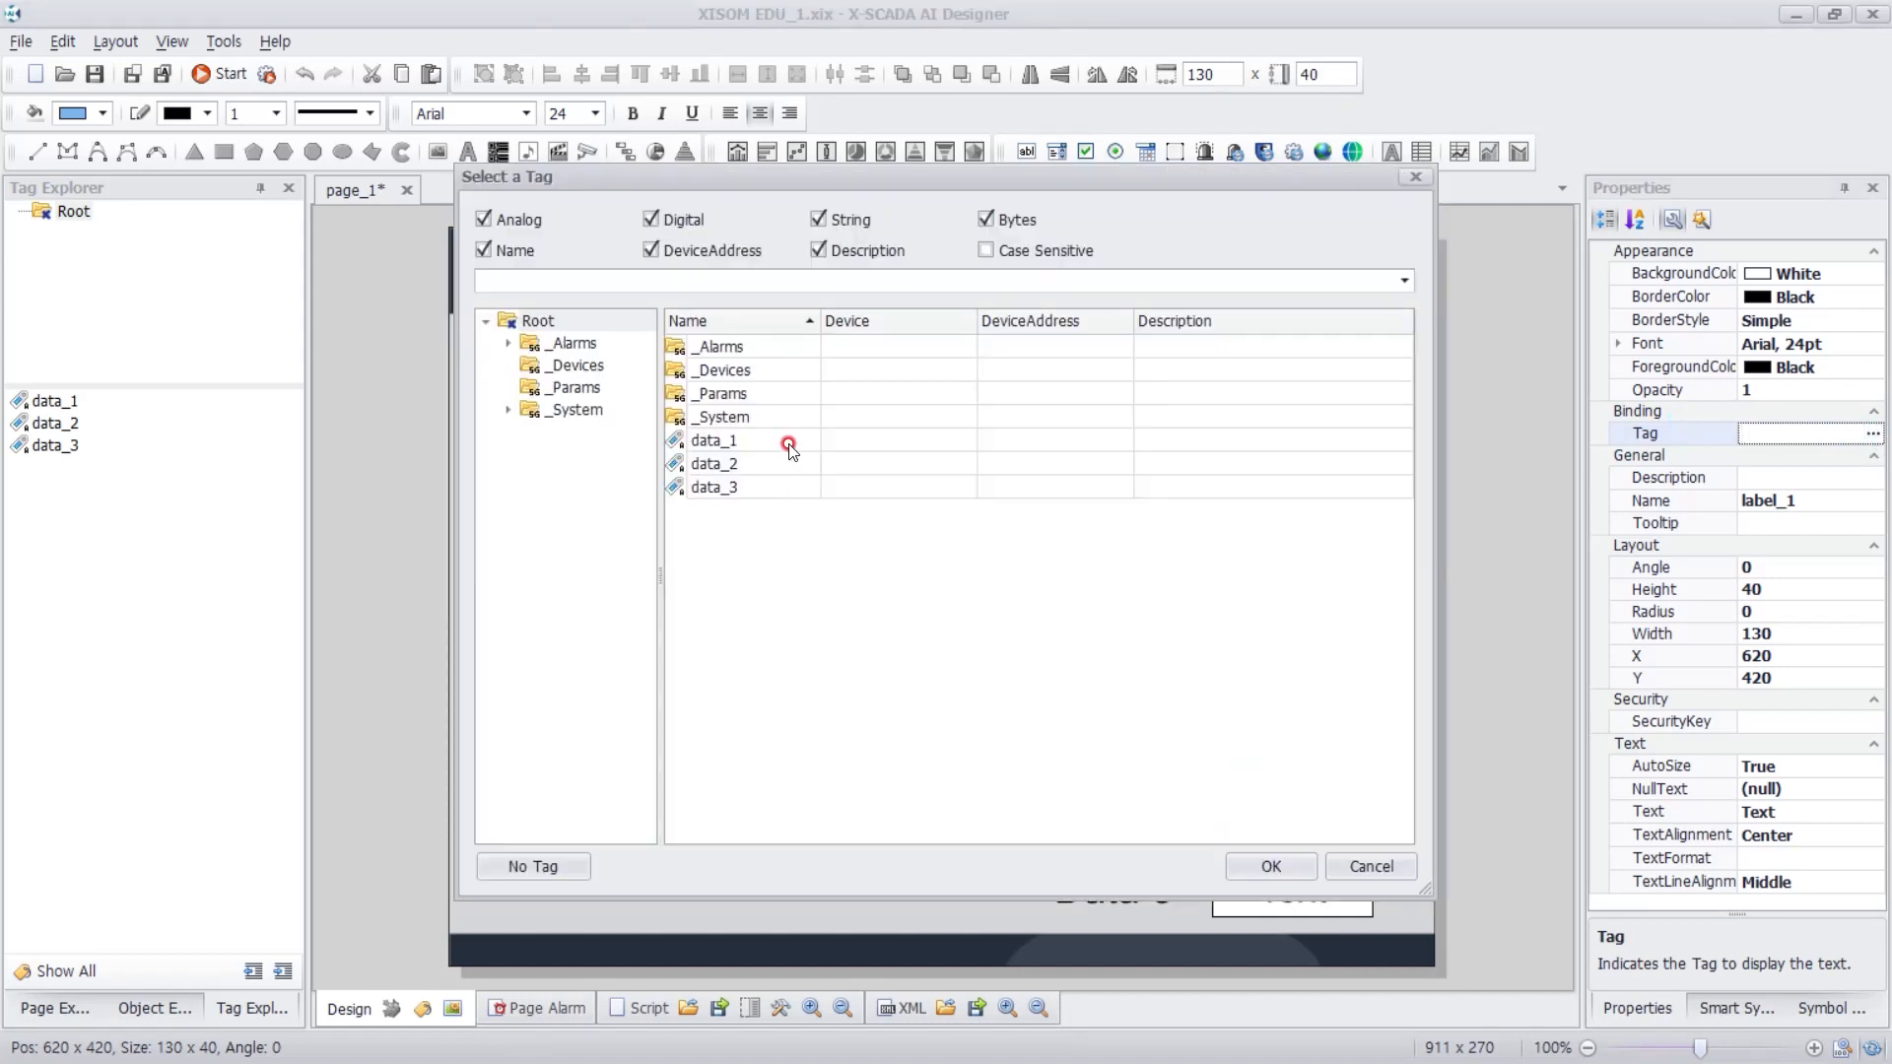
pyautogui.click(788, 444)
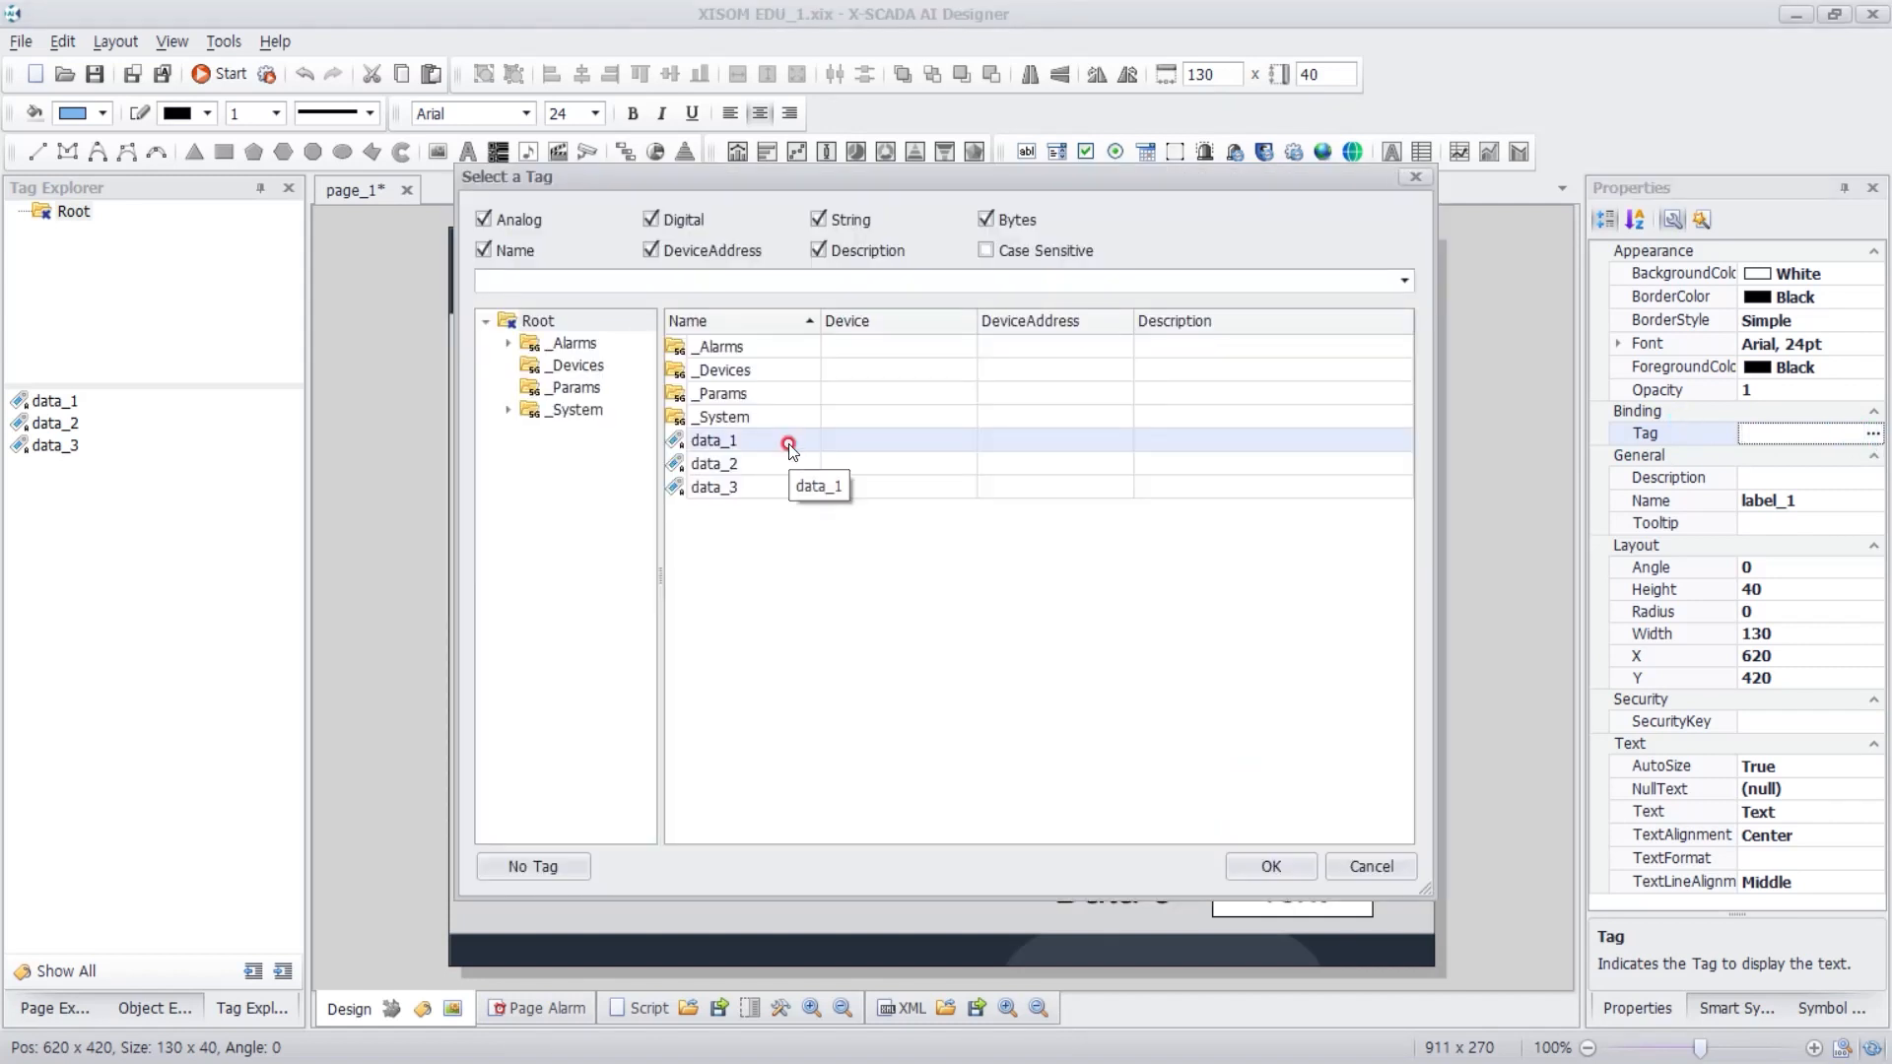
pyautogui.click(1299, 867)
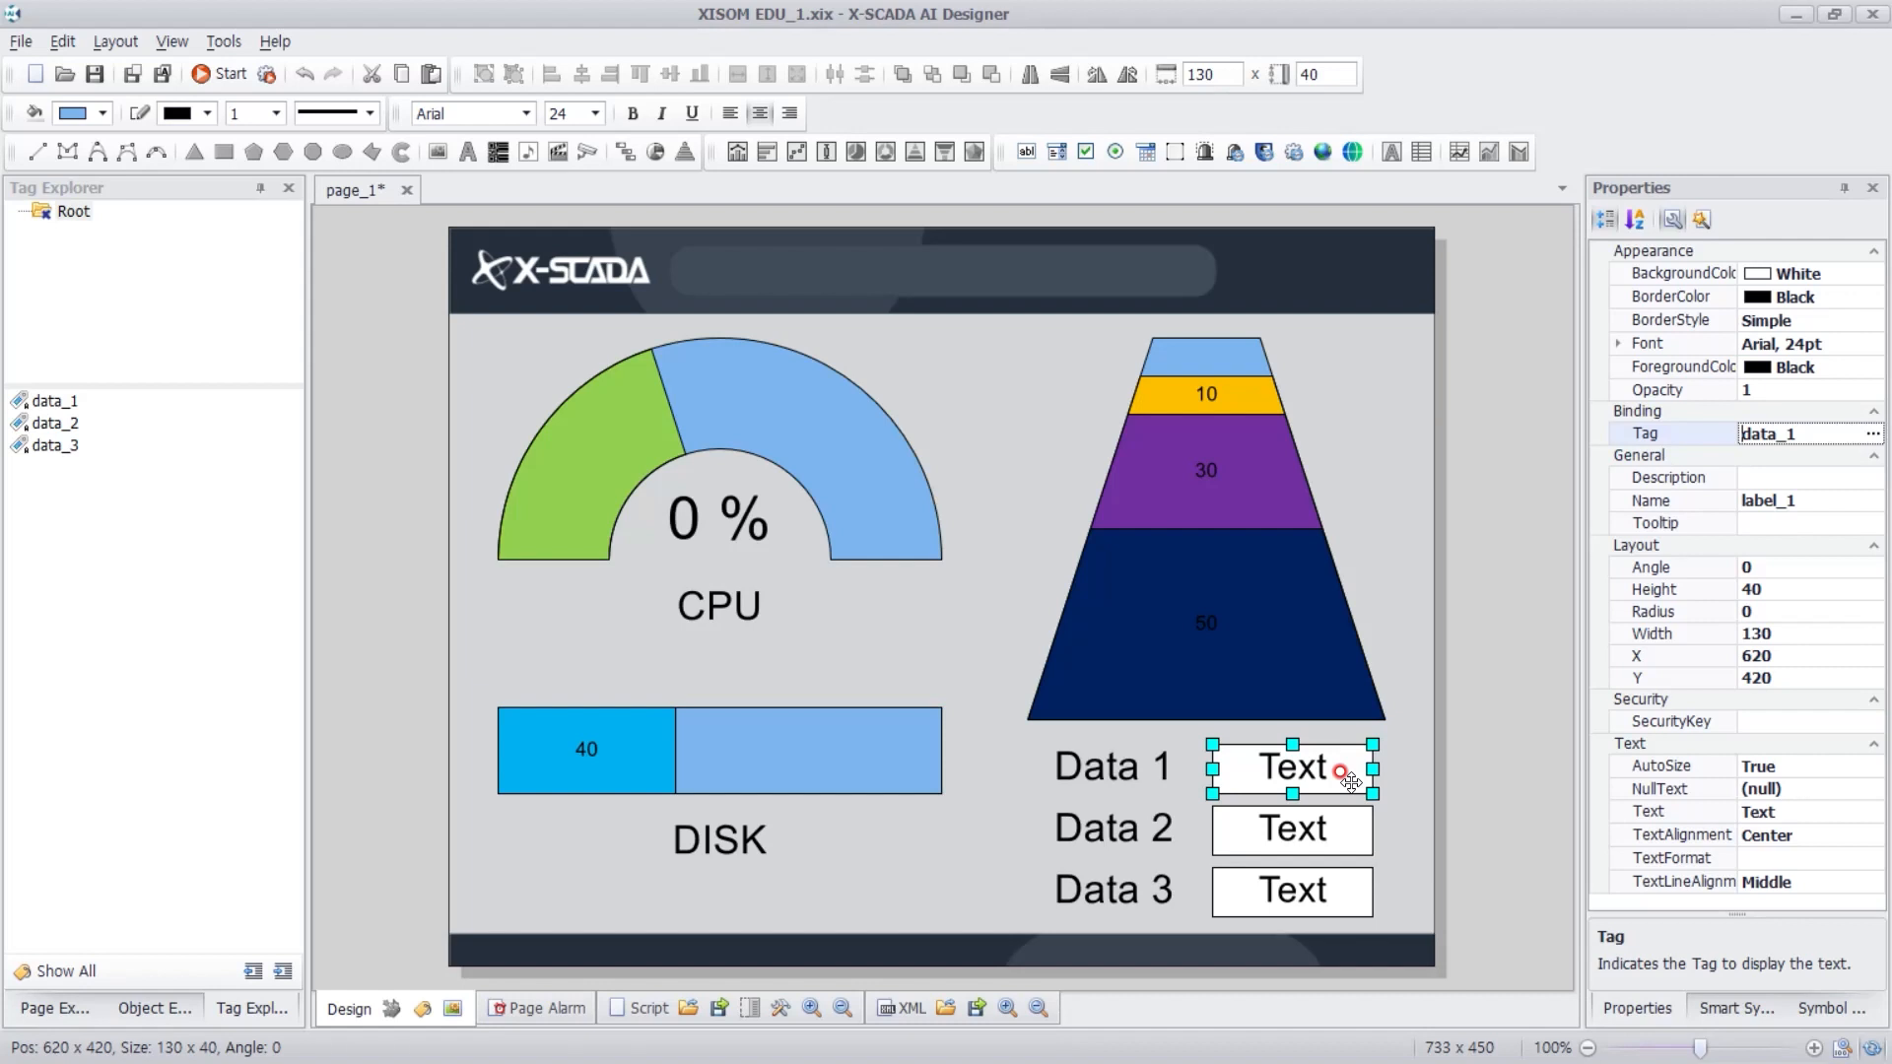
# - Give the Data 1 text box a "Click - Tag Value" action in Input mode for the data_1 tag
pyautogui.doubleClick(1350, 782)
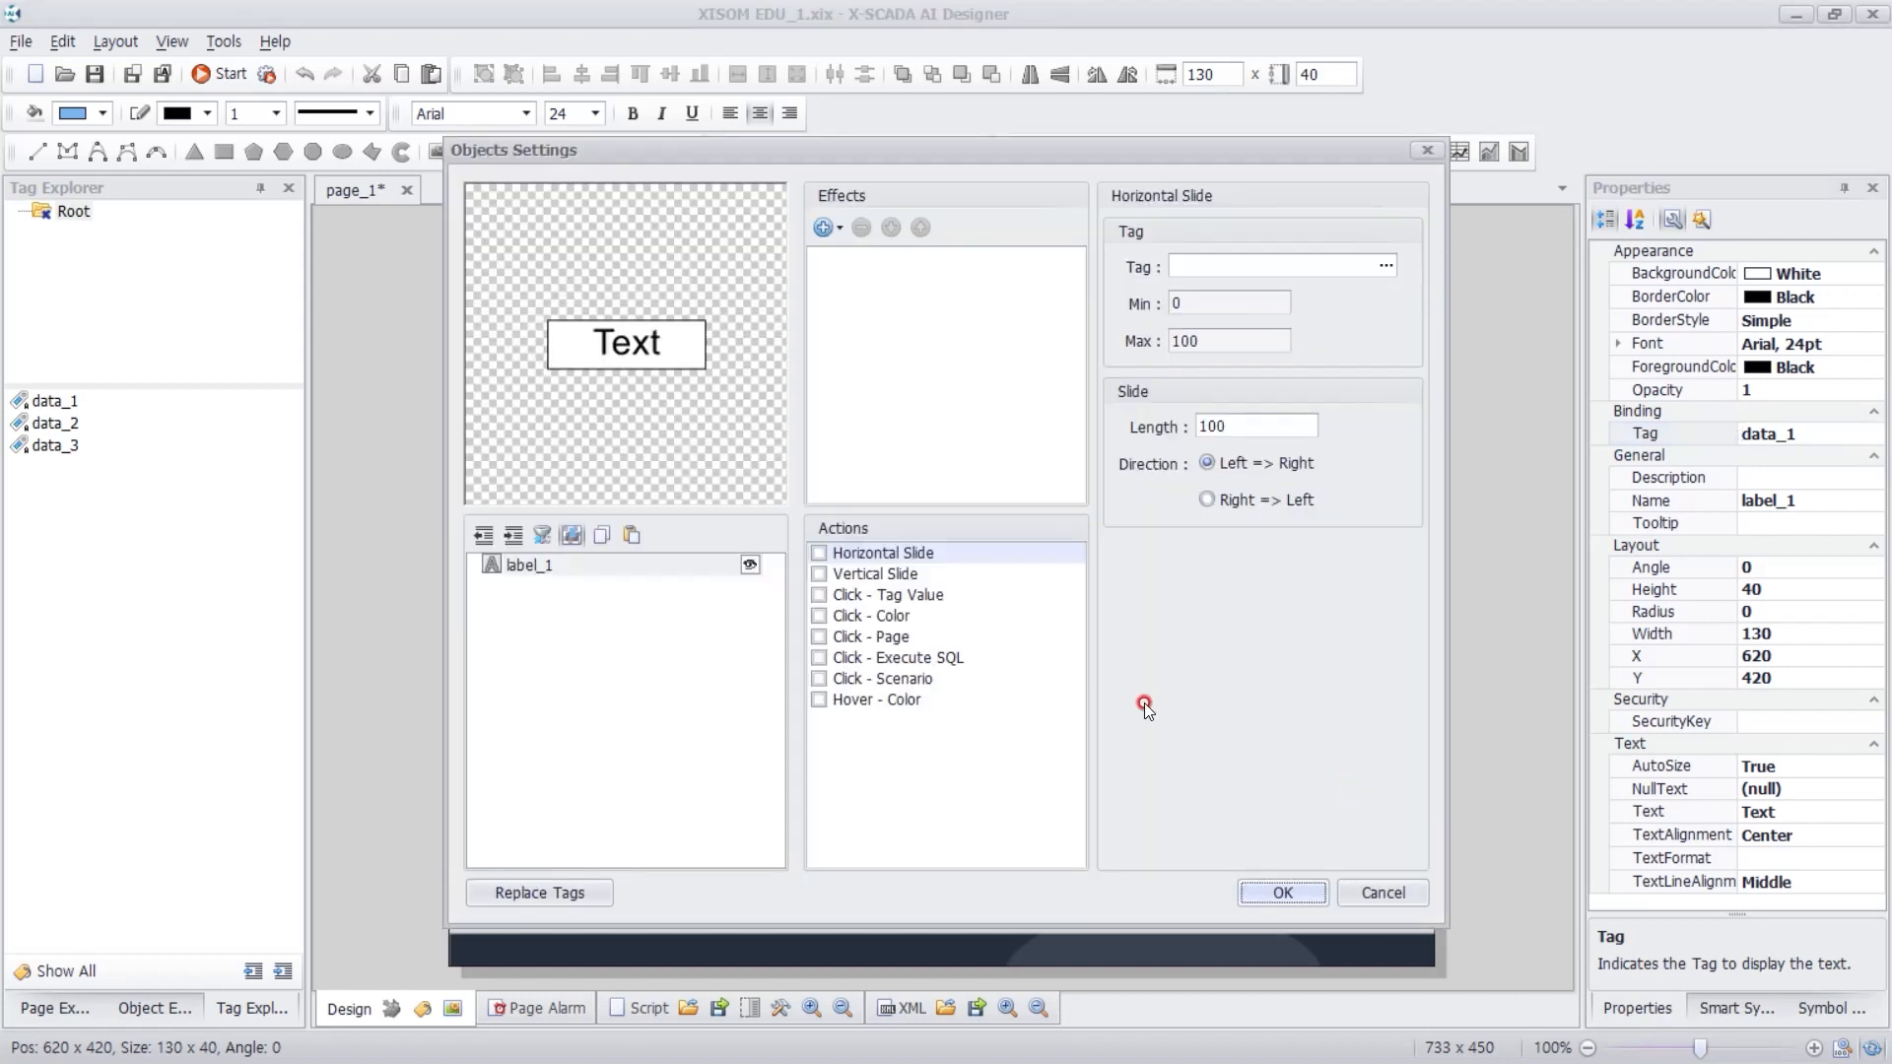
pyautogui.click(941, 597)
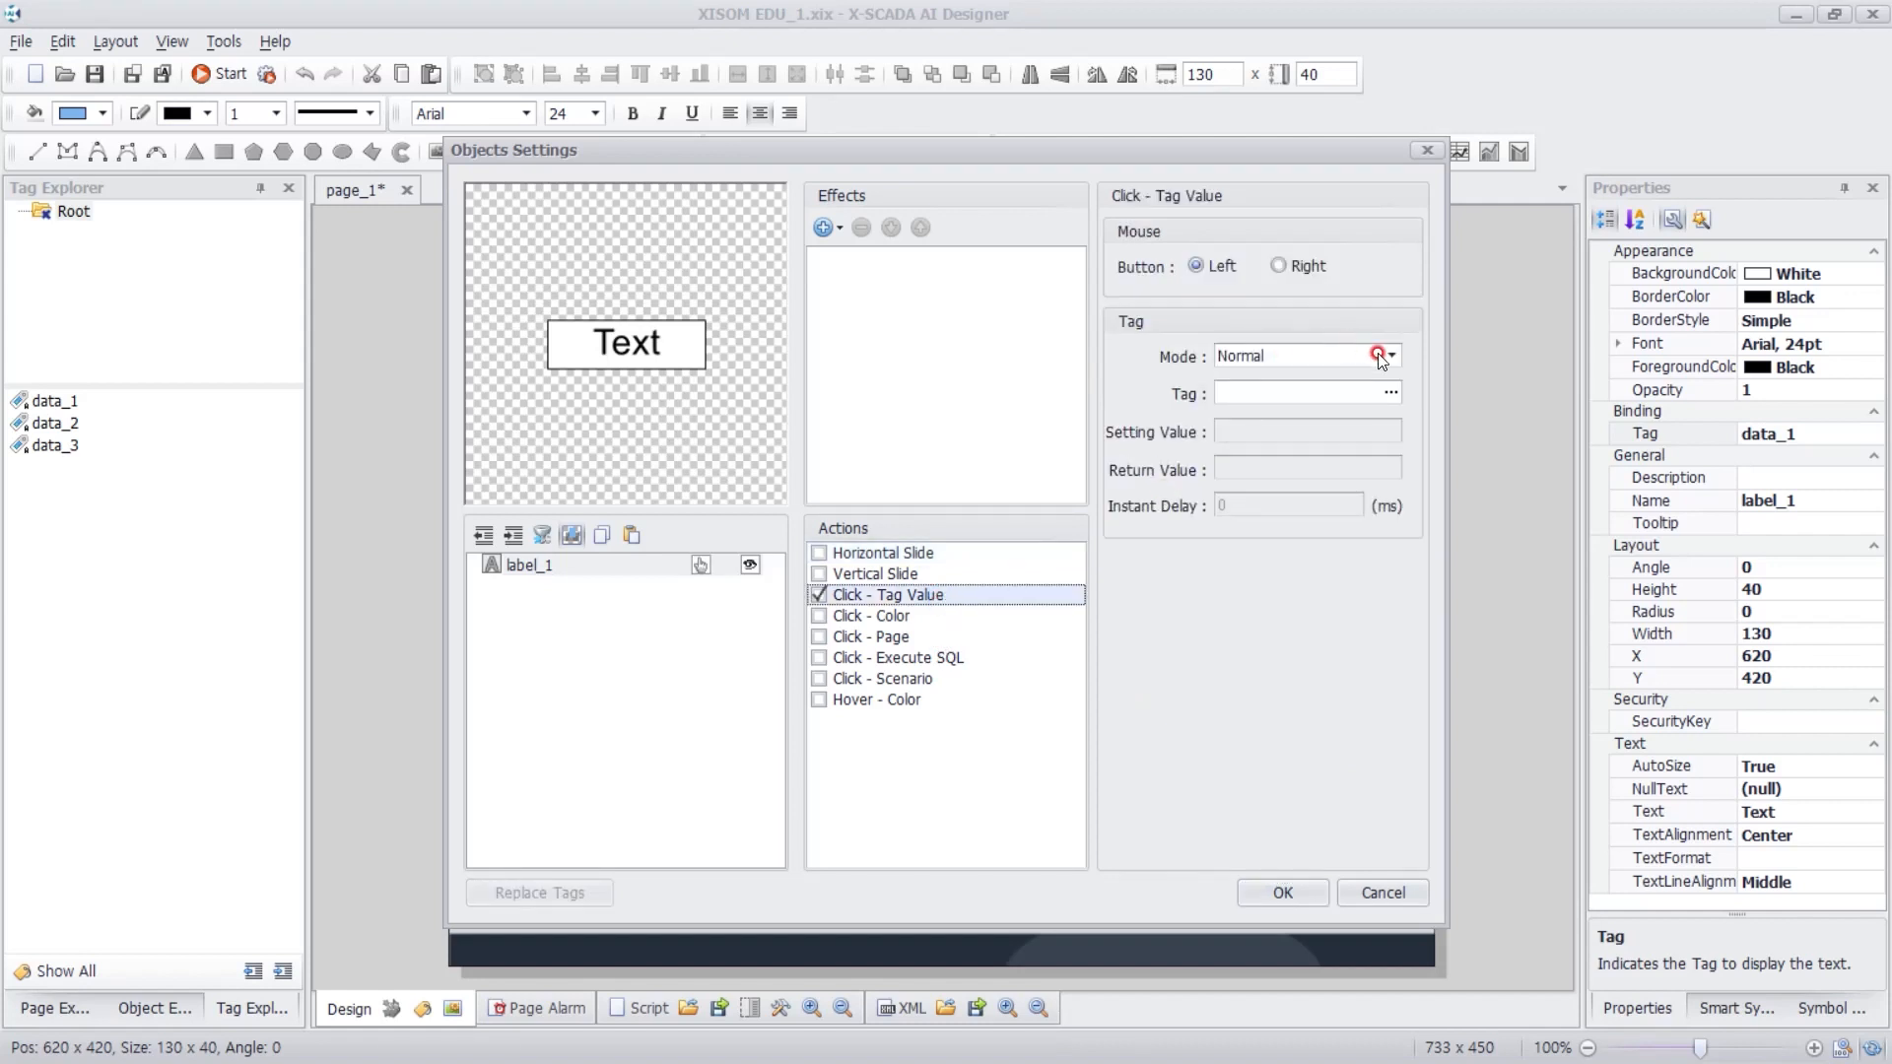
pyautogui.click(1393, 354)
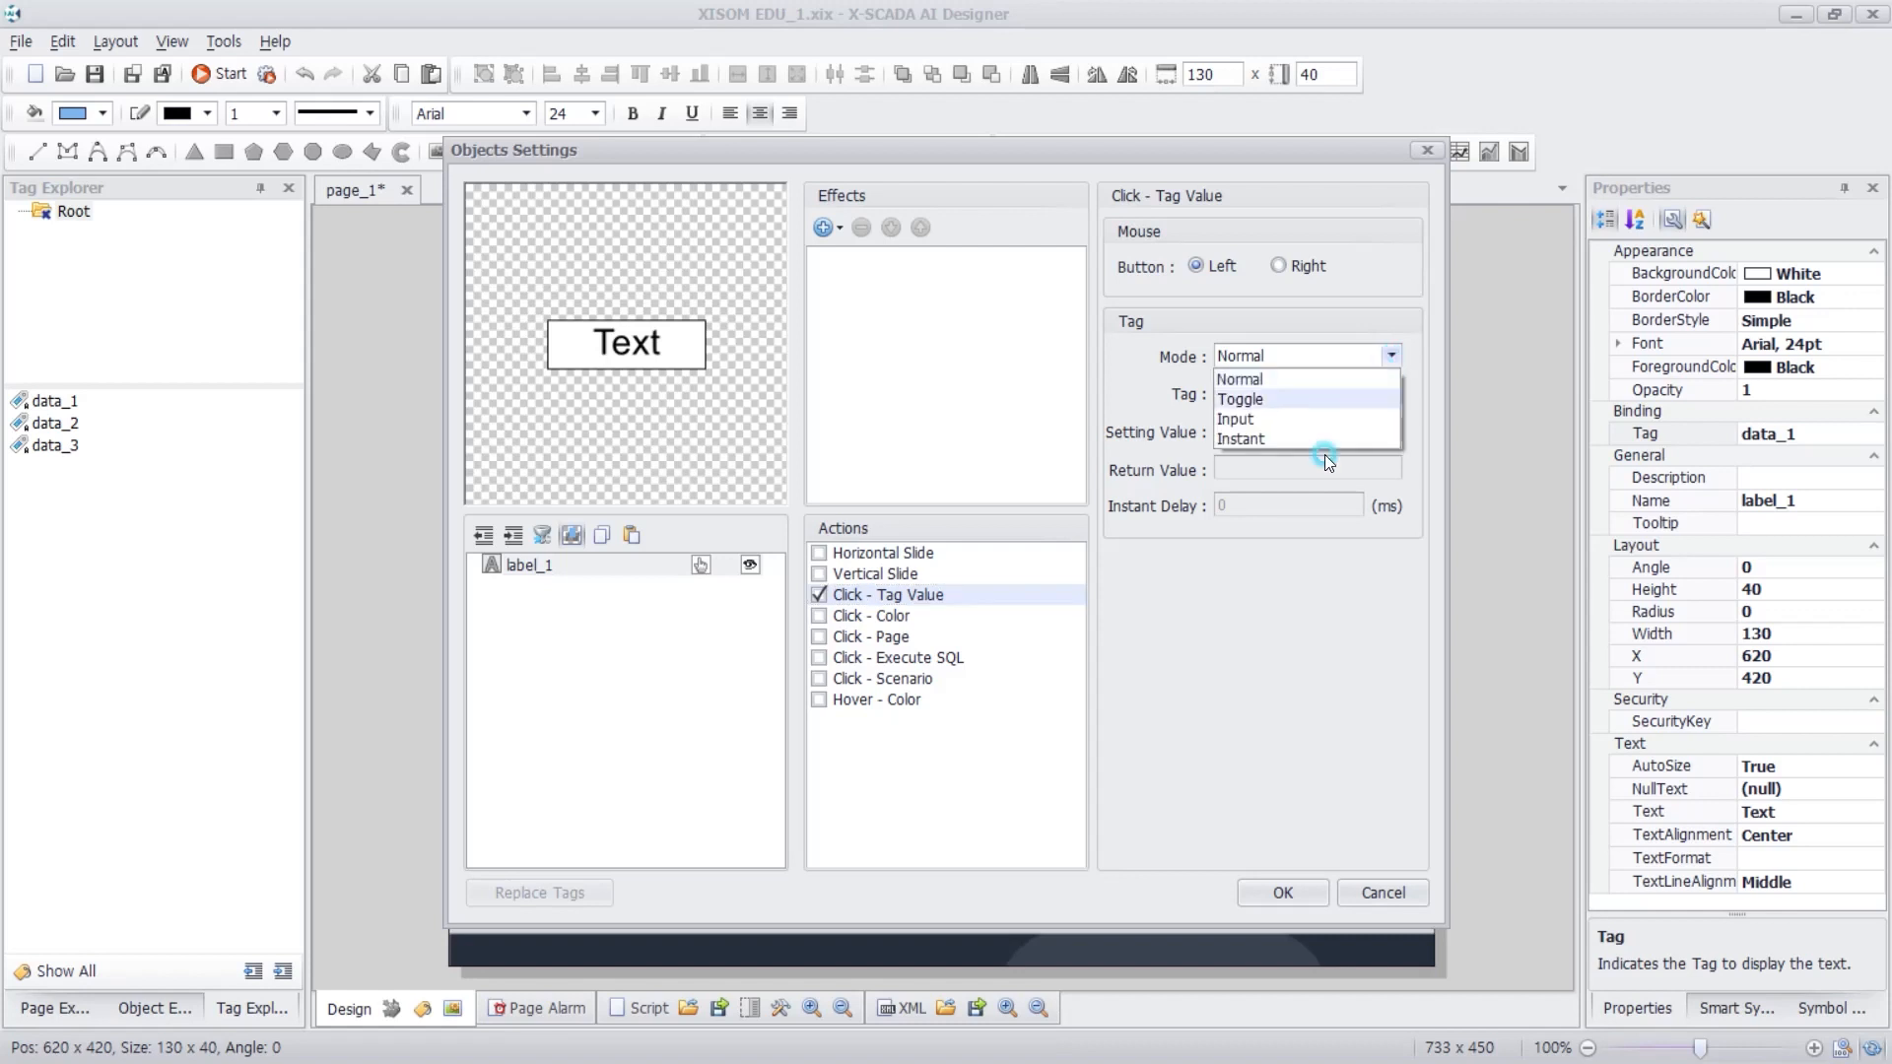
pyautogui.click(1321, 439)
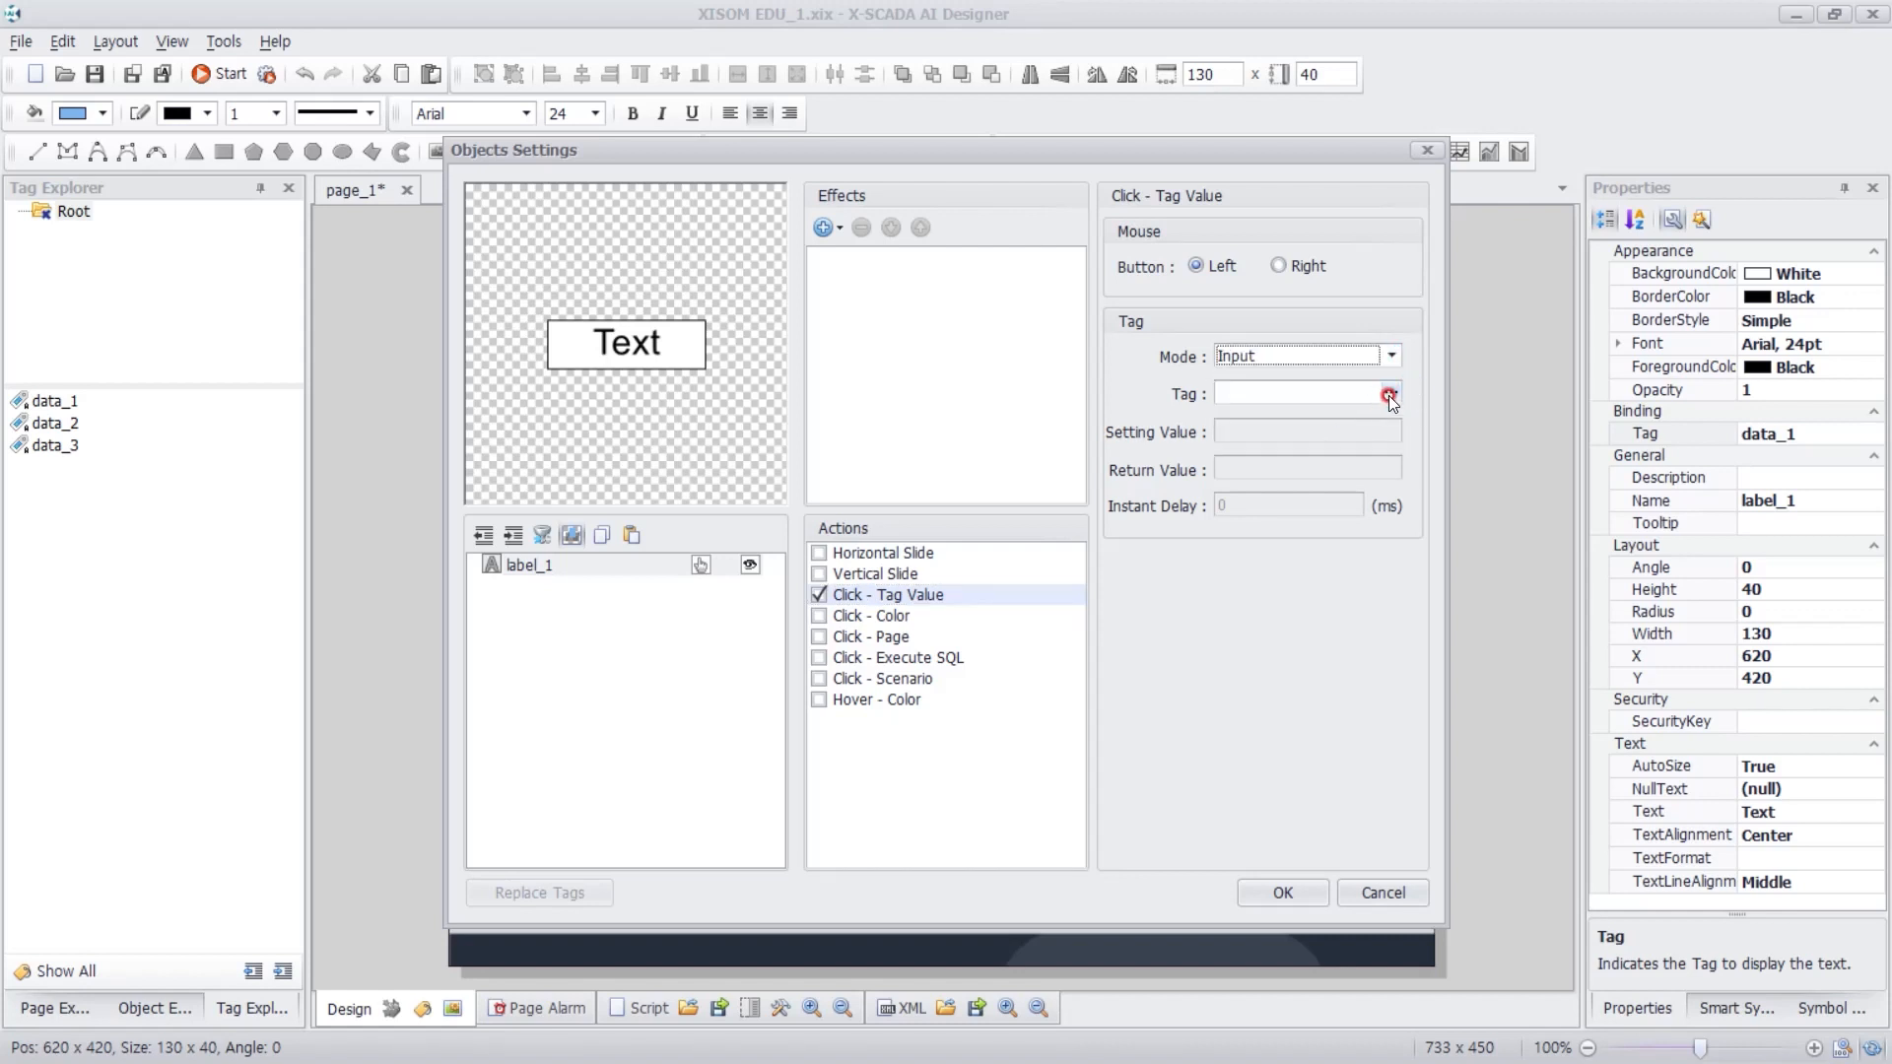
pyautogui.click(1387, 394)
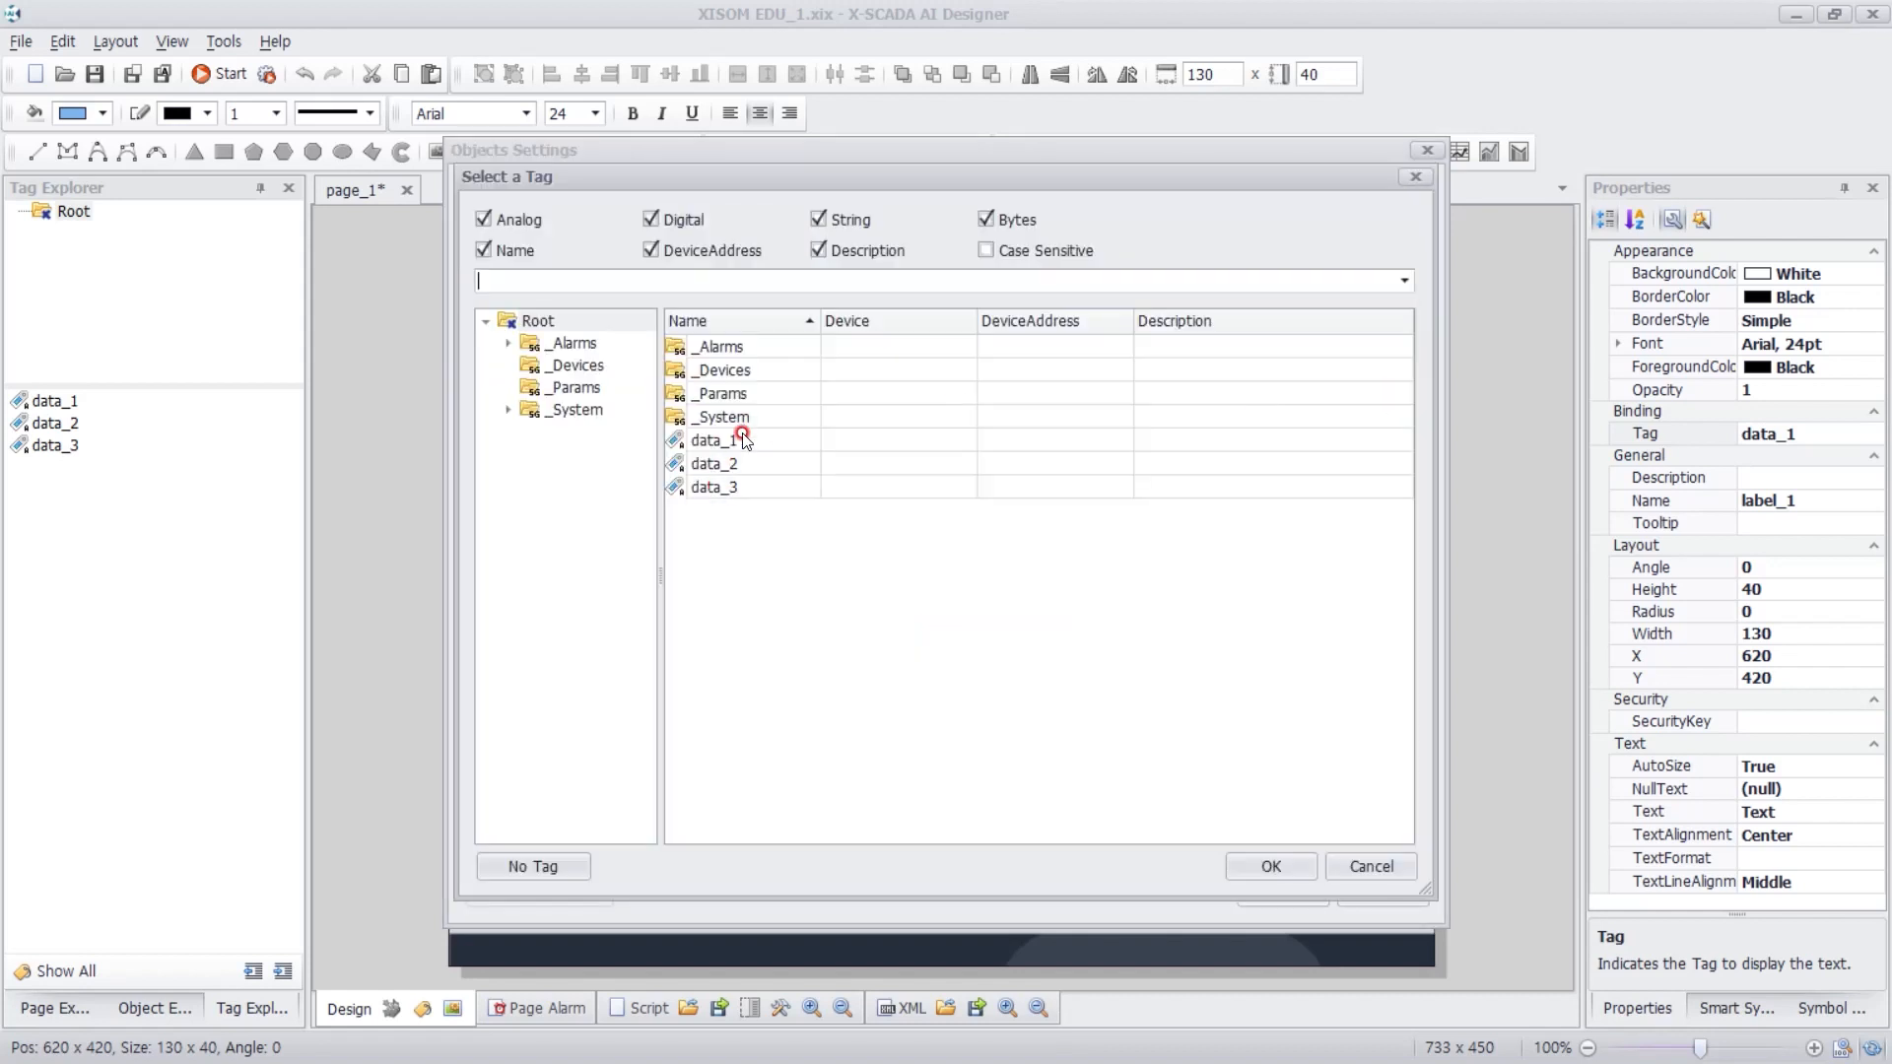
pyautogui.click(744, 443)
pyautogui.doubleClick(744, 442)
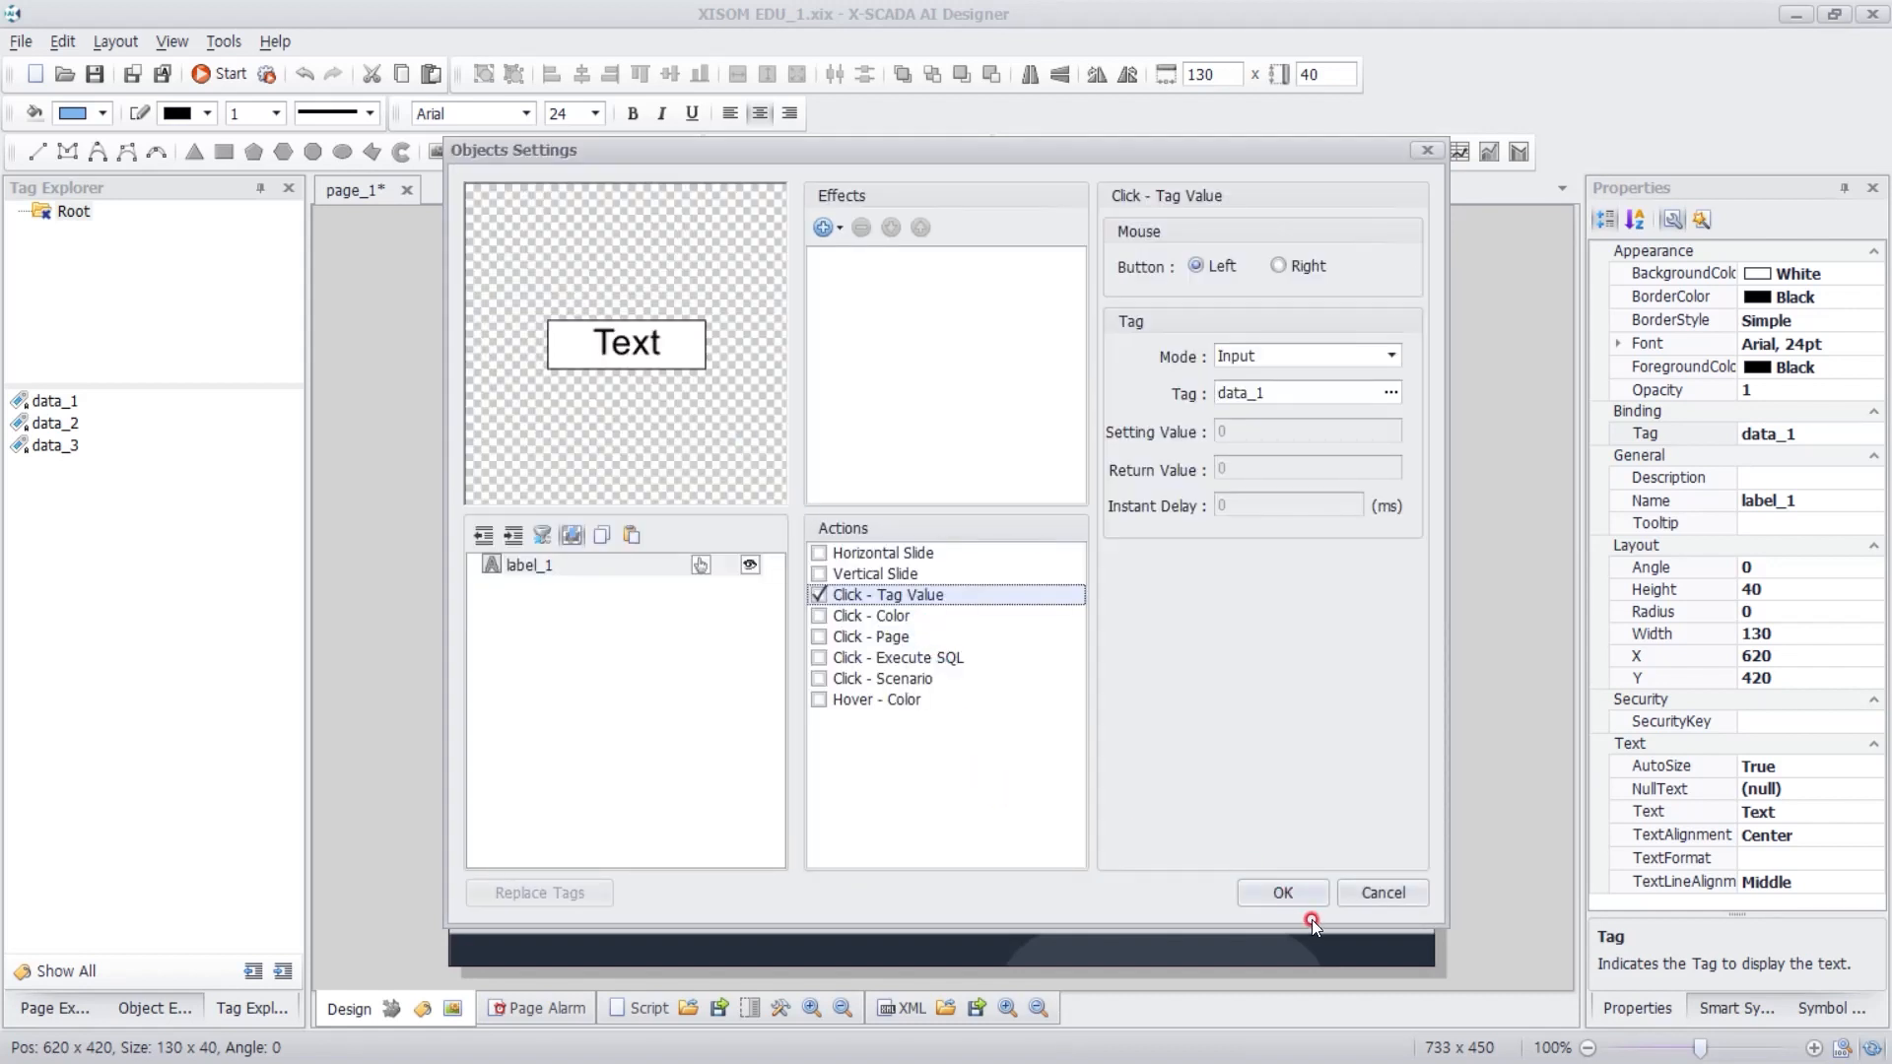
pyautogui.click(1311, 894)
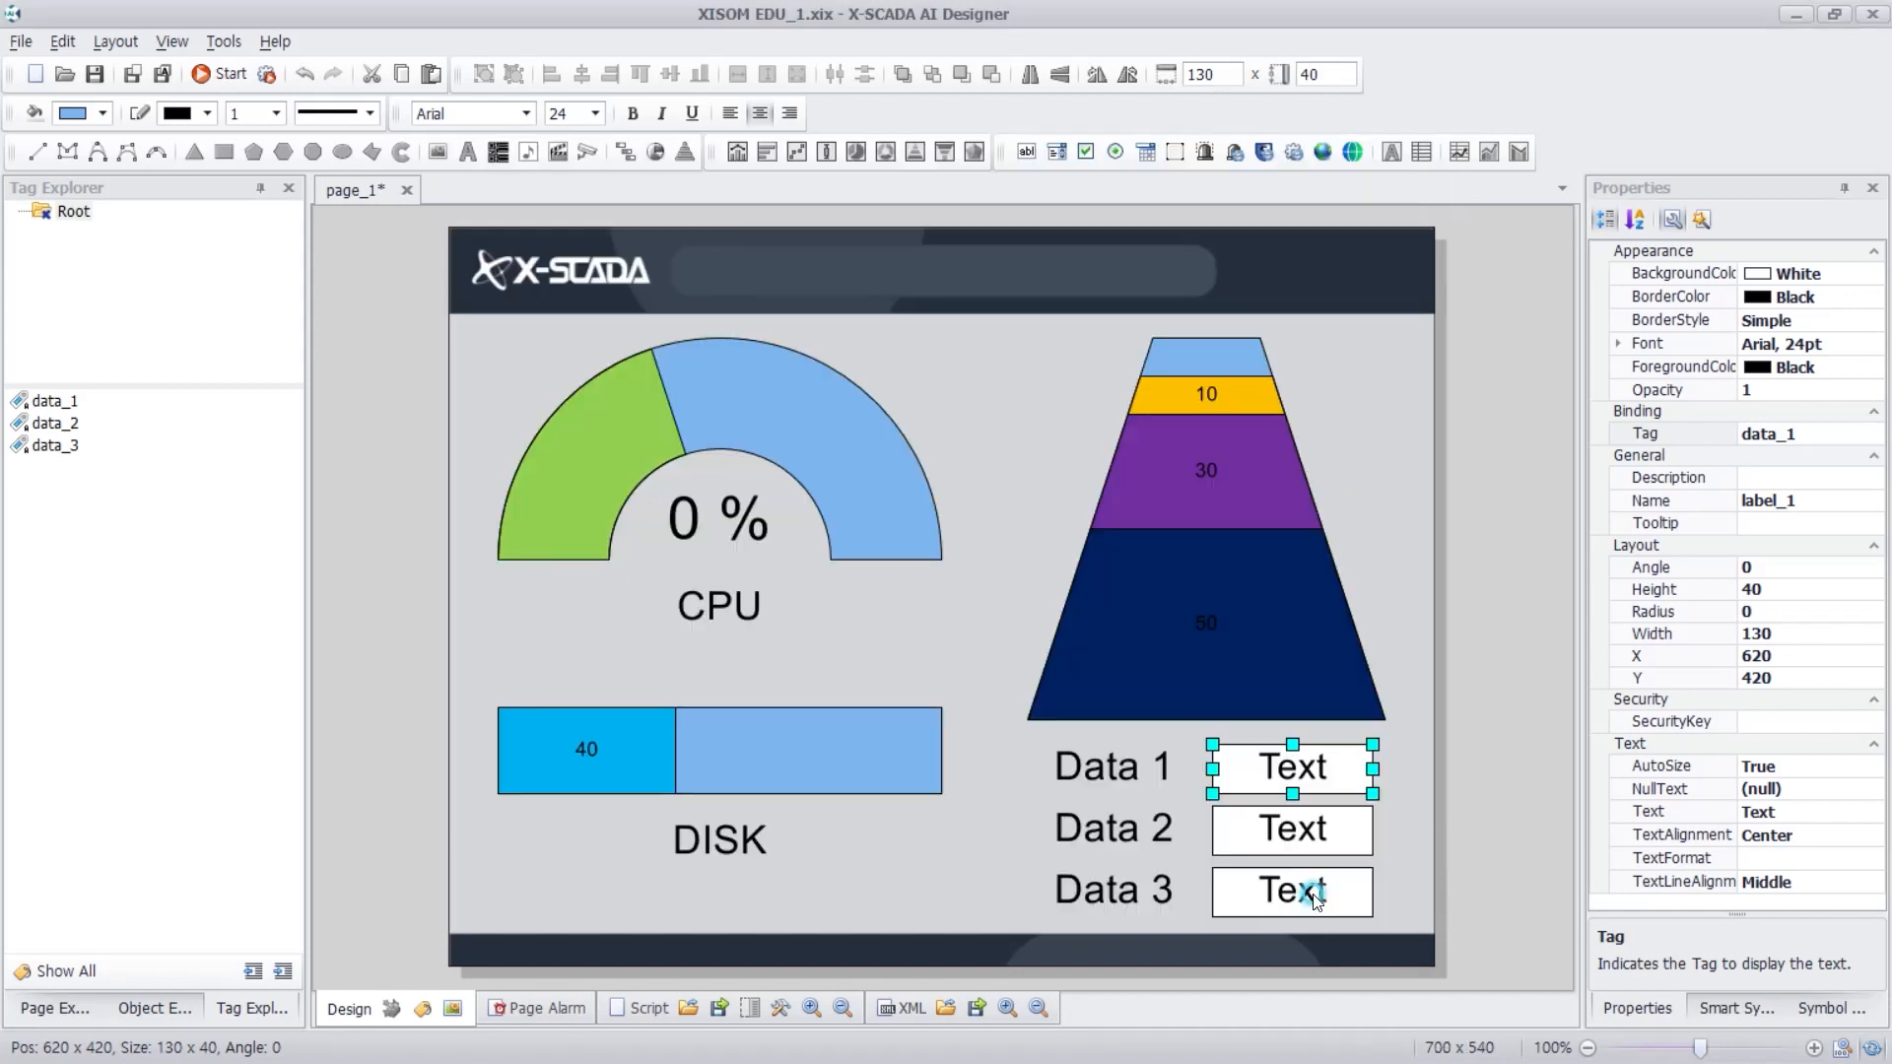
# - Bind the text box beside Data 2 to the data_2 tag
pyautogui.click(1346, 833)
pyautogui.click(1828, 434)
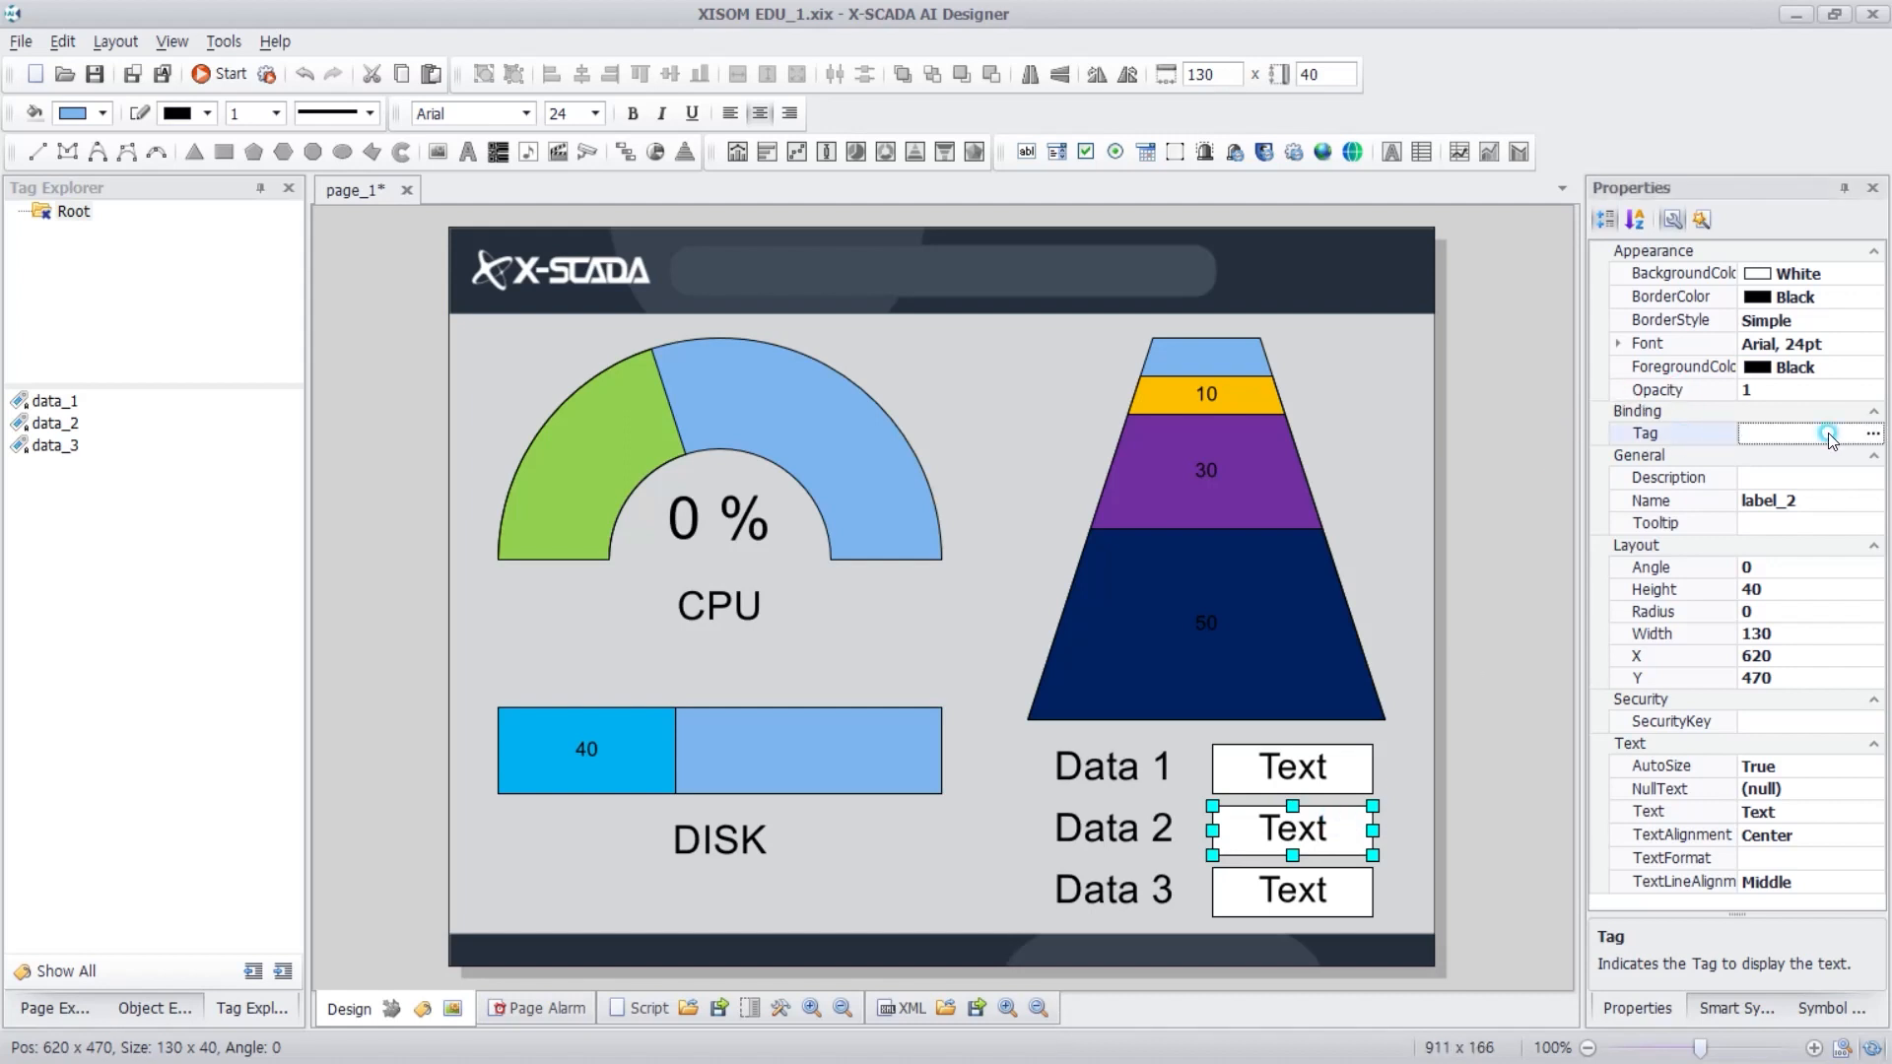
pyautogui.click(1872, 433)
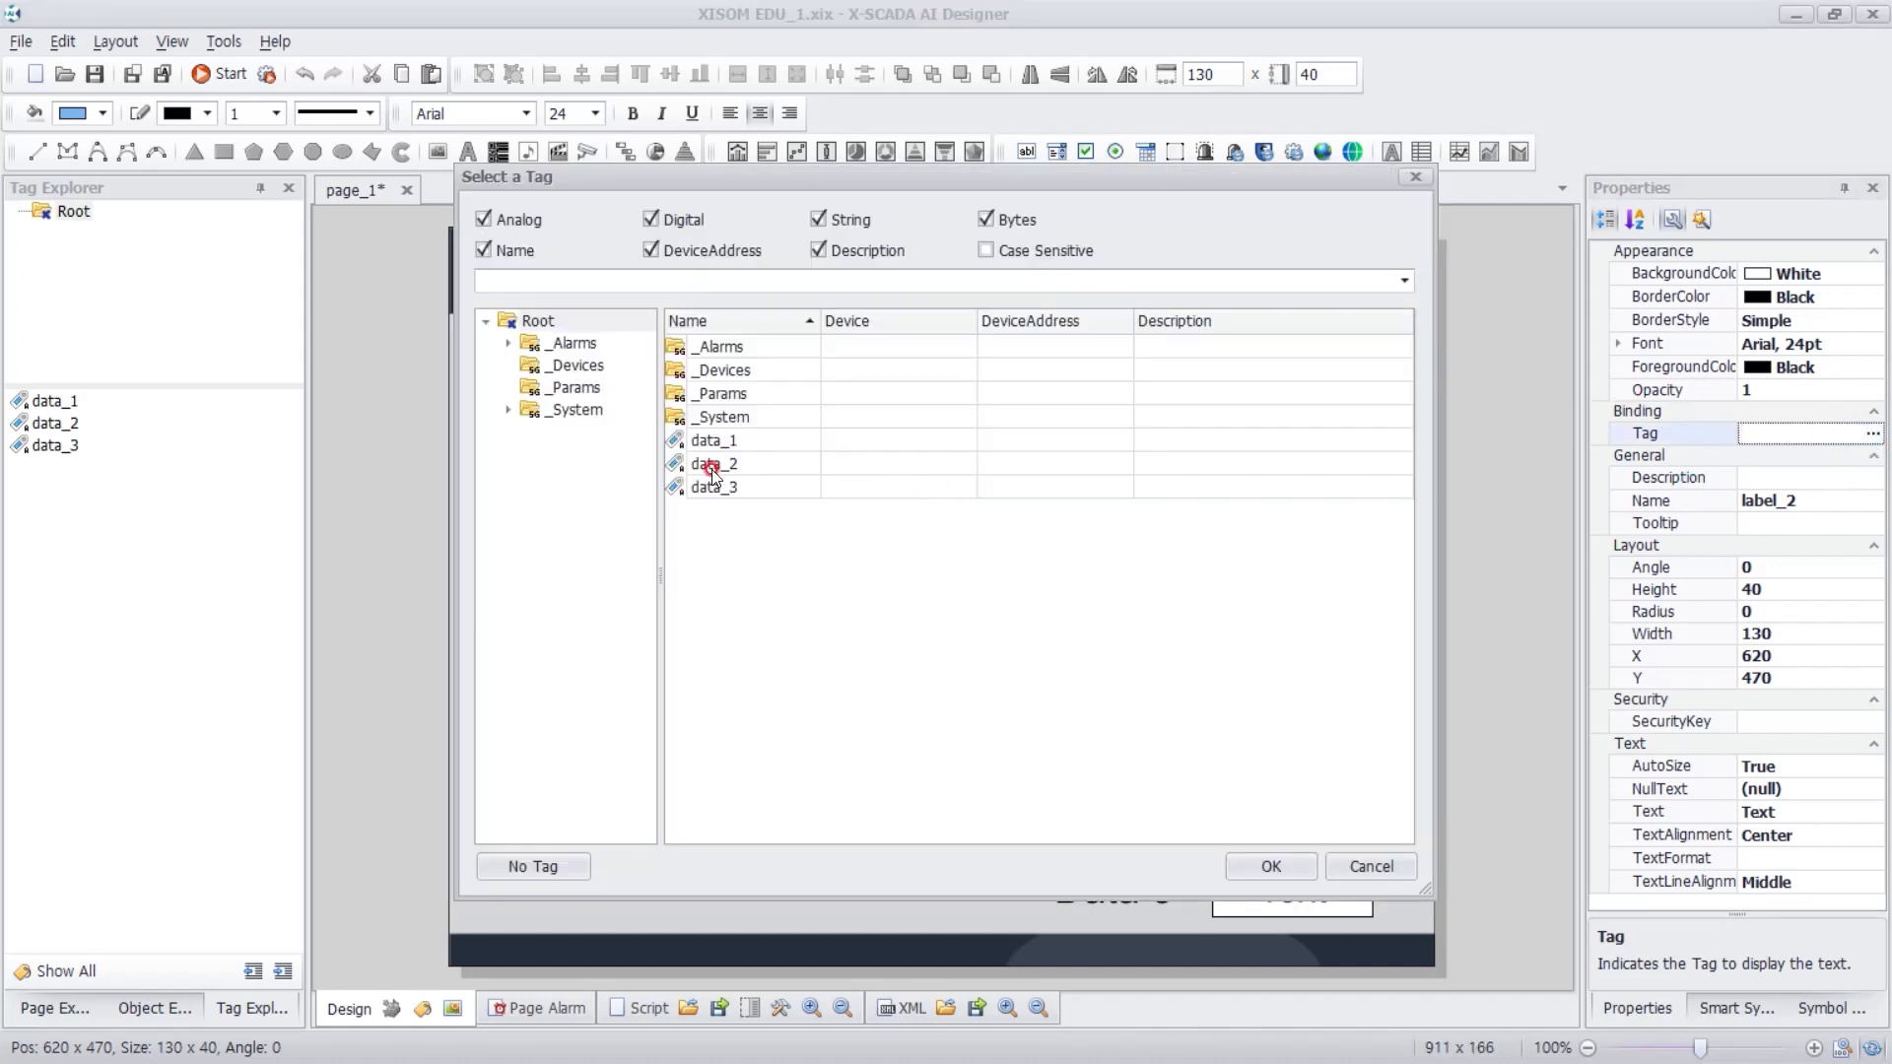
pyautogui.doubleClick(713, 465)
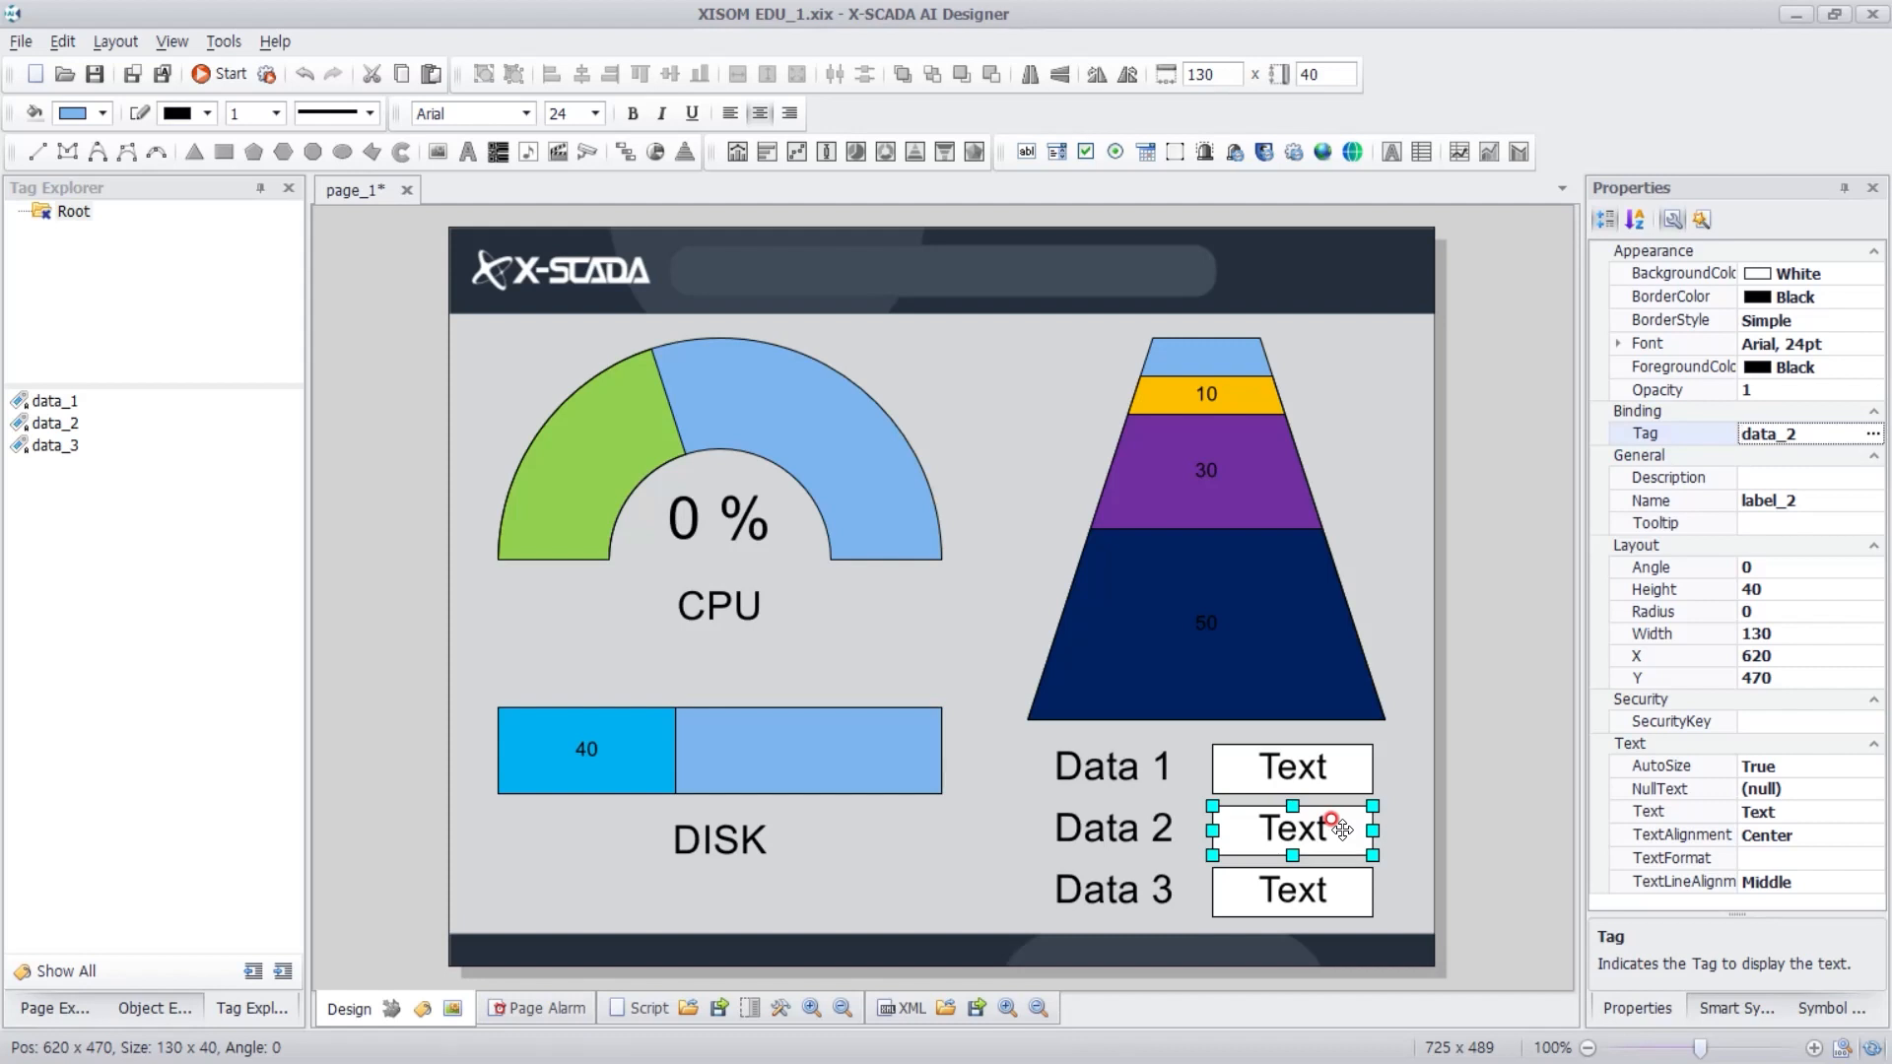
# - Give the Data 2 text box a "Click - Tag Value" action in Input mode for the data_2 tag
pyautogui.doubleClick(1342, 831)
pyautogui.click(893, 595)
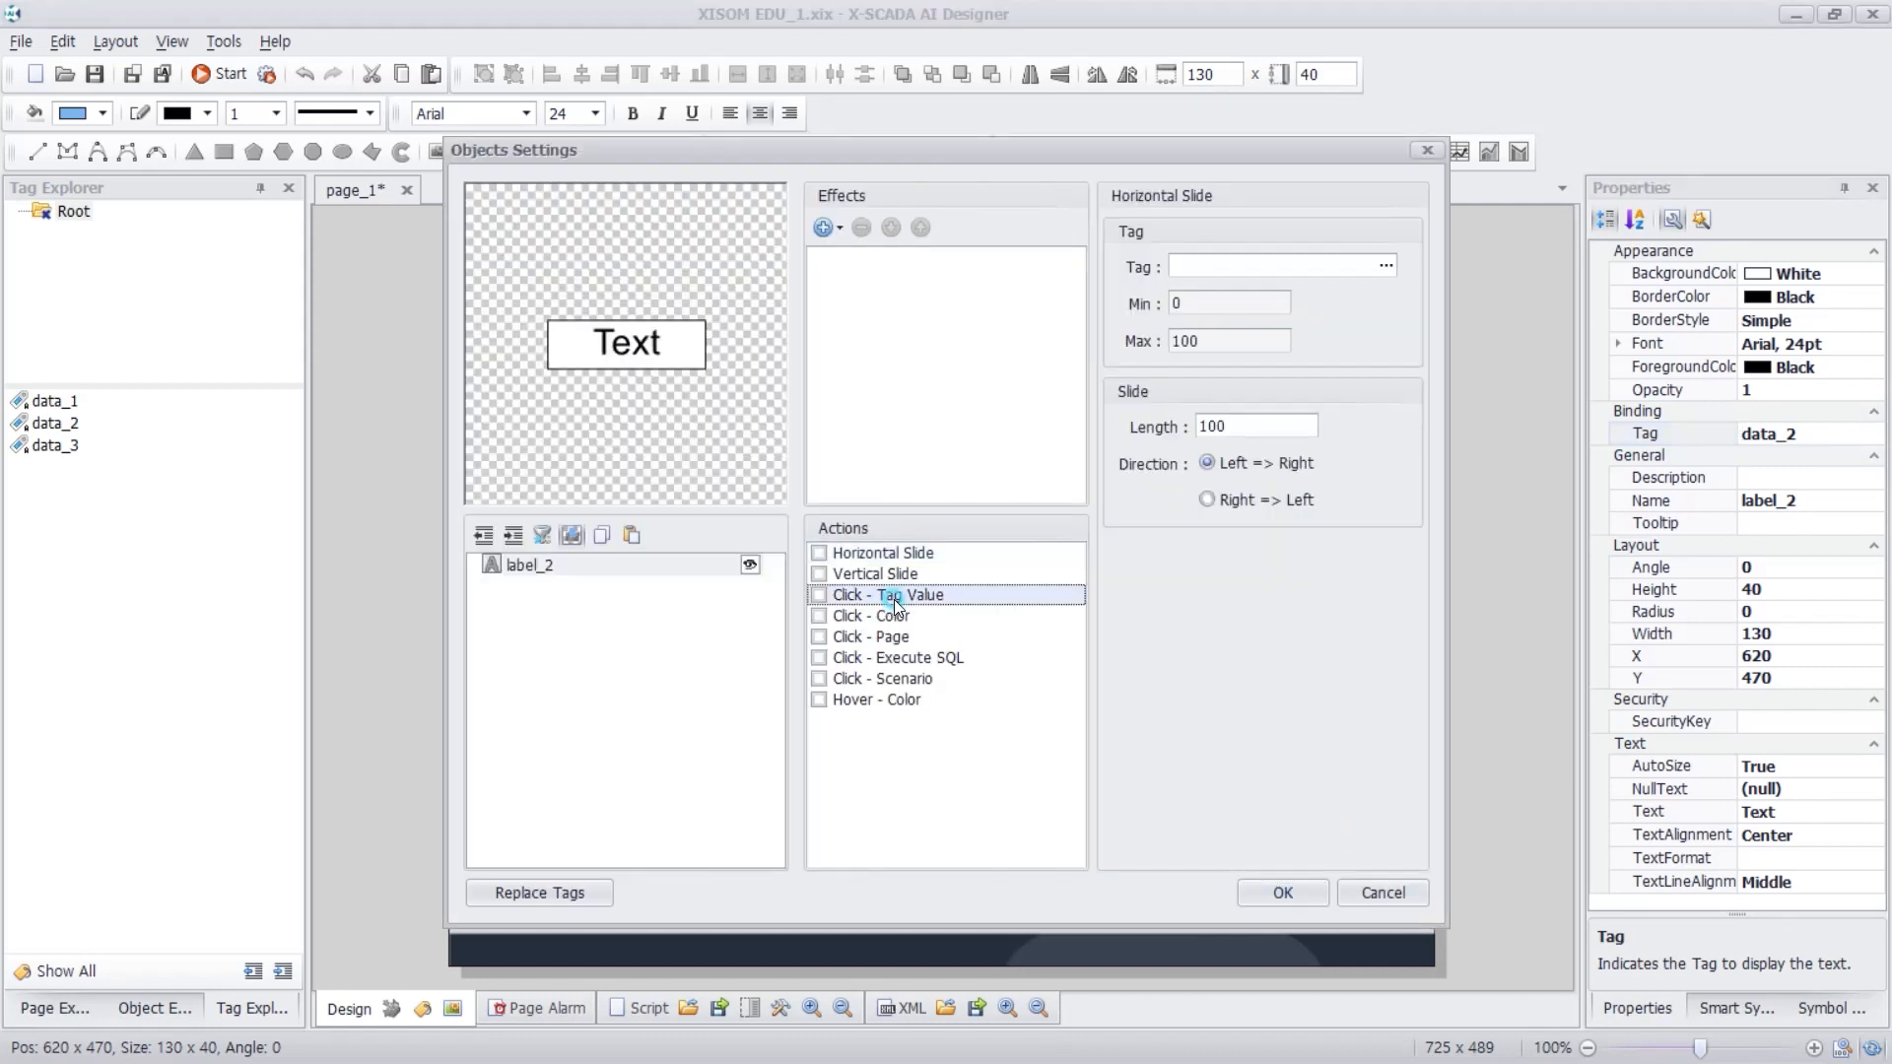
pyautogui.click(1388, 359)
pyautogui.click(1352, 412)
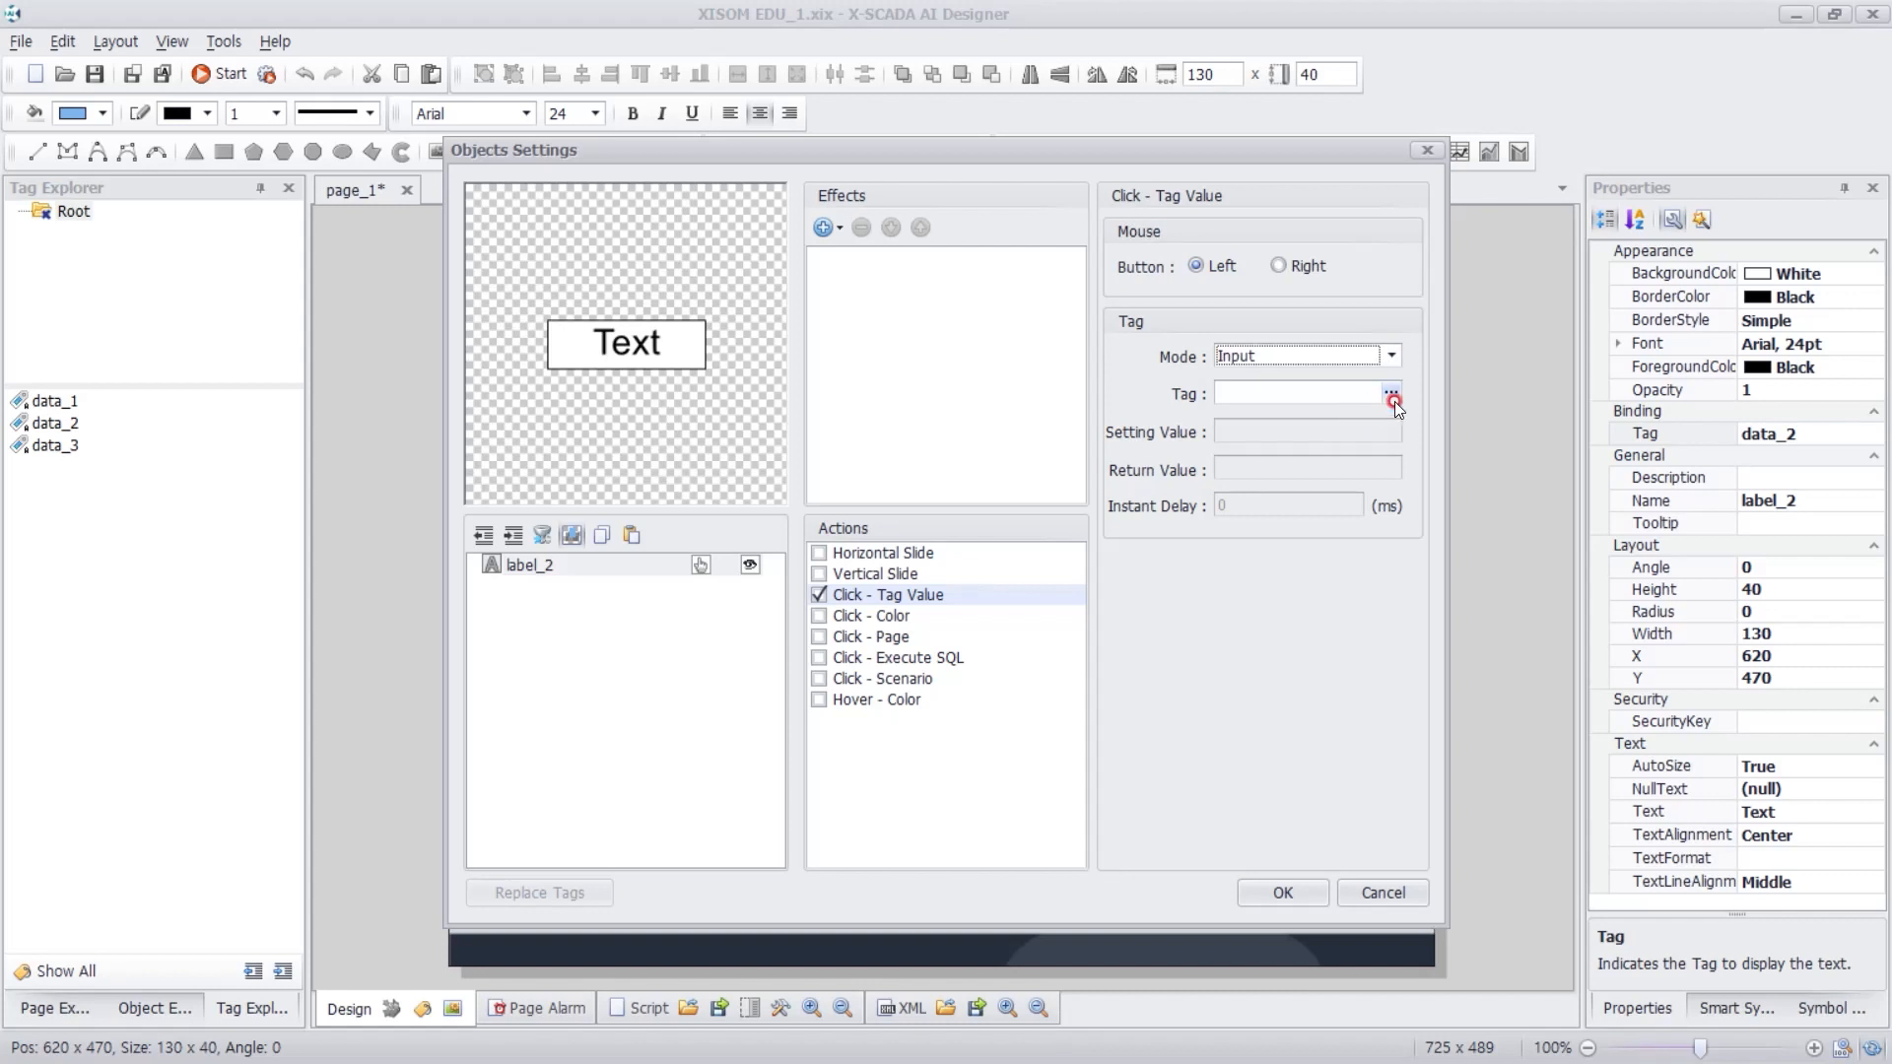
pyautogui.click(1390, 393)
pyautogui.click(769, 461)
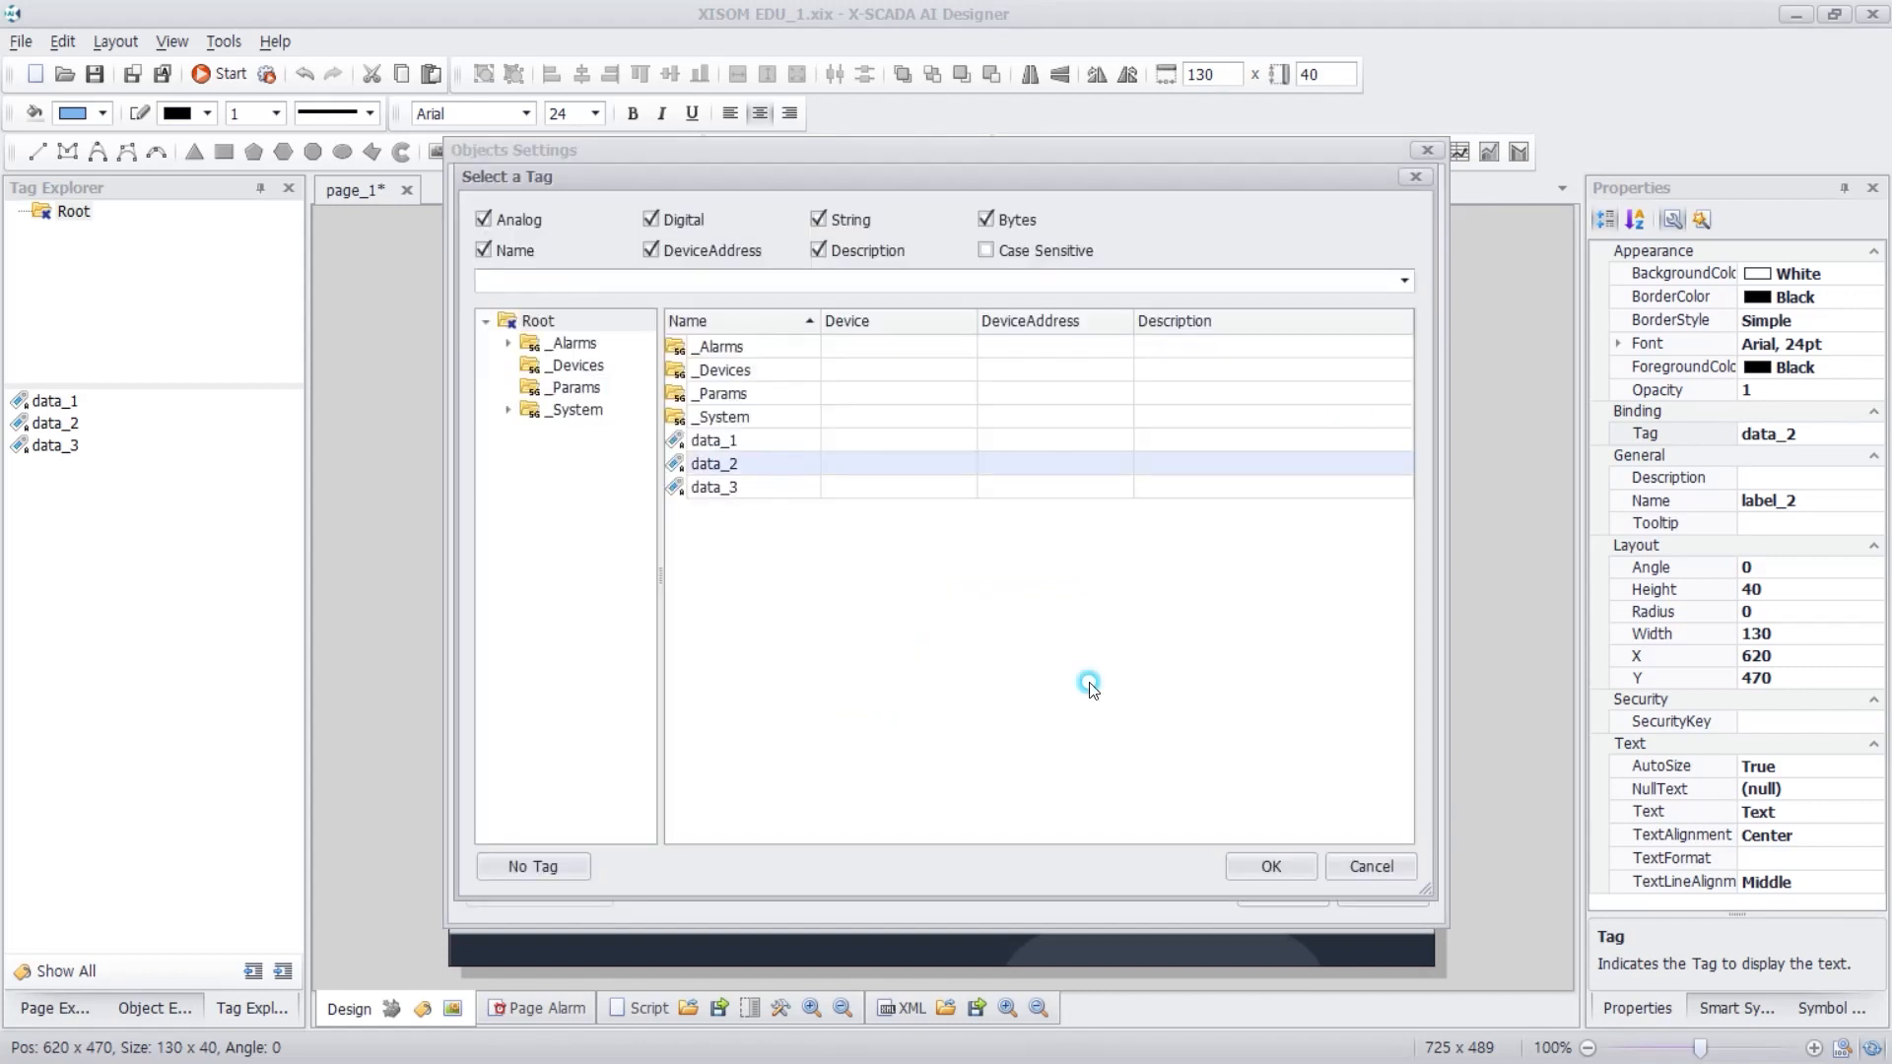
pyautogui.click(1271, 866)
pyautogui.click(1285, 891)
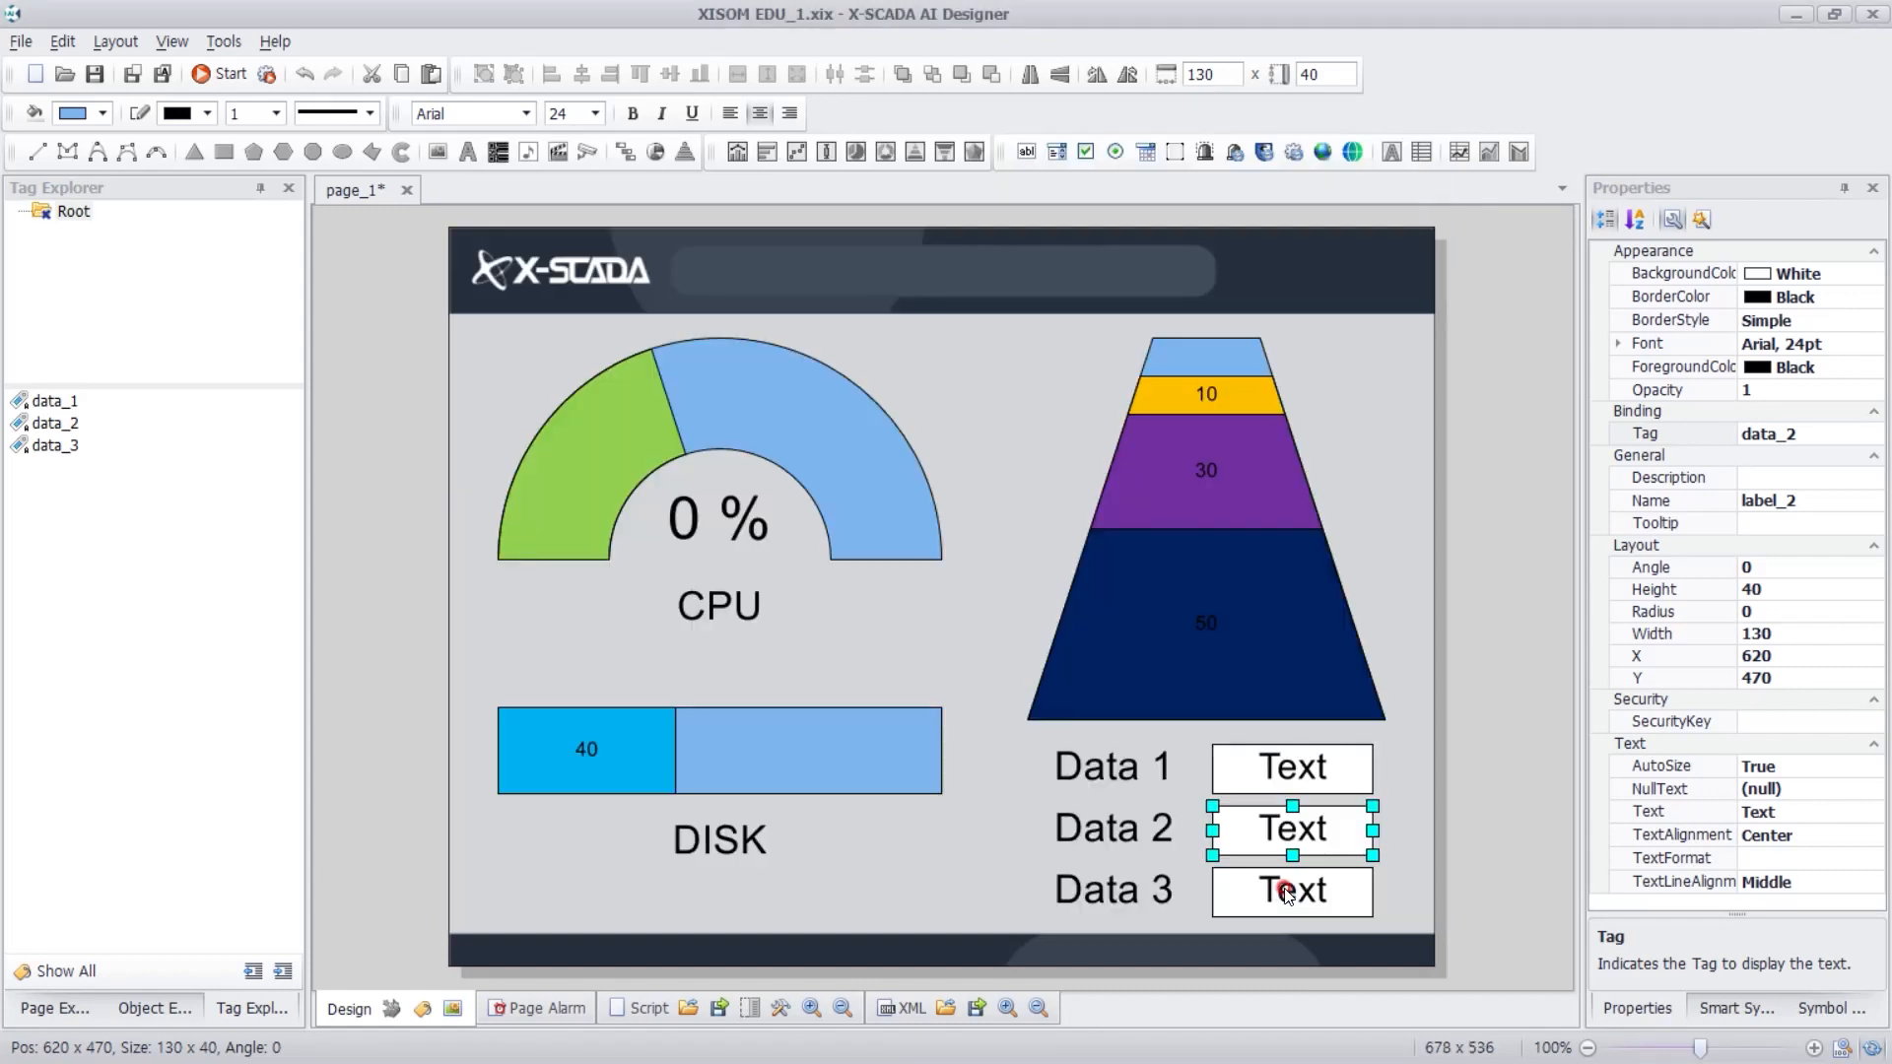
# - Bind the text box beside Data 3 to the data_3 tag
pyautogui.click(1346, 897)
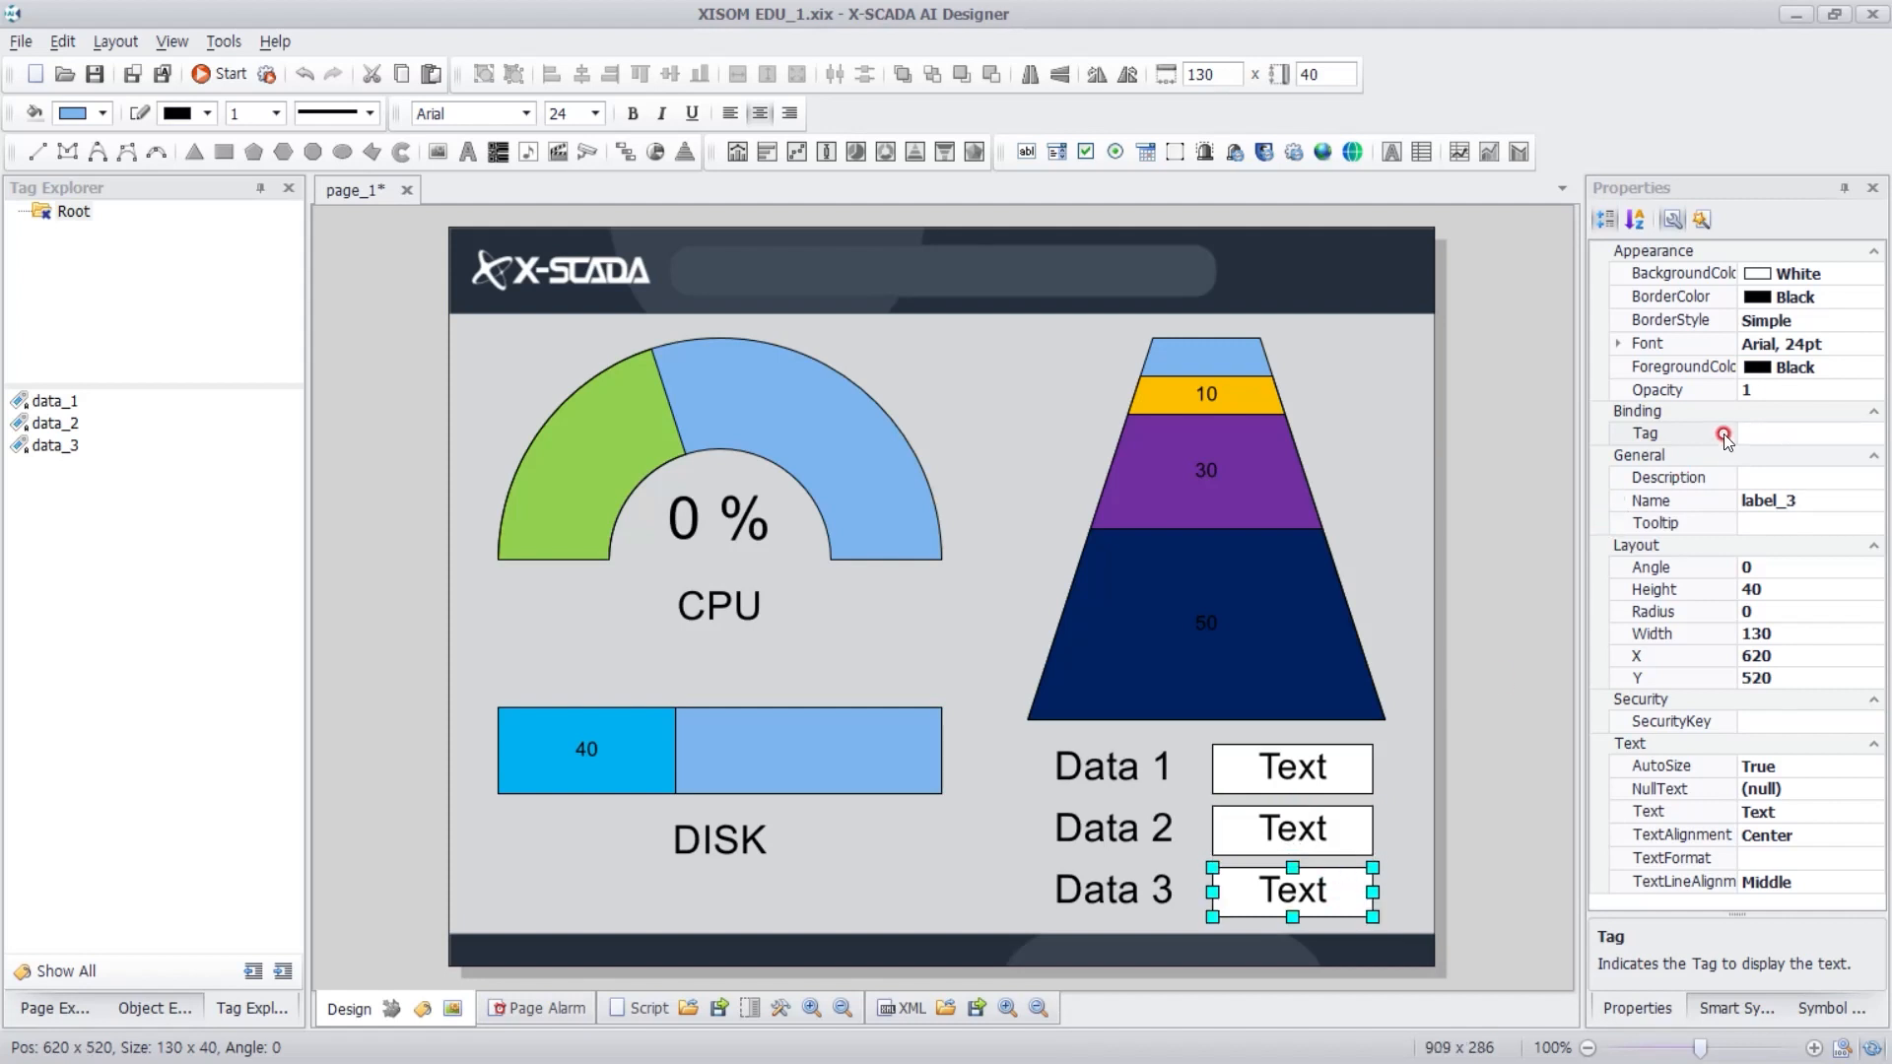
pyautogui.click(1845, 434)
pyautogui.click(1872, 434)
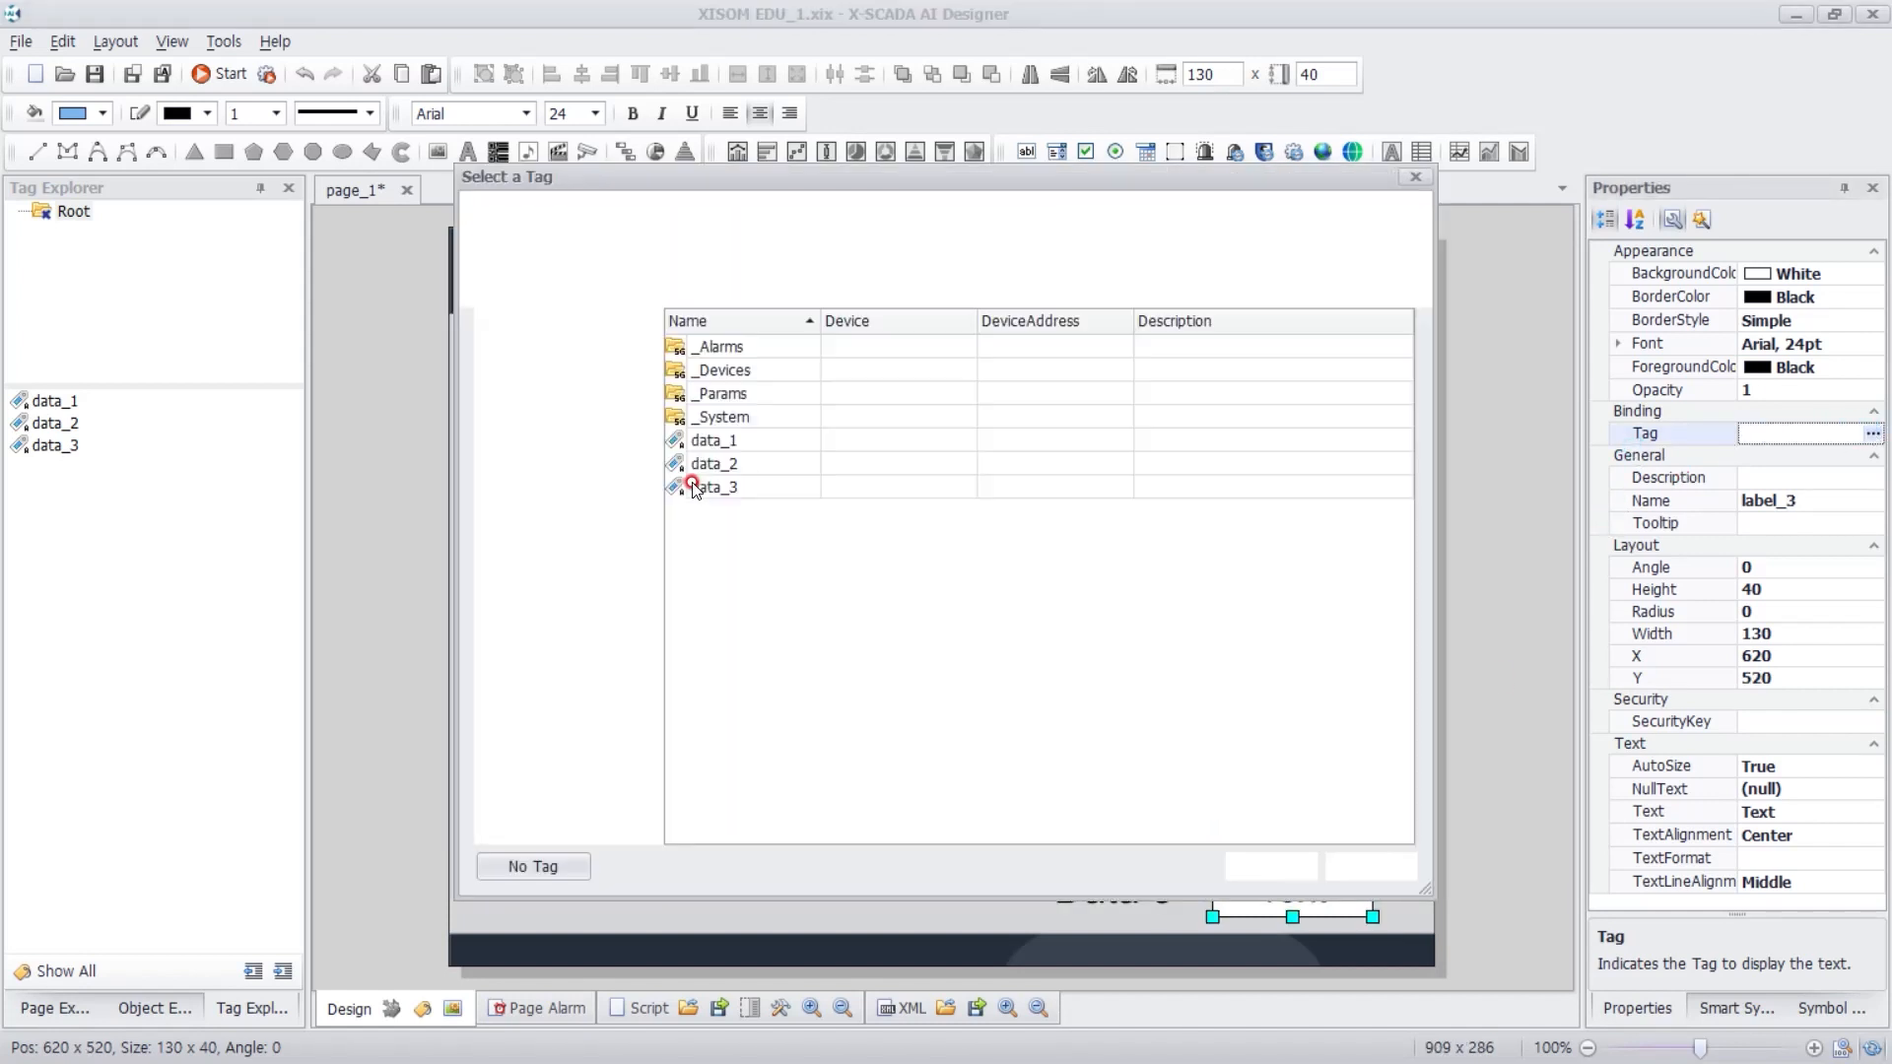
pyautogui.click(694, 489)
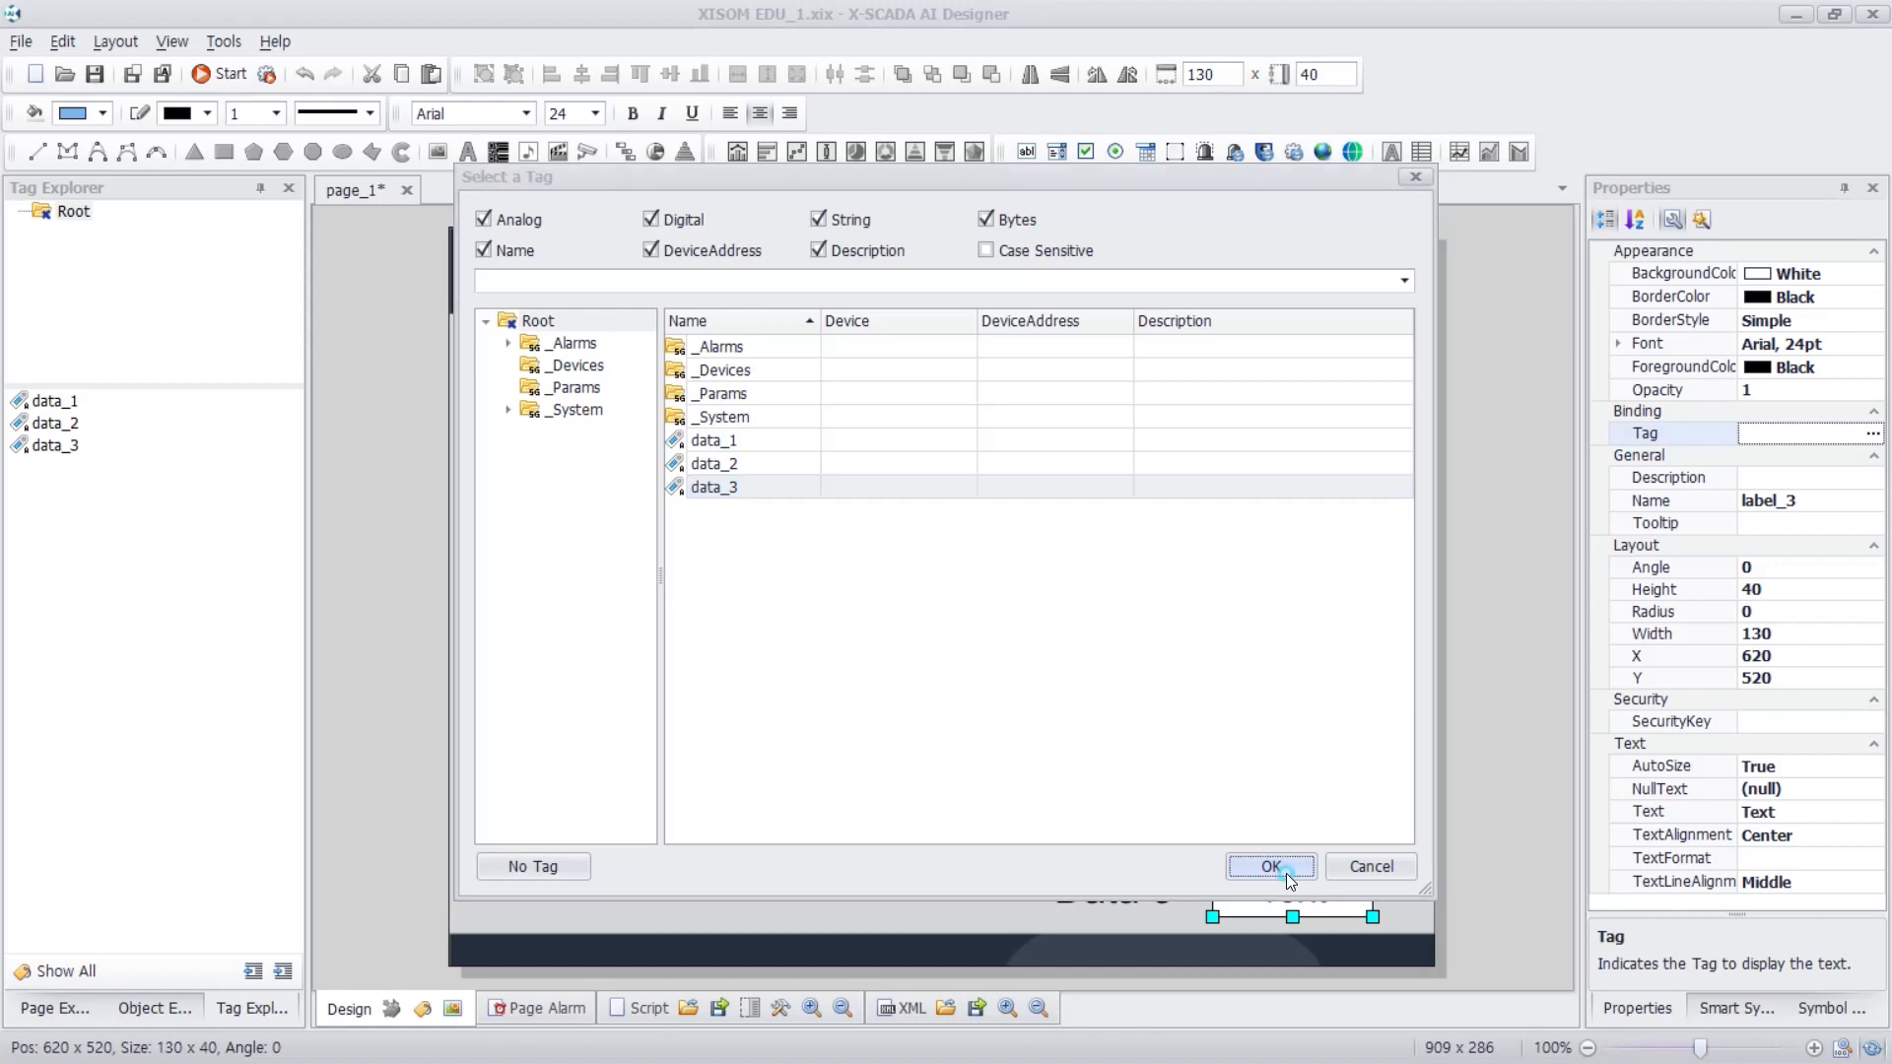
pyautogui.click(1286, 873)
# - Give the Data 3 text box a "Click - Tag Value" action in Input mode for the data_3 tag
pyautogui.doubleClick(1326, 884)
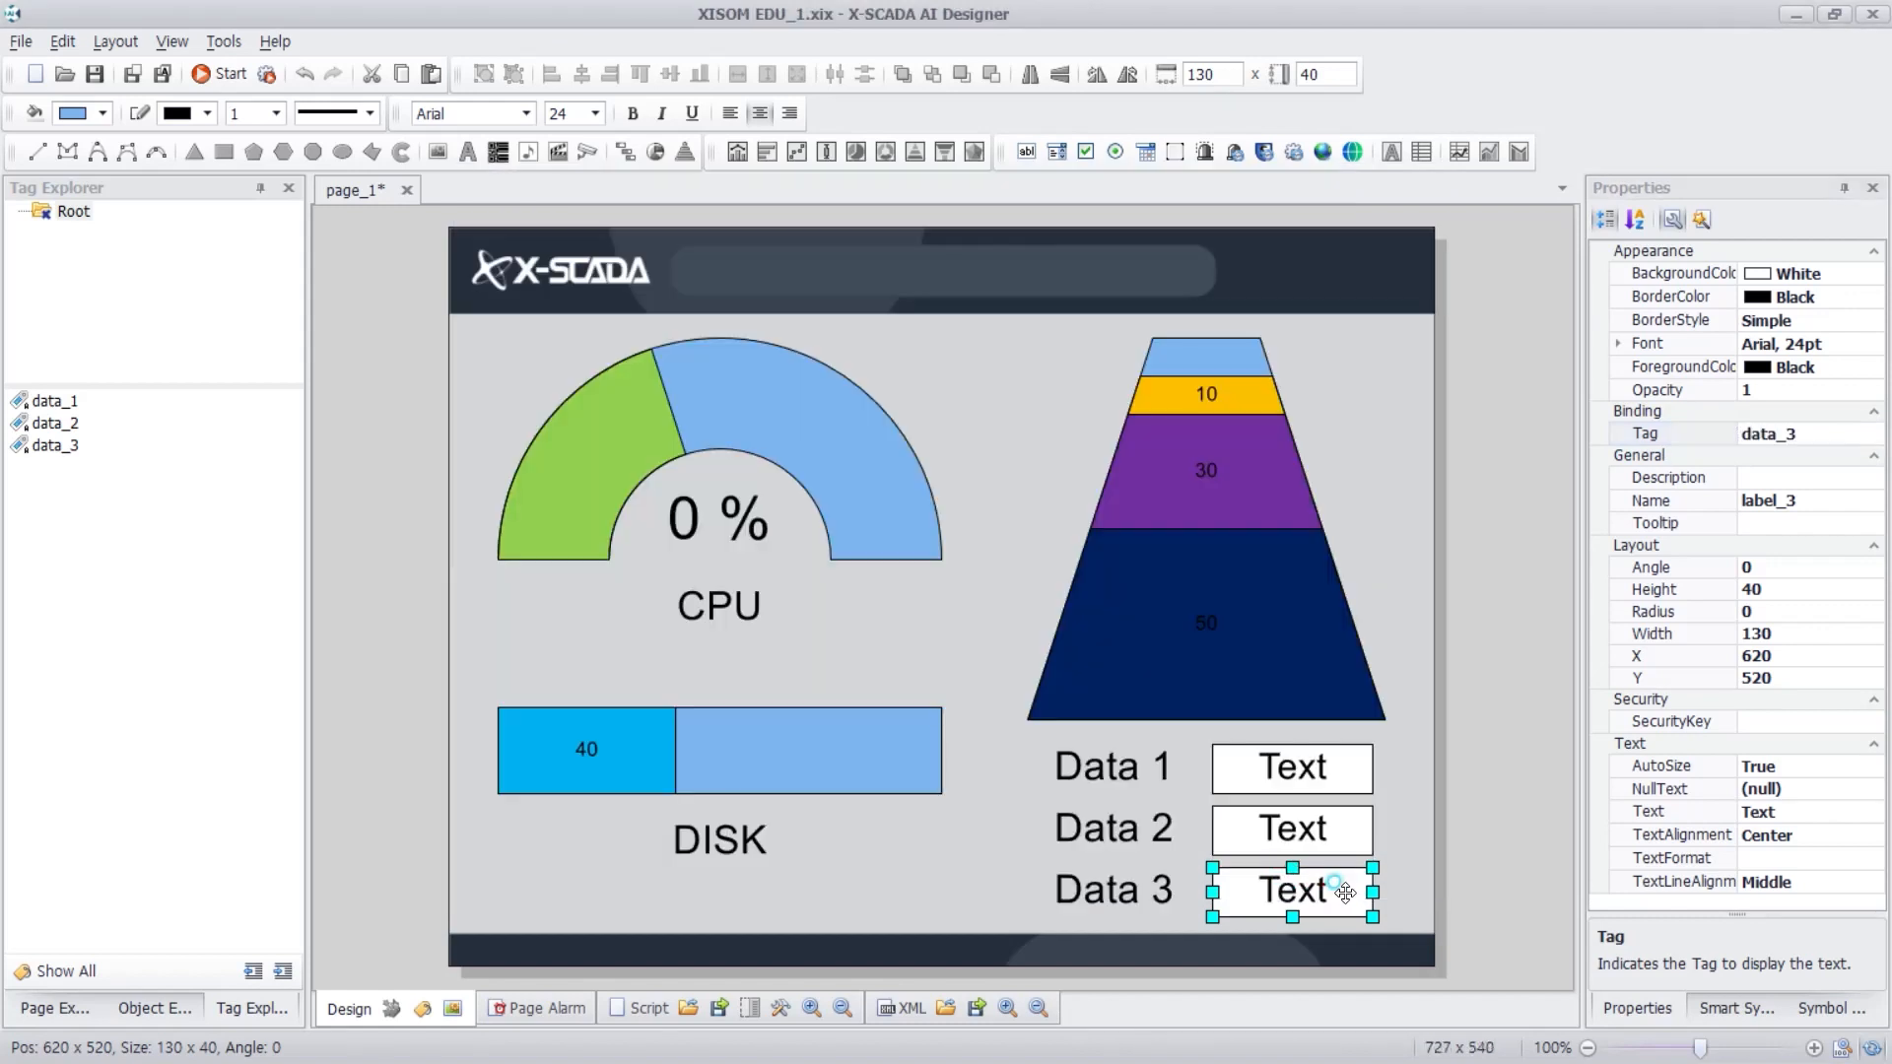
pyautogui.click(819, 595)
pyautogui.click(819, 595)
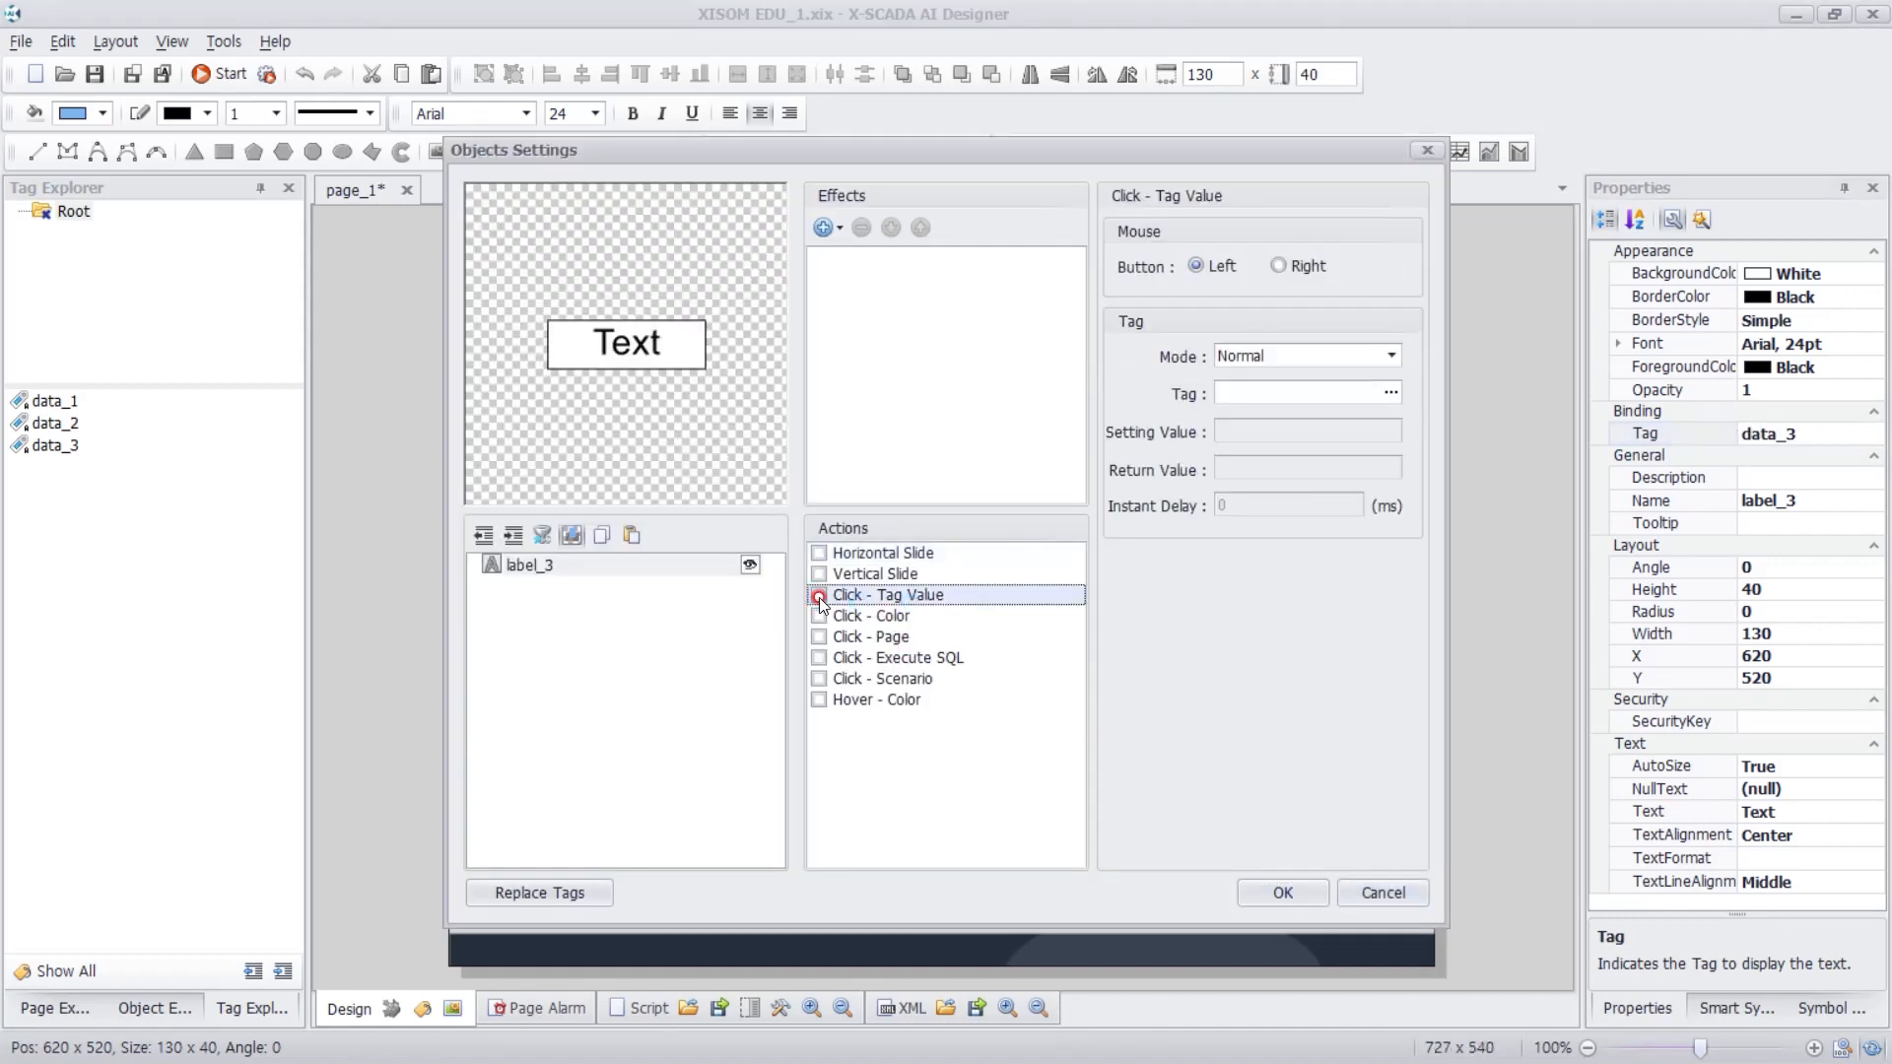
pyautogui.click(1385, 356)
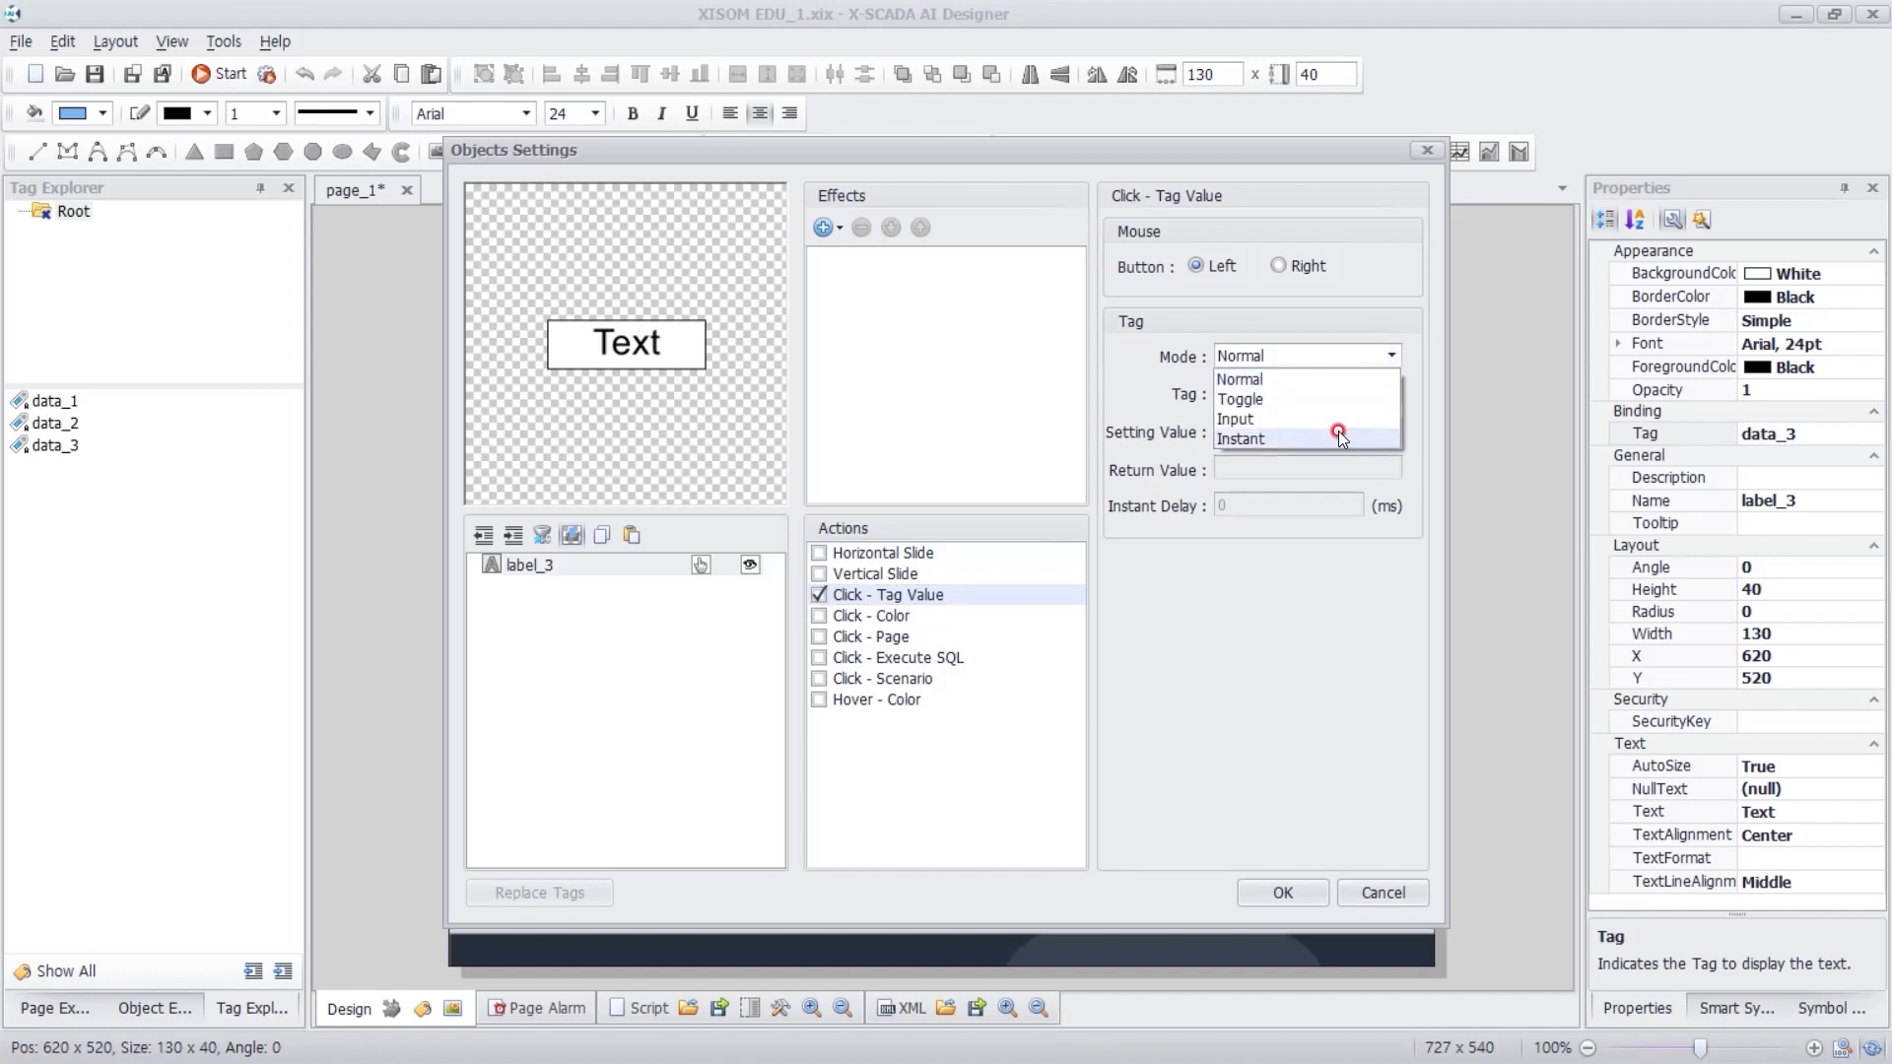
pyautogui.click(1350, 419)
pyautogui.click(1397, 398)
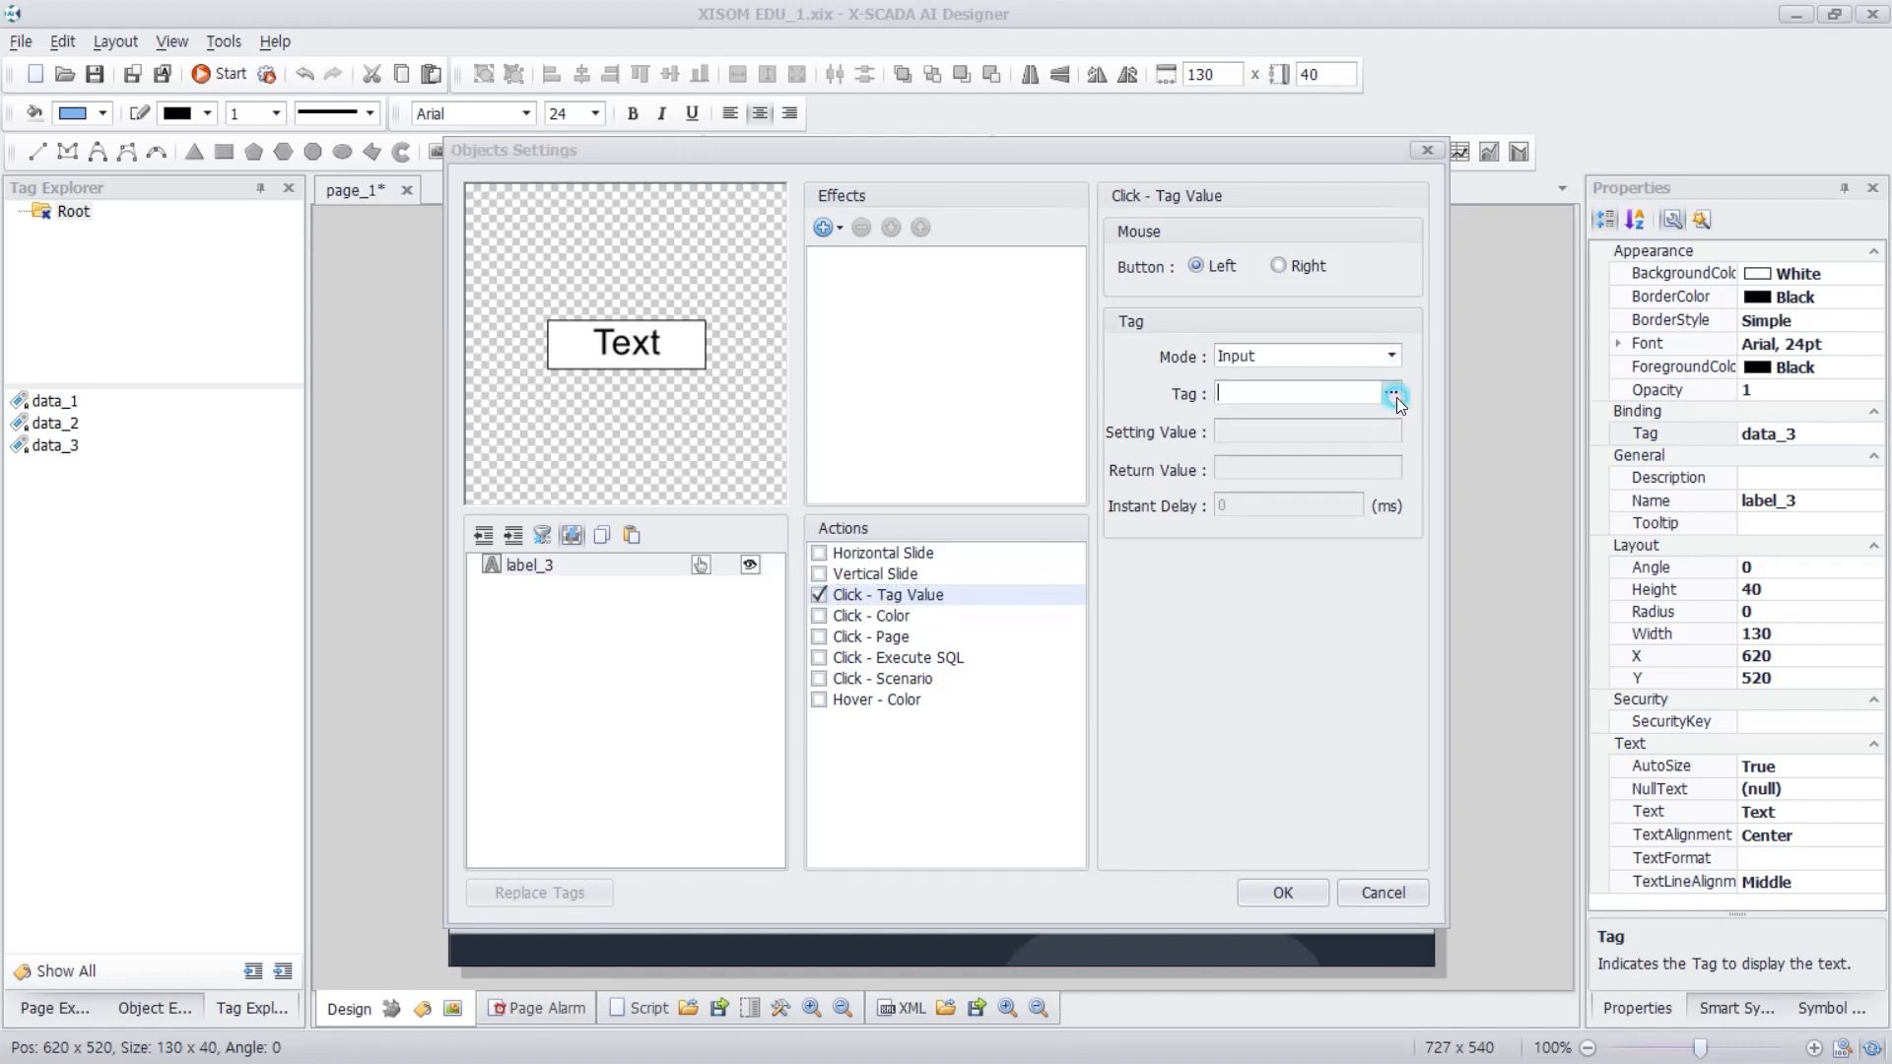
pyautogui.doubleClick(767, 486)
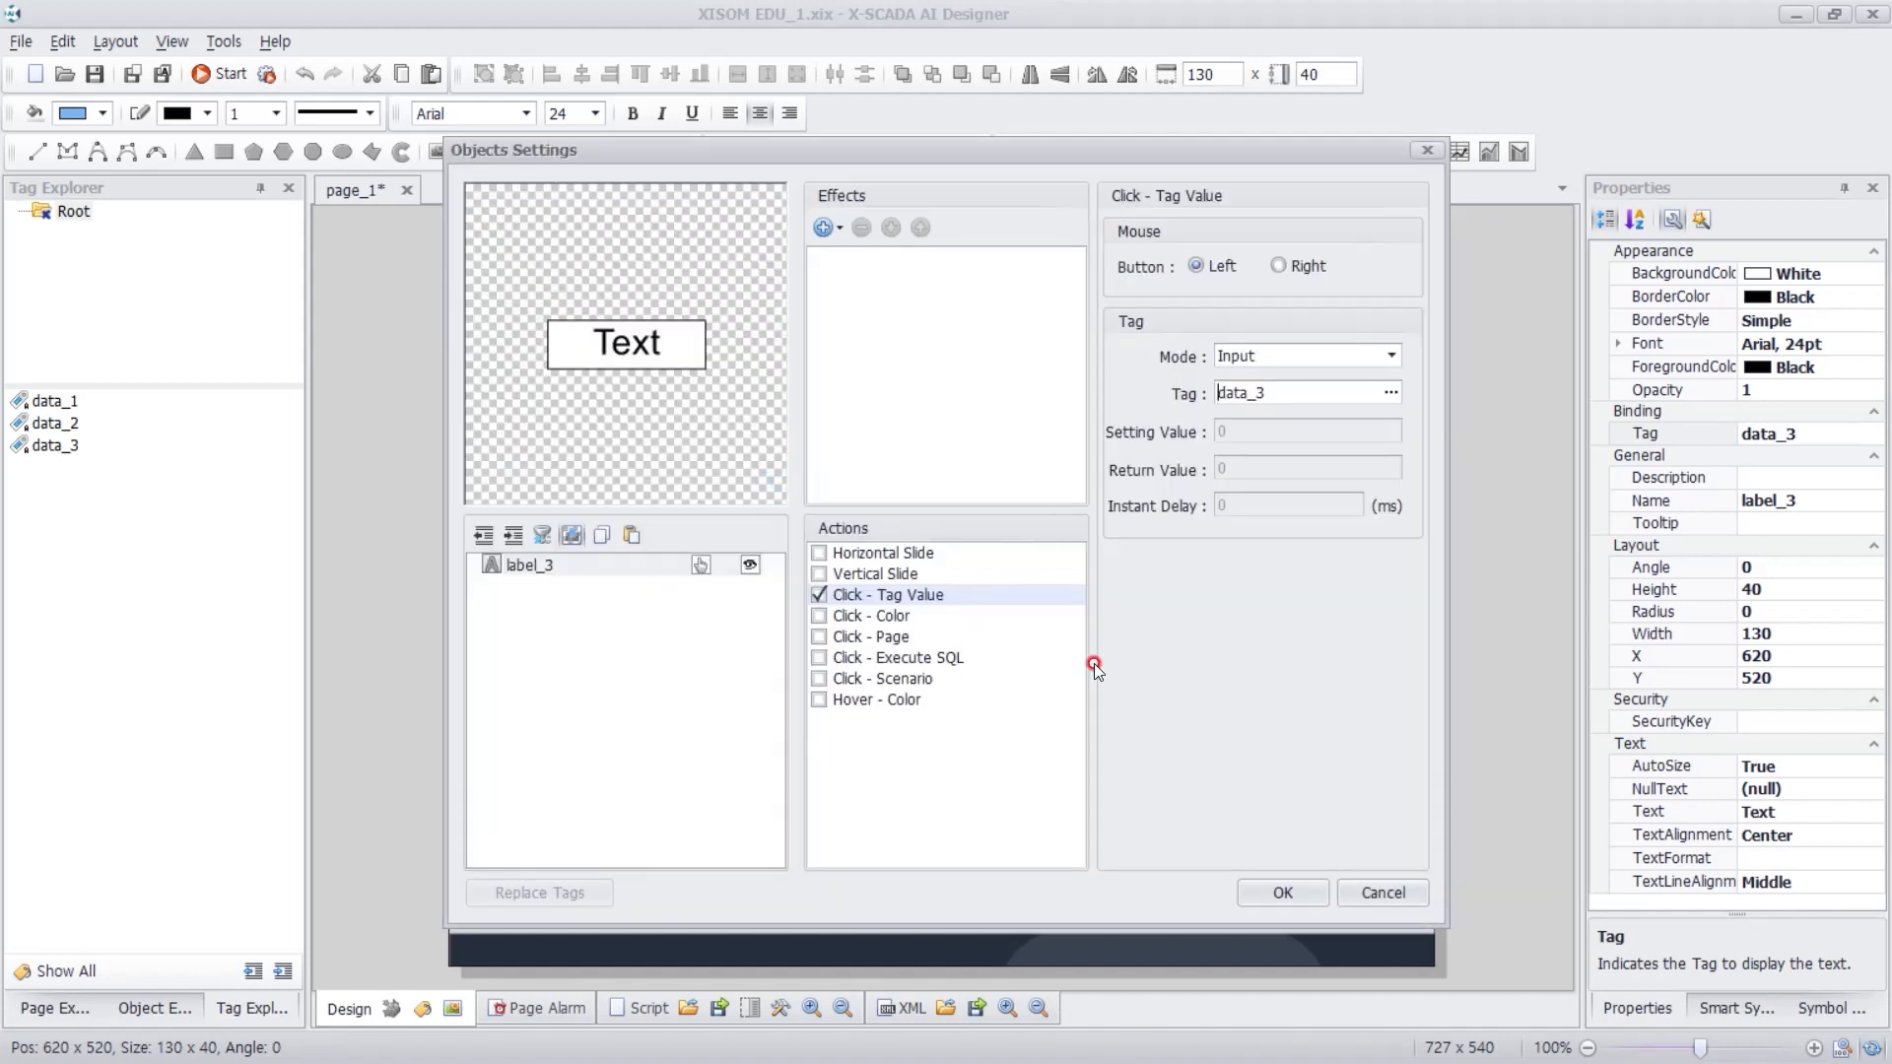
pyautogui.click(1303, 891)
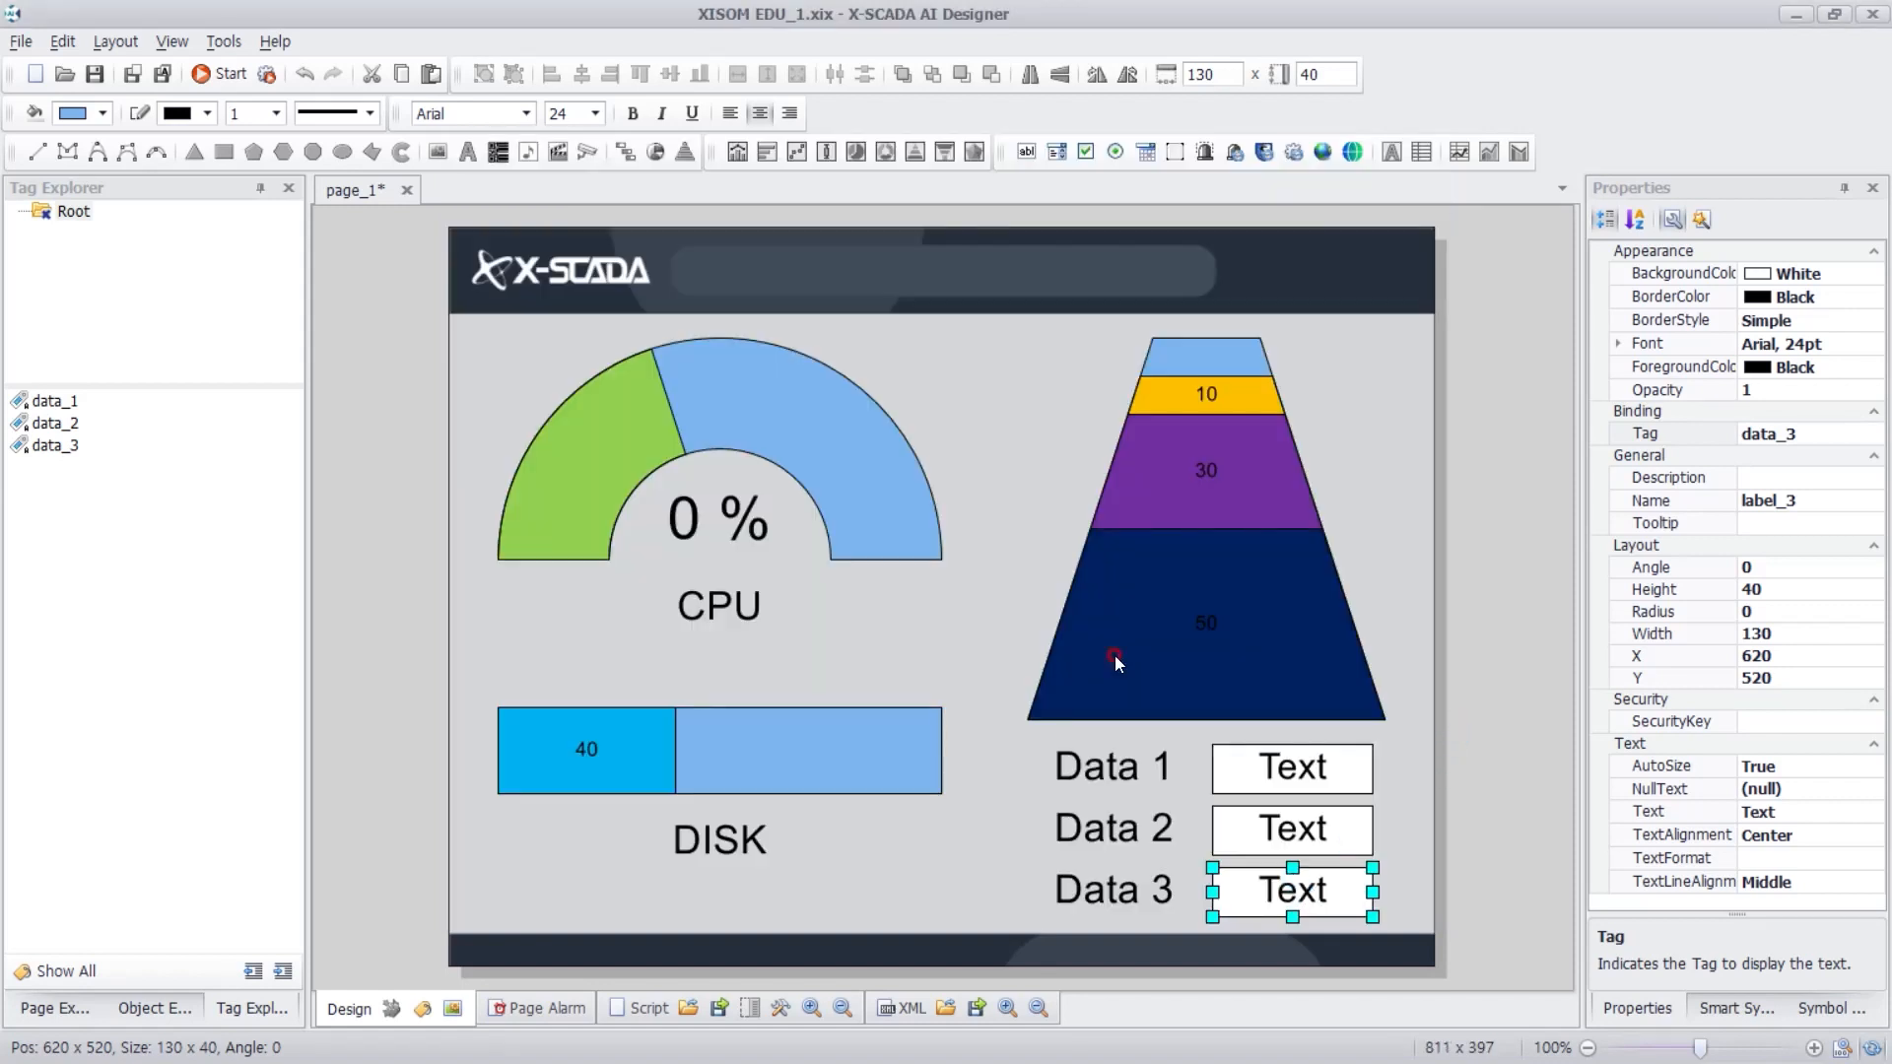
# - Save the project and start it in runtime mode
pyautogui.click(1008, 618)
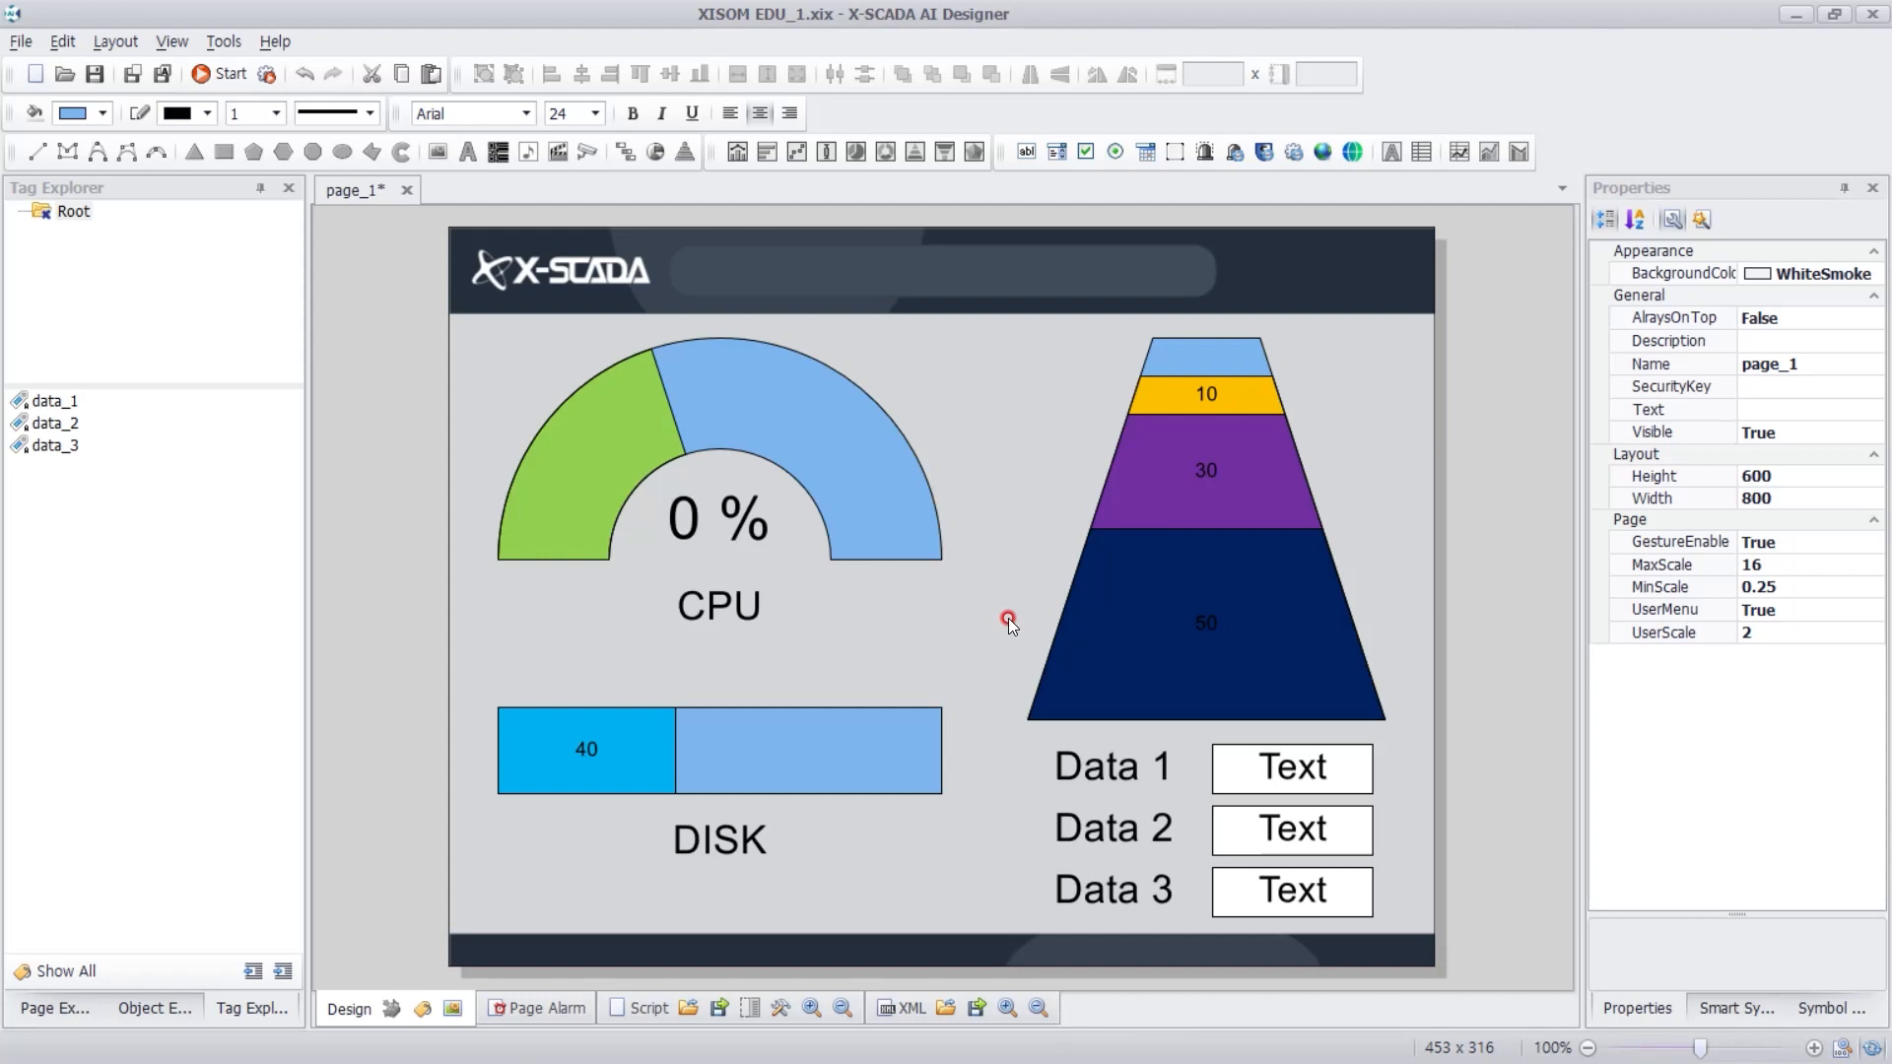
pyautogui.click(88, 78)
pyautogui.click(239, 83)
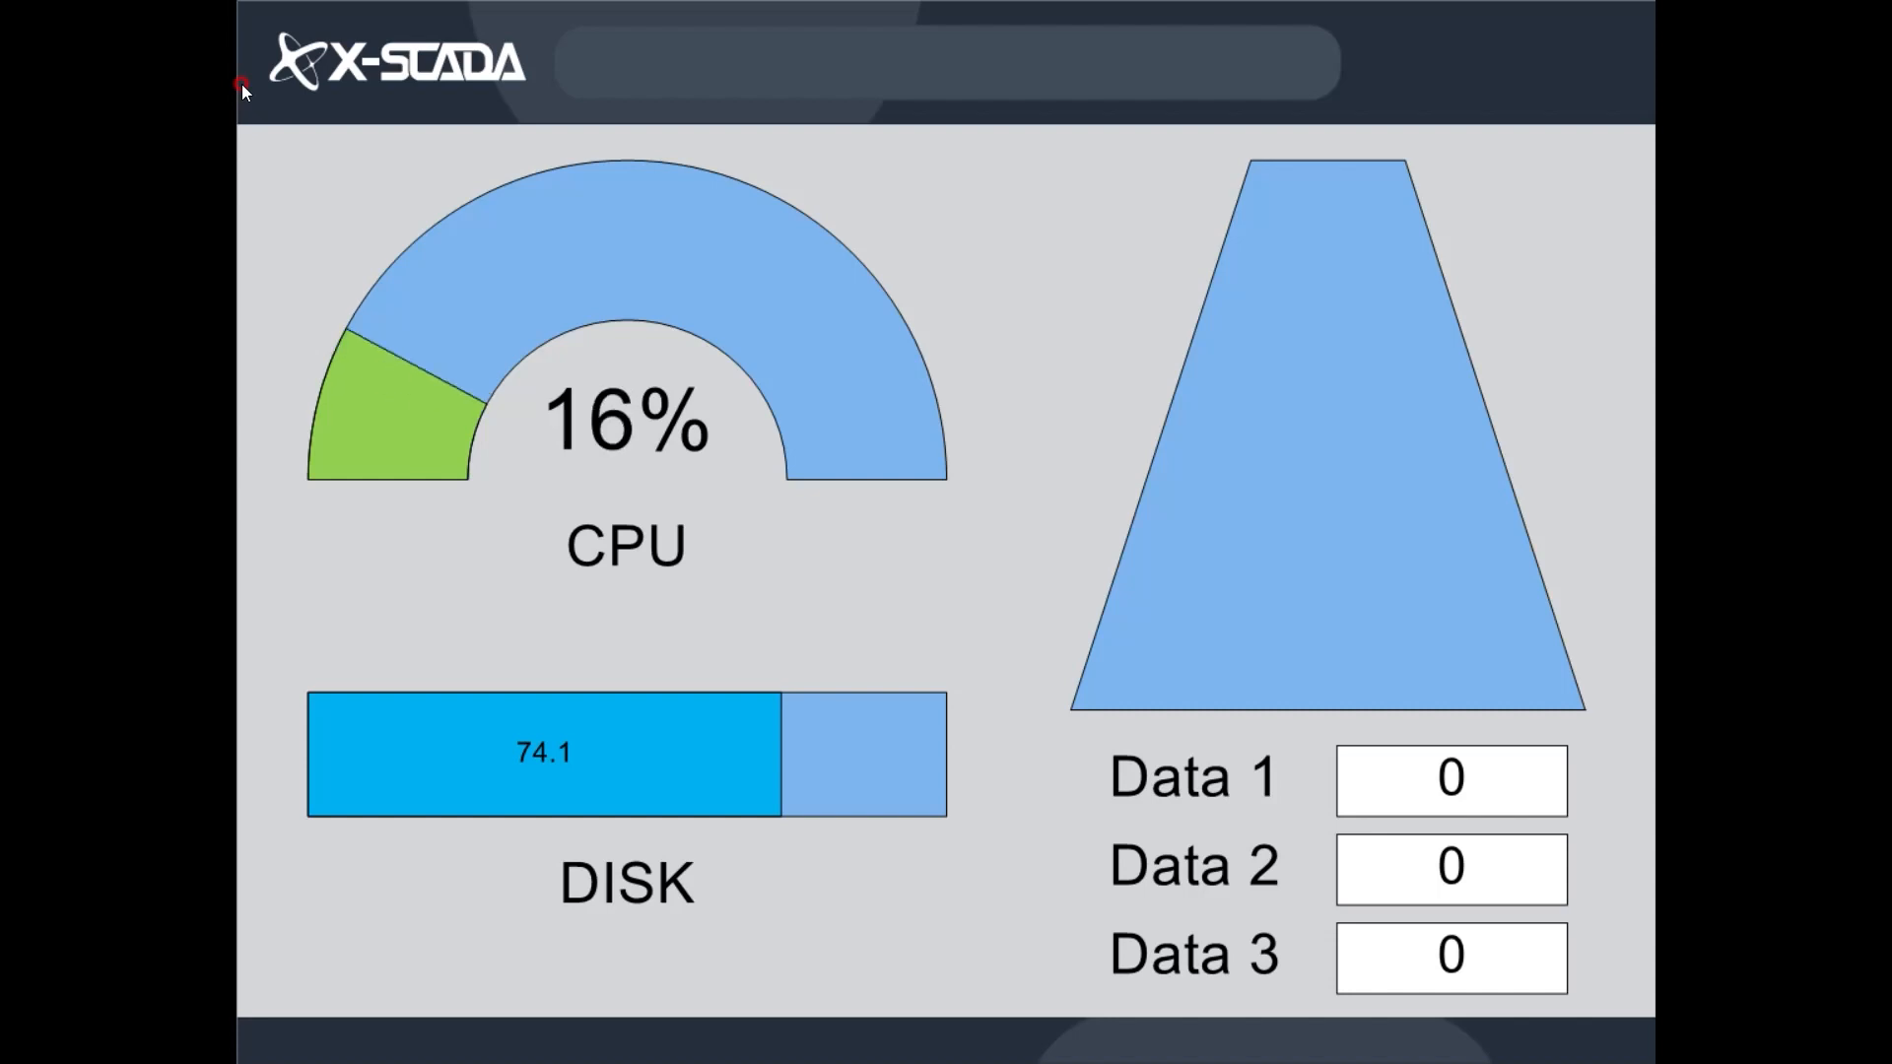
# - Open the value entry for the Data 1 box on the running page
pyautogui.click(1522, 774)
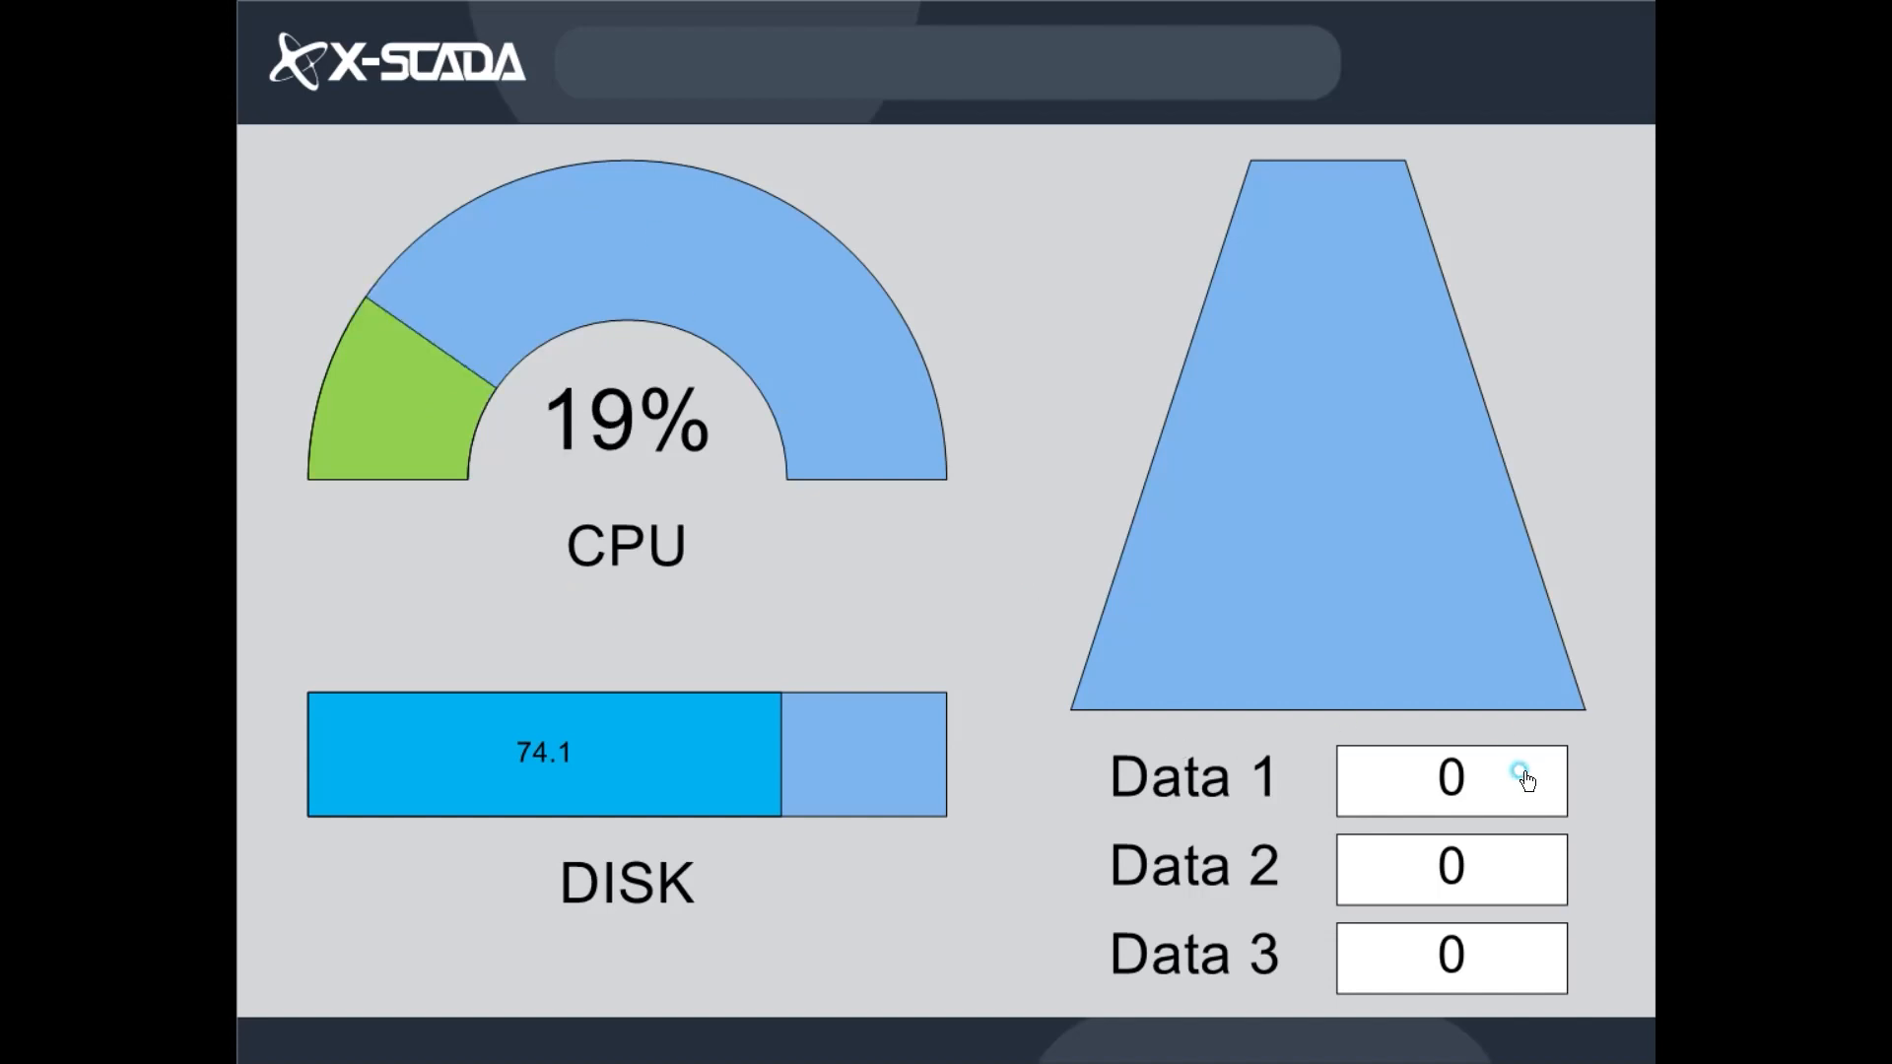